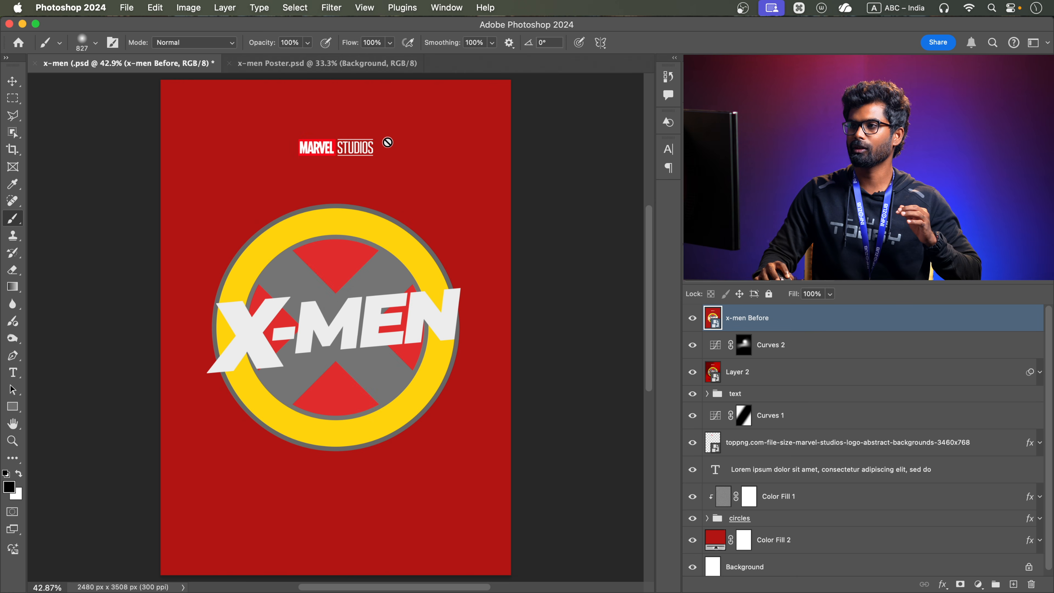
Switch to the x-men Poster.psd document
{"action": "left_click", "coordinate": [299, 64]}
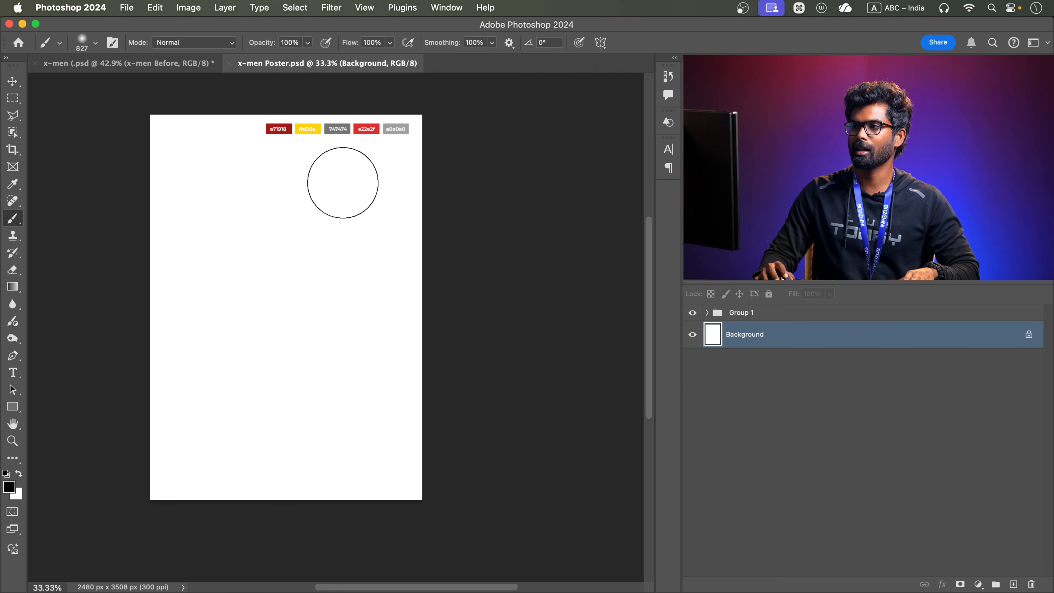
Check the A4 print preset's dimensions in pixels in the new document settings, then close them without creating a document
{"action": "key", "text": "super+n"}
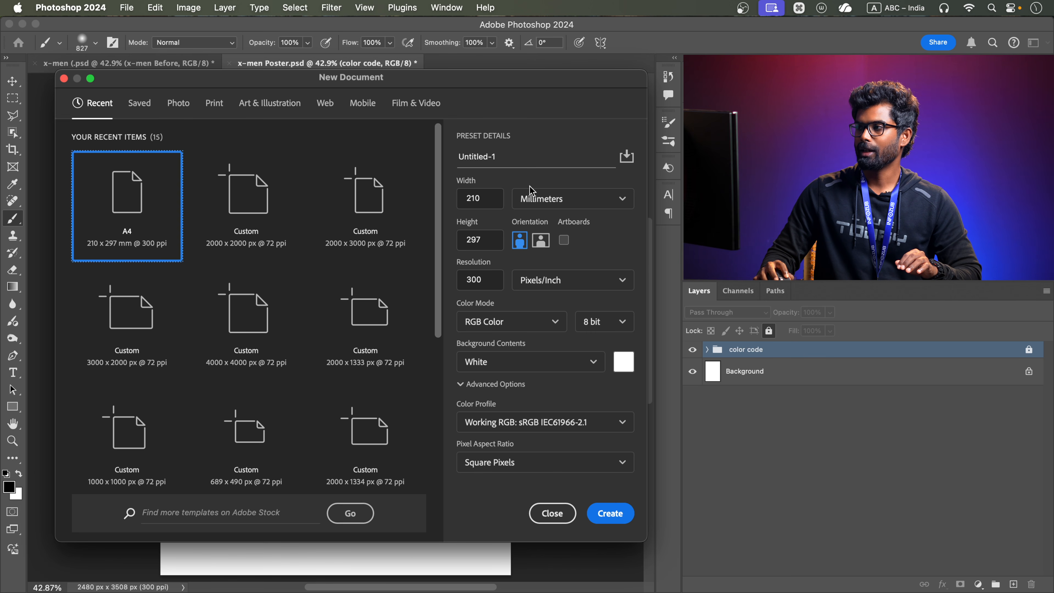
{"action": "left_click", "coordinate": [535, 198]}
{"action": "left_click", "coordinate": [535, 225]}
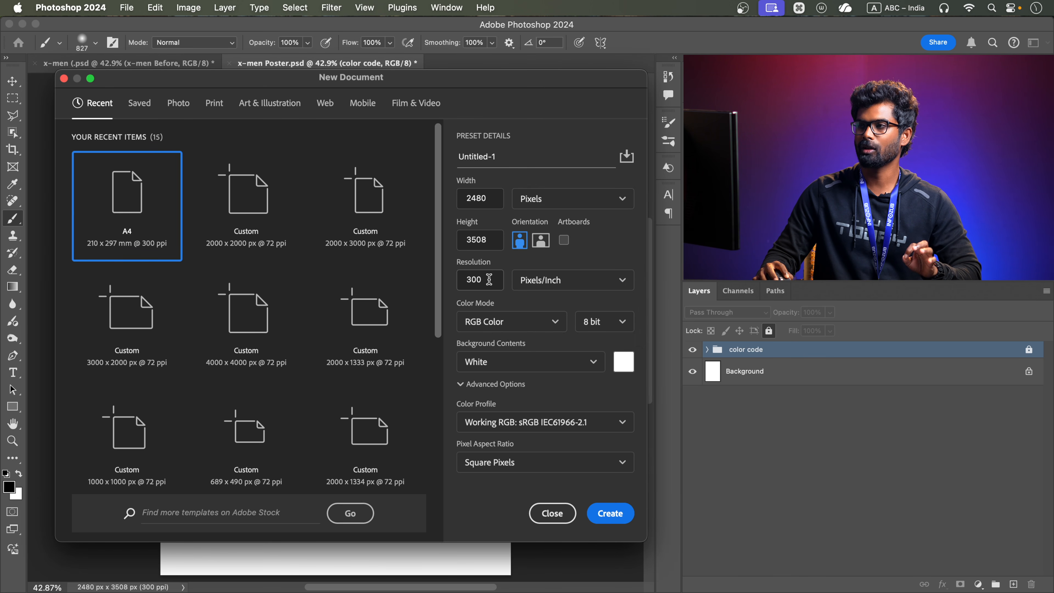
{"action": "left_click", "coordinate": [216, 104]}
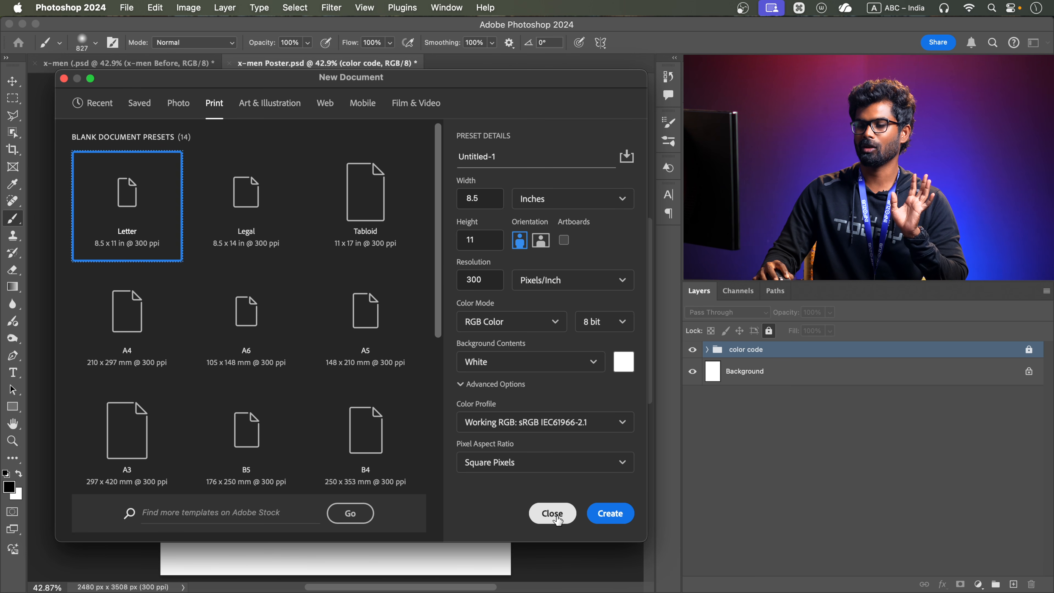
{"action": "left_click", "coordinate": [96, 331]}
{"action": "left_click", "coordinate": [572, 199]}
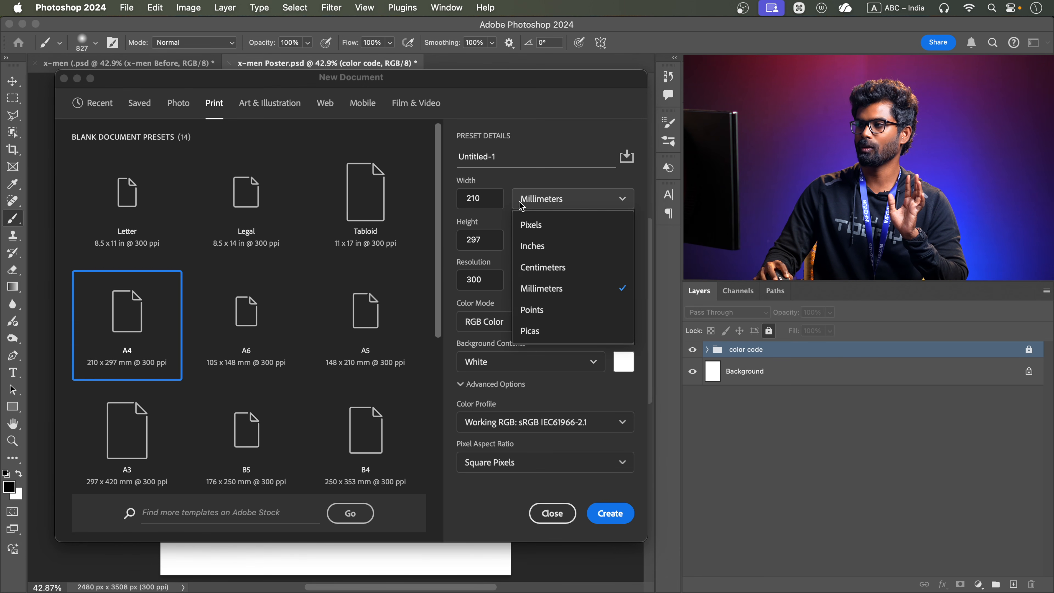
{"action": "left_click", "coordinate": [540, 220]}
{"action": "left_click", "coordinate": [552, 513]}
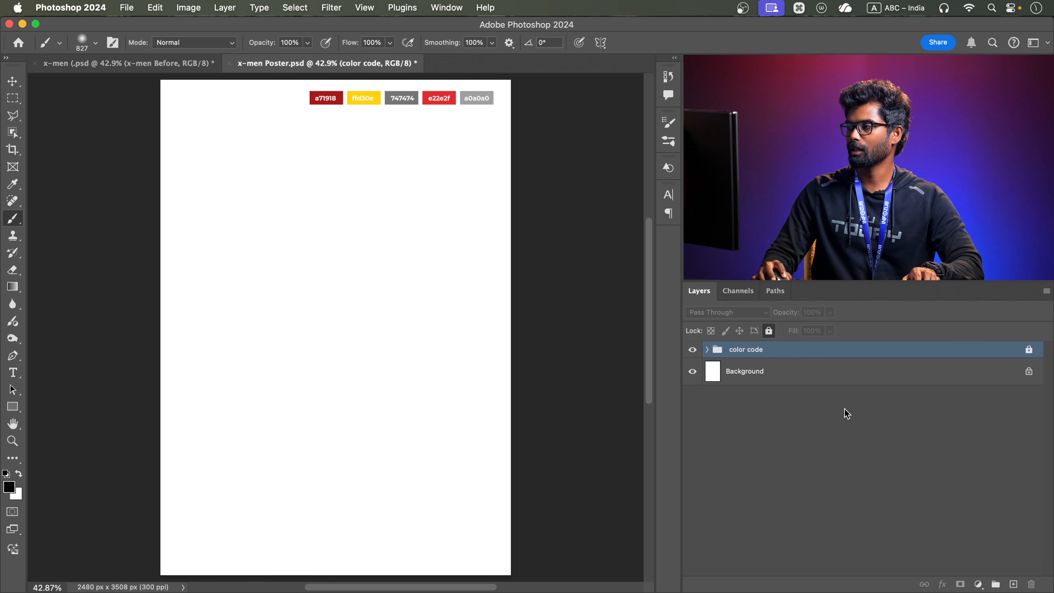
Add a black (000000) solid color fill layer above the color code group
{"action": "left_click", "coordinate": [978, 584]}
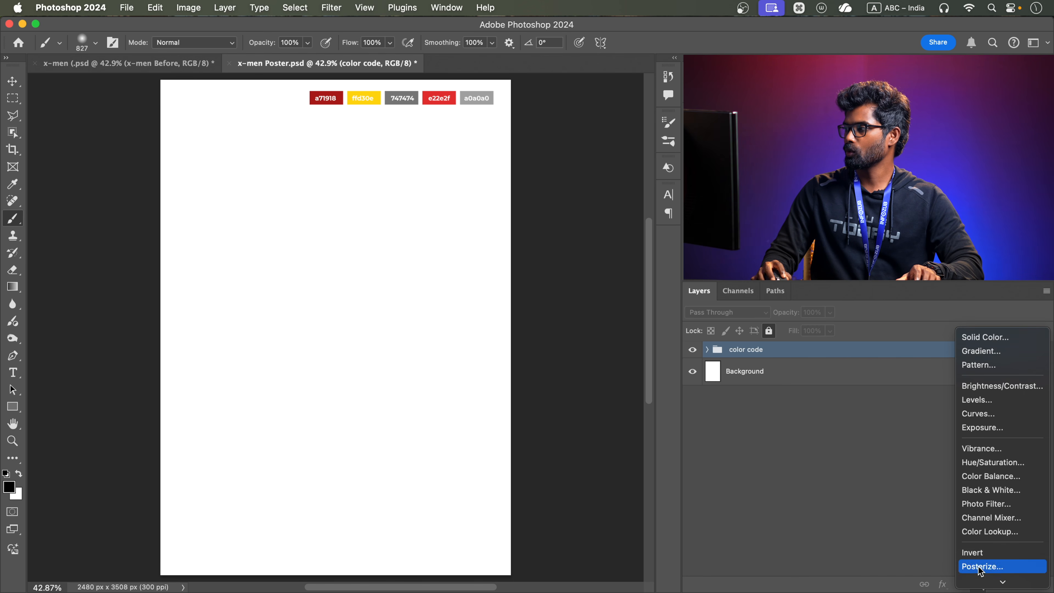
{"action": "left_click", "coordinate": [985, 341]}
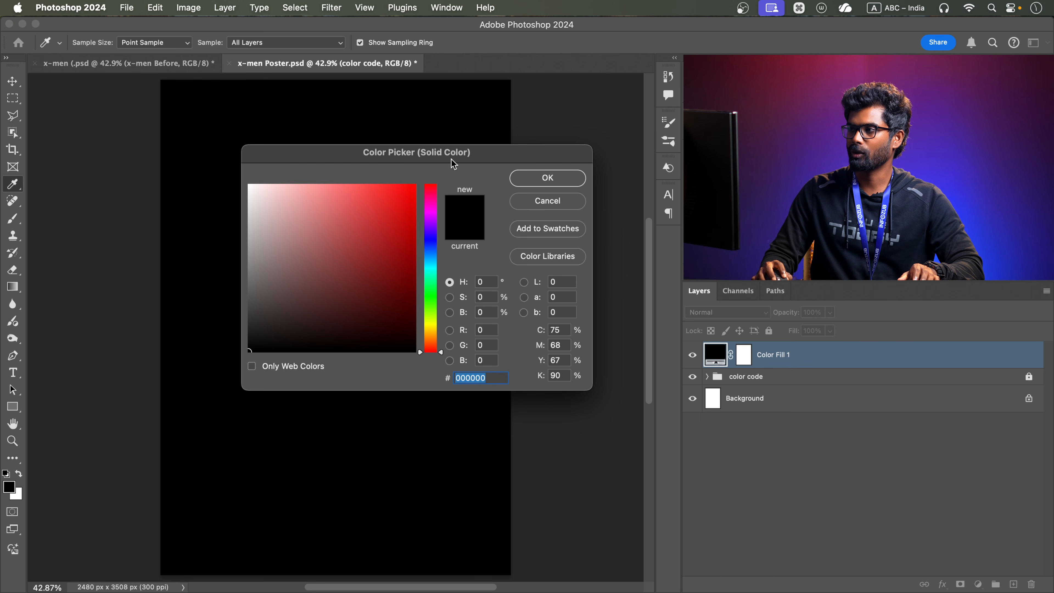
{"action": "left_click", "coordinate": [579, 183]}
Unlock the color code group, move it above the Color Fill 1 layer and lock it again
{"action": "left_click_drag", "start_coordinate": [821, 380], "coordinate": [827, 383]}
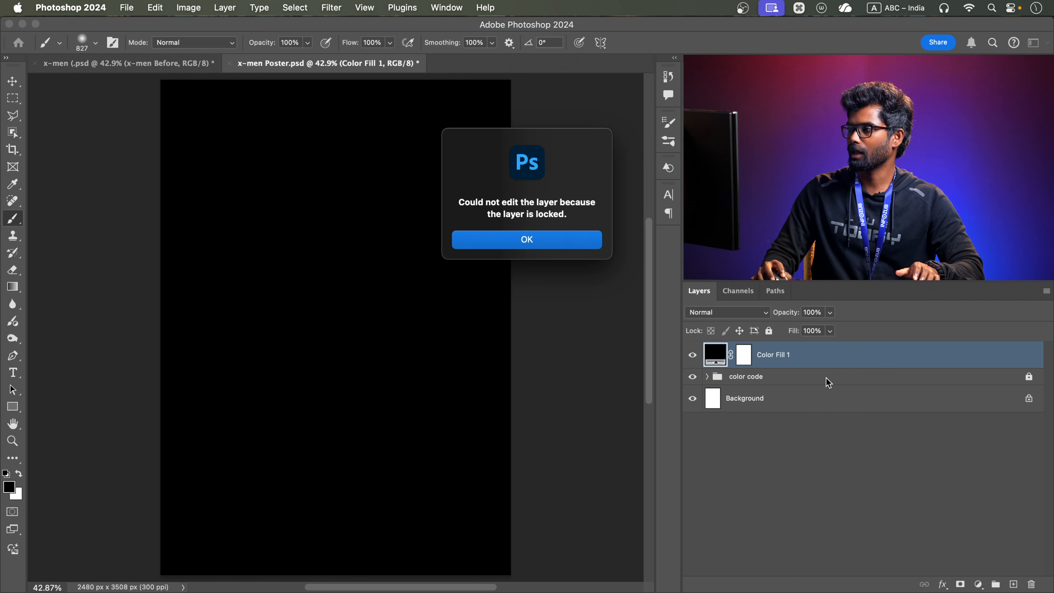
{"action": "left_click", "coordinate": [556, 244]}
{"action": "left_click", "coordinate": [1029, 376]}
{"action": "left_click_drag", "start_coordinate": [920, 381], "coordinate": [904, 347]}
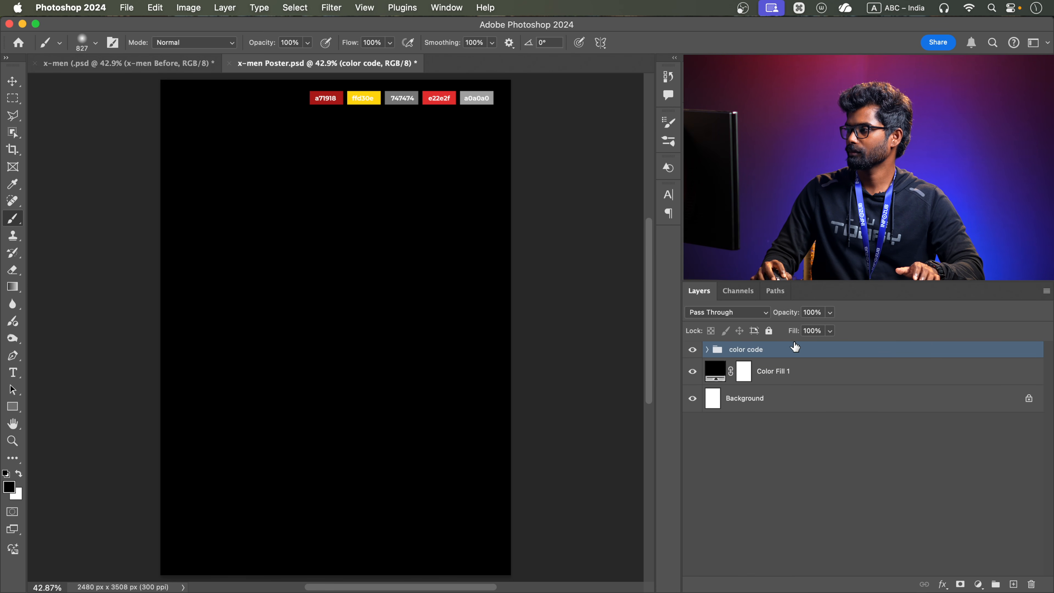
{"action": "left_click", "coordinate": [769, 331]}
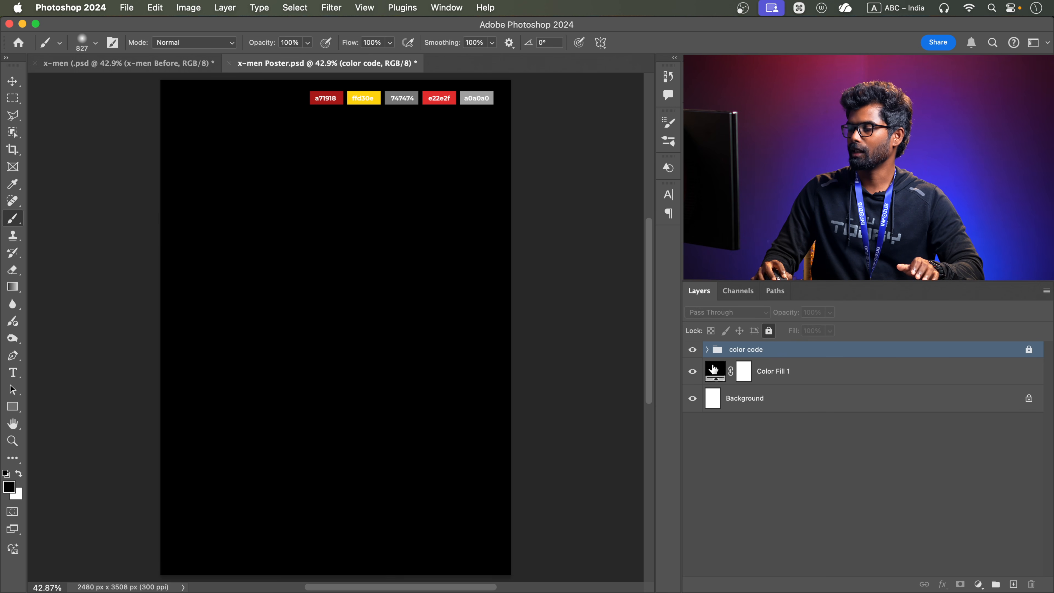
Change the Color Fill 1 layer's color to dark red a71918, sampled from the matching swatch on the canvas
{"action": "double_click", "coordinate": [713, 369]}
{"action": "left_click", "coordinate": [342, 96]}
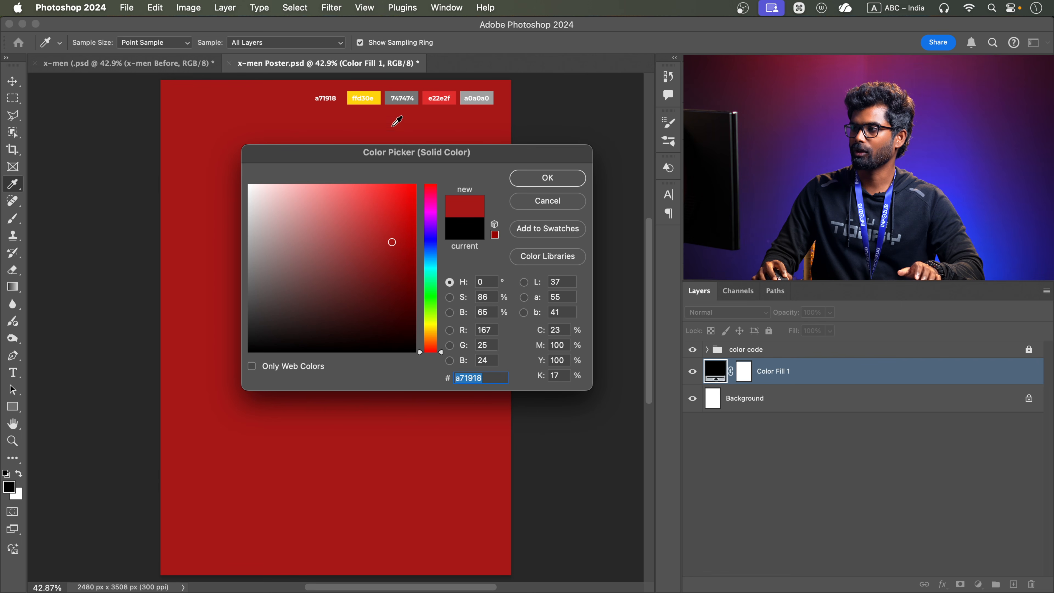
{"action": "left_click", "coordinate": [568, 181]}
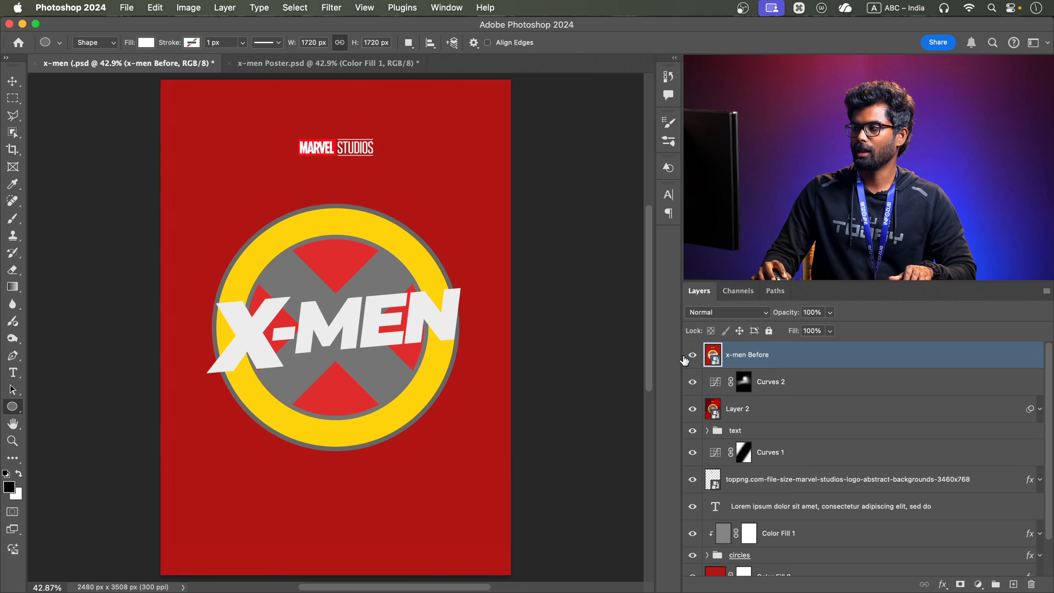
Hide the x-men Before layer in the reference file to view the finished poster, and return to x-men Poster.psd
{"action": "left_click", "coordinate": [692, 355]}
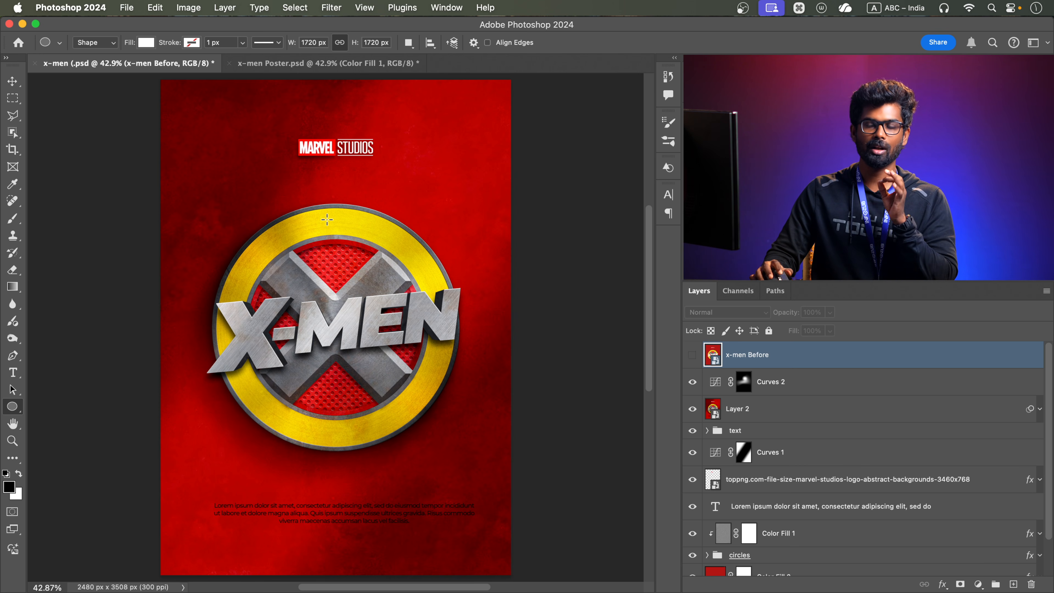
{"action": "left_click", "coordinate": [293, 65]}
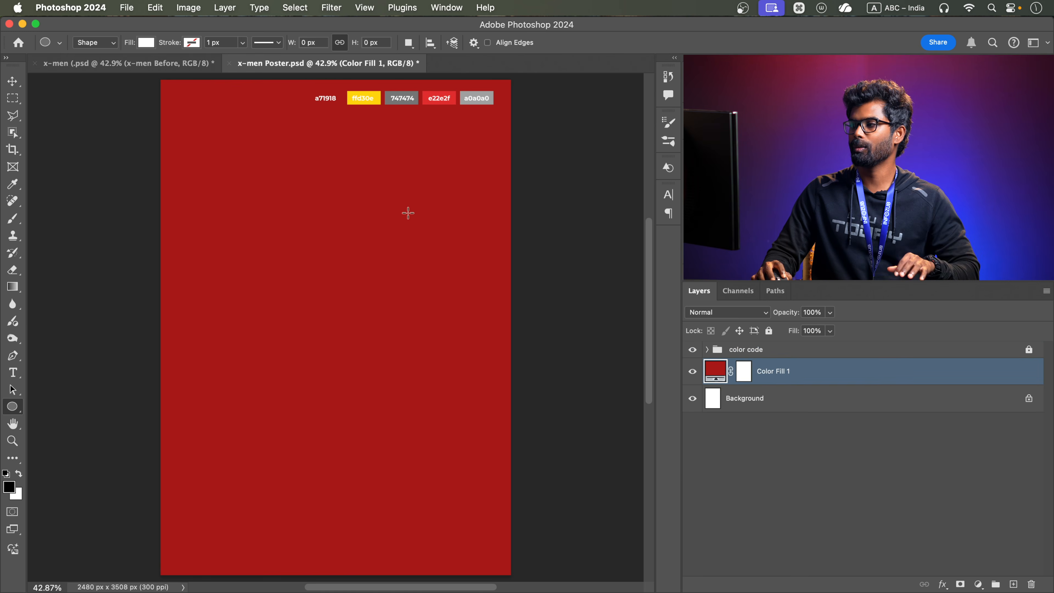
Add a solid color fill layer above Color Fill 1 in neutral grey with 50% brightness (808080)
{"action": "left_click", "coordinate": [978, 584]}
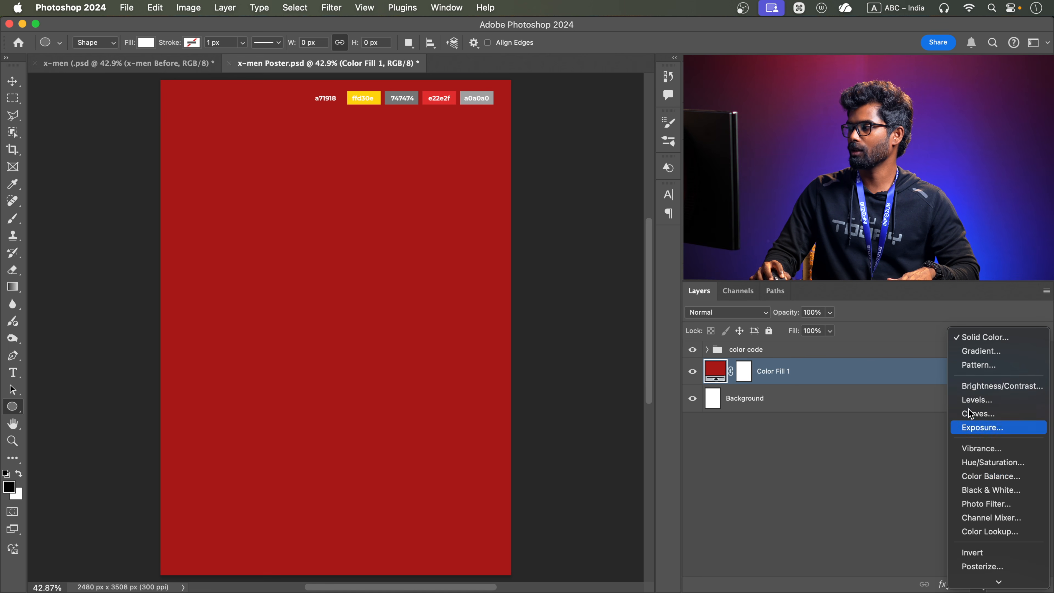
{"action": "left_click", "coordinate": [966, 338]}
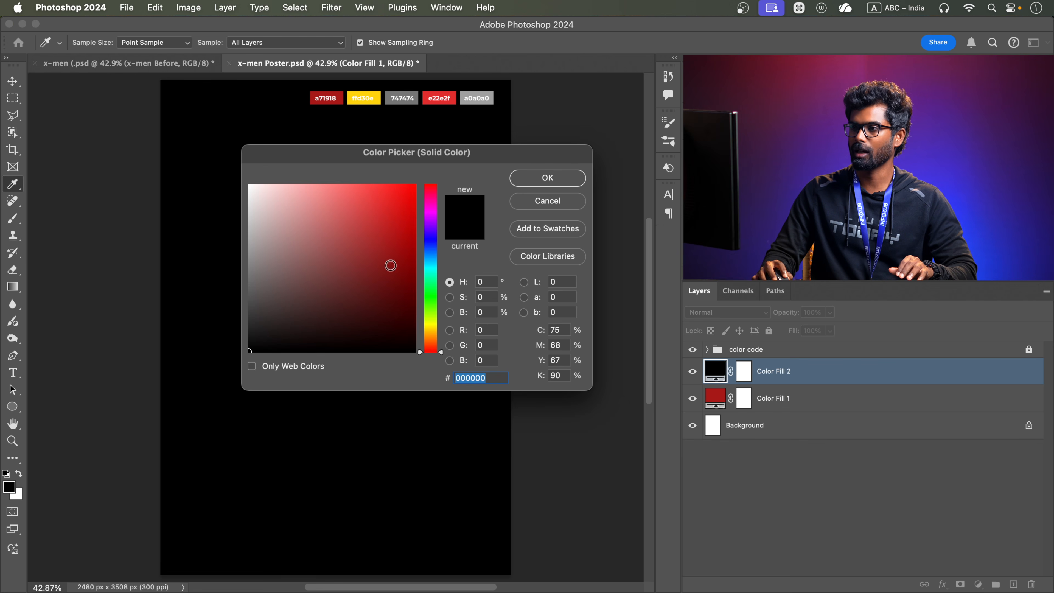
{"action": "left_click", "coordinate": [495, 312]}
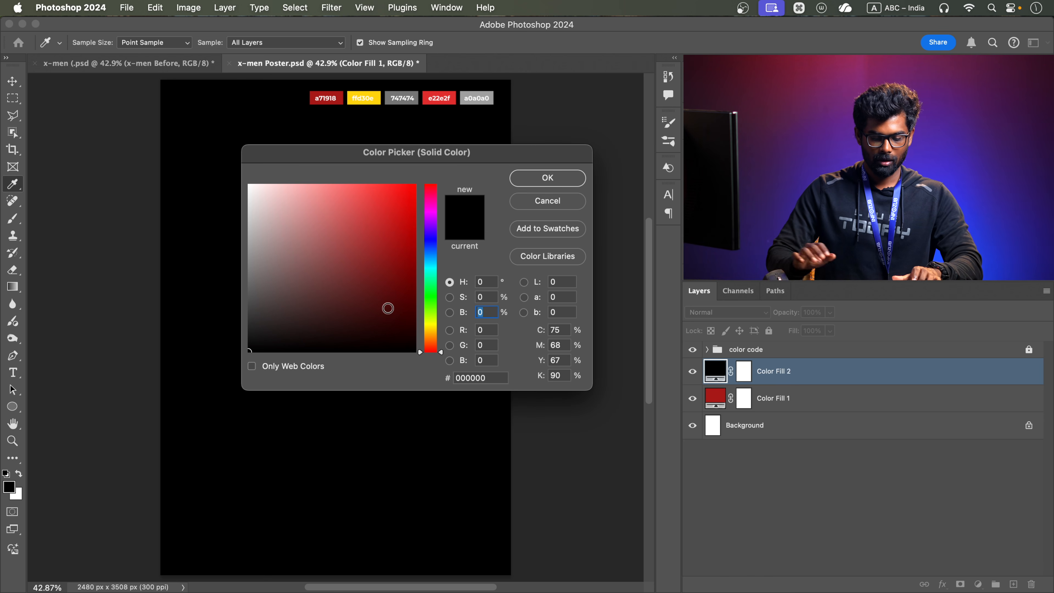
{"action": "type", "text": "50"}
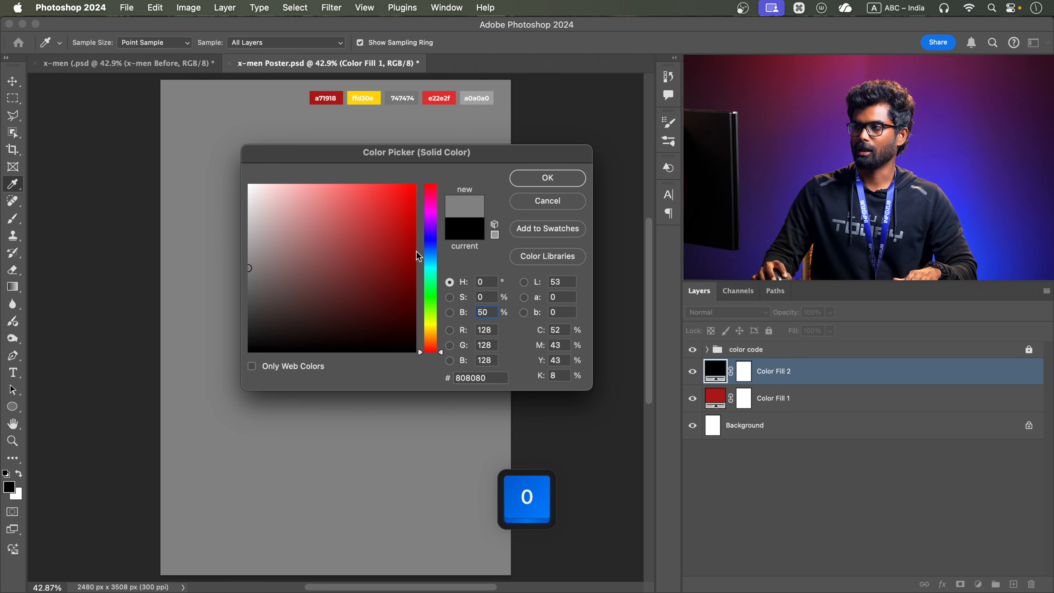
{"action": "left_click", "coordinate": [544, 178]}
{"action": "key", "text": "u"}
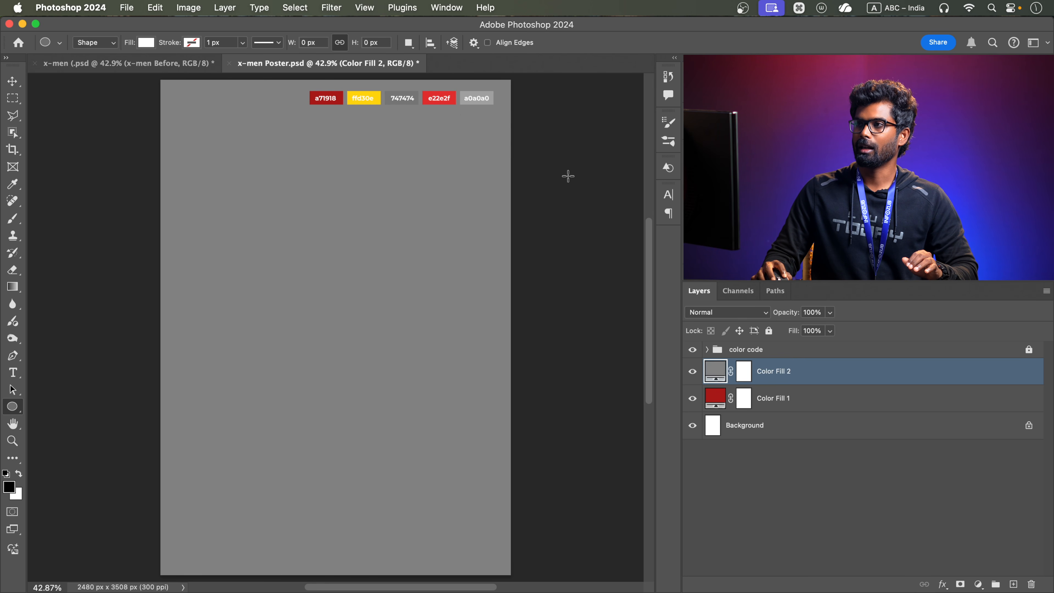
Rasterize the grey fill layer and apply Add Noise with 50% amount, Gaussian distribution and Monochromatic enabled
{"action": "left_click", "coordinate": [340, 9]}
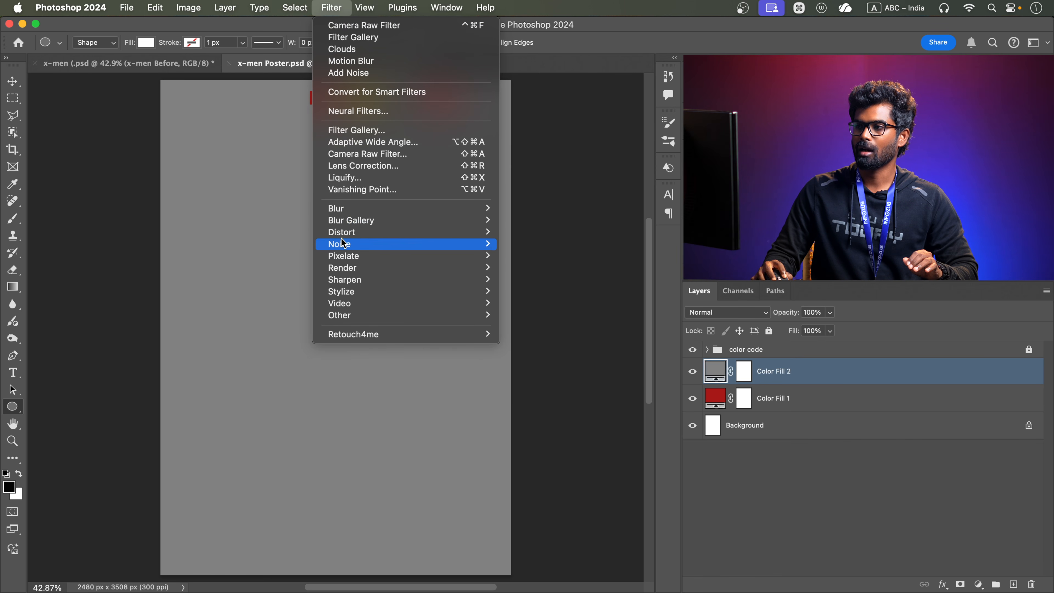
{"action": "mouse_move", "coordinate": [344, 244]}
{"action": "left_click", "coordinate": [518, 245]}
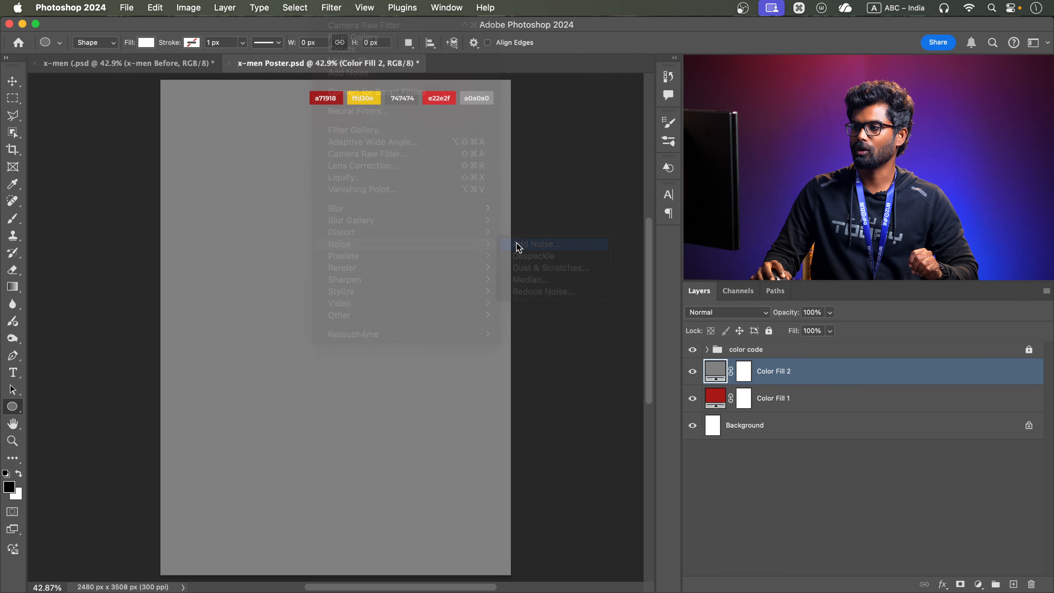
{"action": "left_click", "coordinate": [537, 278]}
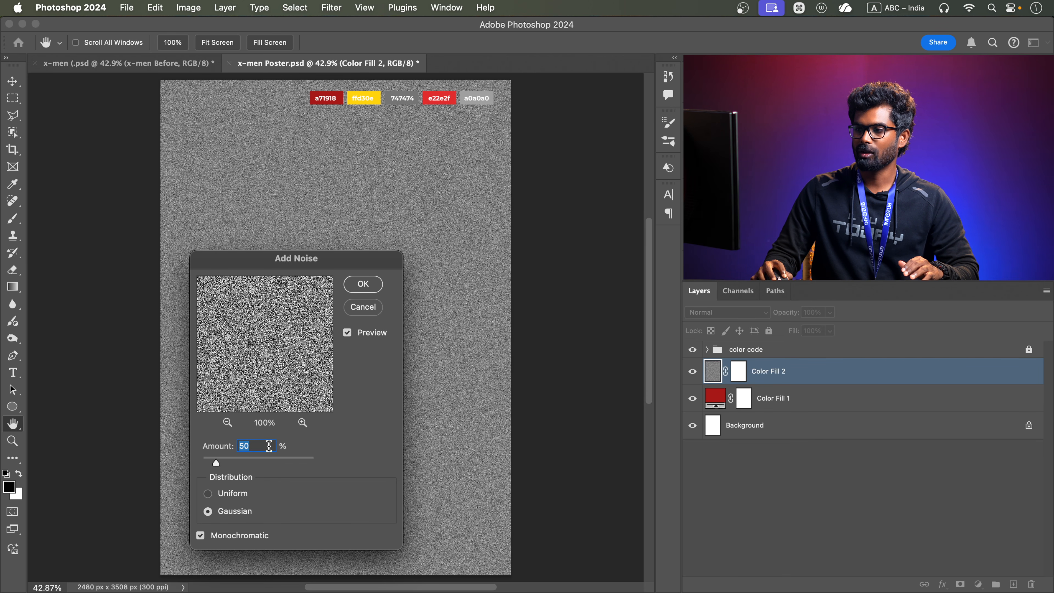
{"action": "left_click_drag", "start_coordinate": [339, 272], "coordinate": [446, 215]}
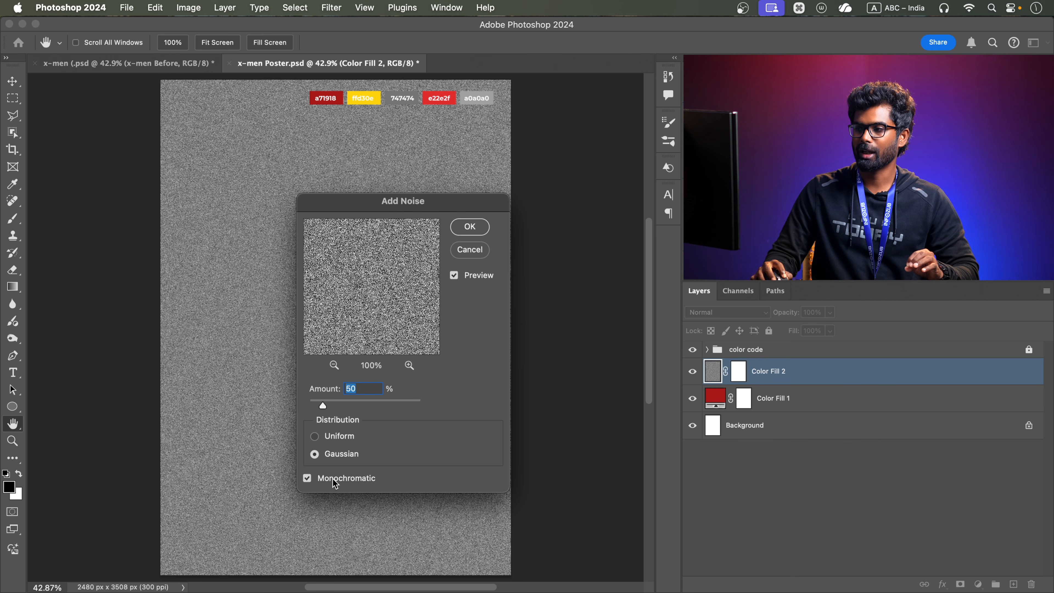
{"action": "left_click", "coordinate": [470, 226]}
Apply a Radial Blur to the noise layer with amount 50, Spin method and Best quality
{"action": "left_click", "coordinate": [343, 8]}
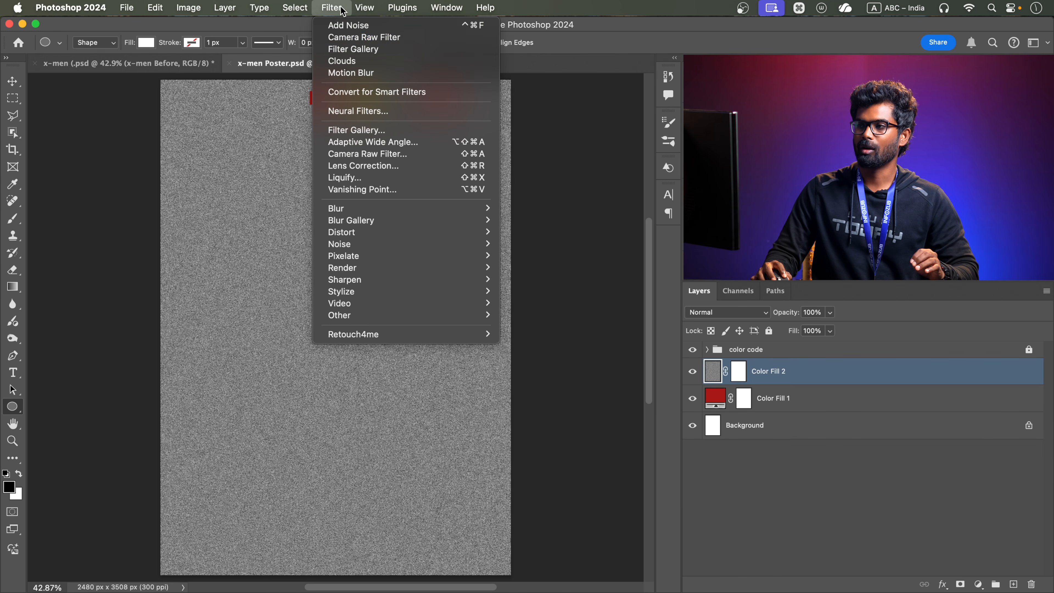
{"action": "mouse_move", "coordinate": [362, 209]}
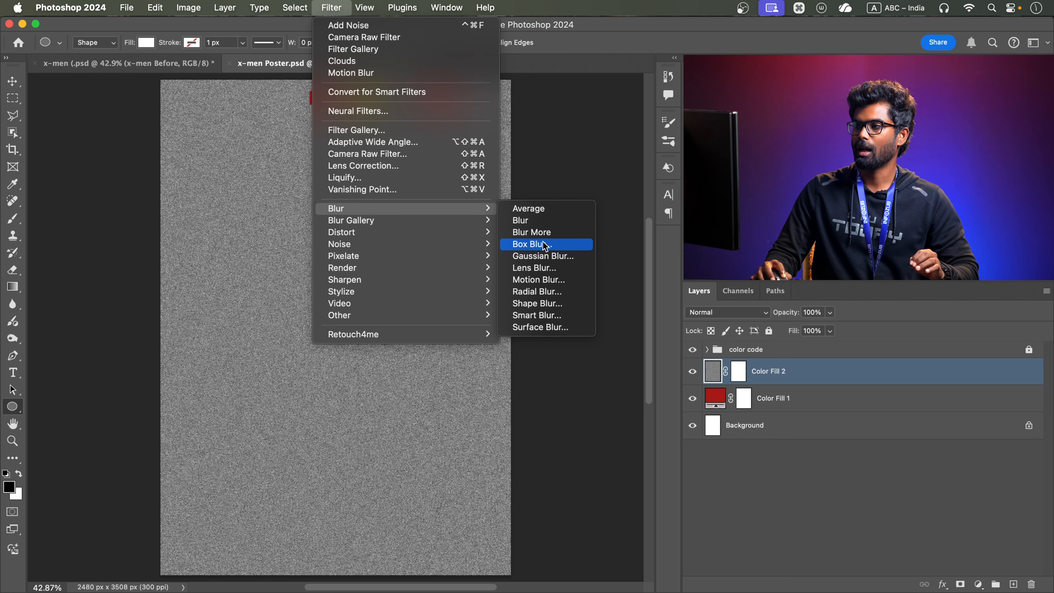
{"action": "left_click", "coordinate": [538, 292]}
{"action": "left_click_drag", "start_coordinate": [649, 184], "coordinate": [569, 175]}
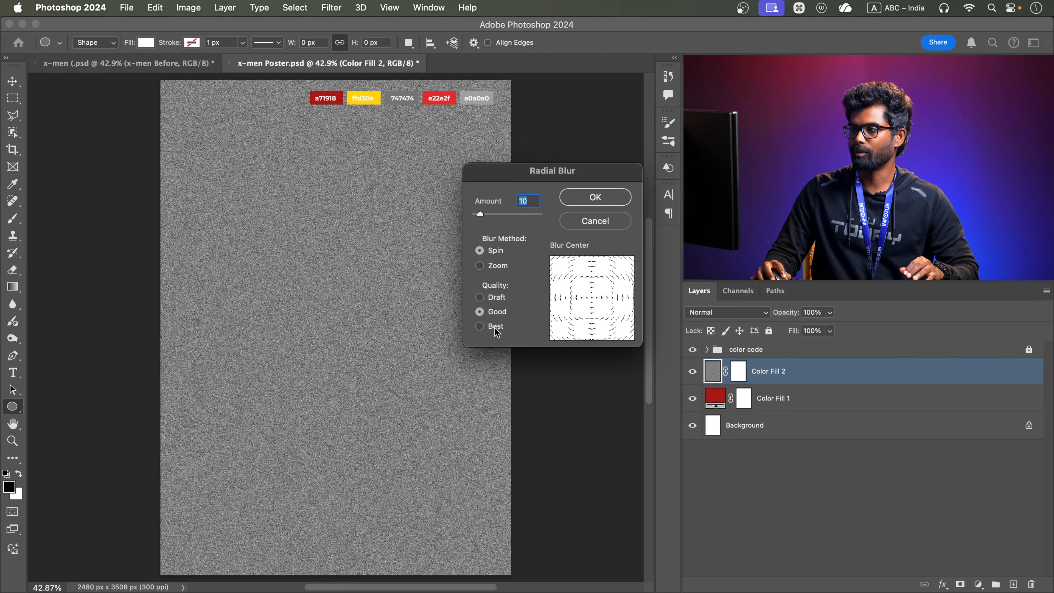
{"action": "left_click_drag", "start_coordinate": [483, 213], "coordinate": [509, 215]}
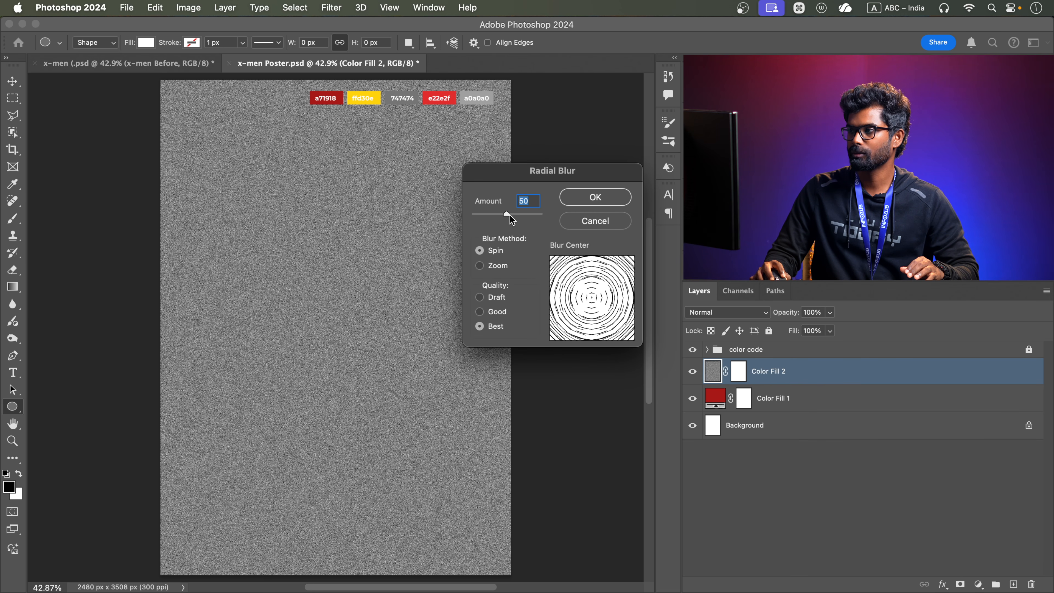
{"action": "left_click", "coordinate": [583, 198]}
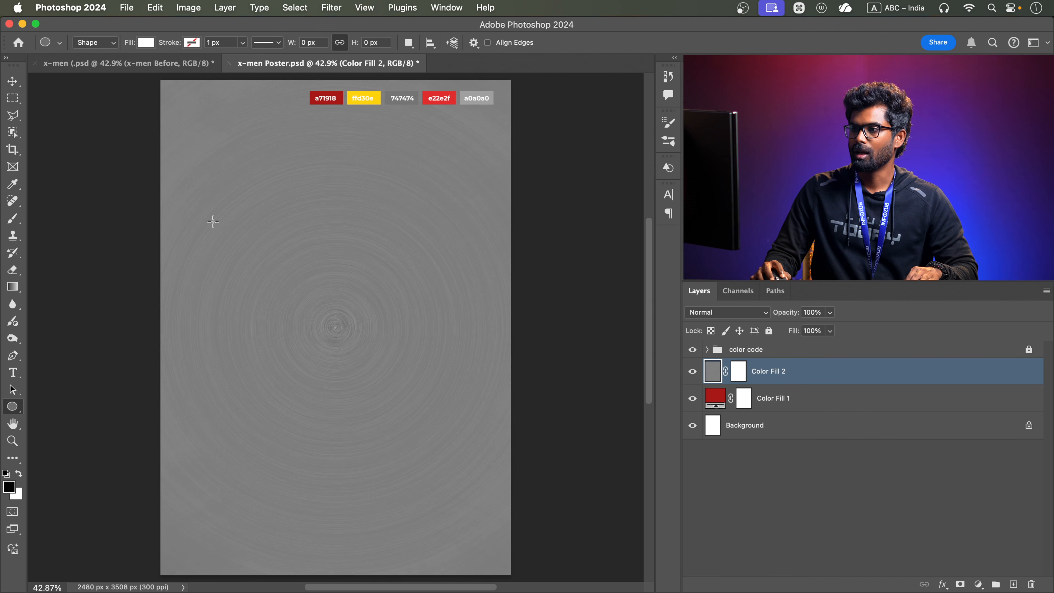
Rename the Color Fill 2 layer as "circle metal" and fit the whole poster in view
{"action": "scroll", "coordinate": [356, 287], "scroll_direction": "up", "scroll_amount": 3}
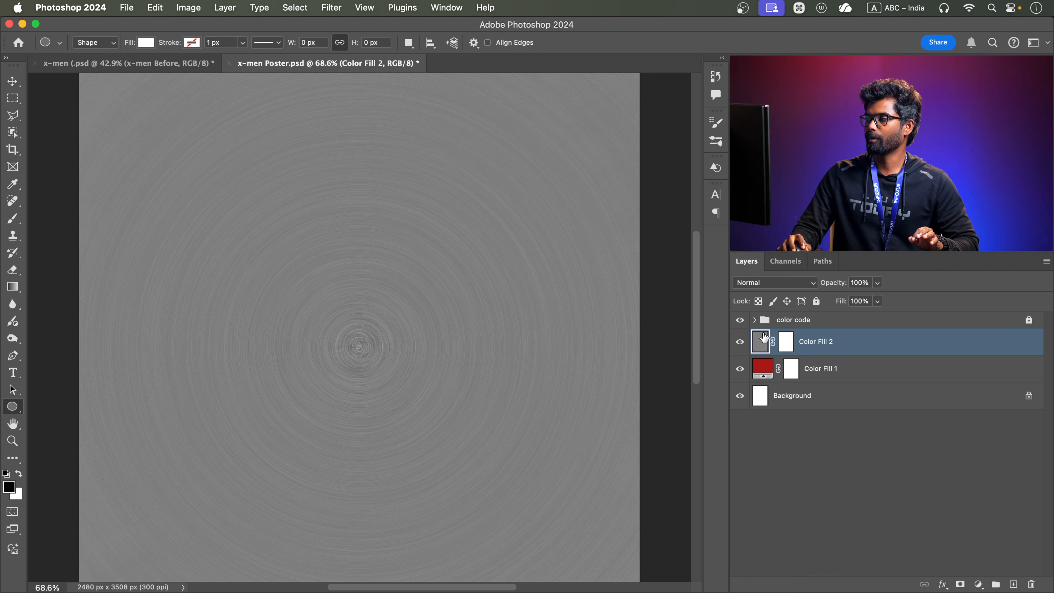
{"action": "double_click", "coordinate": [805, 346]}
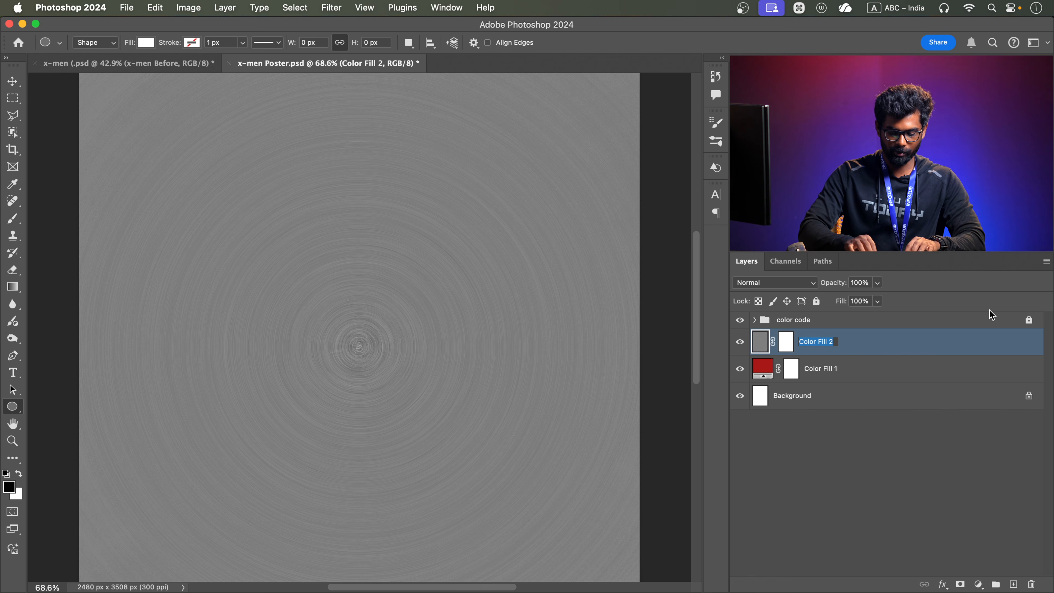
{"action": "type", "text": "circle"}
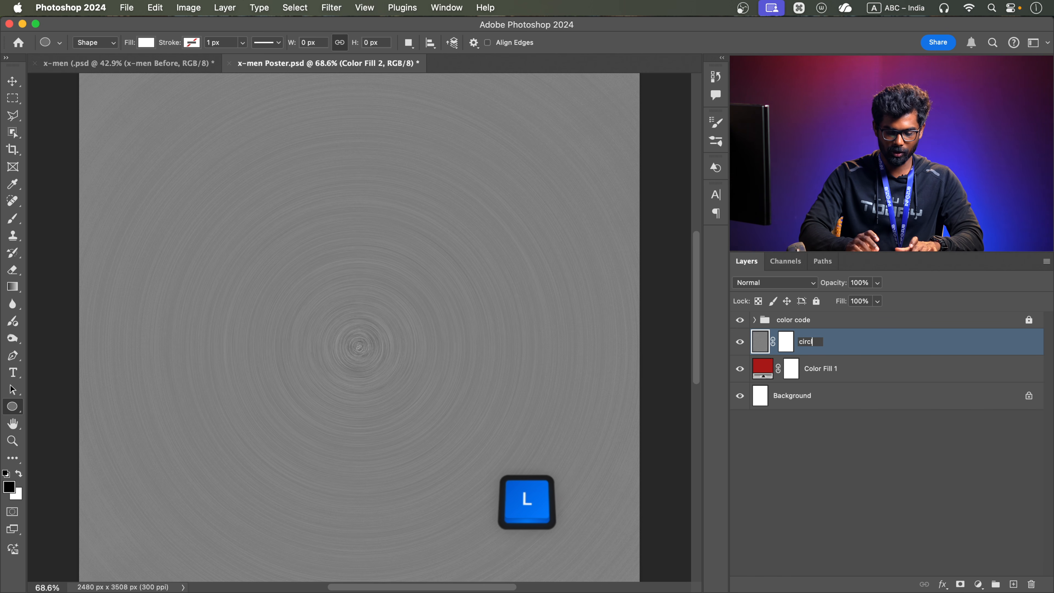
{"action": "type", "text": " m"}
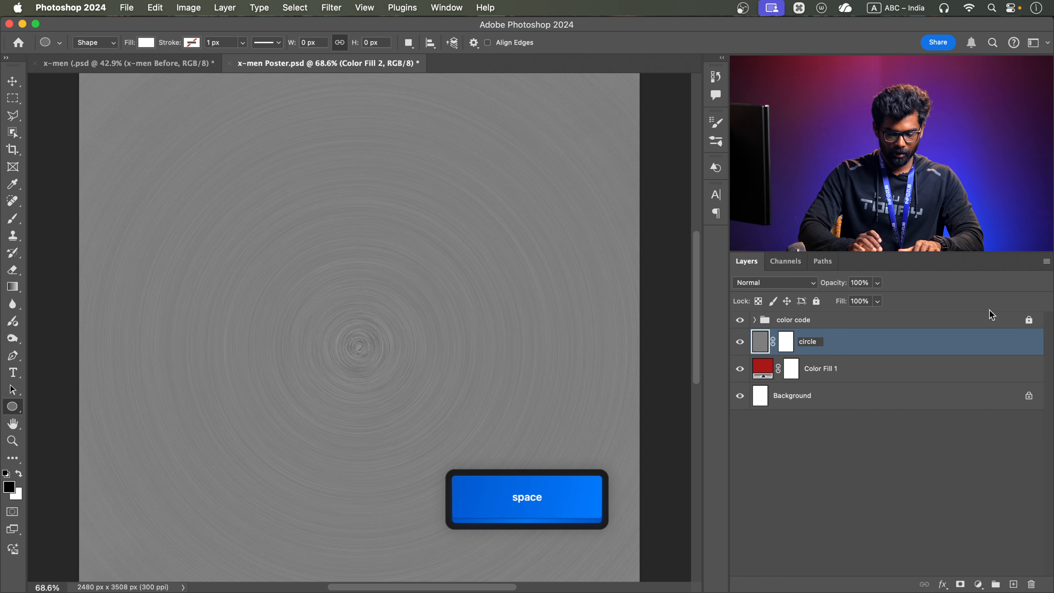
{"action": "type", "text": "etal"}
{"action": "key", "text": "Return"}
{"action": "key", "text": "super+0"}
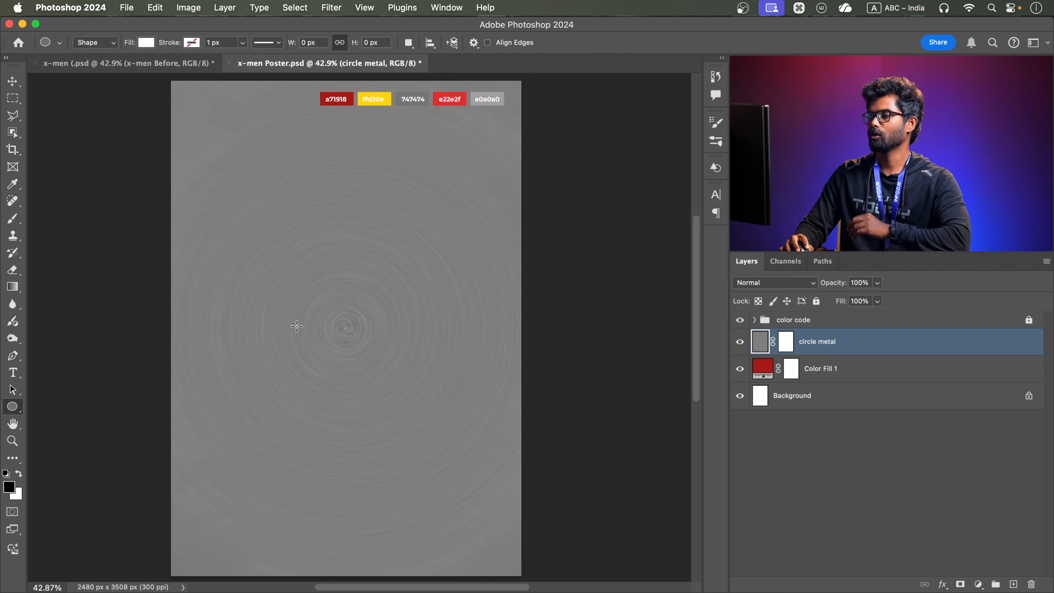
Add a Gradient Overlay to the circle metal layer, reset it to default, and set Overlay blend mode and Angle style
{"action": "double_click", "coordinate": [899, 345]}
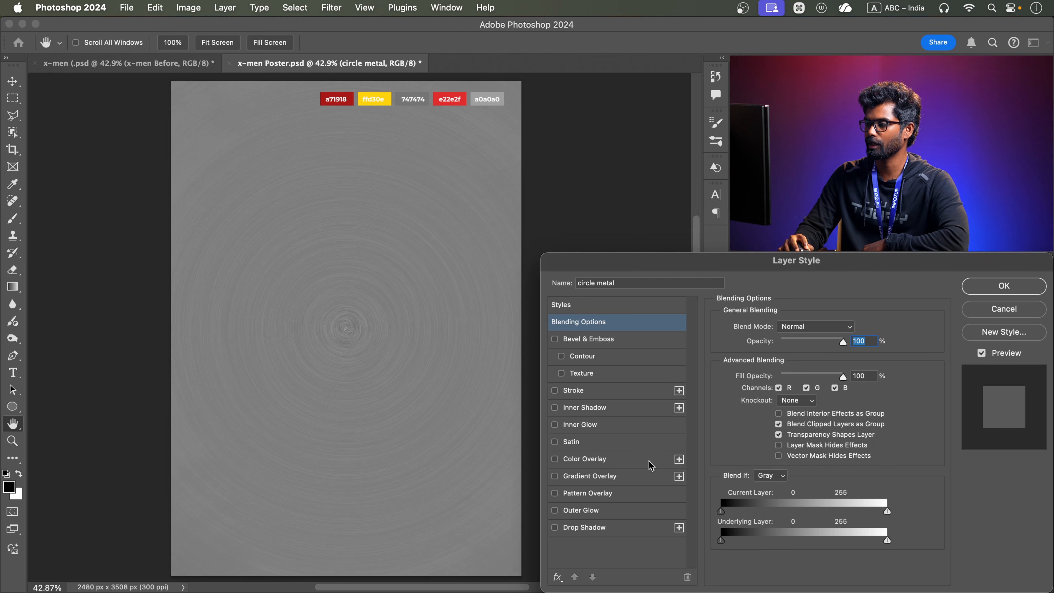
{"action": "left_click", "coordinate": [621, 481]}
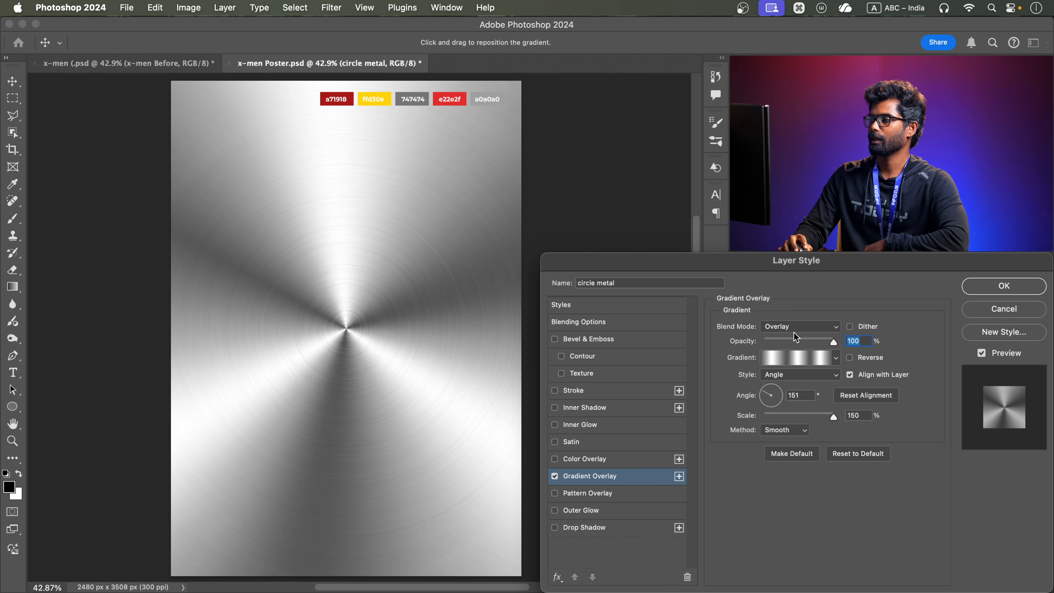
{"action": "left_click", "coordinate": [869, 453]}
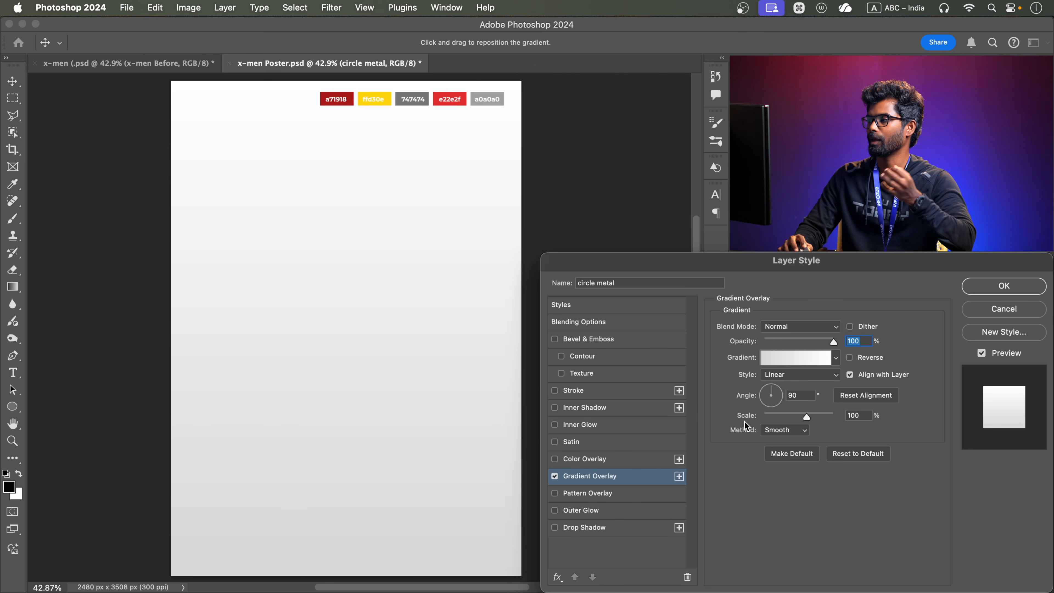
{"action": "left_click", "coordinate": [797, 327]}
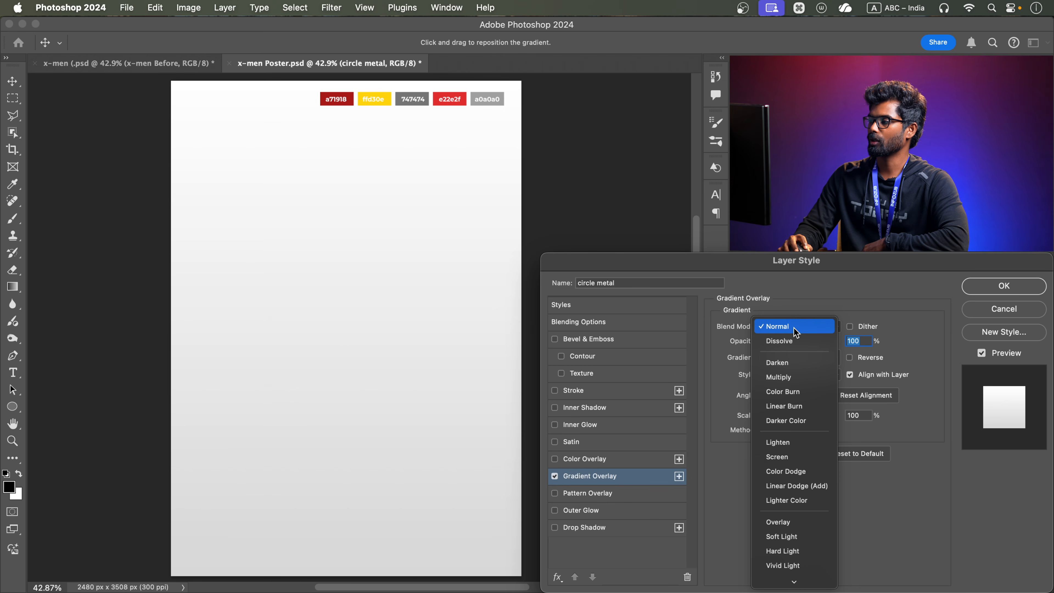
{"action": "left_click", "coordinate": [787, 521]}
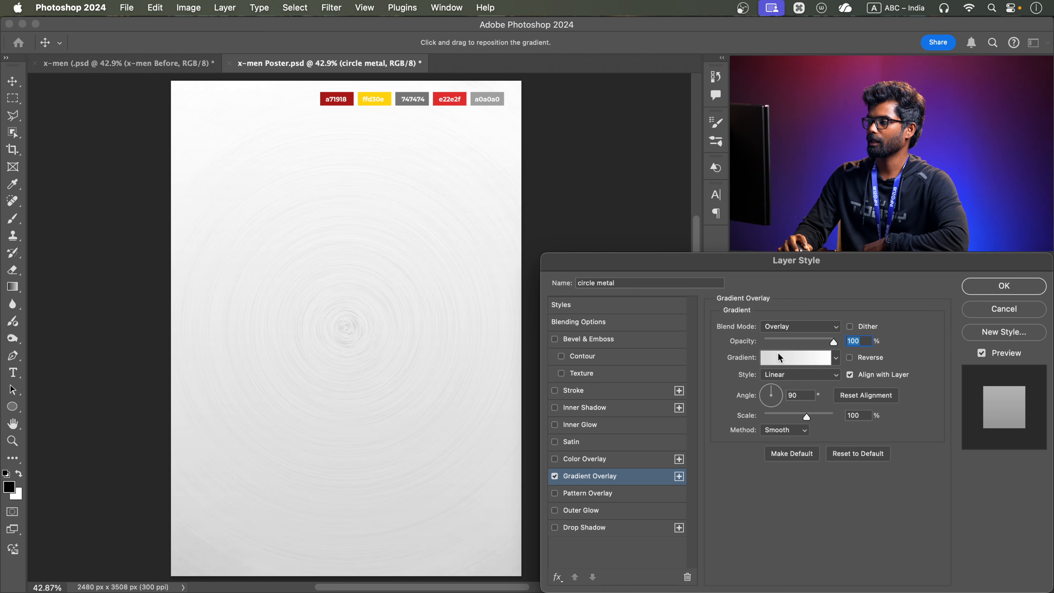
{"action": "left_click", "coordinate": [799, 378]}
{"action": "left_click", "coordinate": [783, 402]}
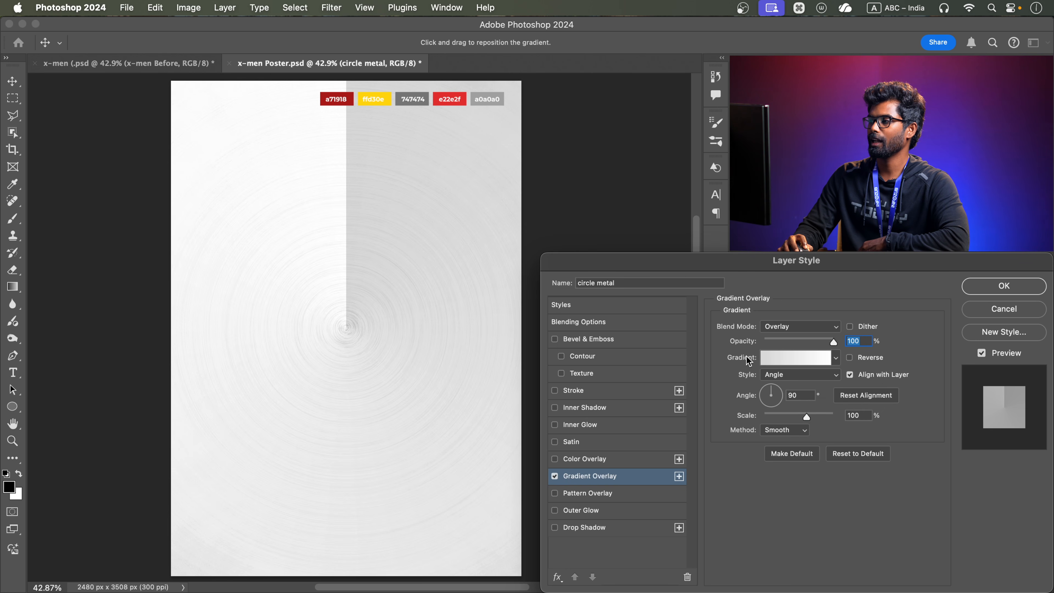
Edit the overlay's gradient and set its starting color stop to 34% brightness
{"action": "left_click", "coordinate": [791, 356]}
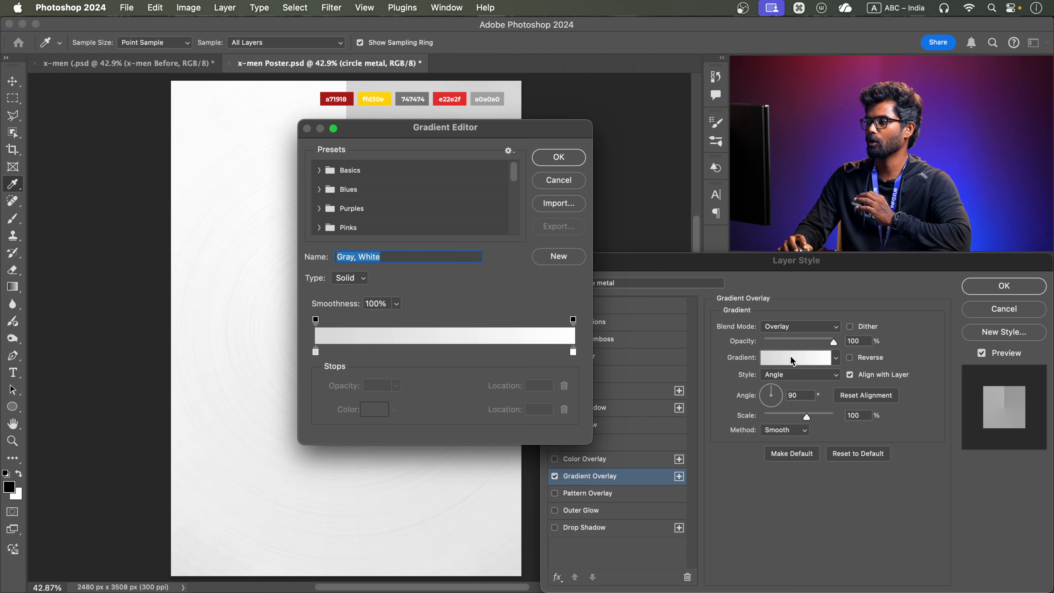
{"action": "left_click", "coordinate": [315, 352]}
{"action": "double_click", "coordinate": [316, 352]}
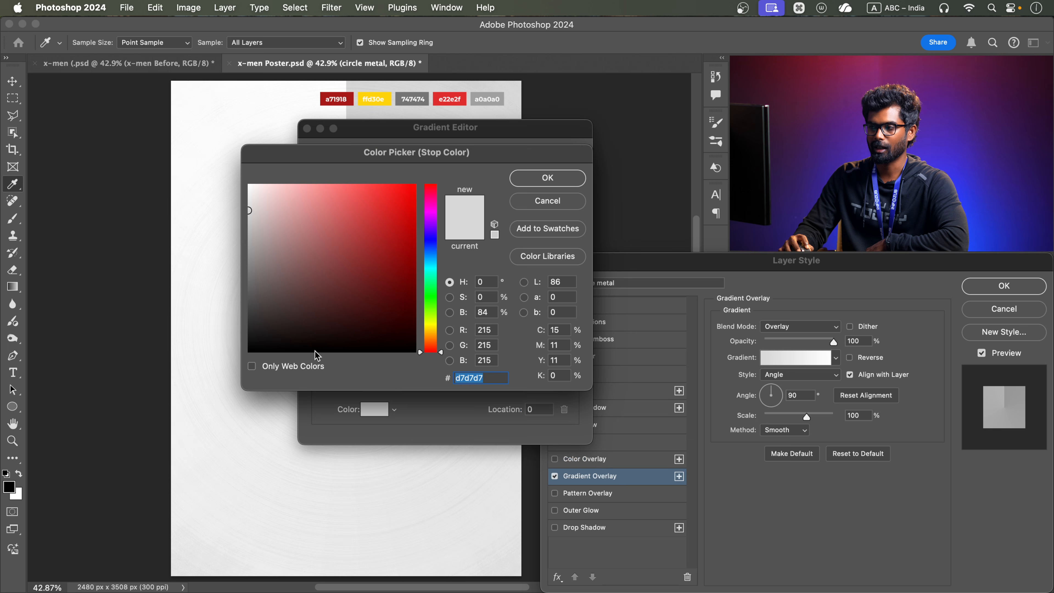
{"action": "left_click", "coordinate": [486, 312]}
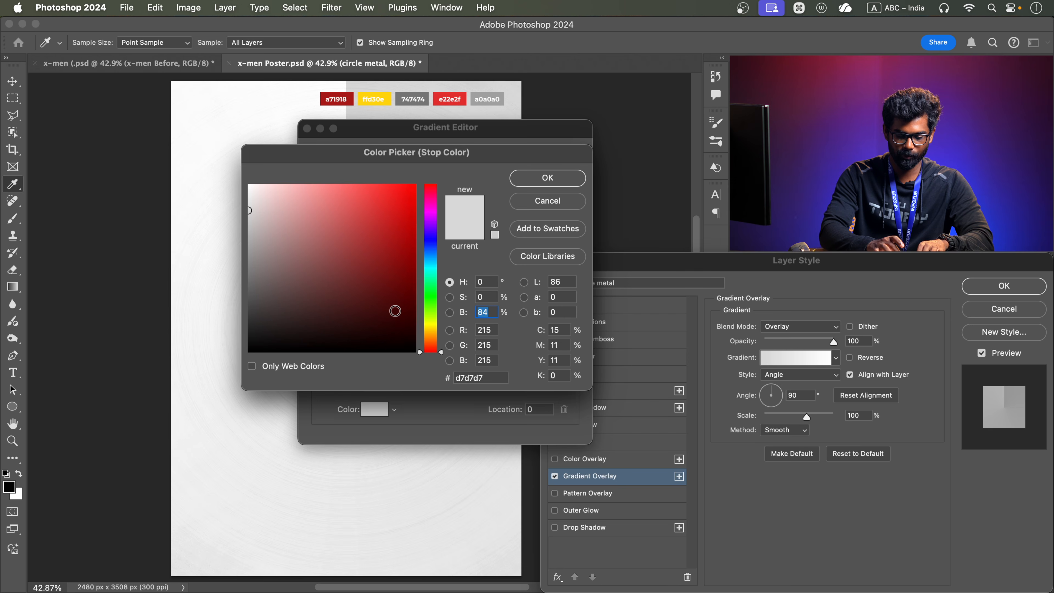
{"action": "type", "text": "34"}
{"action": "left_click", "coordinate": [552, 180]}
Move the gradient's white stop to location 21, keeping its color white
{"action": "left_click_drag", "start_coordinate": [572, 351], "coordinate": [370, 357]}
{"action": "left_click_drag", "start_coordinate": [477, 133], "coordinate": [644, 279]}
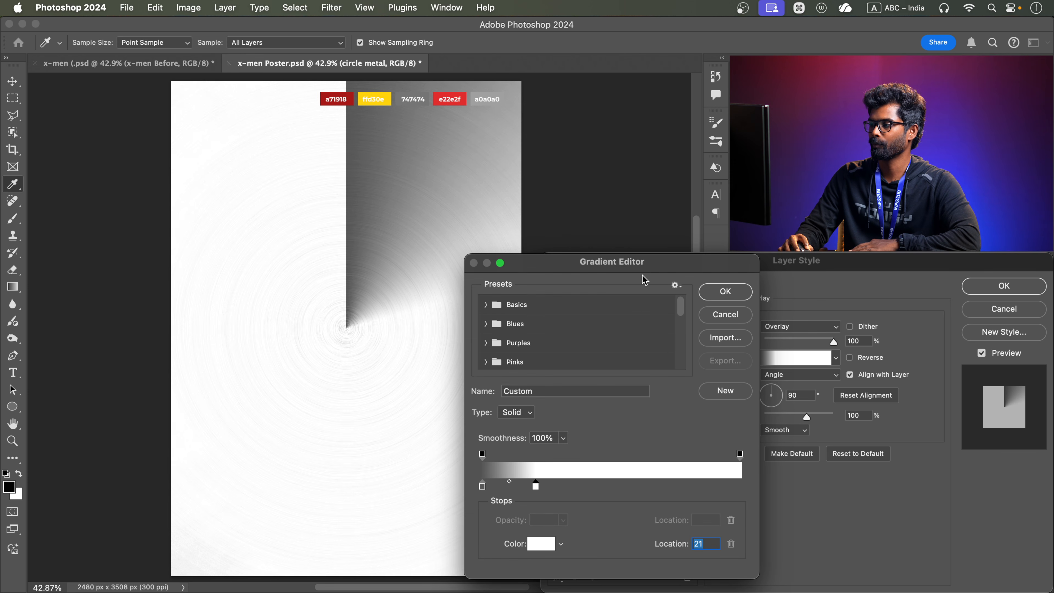
{"action": "double_click", "coordinate": [535, 485]}
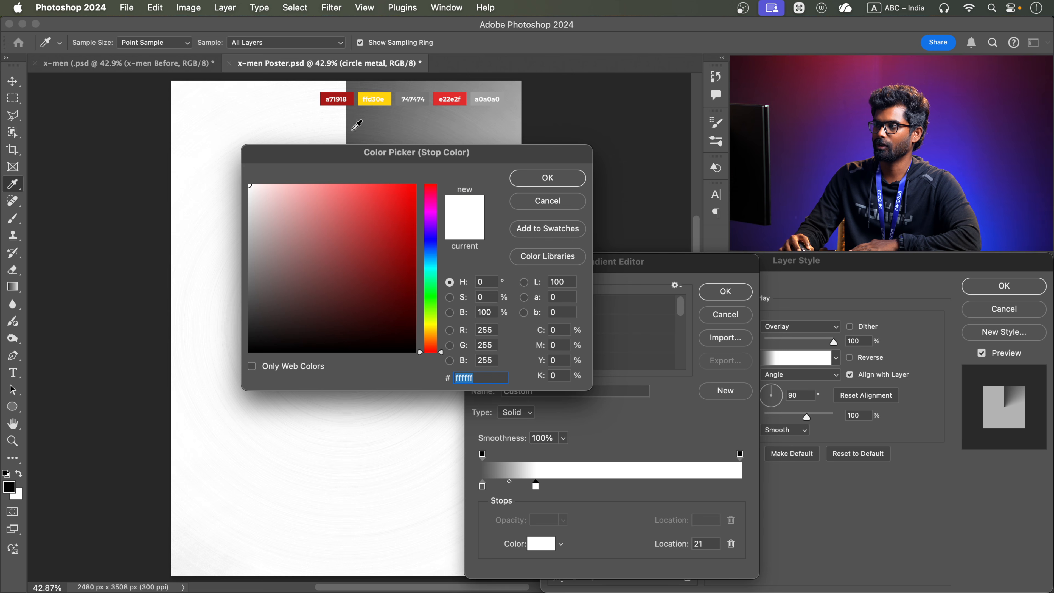
{"action": "left_click", "coordinate": [532, 175]}
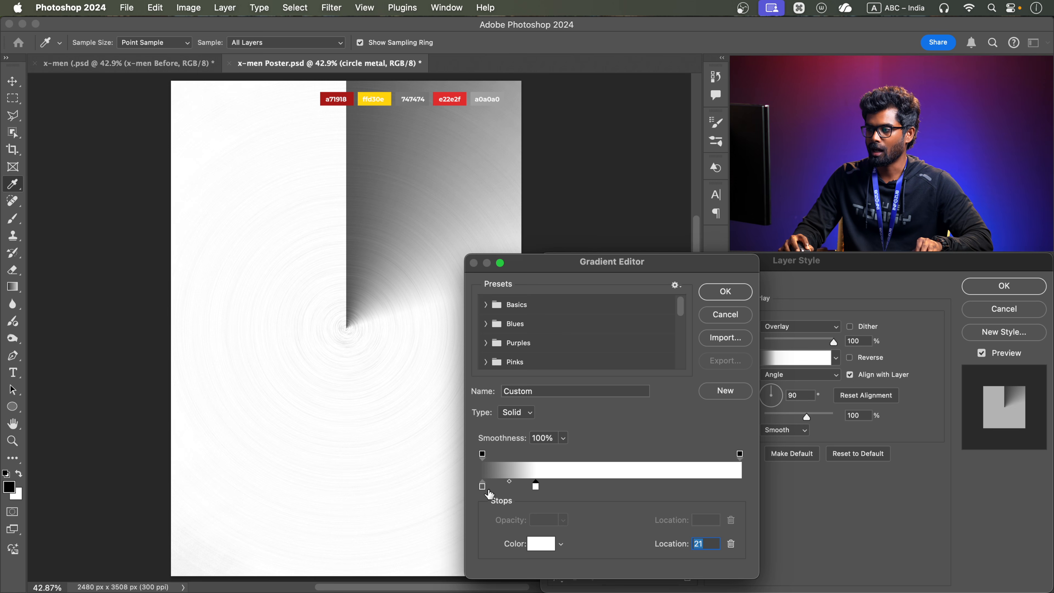
Duplicate the dark and white stops alternately along the gradient, placing a dark copy at location 39 and the last white one at 88
{"action": "key", "text": "alt"}
{"action": "left_click_drag", "start_coordinate": [482, 489], "coordinate": [585, 492]}
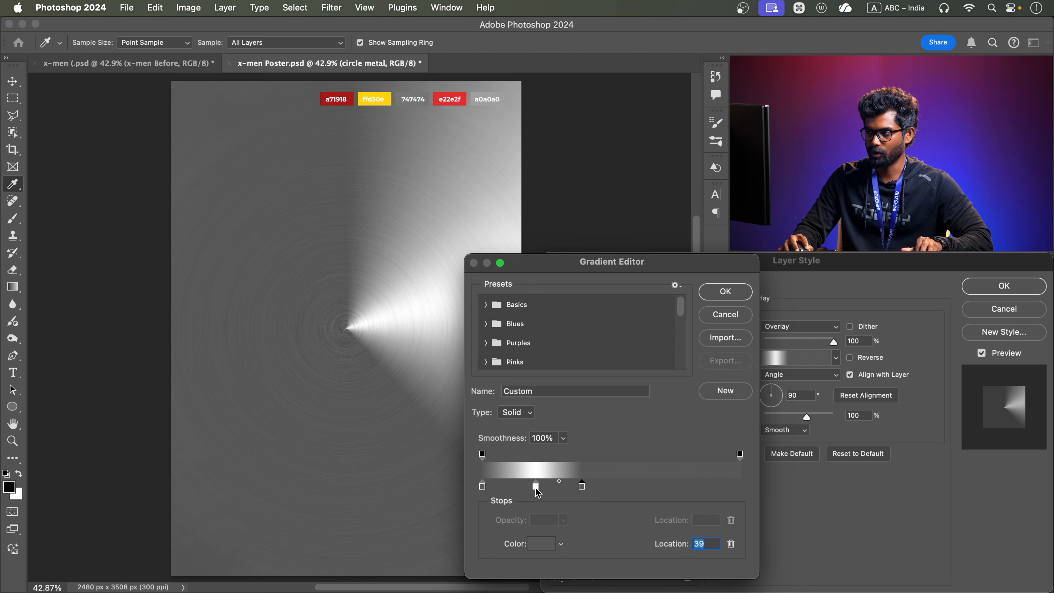
{"action": "left_click_drag", "start_coordinate": [537, 490], "coordinate": [671, 491]}
{"action": "left_click_drag", "start_coordinate": [536, 488], "coordinate": [633, 490]}
{"action": "left_click_drag", "start_coordinate": [700, 489], "coordinate": [710, 491]}
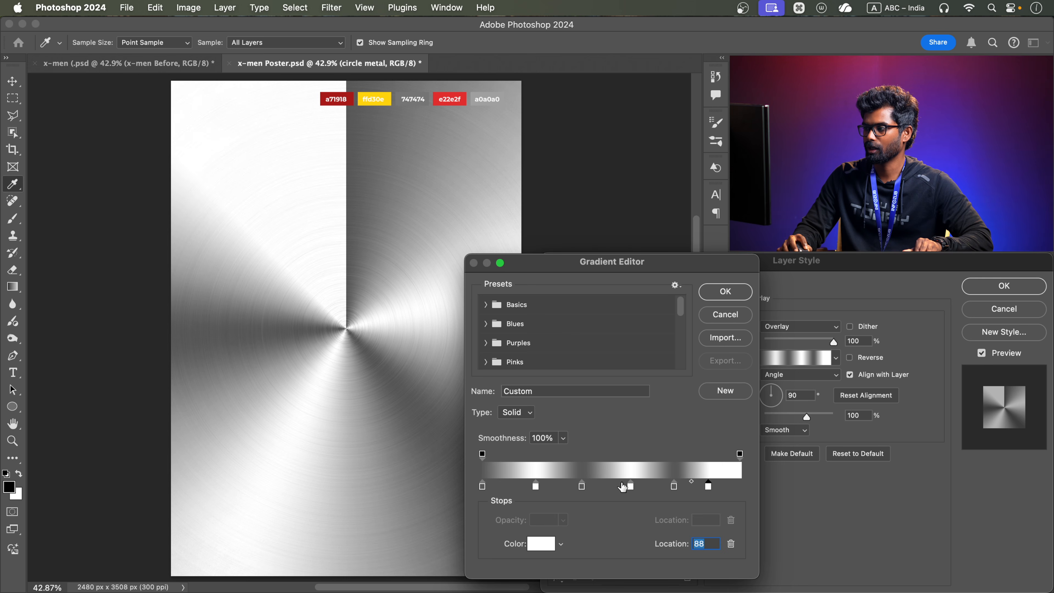
Even out the stop spacing with the last white stop at 86, copy the dark stop to location 100, and accept the gradient
{"action": "left_click_drag", "start_coordinate": [627, 485], "coordinate": [622, 486]}
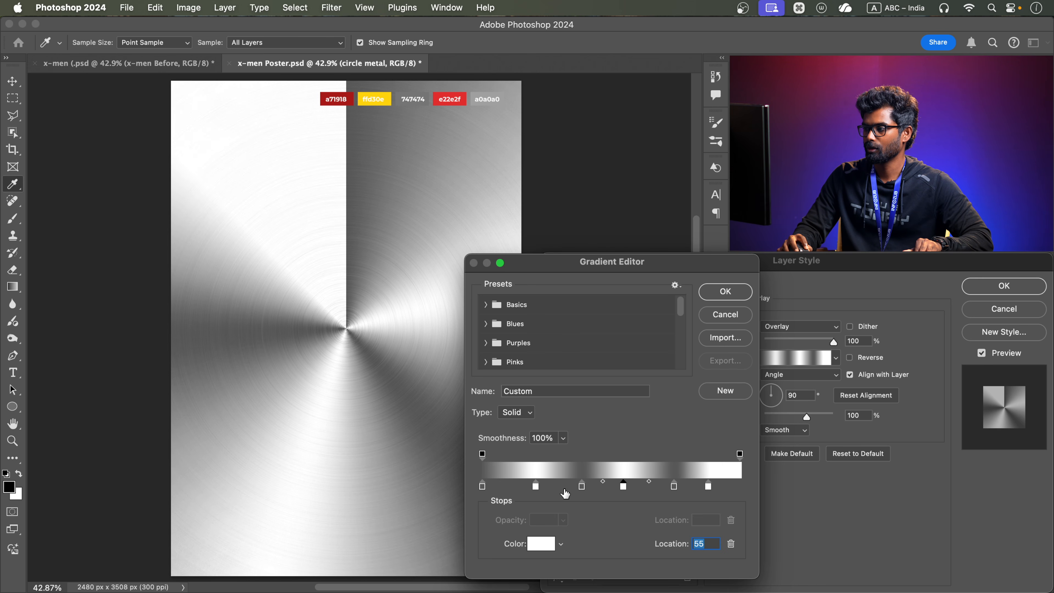
{"action": "left_click_drag", "start_coordinate": [535, 488], "coordinate": [615, 487]}
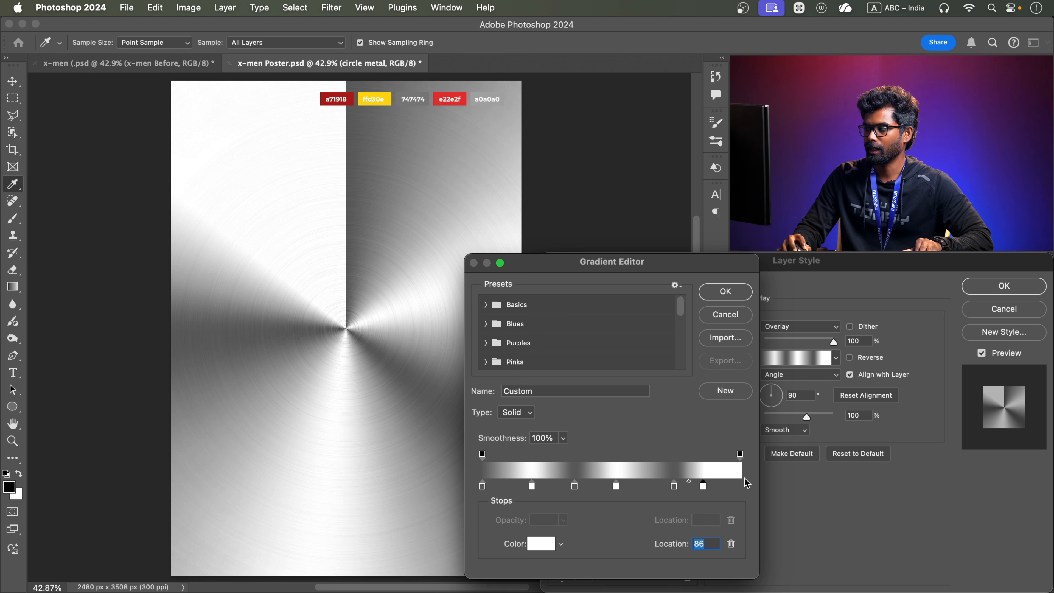
{"action": "left_click_drag", "start_coordinate": [483, 487], "coordinate": [741, 490]}
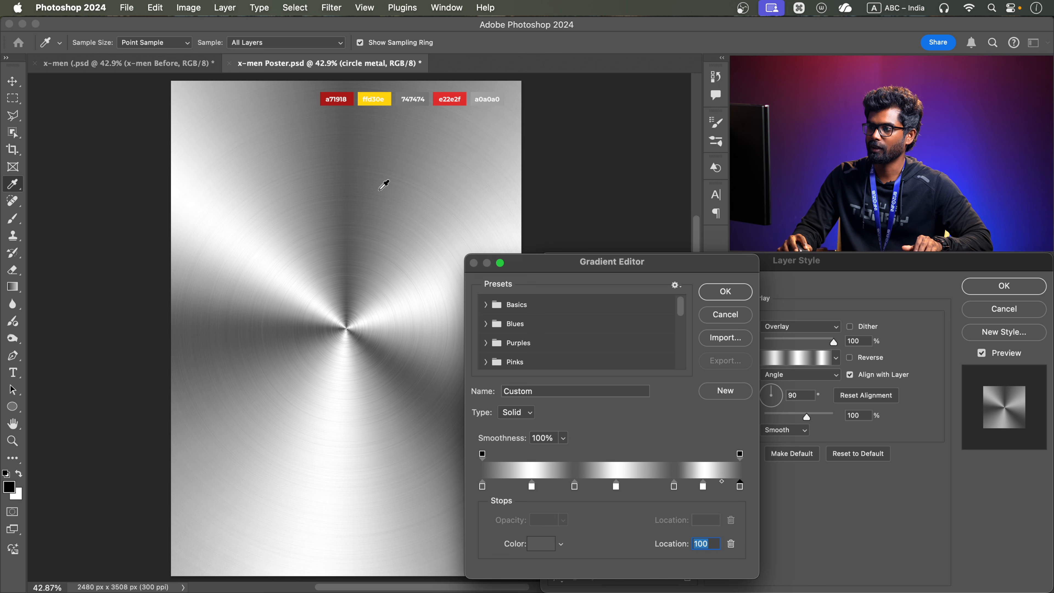
{"action": "left_click", "coordinate": [725, 292]}
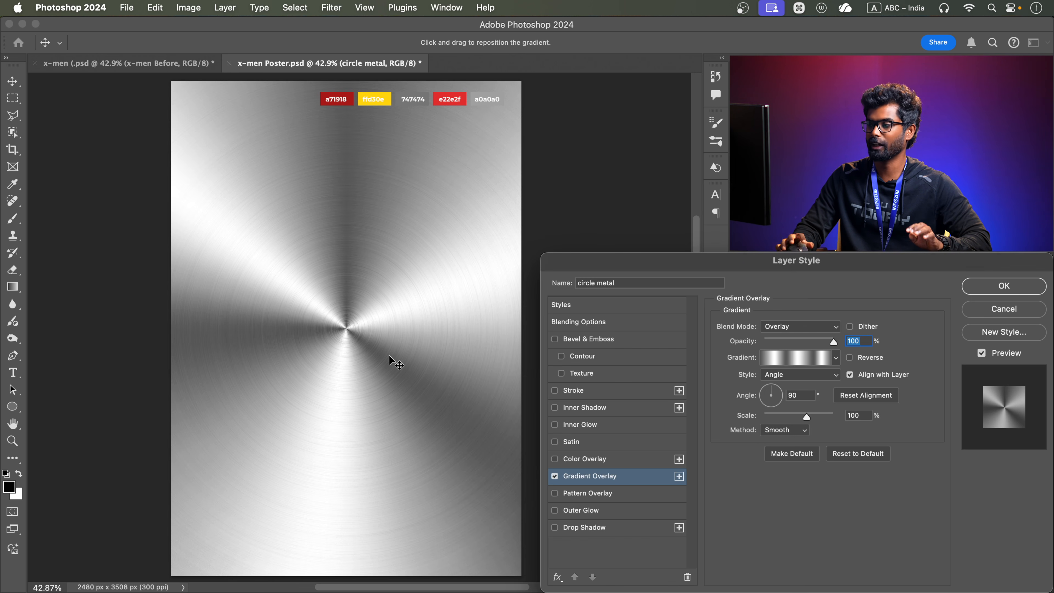
Set the Gradient Overlay angle to 133° and apply the layer style
{"action": "left_click_drag", "start_coordinate": [771, 393], "coordinate": [454, 72]}
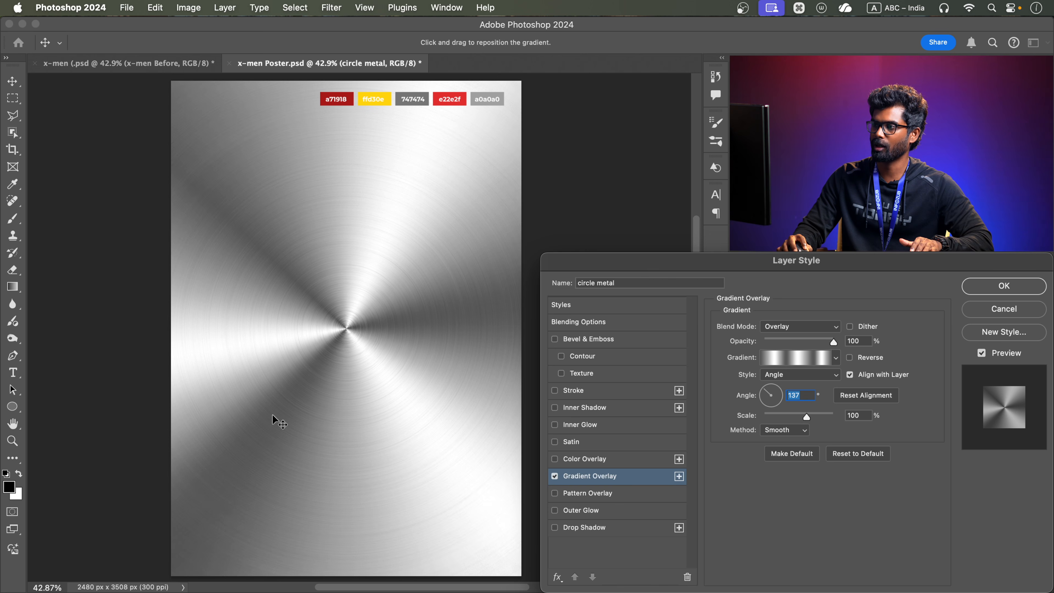
{"action": "mouse_move", "coordinate": [764, 392]}
{"action": "left_mouse_down"}
{"action": "mouse_move", "coordinate": [758, 397]}
{"action": "mouse_move", "coordinate": [767, 392]}
{"action": "left_mouse_up"}
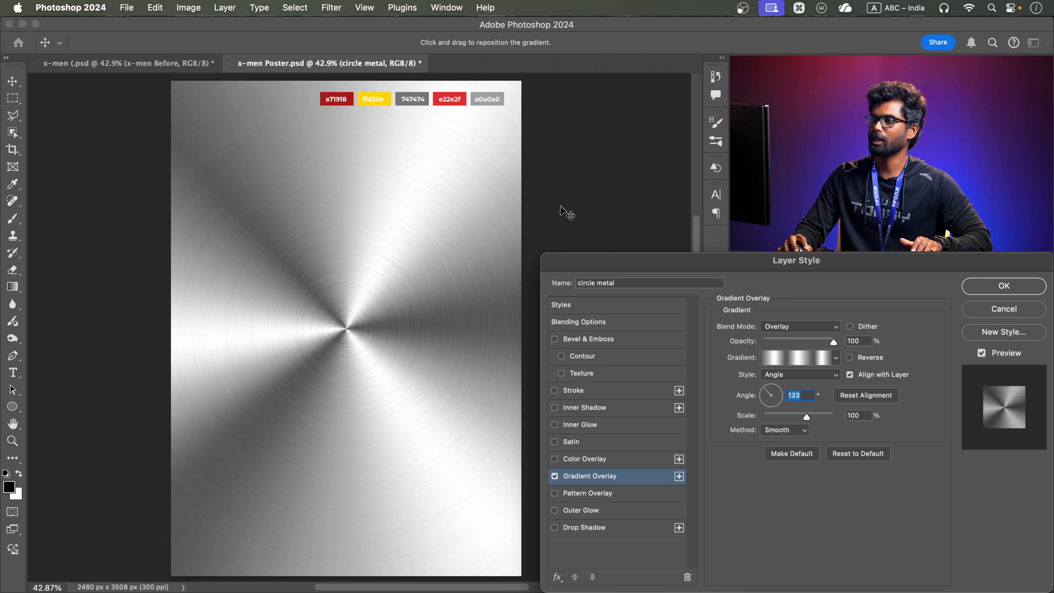
{"action": "left_click", "coordinate": [1029, 289]}
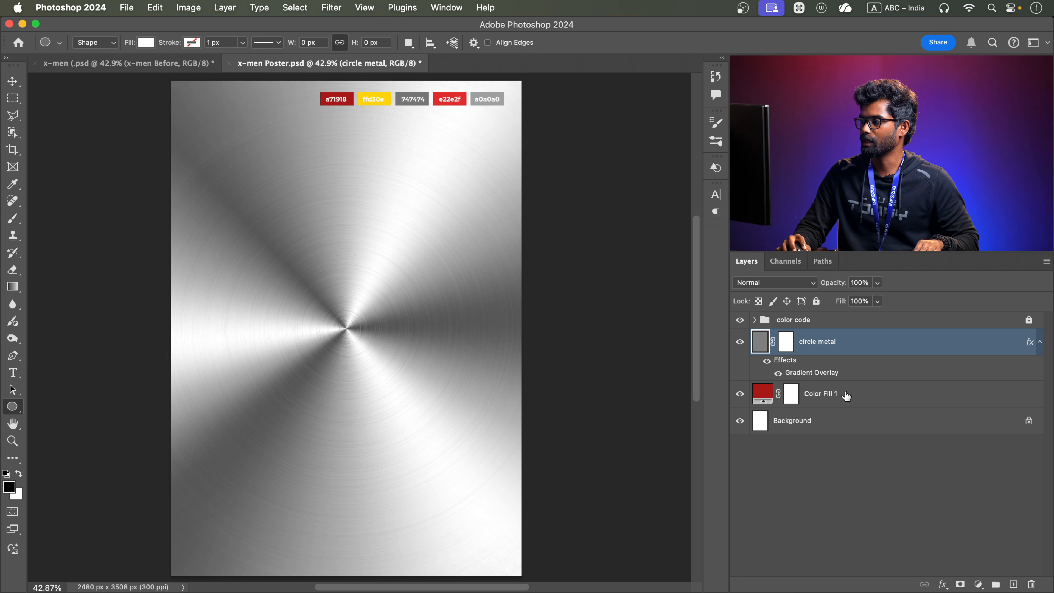
Collapse the circle metal layer's effects, rename the Color Fill 1 layer as "bg", and lock it
{"action": "left_click", "coordinate": [892, 394]}
{"action": "left_click", "coordinate": [1040, 341]}
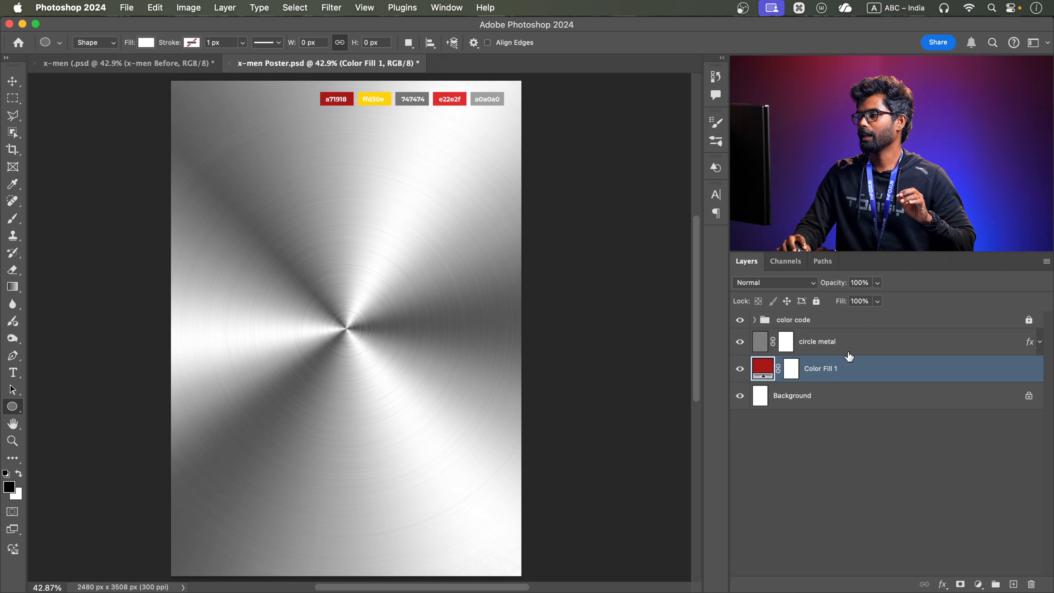
{"action": "left_click", "coordinate": [854, 348]}
{"action": "left_click", "coordinate": [856, 378]}
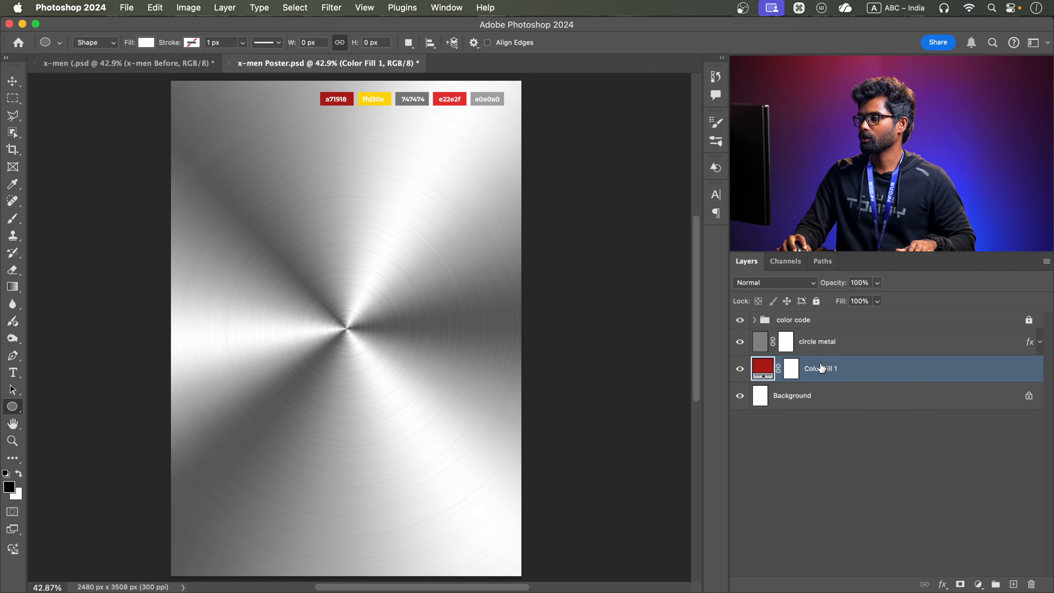
{"action": "double_click", "coordinate": [820, 368]}
{"action": "type", "text": "bg"}
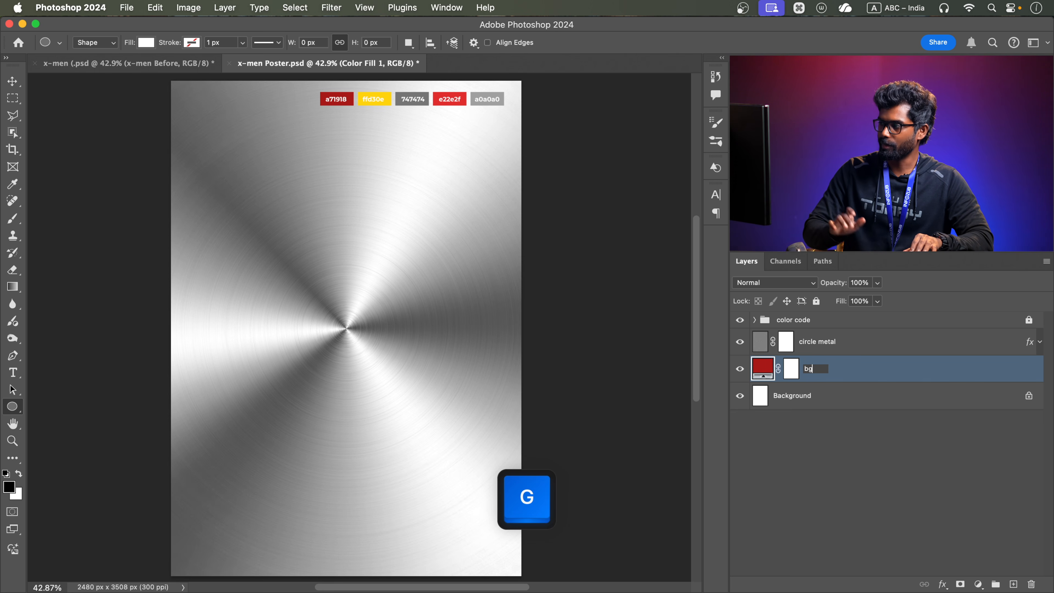
{"action": "key", "text": "Return"}
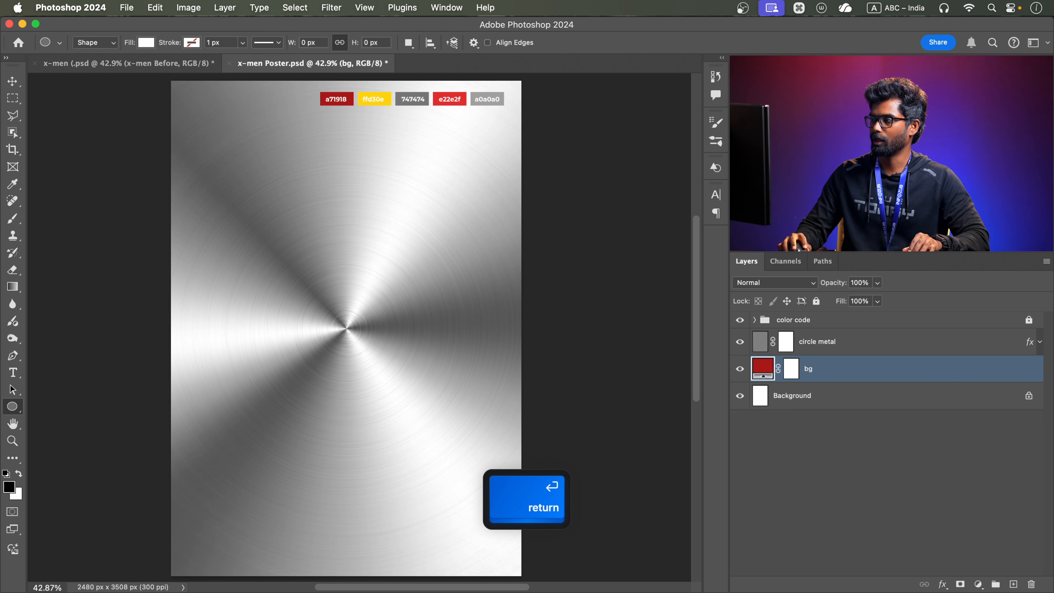
{"action": "left_click", "coordinate": [817, 301]}
Create a layer group above bg and draw a circle about 1640 px wide in it, centred on the metal texture
{"action": "left_click", "coordinate": [830, 344]}
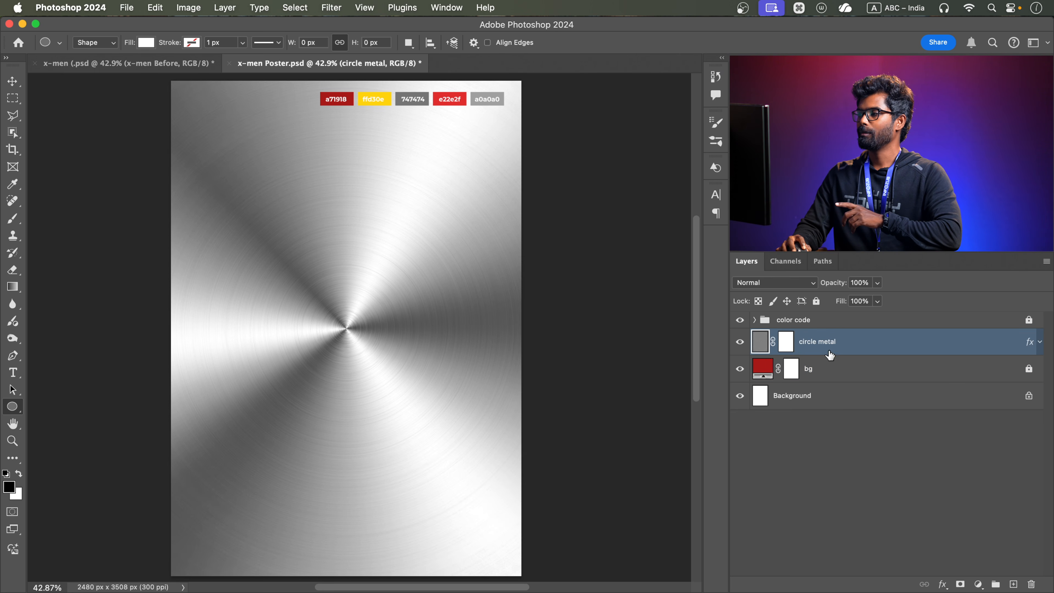
{"action": "left_click", "coordinate": [791, 368]}
{"action": "key", "text": "x"}
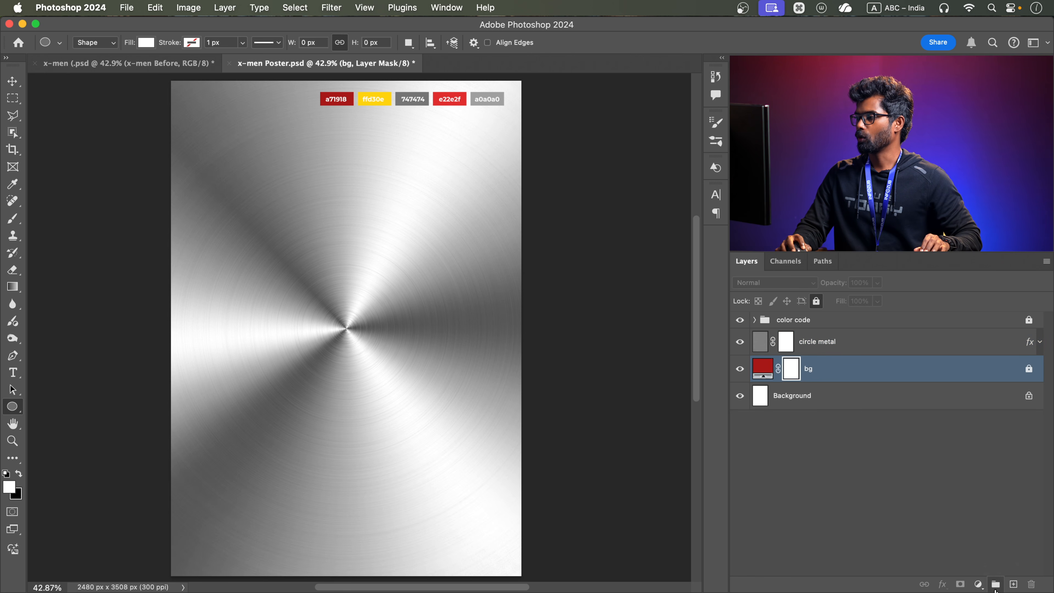
{"action": "left_click", "coordinate": [995, 584]}
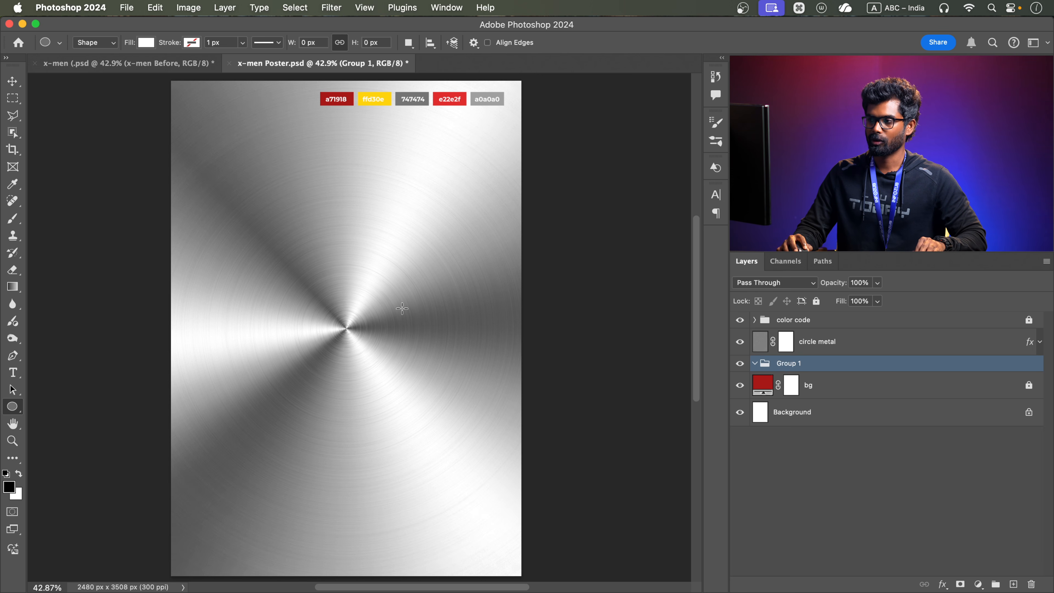
{"action": "left_click_drag", "start_coordinate": [348, 330], "coordinate": [462, 454]}
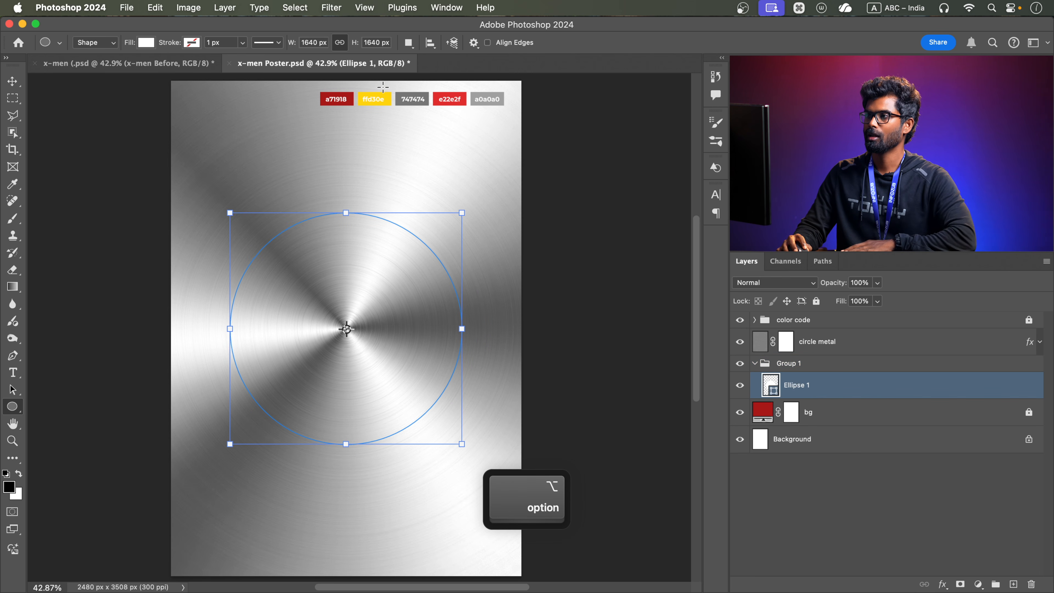
{"action": "left_click", "coordinate": [146, 63]}
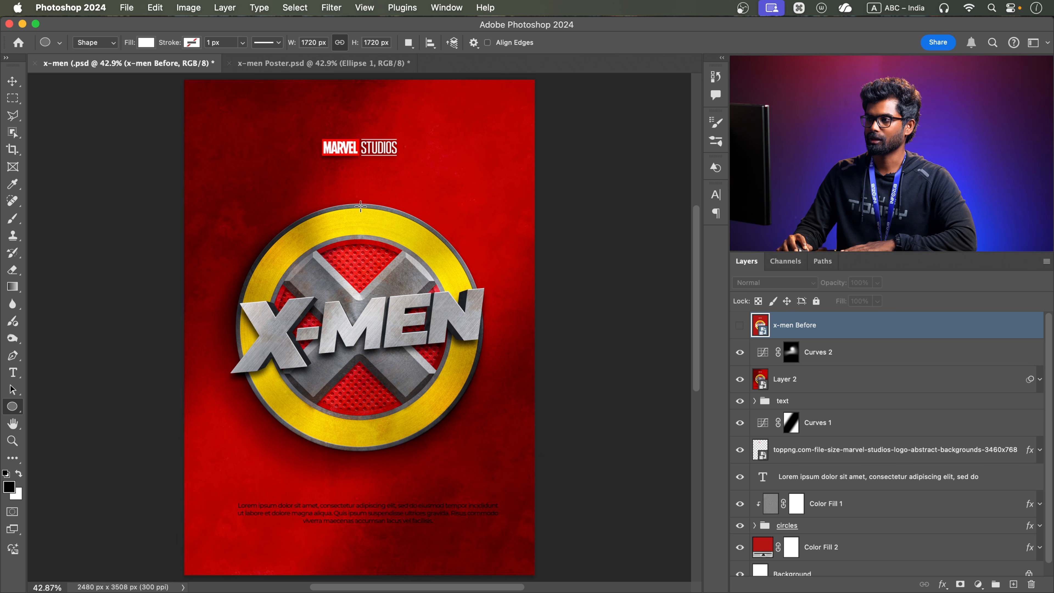
{"action": "left_click", "coordinate": [291, 64]}
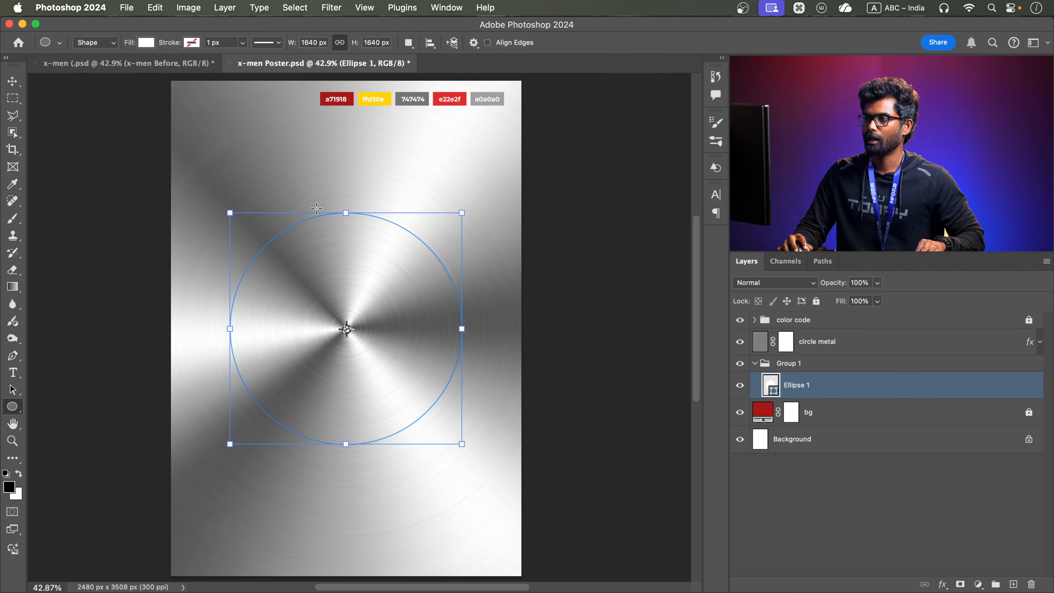
Set the circle to no fill and give it a grey stroke color sampled from the 747474 swatch
{"action": "left_click", "coordinate": [147, 43]}
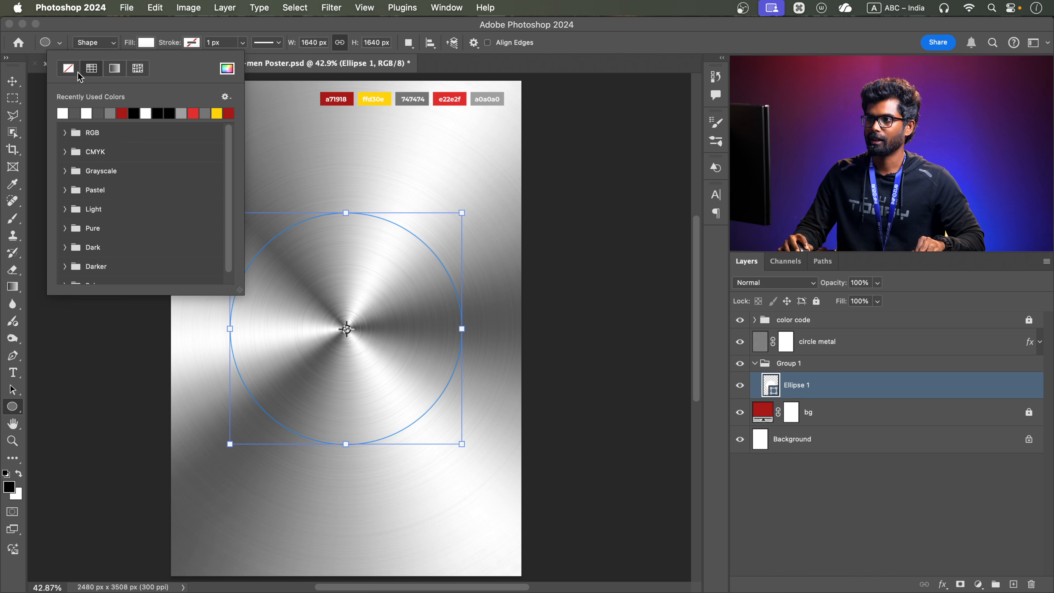
{"action": "left_click", "coordinate": [69, 68]}
{"action": "left_click", "coordinate": [192, 43]}
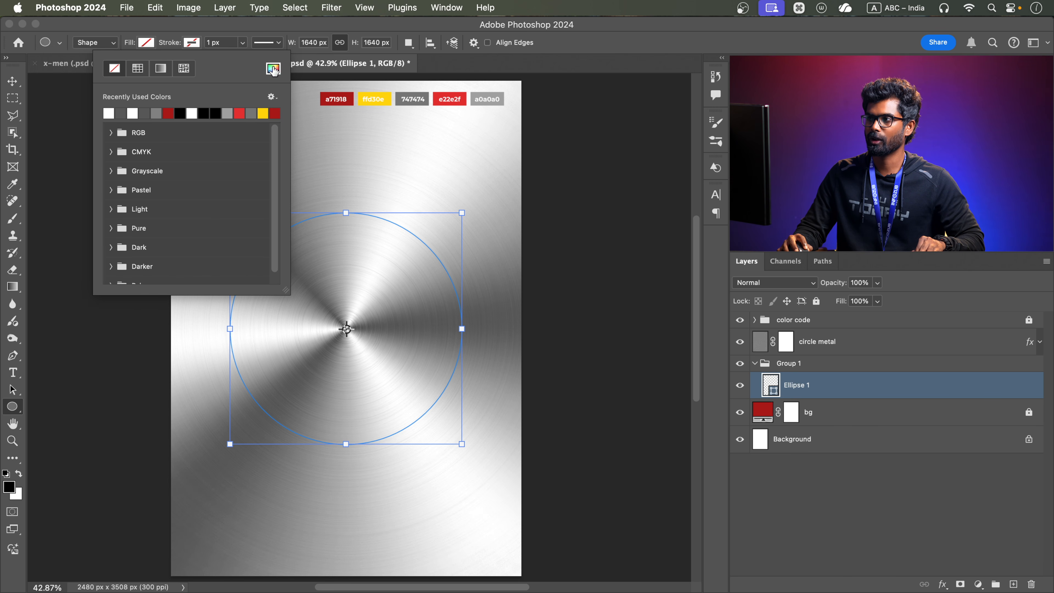
{"action": "left_click", "coordinate": [278, 71]}
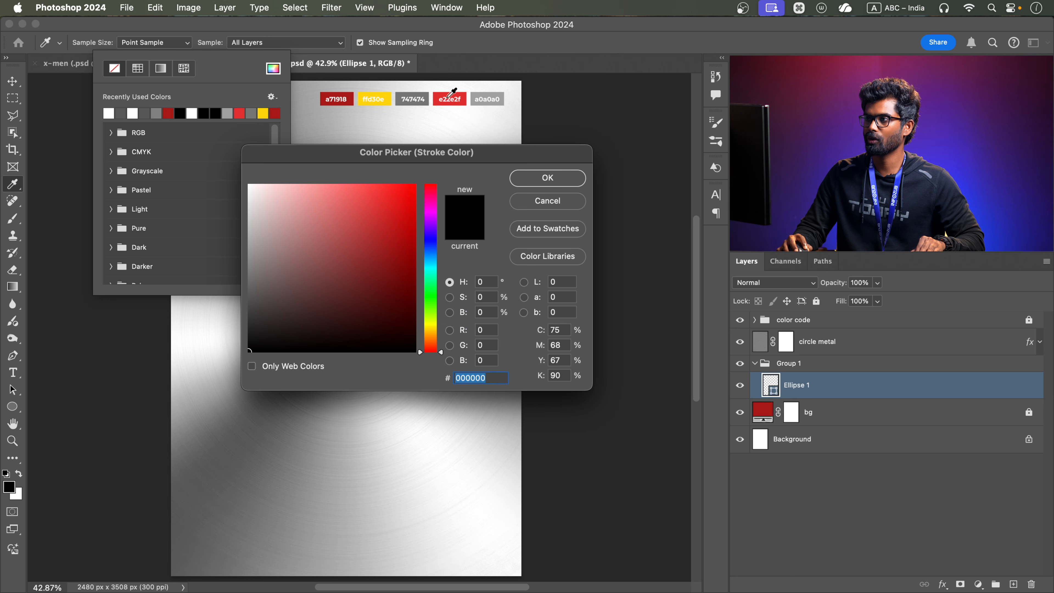
{"action": "left_click", "coordinate": [427, 93]}
{"action": "left_click", "coordinate": [547, 177]}
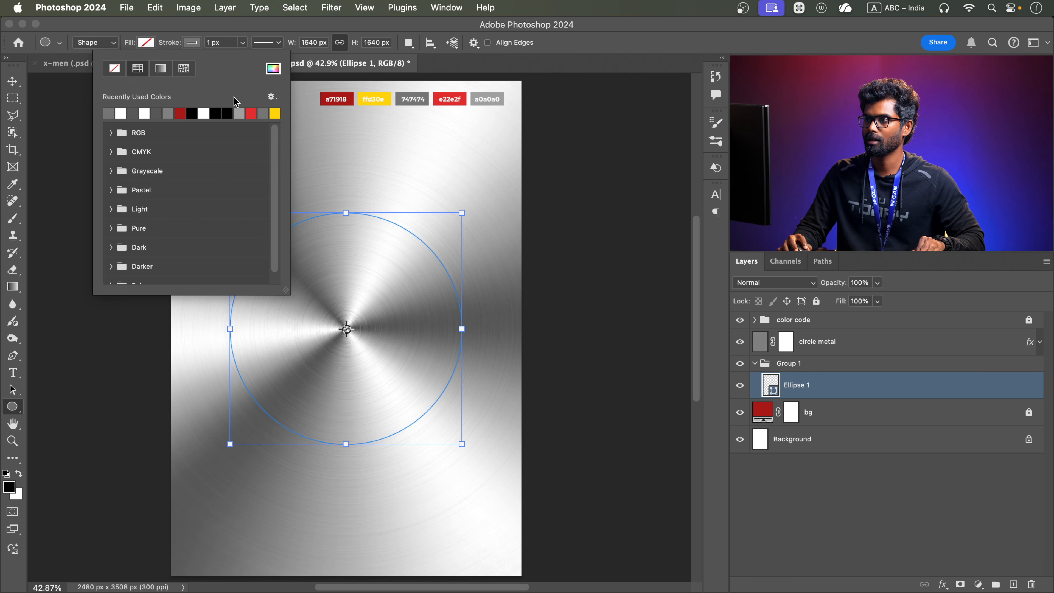
Hide the circle metal layer and set the Ellipse 1 circle's stroke width to 30 px
{"action": "left_click", "coordinate": [240, 42]}
{"action": "left_click_drag", "start_coordinate": [245, 59], "coordinate": [257, 58]}
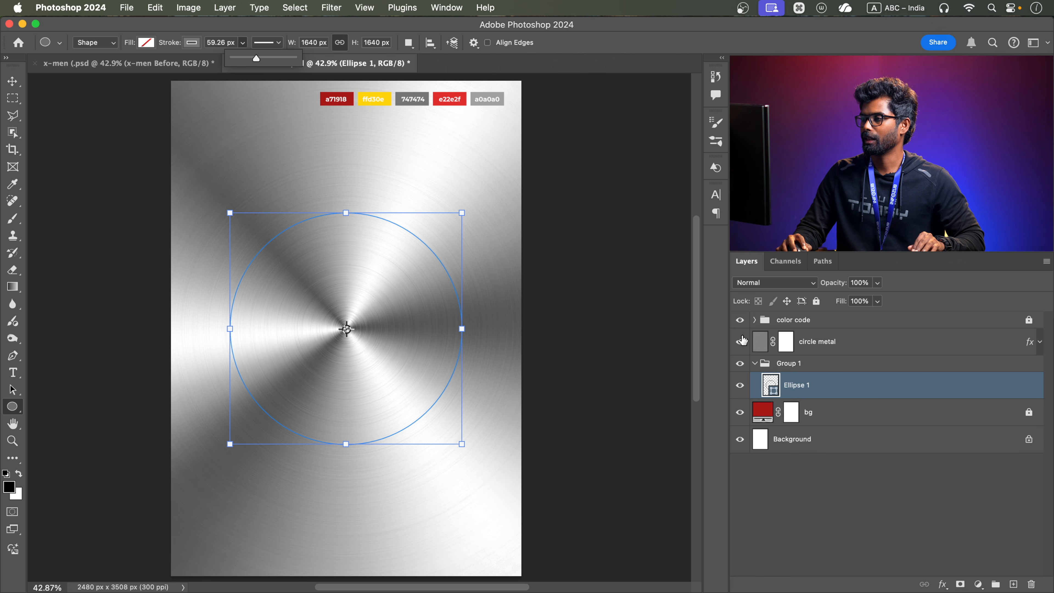
{"action": "left_click", "coordinate": [830, 341]}
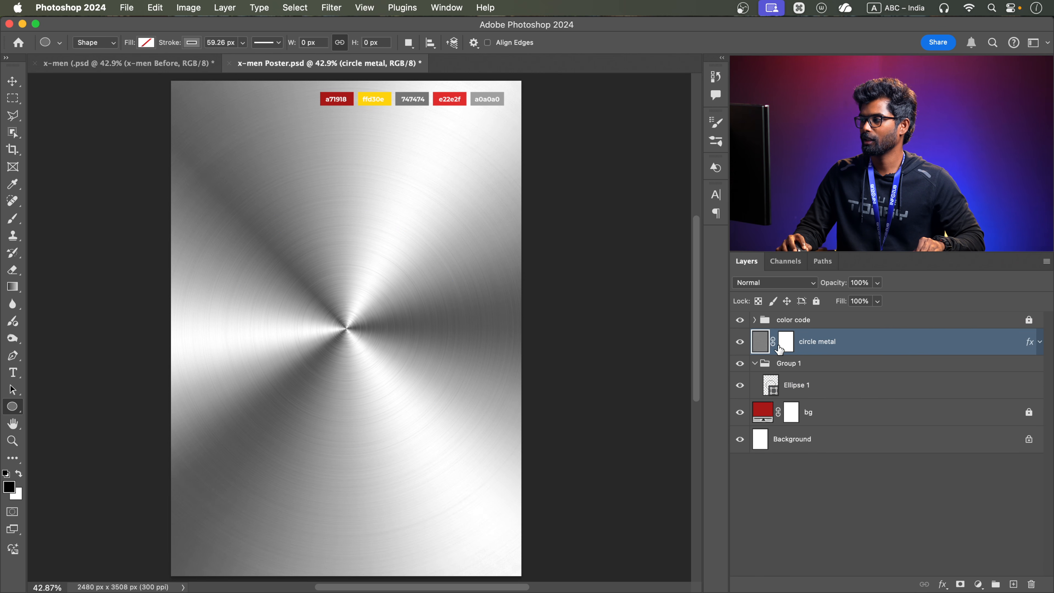
{"action": "left_click", "coordinate": [739, 342], "text": "shift"}
{"action": "scroll", "coordinate": [353, 217], "scroll_direction": "up", "scroll_amount": 3}
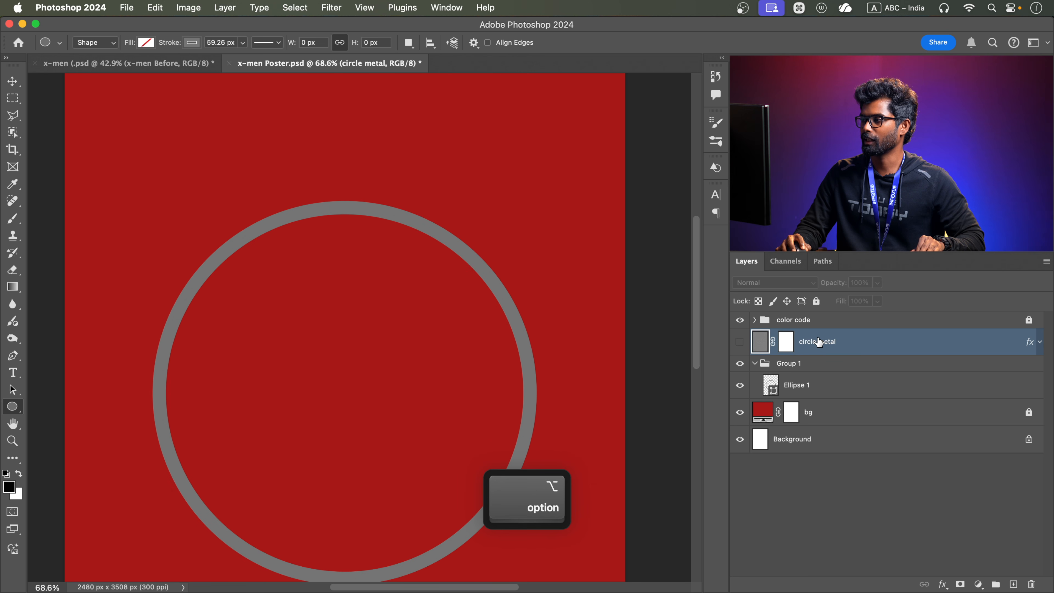
{"action": "left_click", "coordinate": [775, 390]}
{"action": "left_click_drag", "start_coordinate": [242, 43], "coordinate": [236, 58]}
{"action": "left_click", "coordinate": [234, 43]}
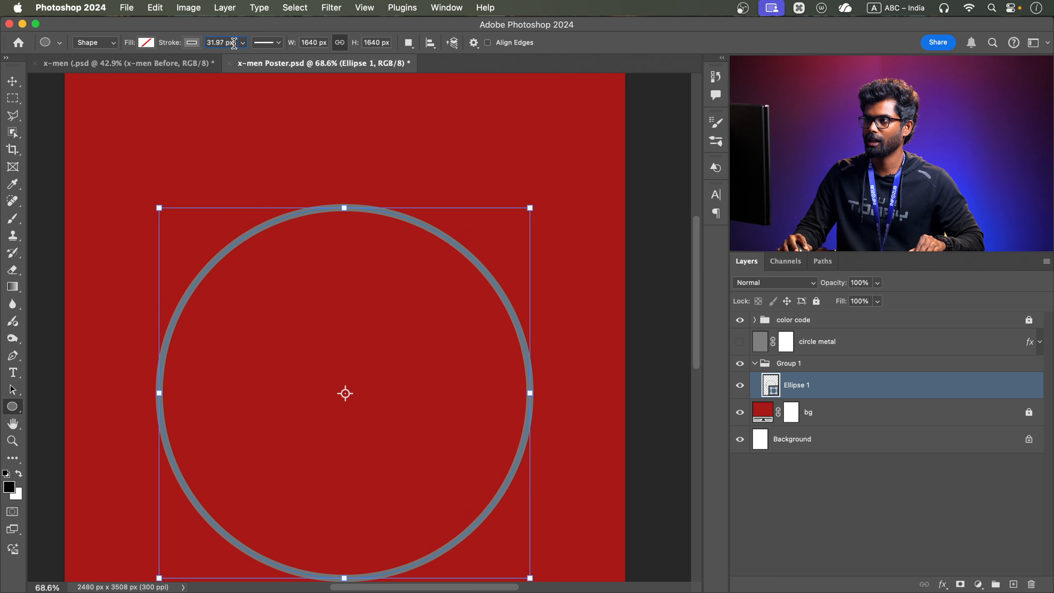
{"action": "type", "text": "30"}
{"action": "key", "text": "Return"}
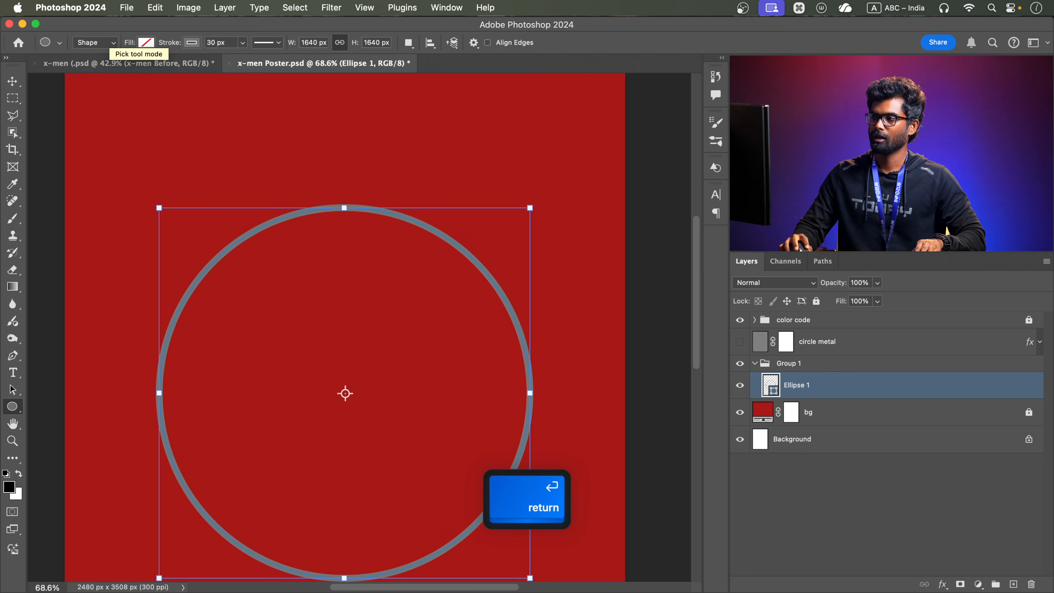
{"action": "scroll", "coordinate": [456, 313], "scroll_direction": "down", "scroll_amount": 3}
{"action": "scroll", "coordinate": [506, 313], "scroll_direction": "up", "scroll_amount": 3}
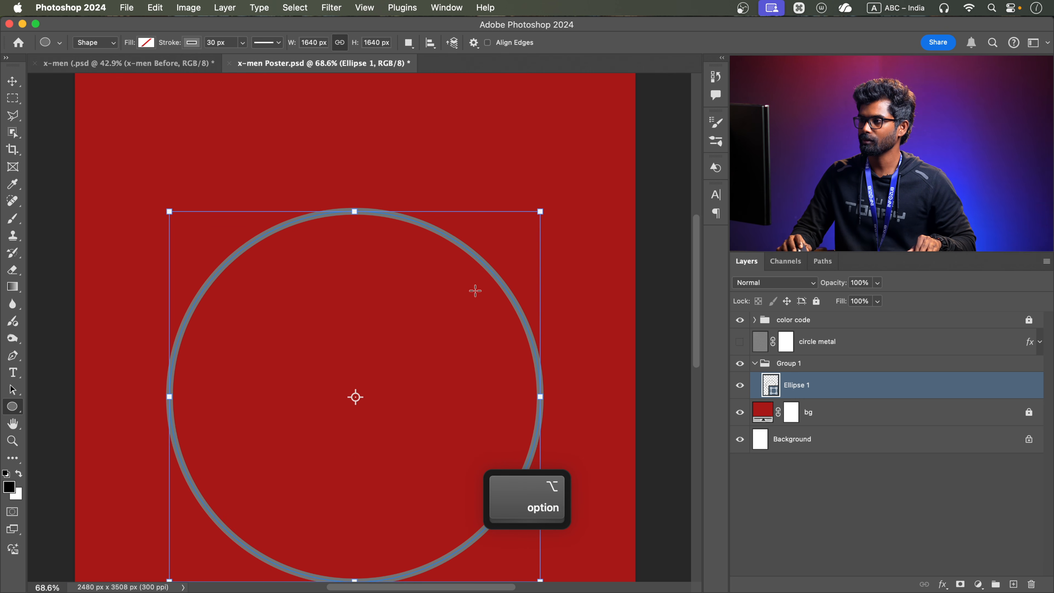
Compare with the finished poster in the x-men (.psd) document, and return to x-men Poster.psd
{"action": "left_click", "coordinate": [740, 342], "text": "alt"}
{"action": "left_click", "coordinate": [740, 342], "text": "alt"}
{"action": "left_click", "coordinate": [159, 63]}
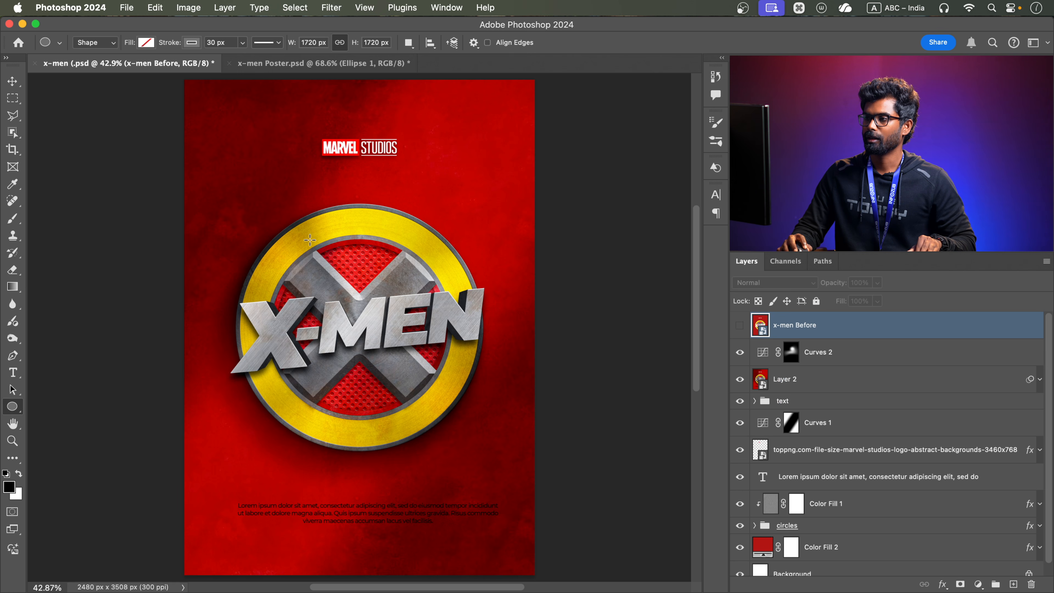
{"action": "left_click", "coordinate": [306, 63]}
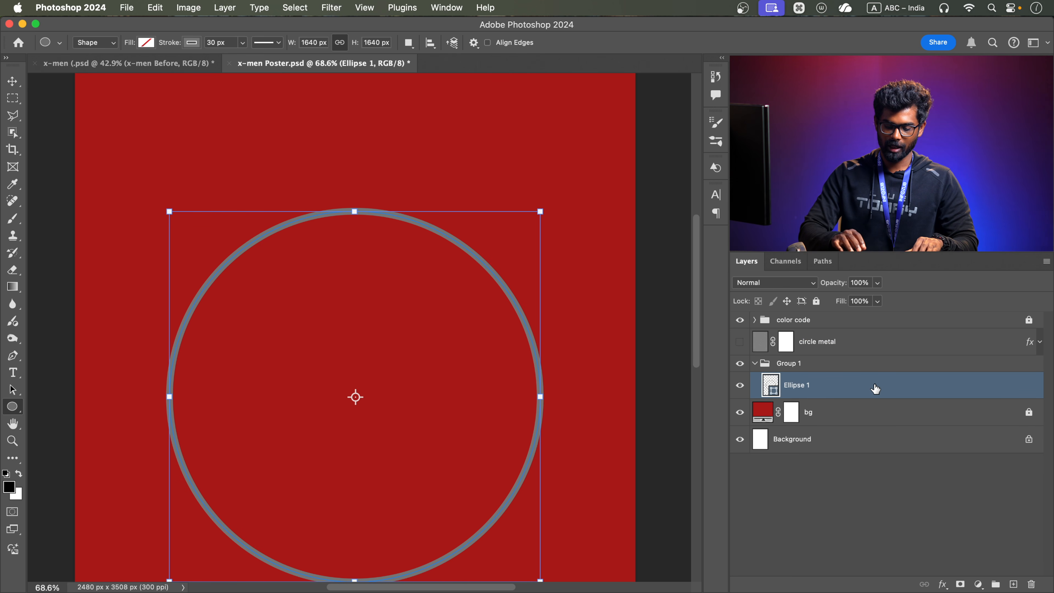
Duplicate the Ellipse 1 circle, place the copy beneath the original, and rename the original layer "1-circle"
{"action": "key", "text": "super+j"}
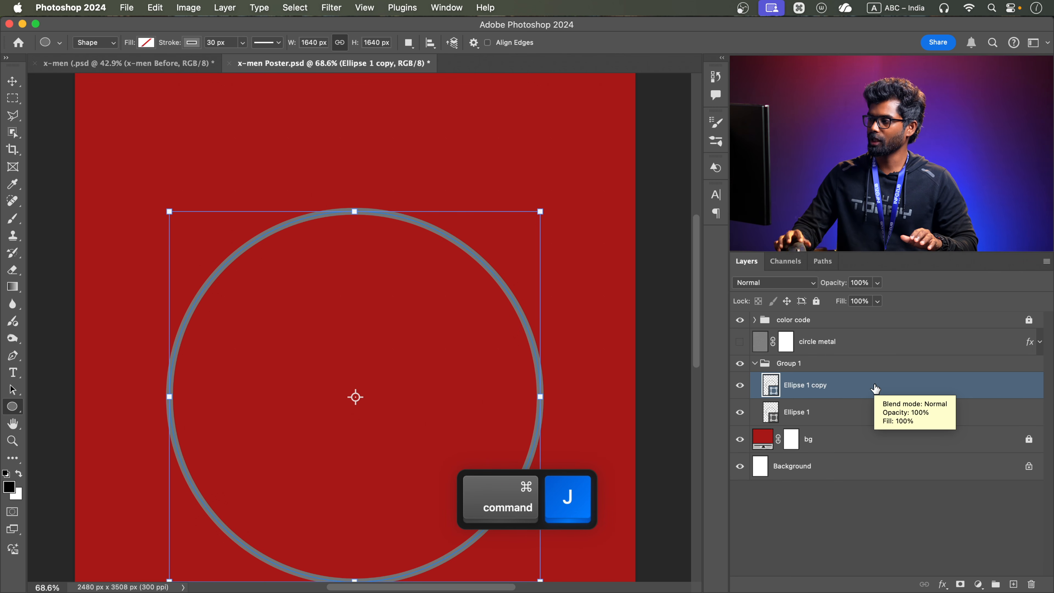
{"action": "left_click_drag", "start_coordinate": [850, 386], "coordinate": [855, 415]}
{"action": "left_click", "coordinate": [794, 387]}
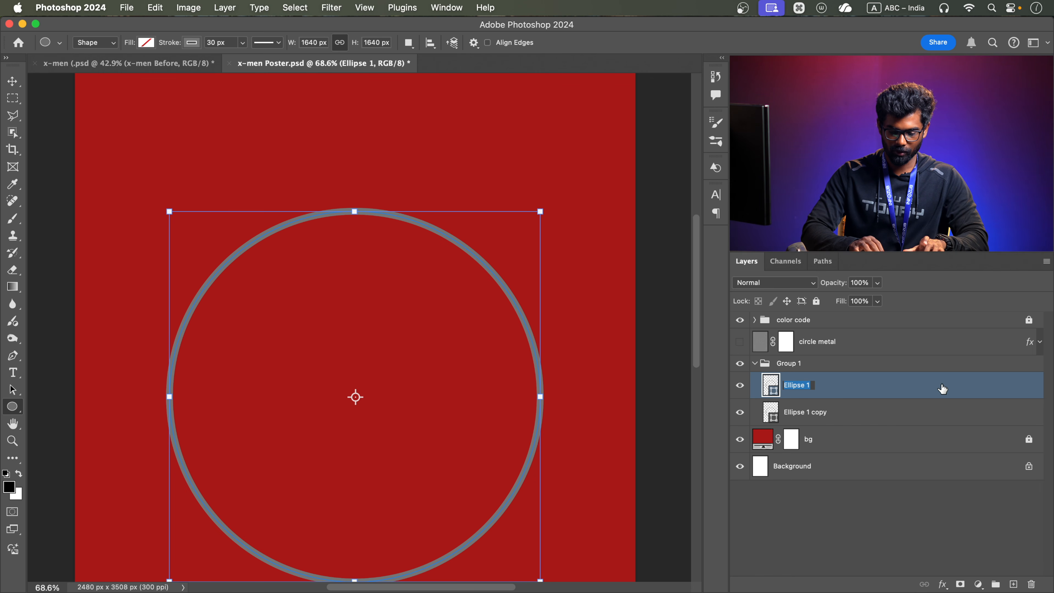
{"action": "type", "text": "1-circle"}
{"action": "key", "text": "Return"}
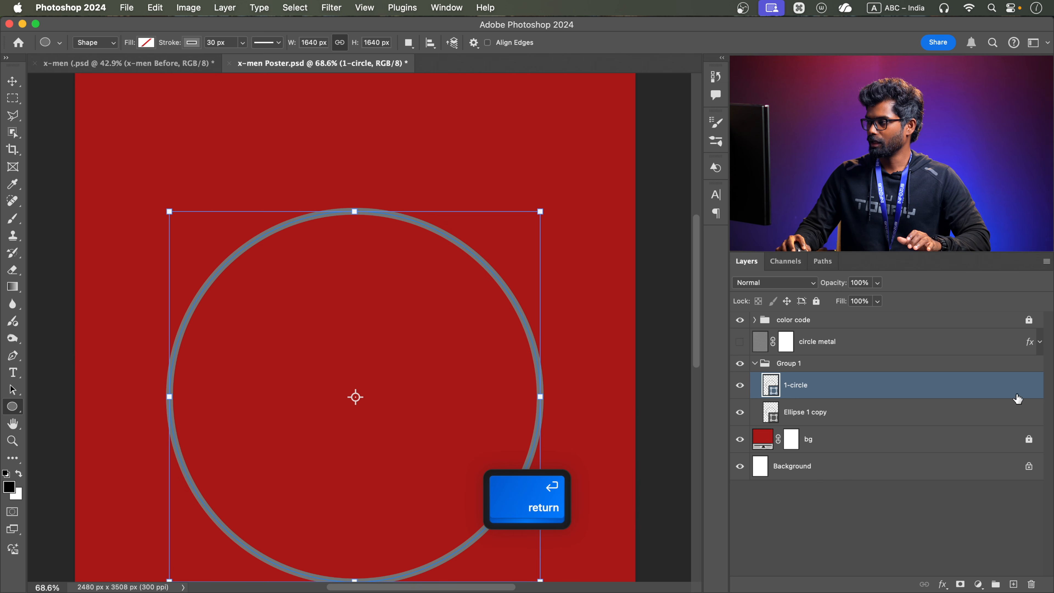
Rename the Ellipse 1 copy layer as "yellow circle"
{"action": "left_click", "coordinate": [791, 414]}
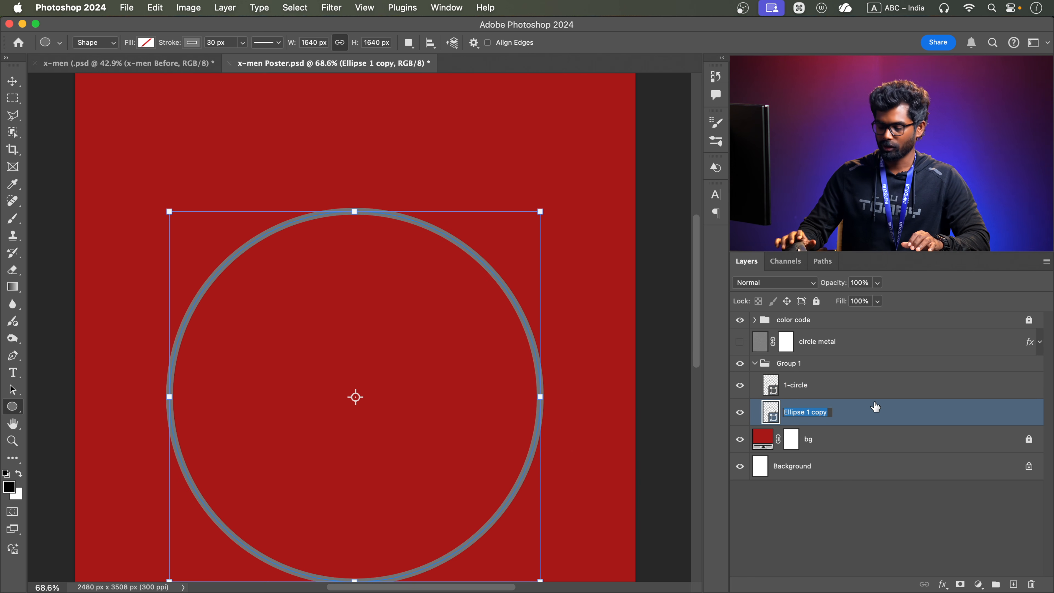
{"action": "type", "text": "yel"}
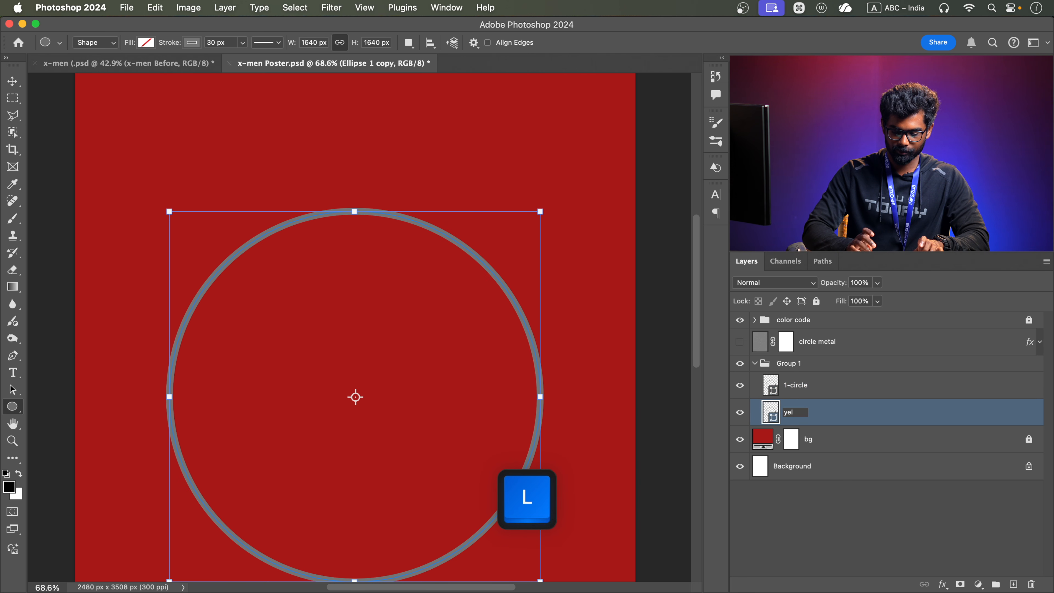
{"action": "type", "text": "low circle"}
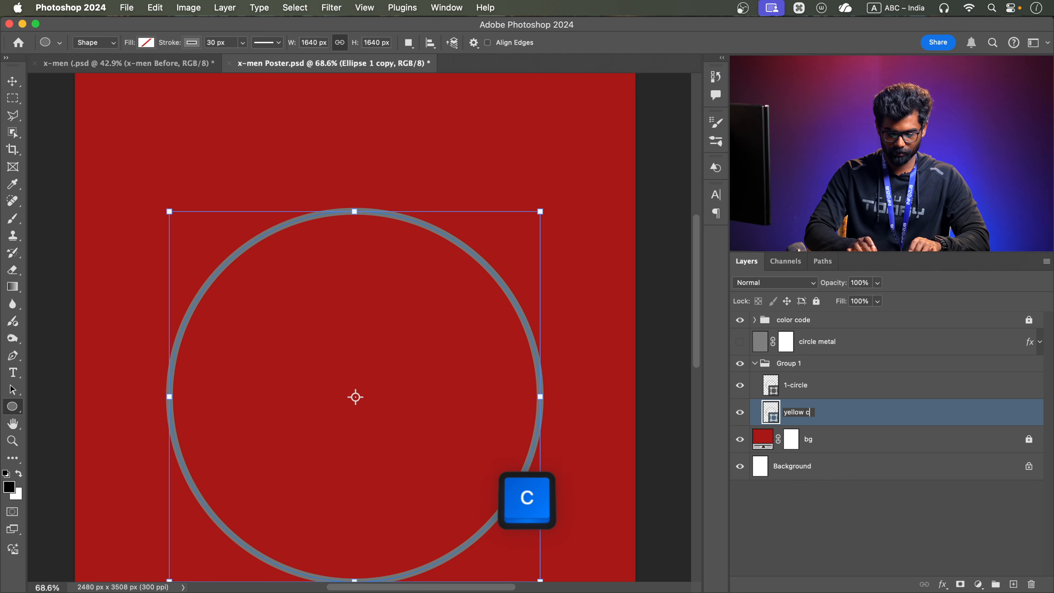
{"action": "key", "text": "Return"}
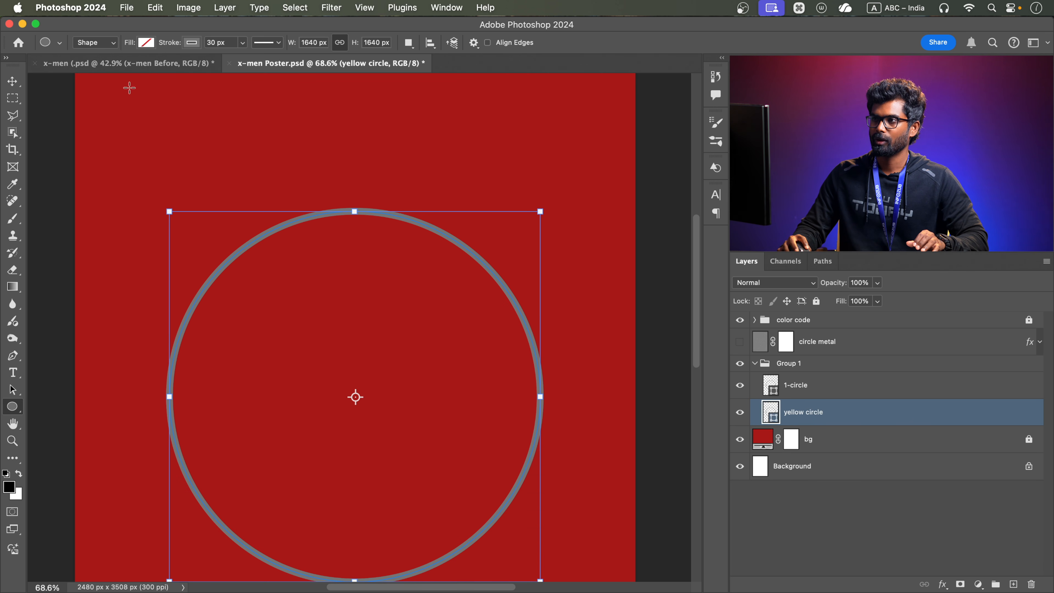
Fill the yellow circle shape with yellow ffd30e sampled from the color code swatch
{"action": "left_click", "coordinate": [146, 43]}
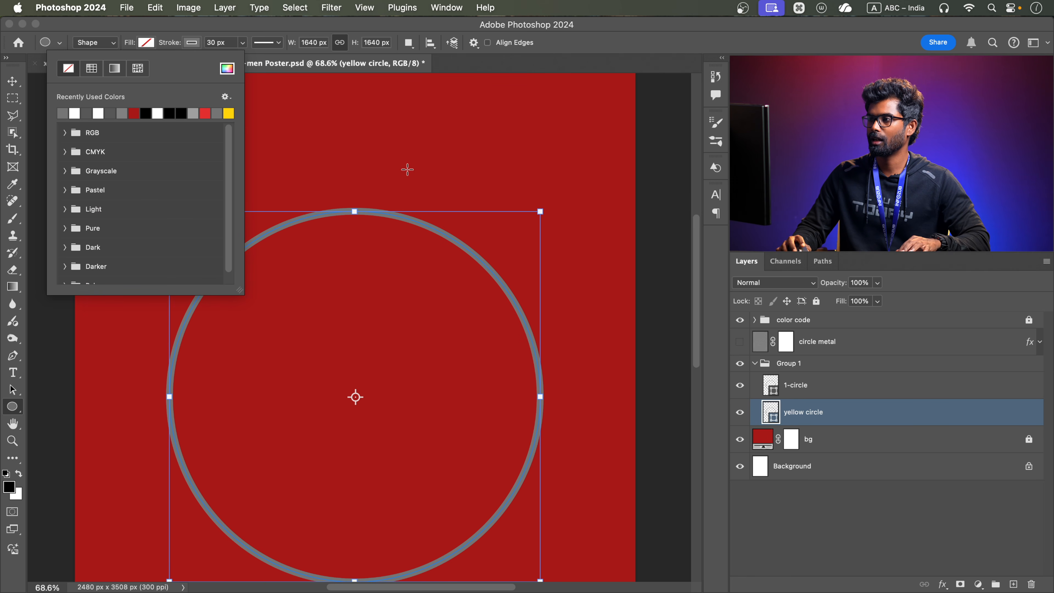
{"action": "scroll", "coordinate": [435, 177], "scroll_direction": "up", "scroll_amount": 5}
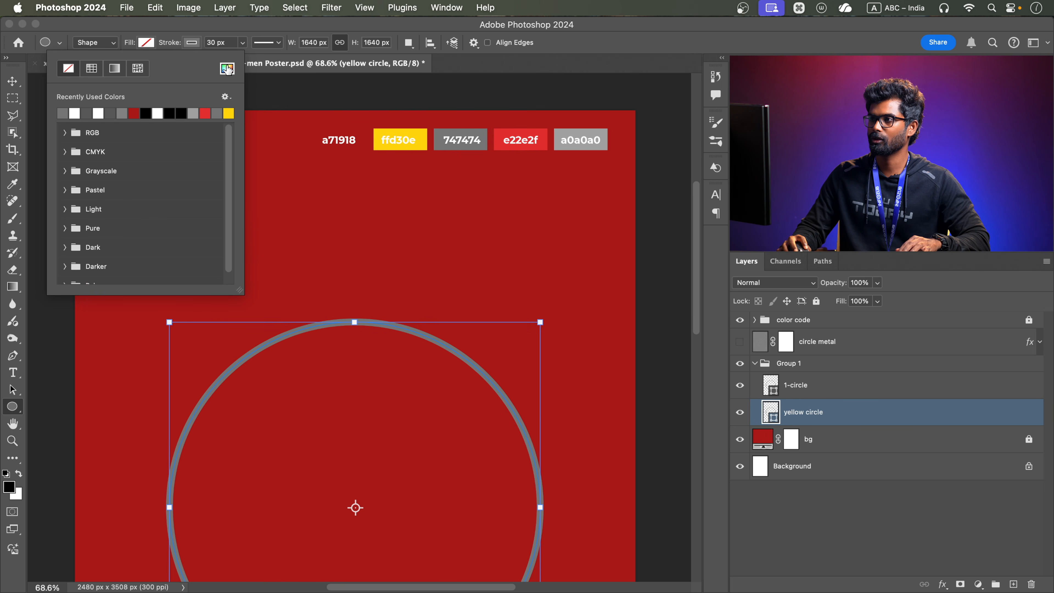
{"action": "left_click", "coordinate": [228, 69]}
{"action": "left_click", "coordinate": [422, 131]}
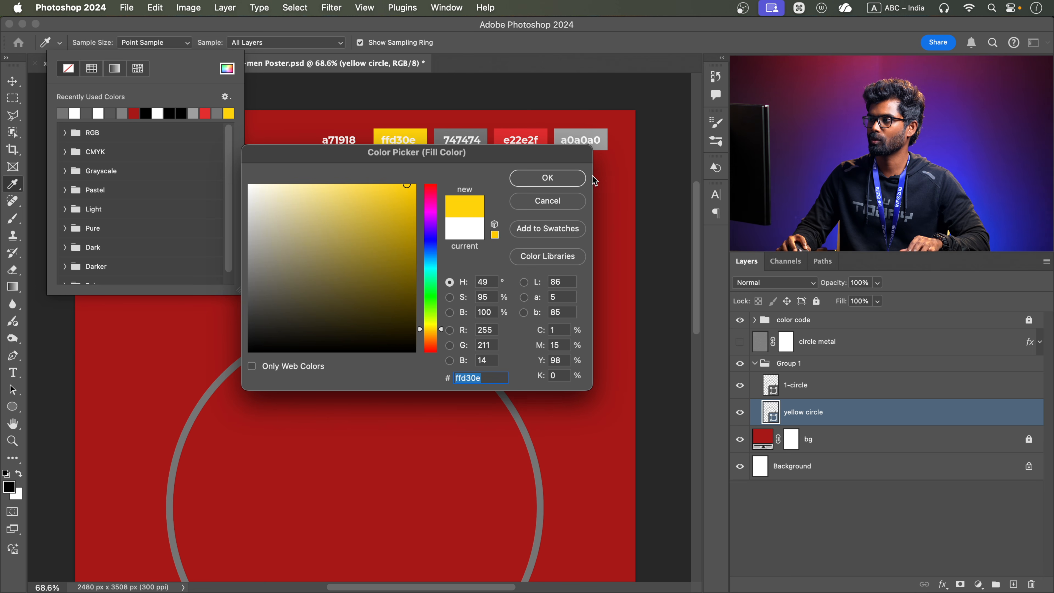
{"action": "left_click", "coordinate": [581, 177]}
Remove the stroke from the yellow circle shape
{"action": "key", "text": "v"}
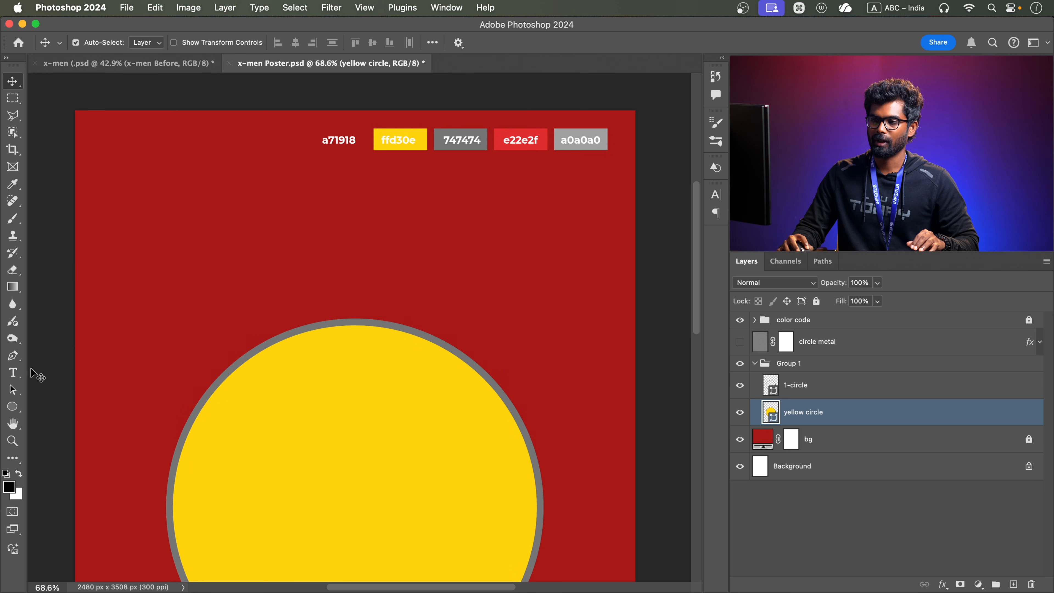
{"action": "left_click", "coordinate": [12, 407]}
{"action": "left_click", "coordinate": [191, 43]}
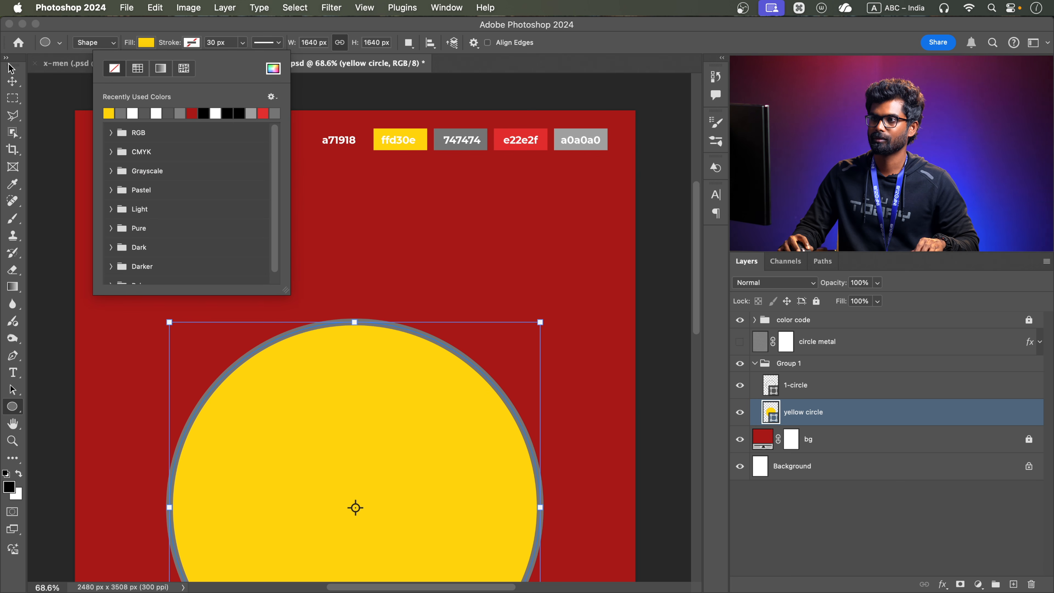
{"action": "key", "text": "v"}
{"action": "left_click_drag", "start_coordinate": [410, 384], "coordinate": [418, 296]}
{"action": "scroll", "coordinate": [423, 295], "scroll_direction": "down", "scroll_amount": 3}
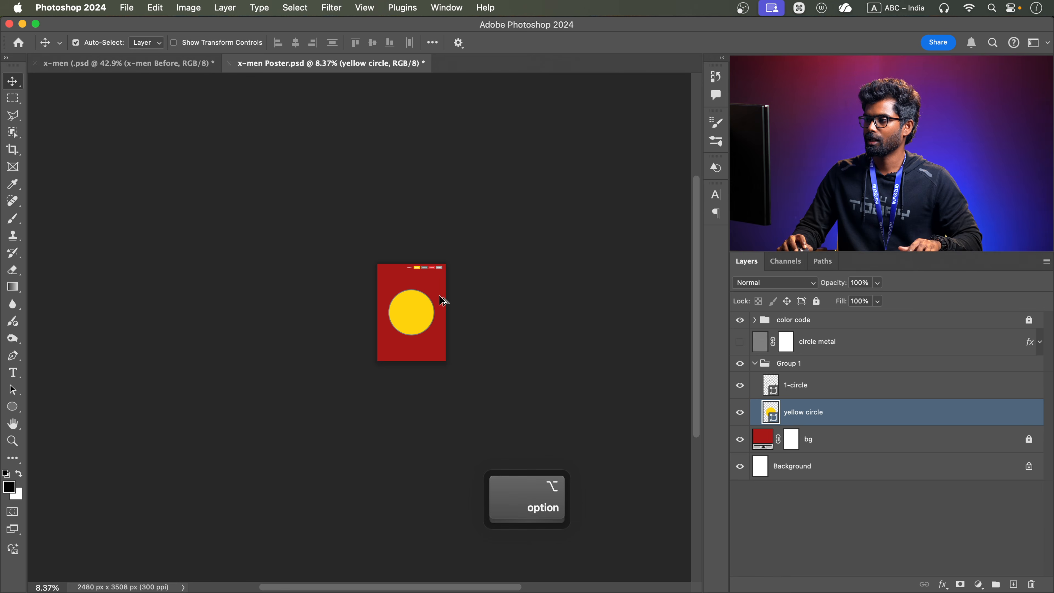
{"action": "scroll", "coordinate": [411, 303], "scroll_direction": "up", "scroll_amount": 2}
{"action": "scroll", "coordinate": [415, 307], "scroll_direction": "up", "scroll_amount": 2}
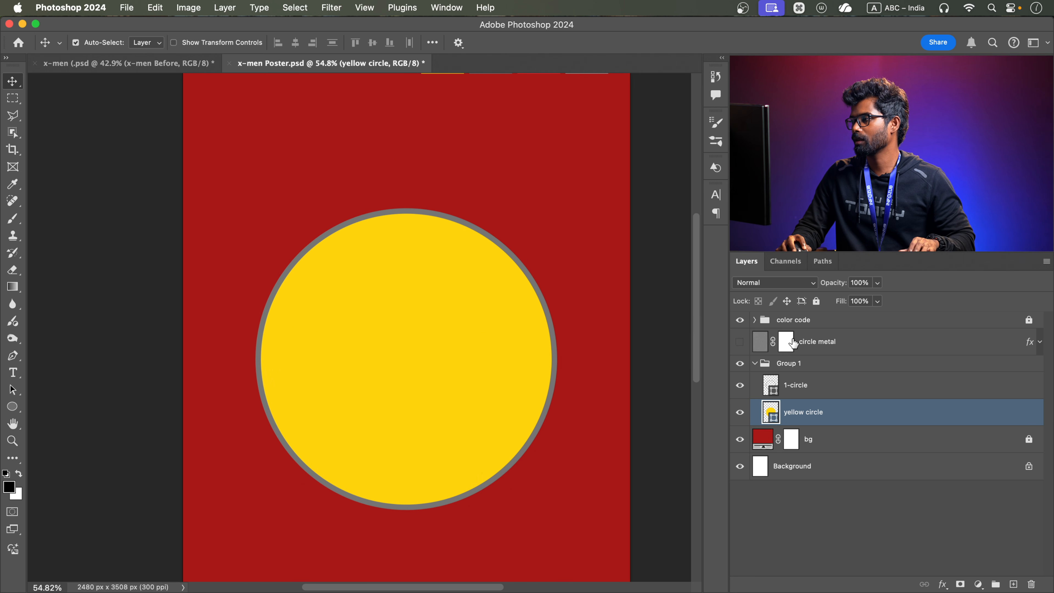
Show the circle metal layer again and clip it to Group 1 with a clipping mask
{"action": "left_click", "coordinate": [770, 337]}
{"action": "left_click", "coordinate": [739, 342]}
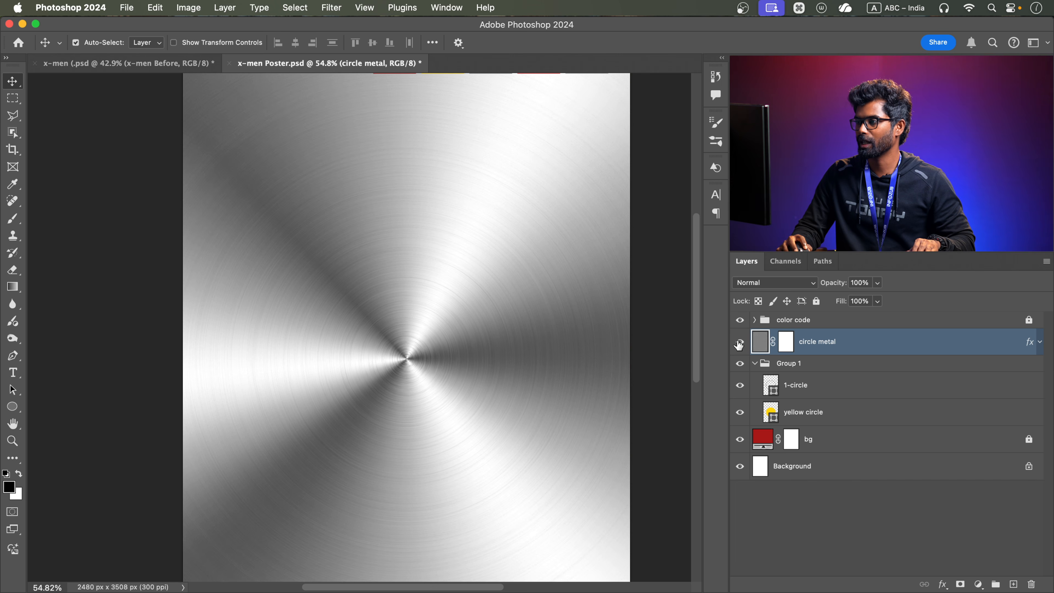
{"action": "left_click", "coordinate": [797, 367]}
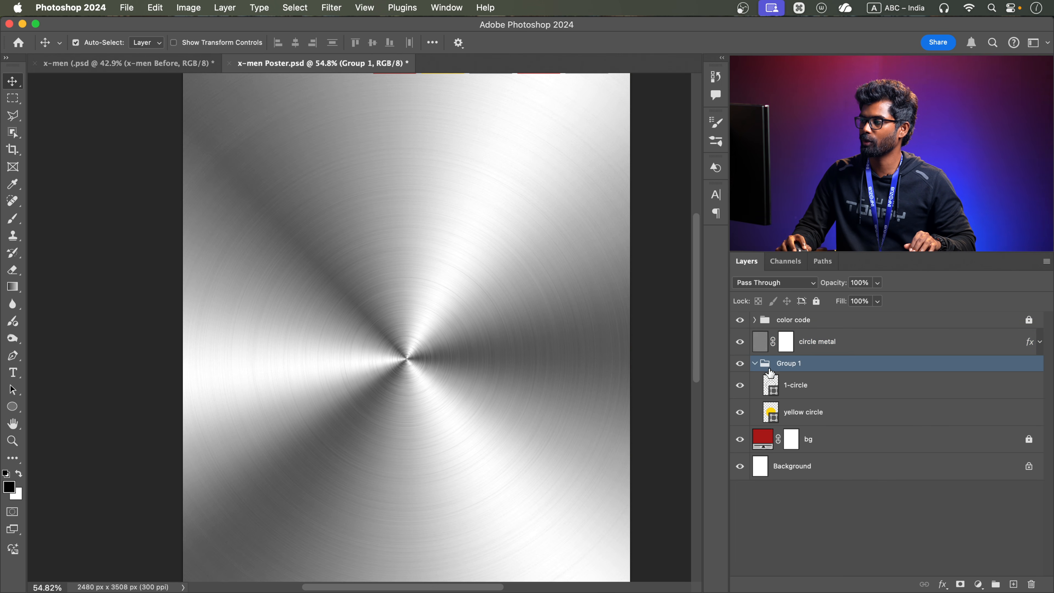
{"action": "left_click", "coordinate": [809, 386]}
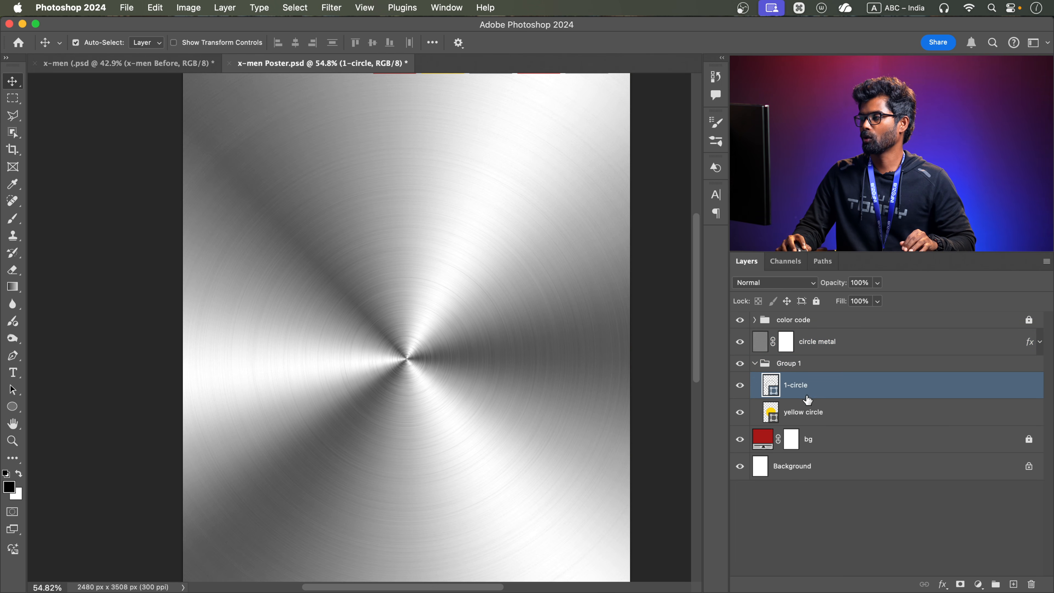
{"action": "left_click", "coordinate": [810, 412]}
{"action": "left_click", "coordinate": [803, 384]}
{"action": "left_click", "coordinate": [803, 411]}
{"action": "left_click", "coordinate": [793, 386]}
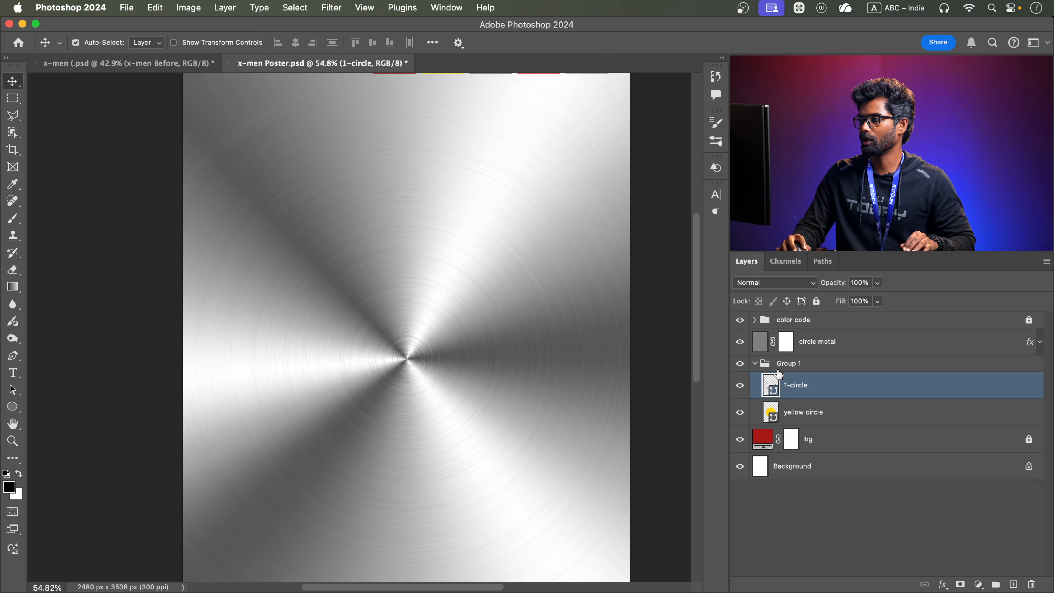
{"action": "left_click", "coordinate": [850, 345]}
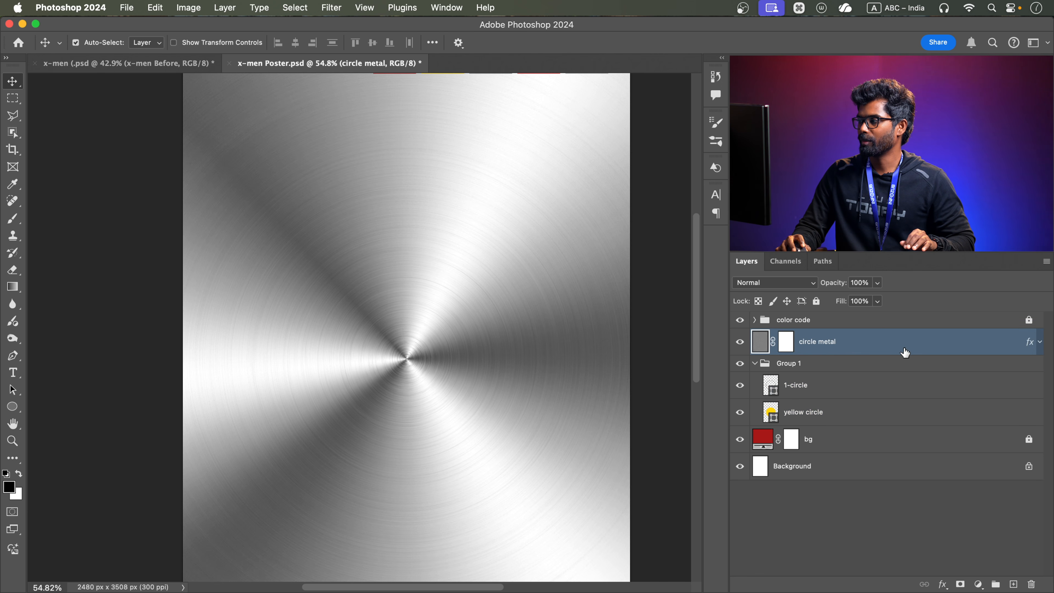
{"action": "right_click", "coordinate": [897, 348]}
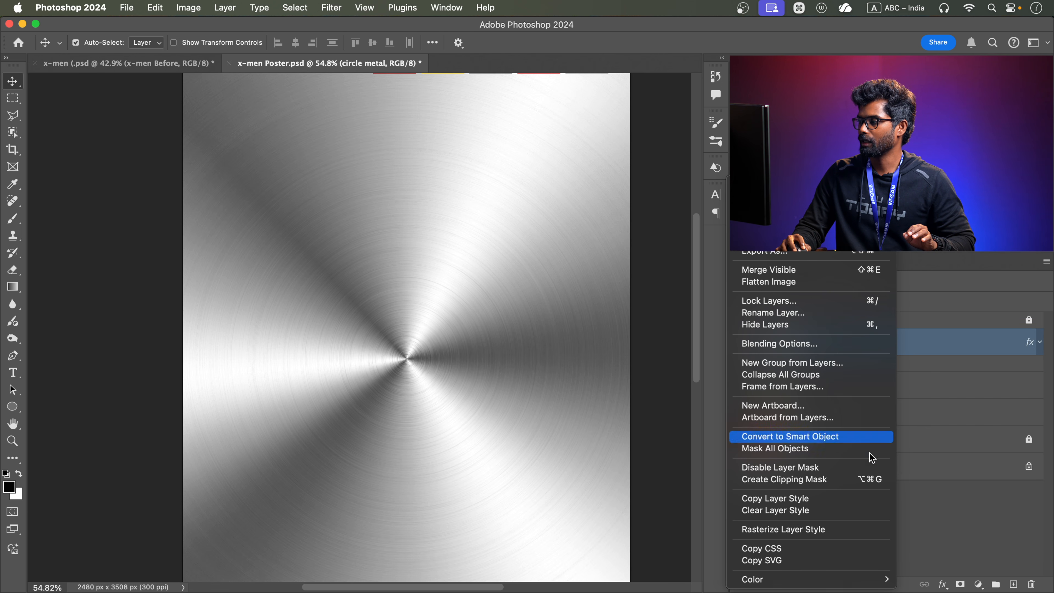
{"action": "left_click", "coordinate": [823, 478]}
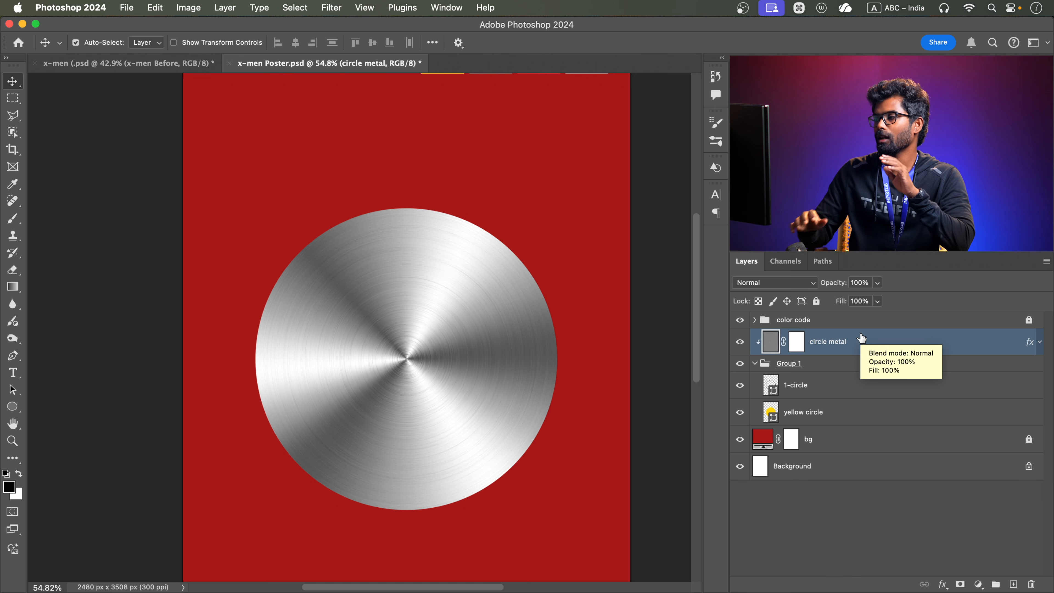
Set the circle metal layer's blend mode to Multiply and its opacity to 70%
{"action": "left_click", "coordinate": [758, 287]}
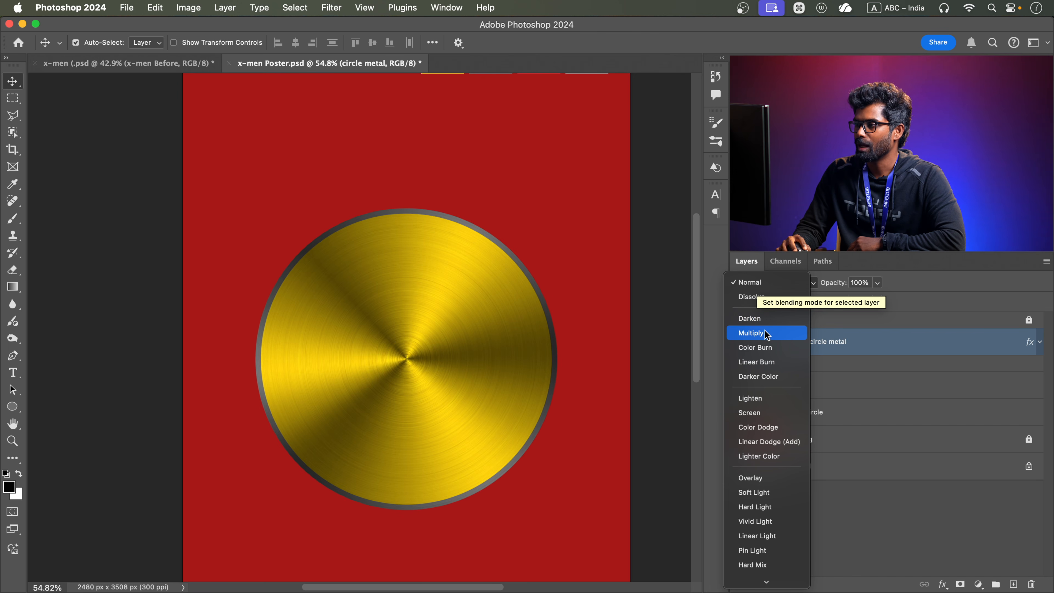
{"action": "left_click", "coordinate": [765, 335]}
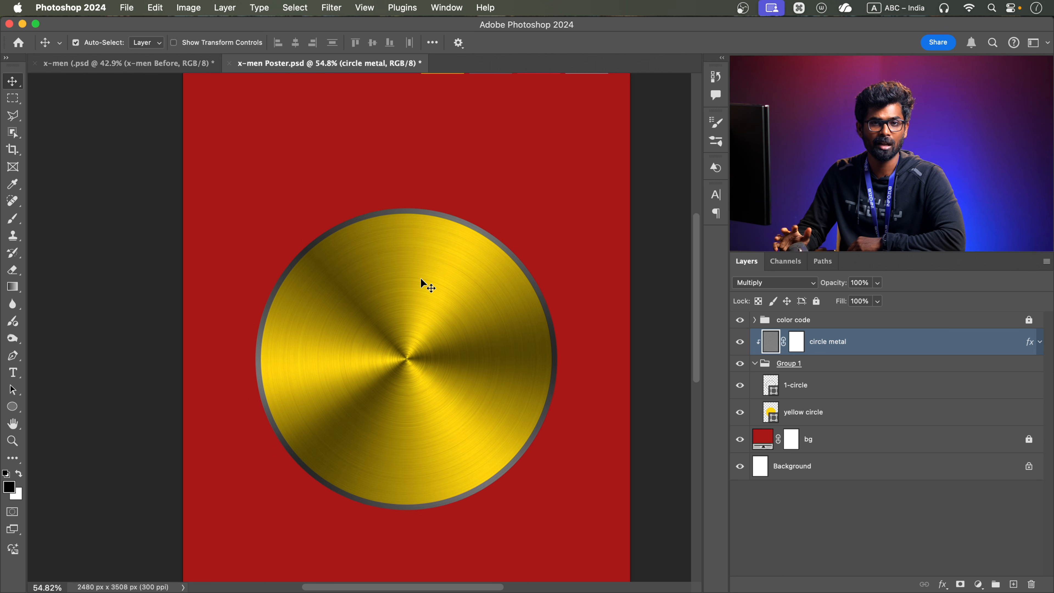
{"action": "left_click", "coordinate": [878, 284]}
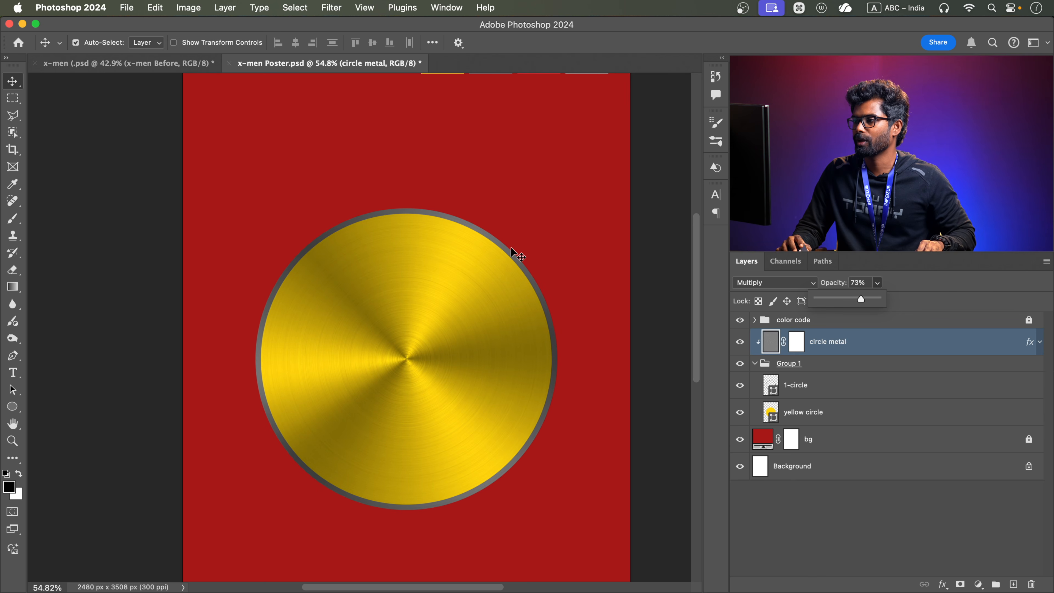
{"action": "scroll", "coordinate": [494, 243], "scroll_direction": "up", "scroll_amount": 5}
{"action": "scroll", "coordinate": [494, 242], "scroll_direction": "down", "scroll_amount": 4}
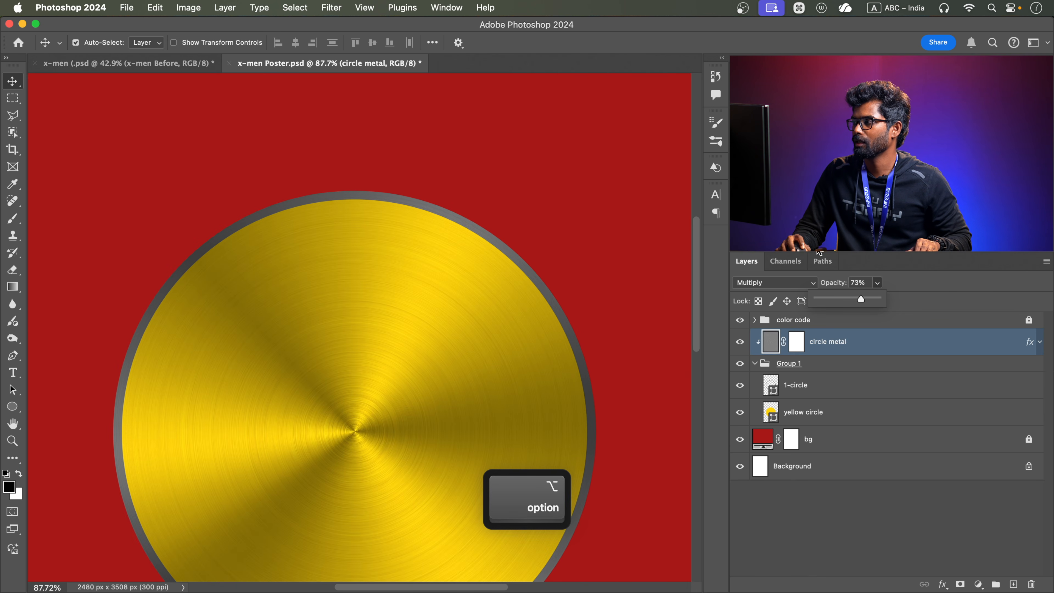
{"action": "left_click_drag", "start_coordinate": [414, 361], "coordinate": [436, 346]}
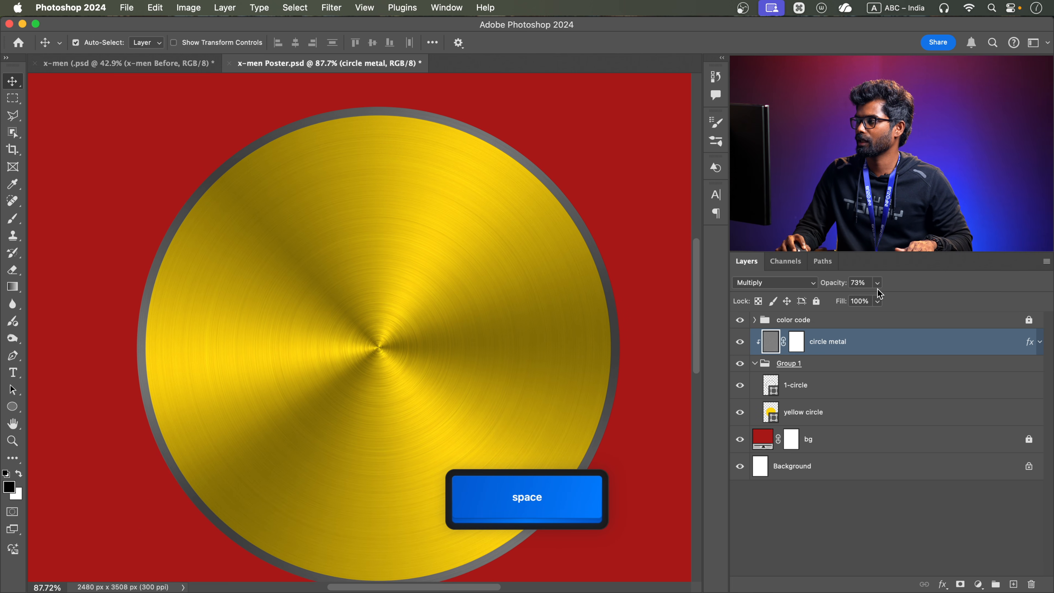
{"action": "left_click", "coordinate": [868, 283]}
{"action": "type", "text": "70"}
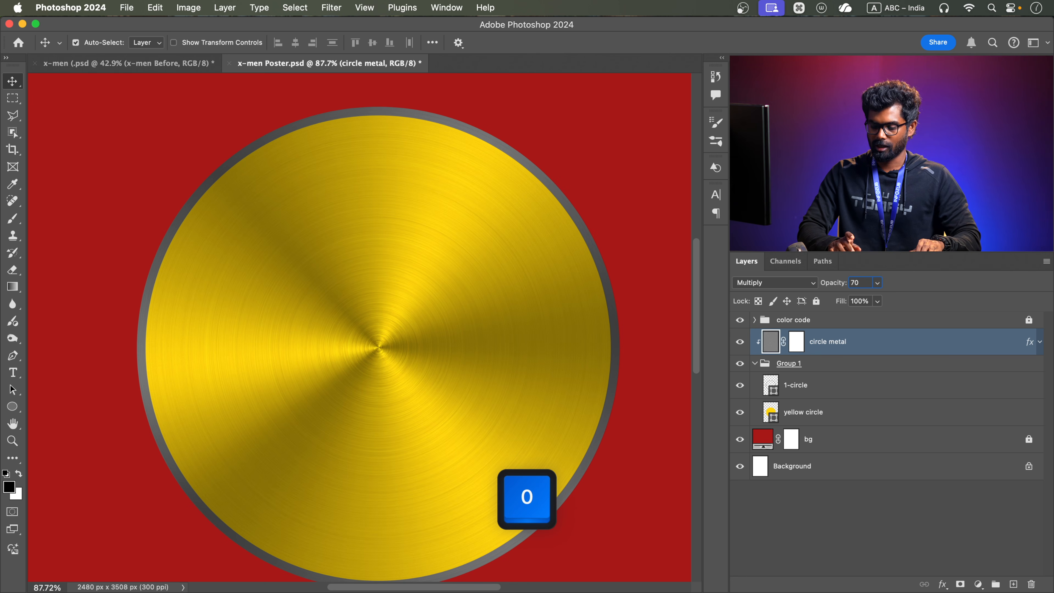
{"action": "key", "text": "Return"}
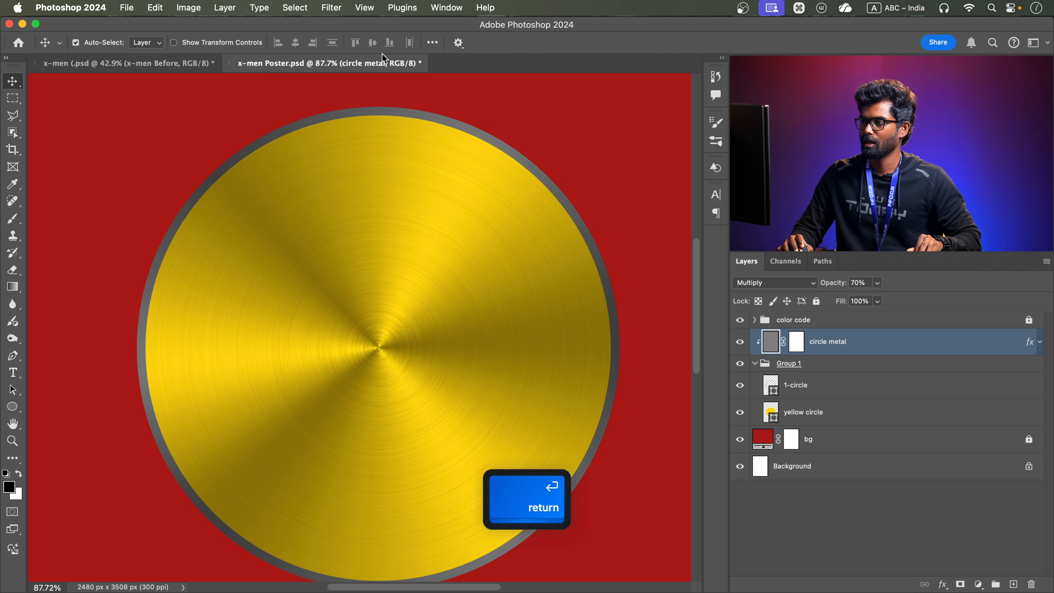
{"action": "scroll", "coordinate": [393, 321], "scroll_direction": "down", "scroll_amount": 3}
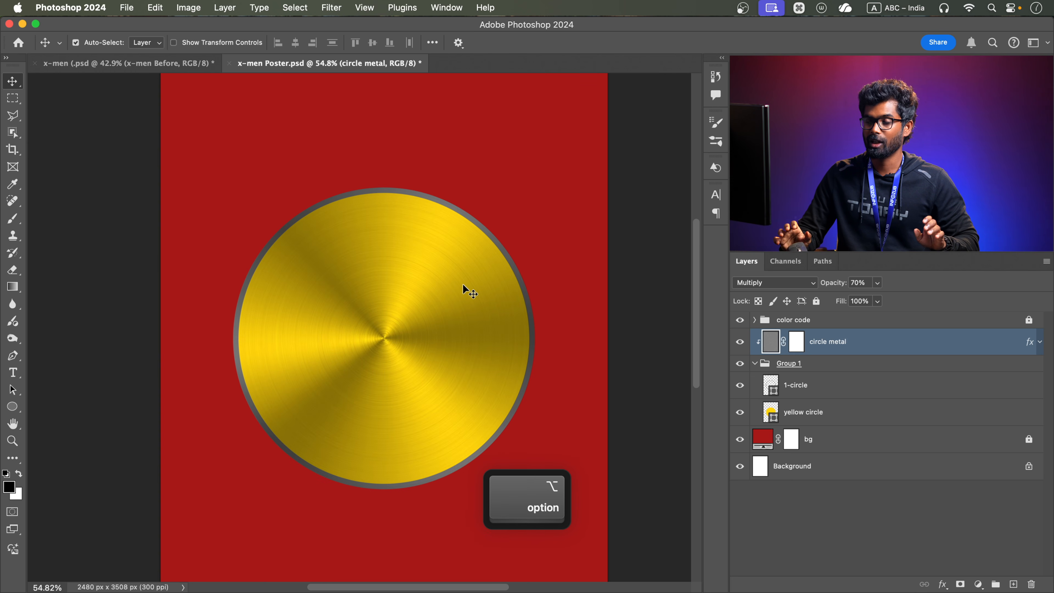
Duplicate the 1-circle layer and rename the copy as "2-circle"
{"action": "left_click", "coordinate": [823, 382]}
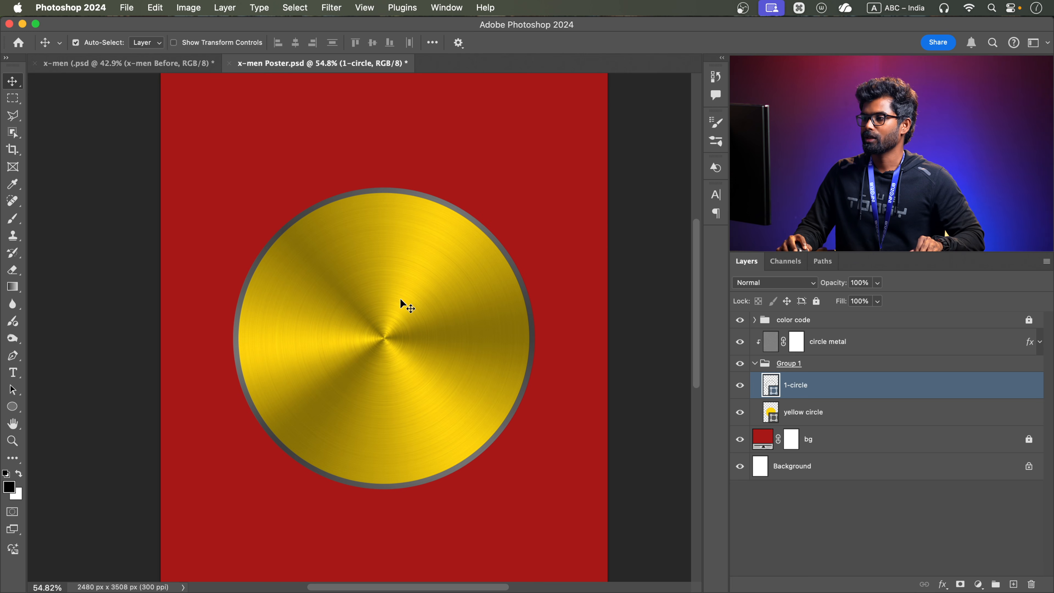
{"action": "key", "text": "ctrl+Tab"}
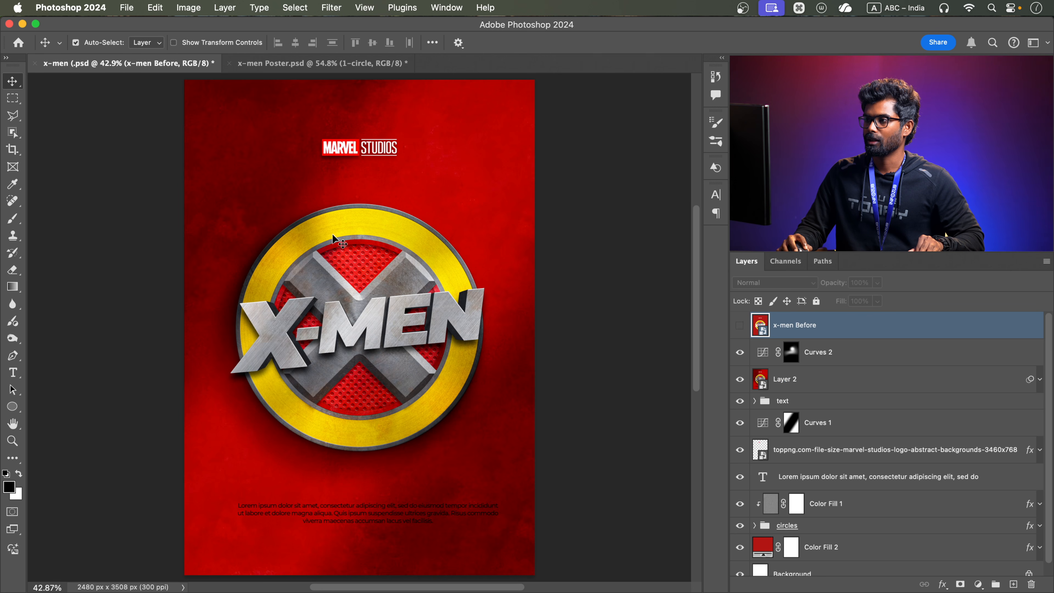
{"action": "left_click", "coordinate": [318, 63]}
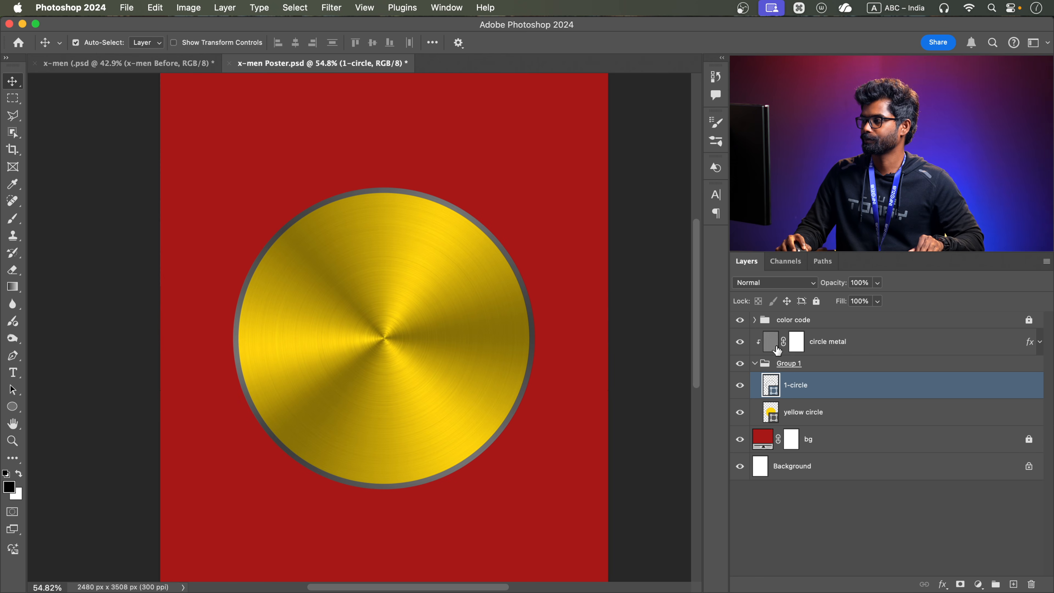
{"action": "key", "text": "super+j"}
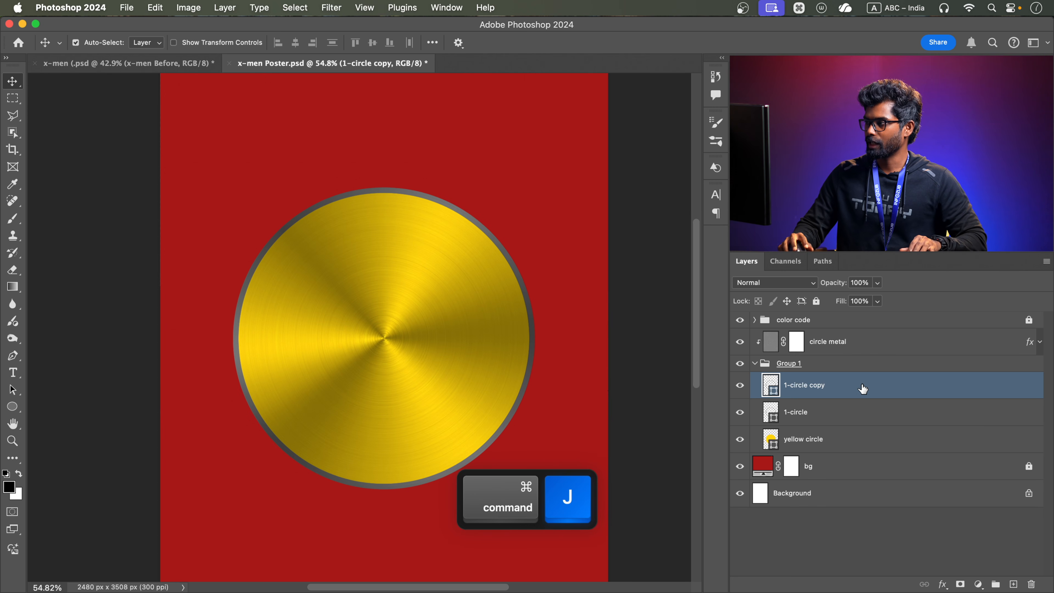
{"action": "double_click", "coordinate": [825, 384]}
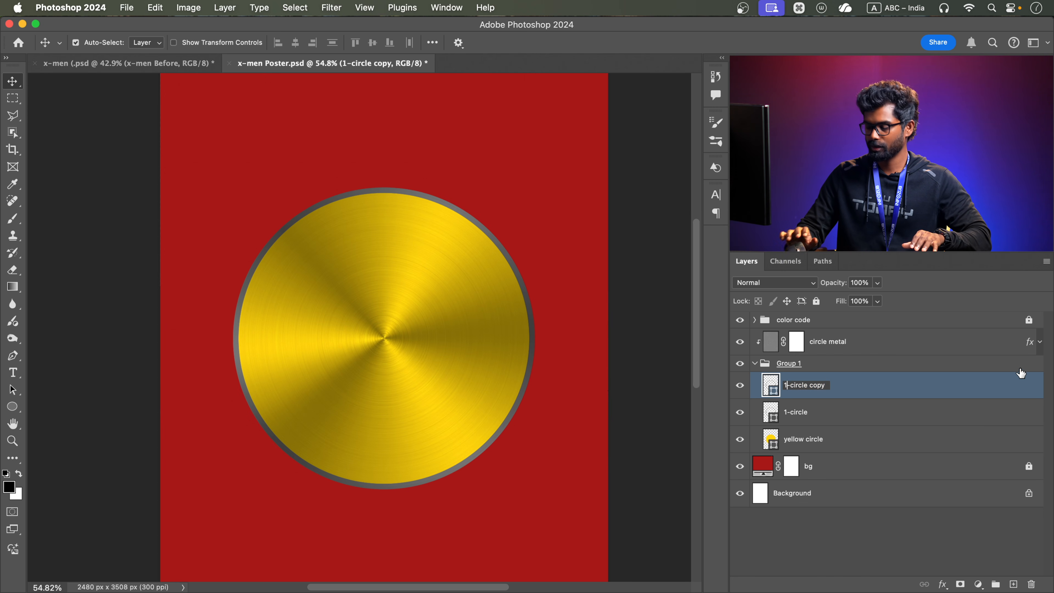
{"action": "key", "text": "BackSpace"}
{"action": "type", "text": "2"}
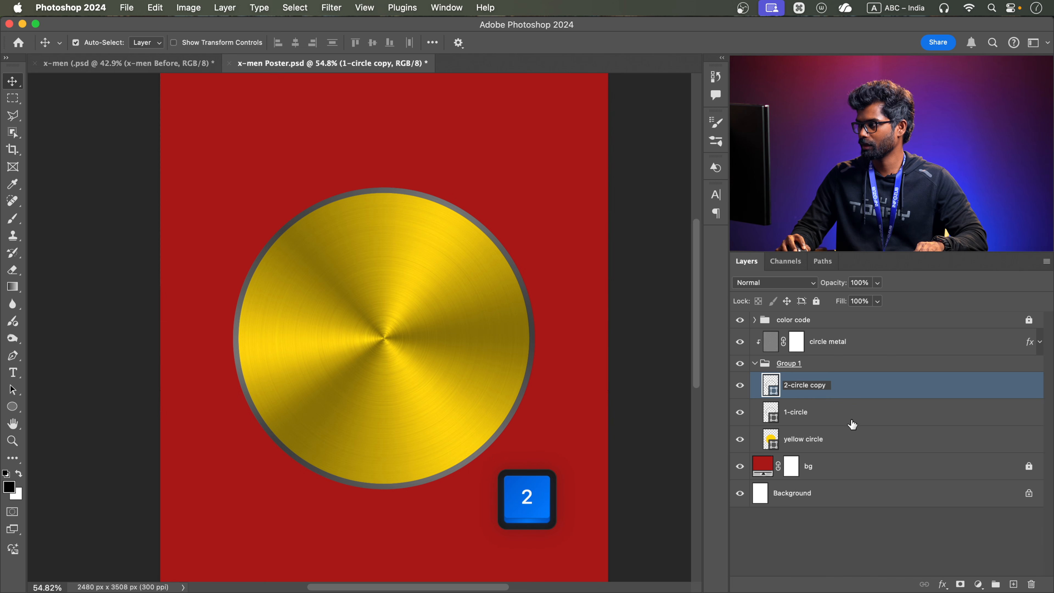
{"action": "key", "text": "BackSpace"}
{"action": "key", "text": "BackSpace"}
{"action": "key", "text": "BackSpace"}
{"action": "key", "text": "BackSpace"}
{"action": "key", "text": "Return"}
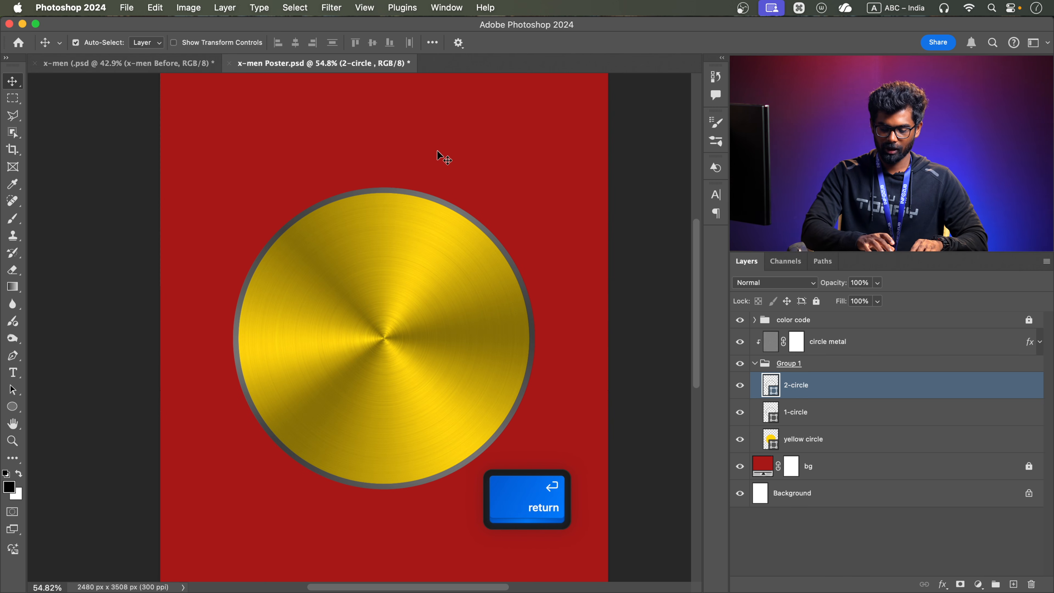
Scale the 2-circle ring down about its centre to roughly three quarters of the outer ring's diameter
{"action": "key", "text": "super+t"}
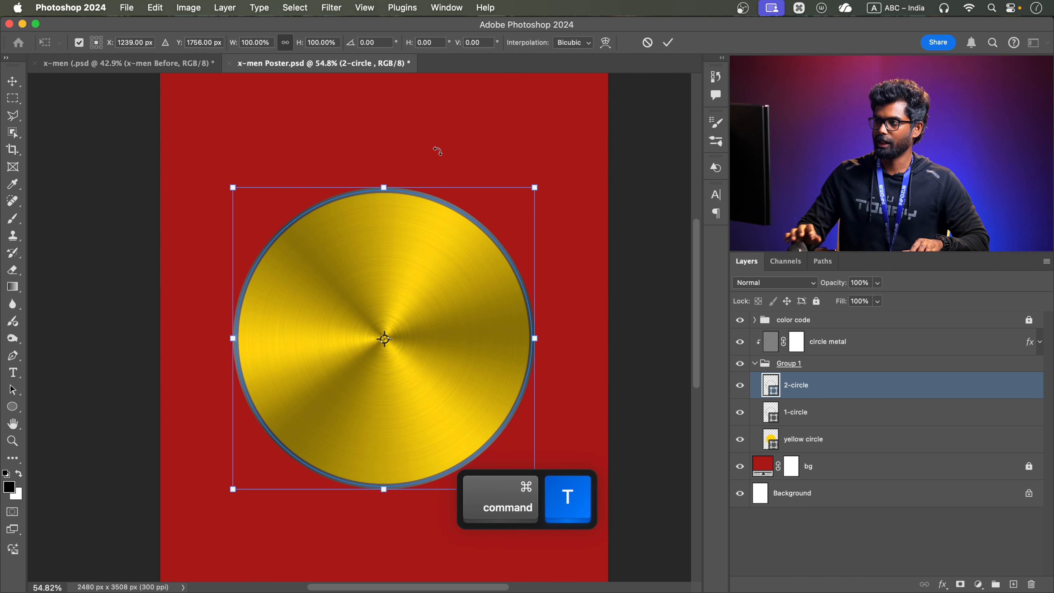
{"action": "left_click_drag", "start_coordinate": [532, 187], "coordinate": [485, 223]}
{"action": "left_click", "coordinate": [668, 42]}
Add a Bevel & Emboss effect to the 1-circle layer, reset to its default settings with the Inner Bevel style
{"action": "scroll", "coordinate": [463, 216], "scroll_direction": "up", "scroll_amount": 5}
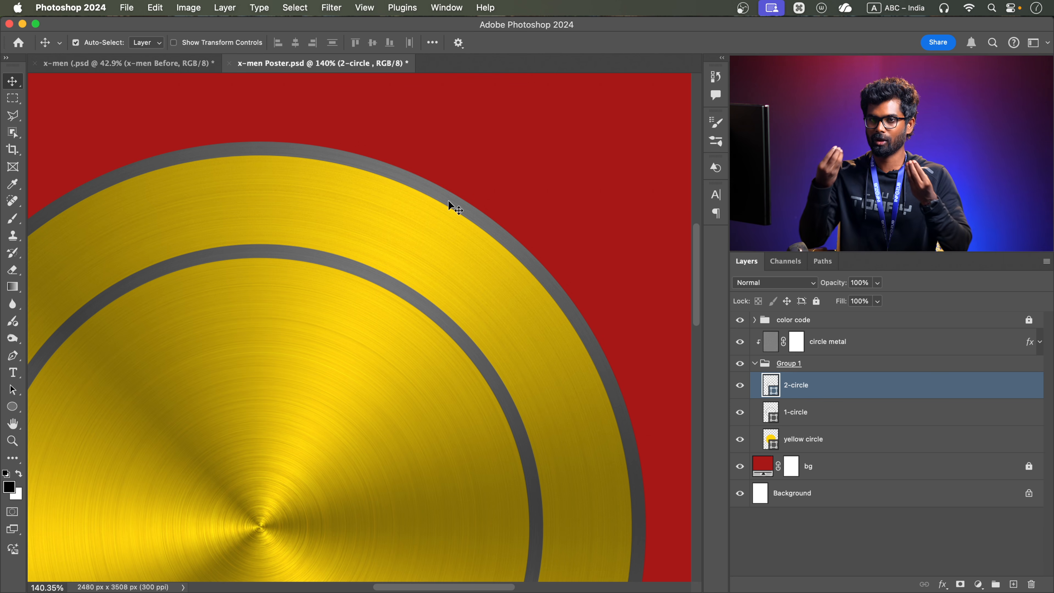
{"action": "left_click", "coordinate": [877, 412]}
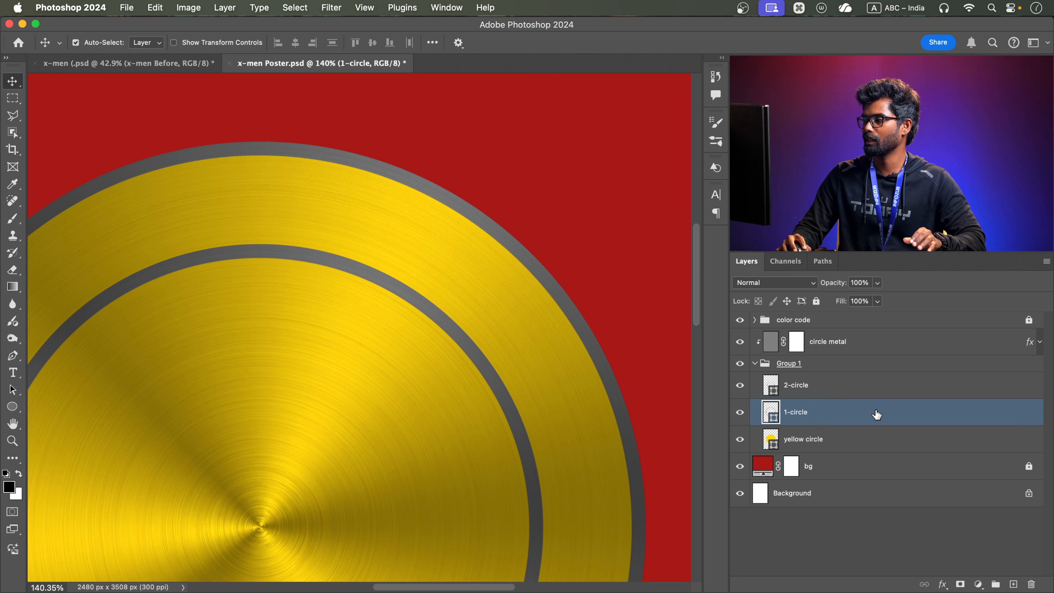
{"action": "double_click", "coordinate": [884, 414]}
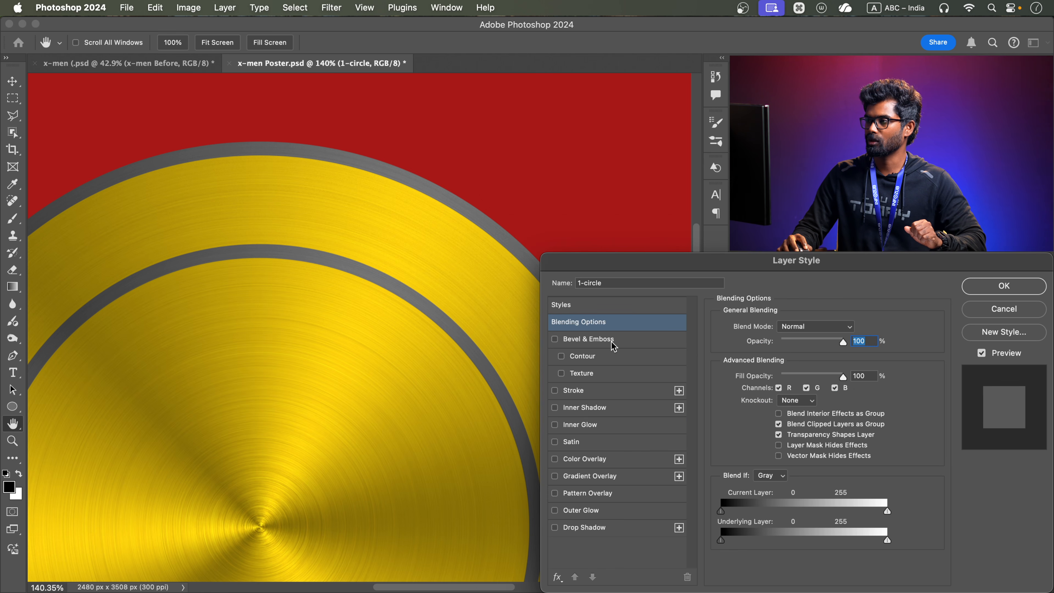
{"action": "left_click", "coordinate": [623, 340]}
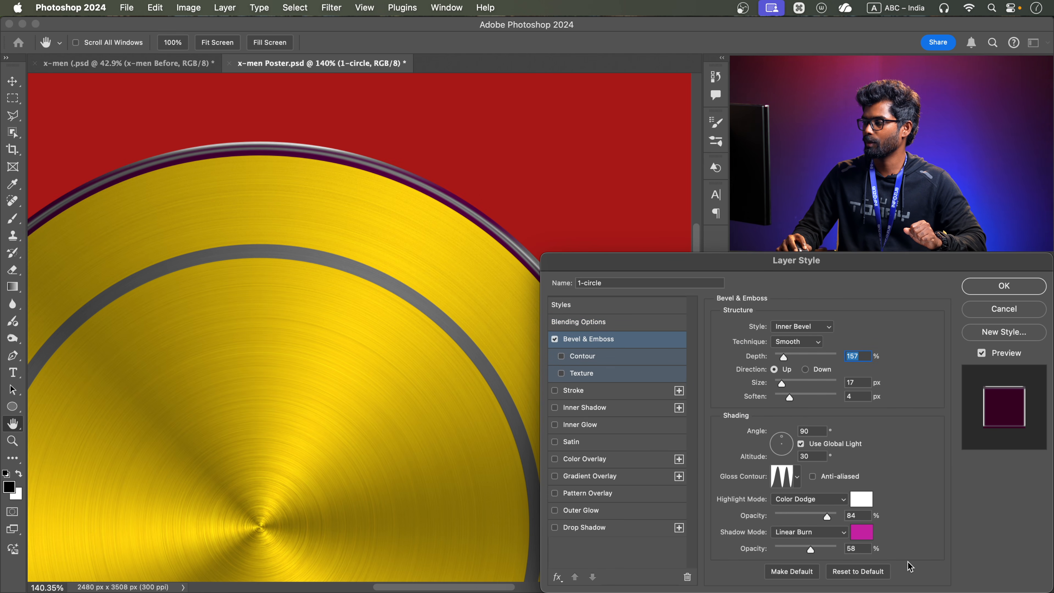
{"action": "left_click", "coordinate": [873, 577]}
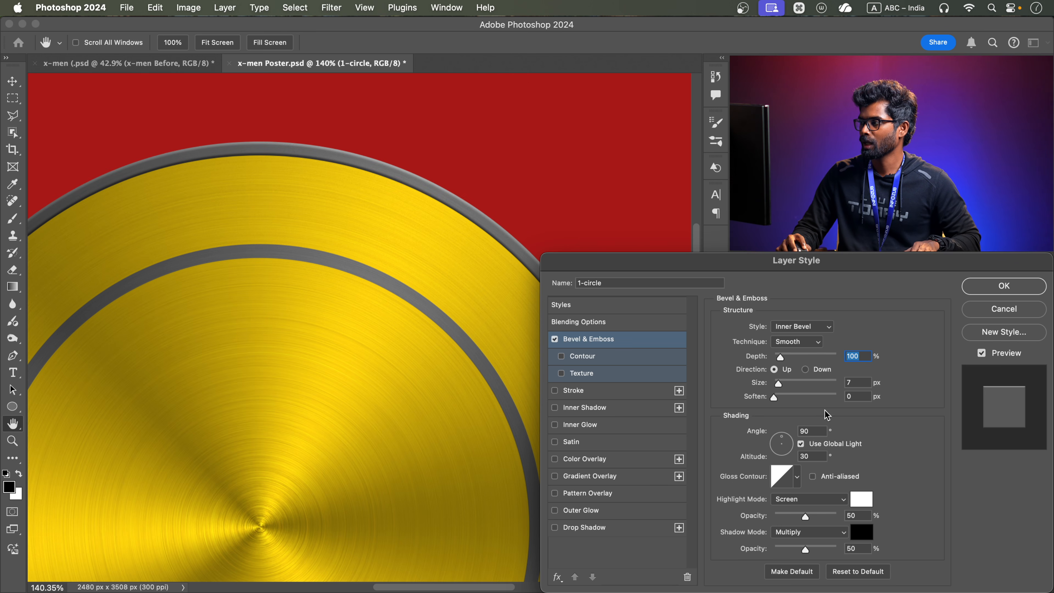
{"action": "left_click", "coordinate": [795, 328]}
{"action": "left_click", "coordinate": [796, 329]}
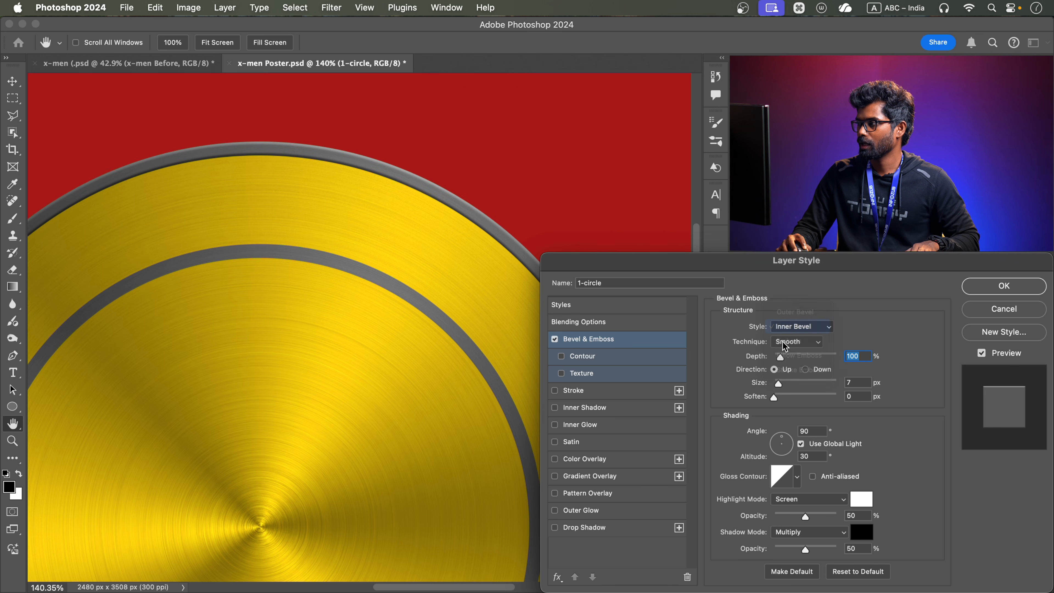
Set the 1-circle bevel's depth to 521%, size to 3 px and highlight opacity to 80%, and apply the layer style
{"action": "left_click_drag", "start_coordinate": [779, 356], "coordinate": [776, 383]}
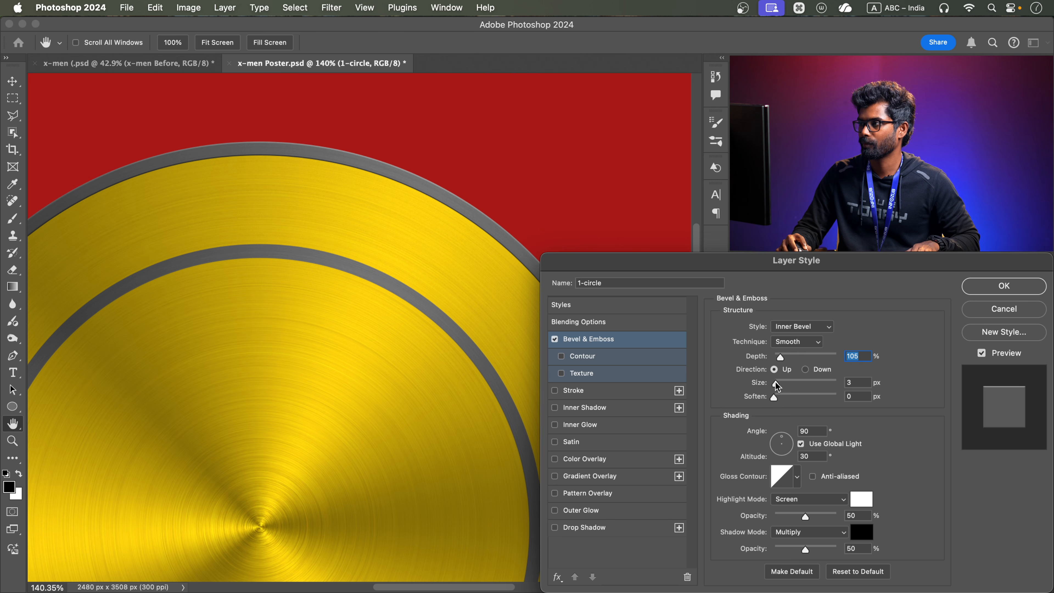
{"action": "left_click_drag", "start_coordinate": [783, 357], "coordinate": [807, 355]}
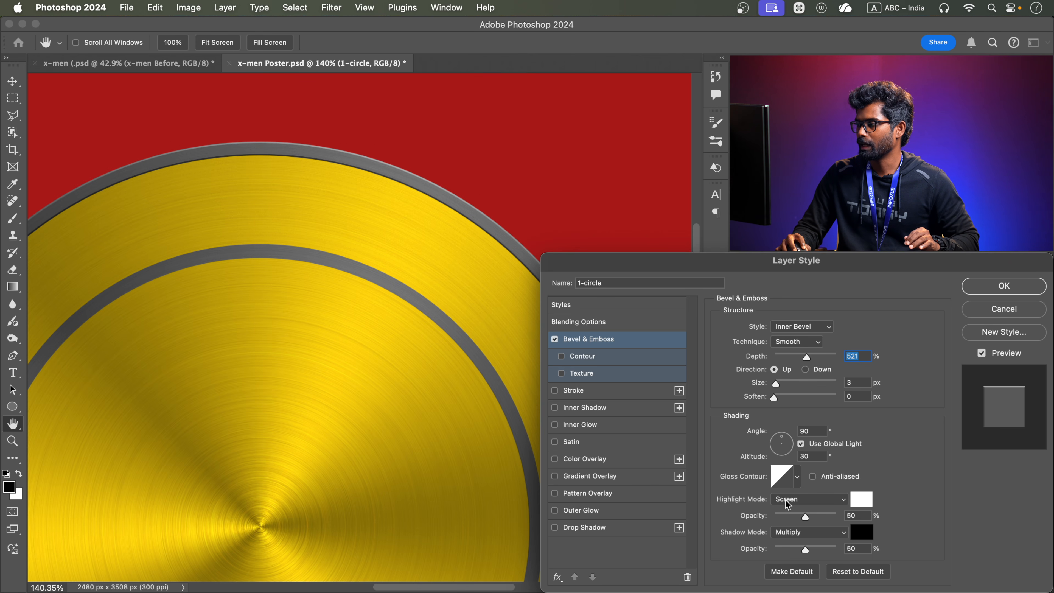
{"action": "left_click_drag", "start_coordinate": [807, 518], "coordinate": [822, 519]}
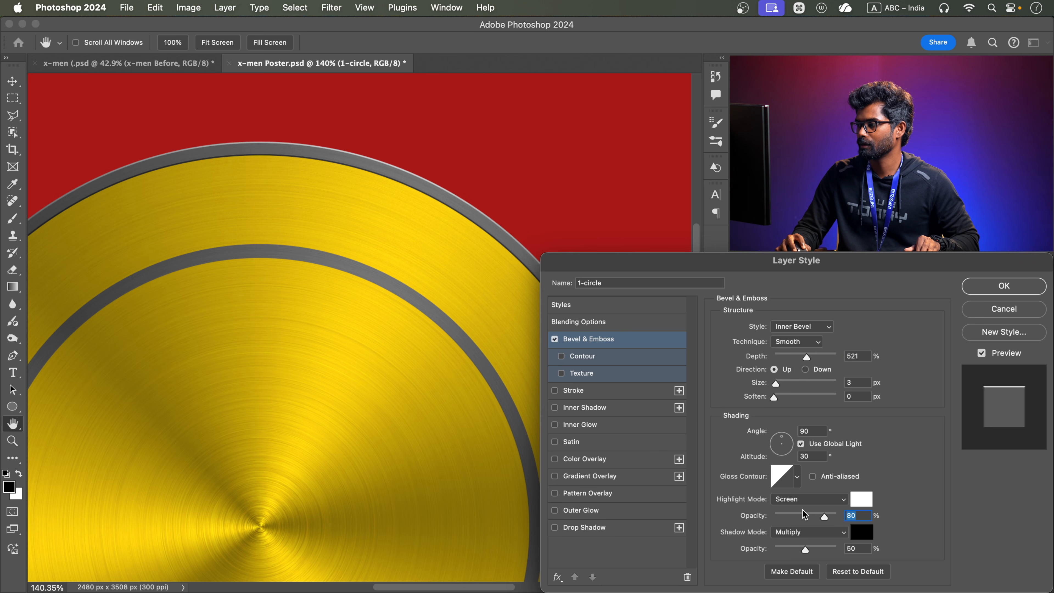
{"action": "scroll", "coordinate": [313, 298], "scroll_direction": "down", "scroll_amount": 3}
{"action": "left_click_drag", "start_coordinate": [367, 330], "coordinate": [357, 220]}
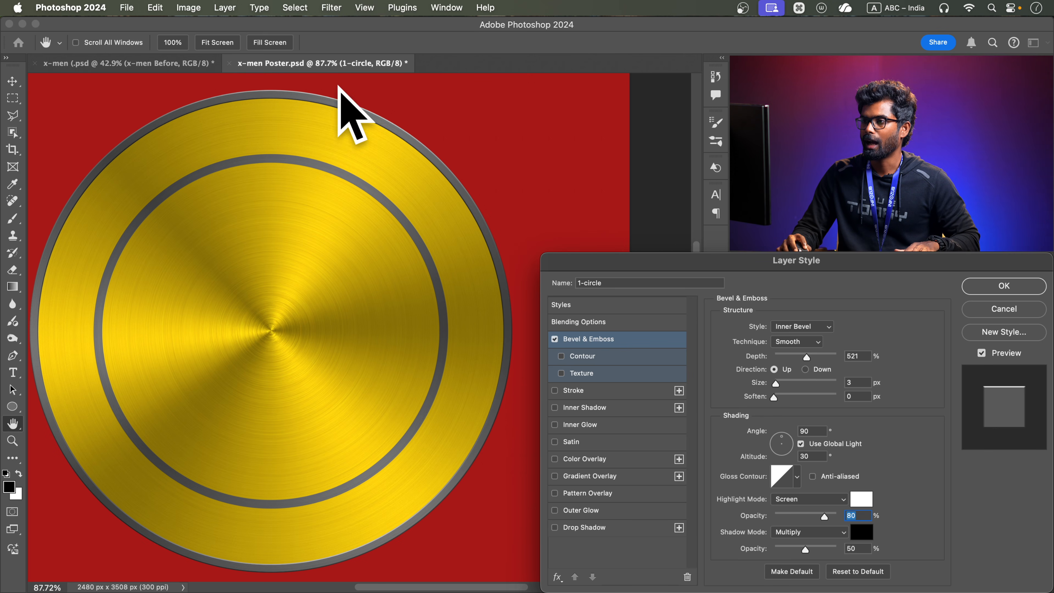
{"action": "left_click_drag", "start_coordinate": [390, 138], "coordinate": [395, 146]}
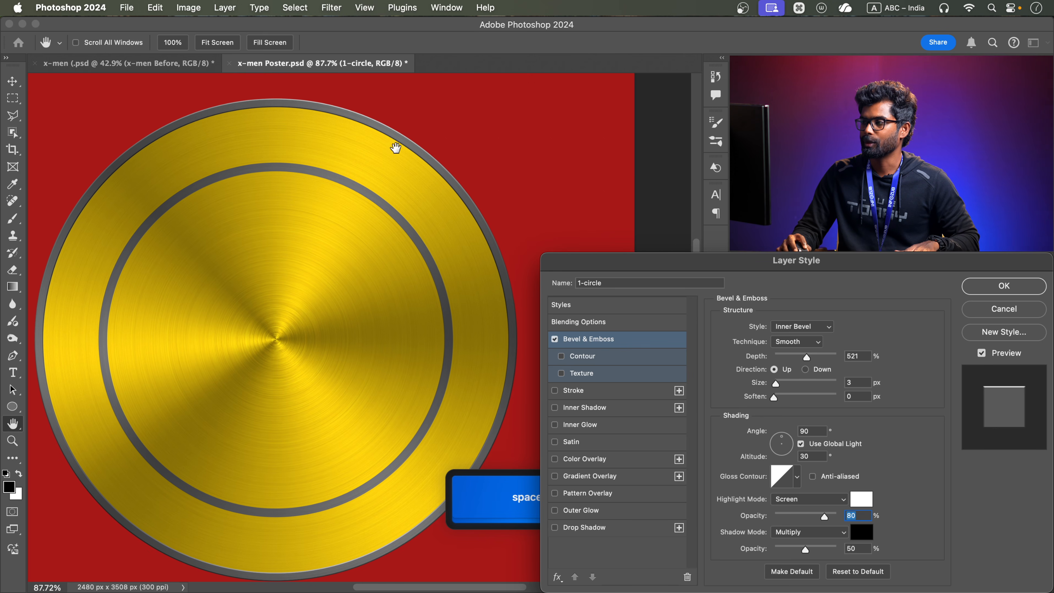
{"action": "left_click", "coordinate": [556, 339]}
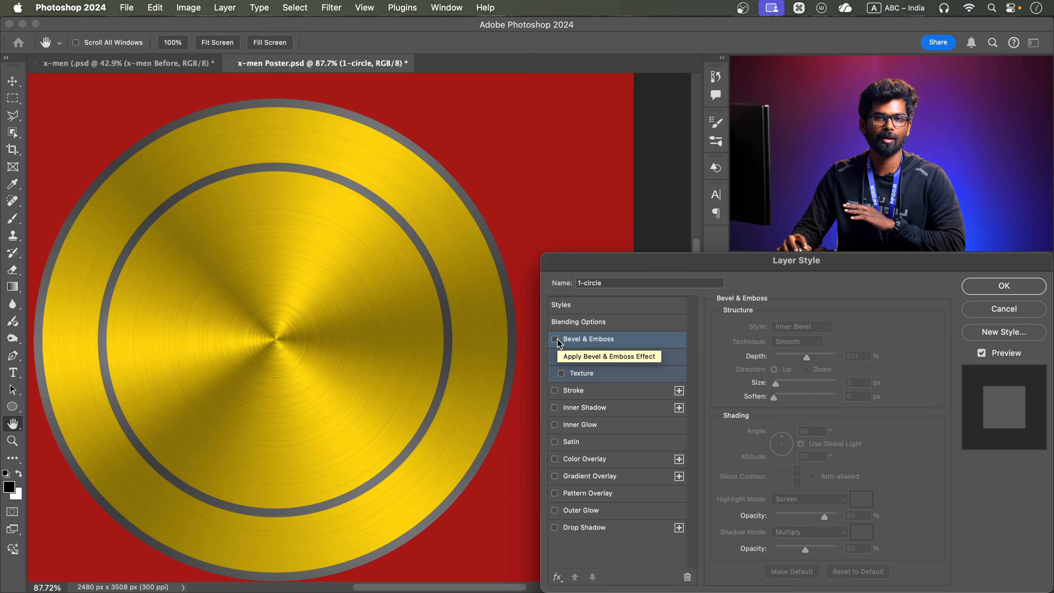
{"action": "left_click", "coordinate": [555, 339]}
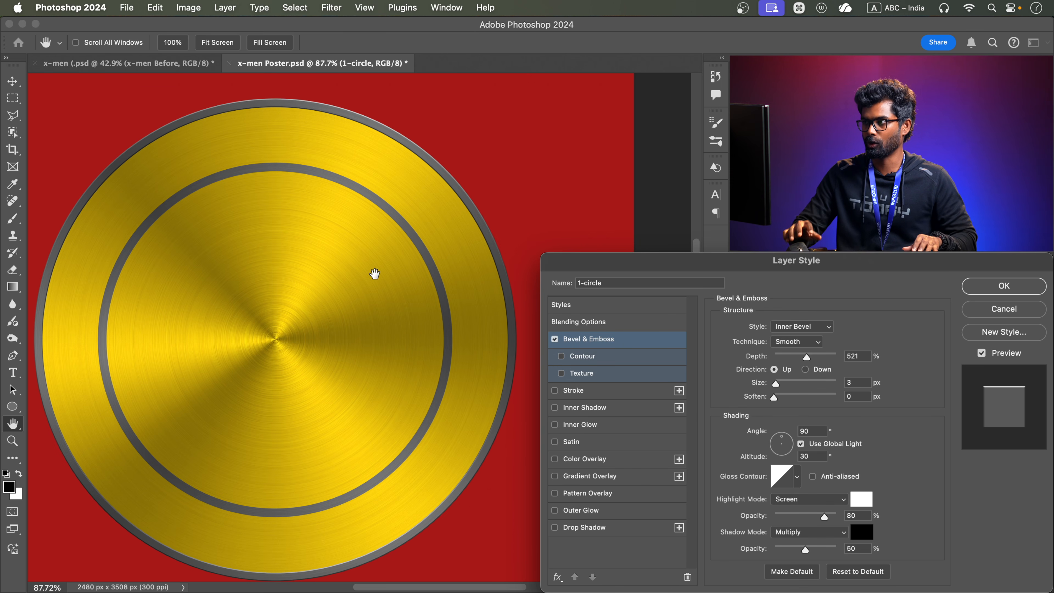
{"action": "left_click", "coordinate": [1004, 286]}
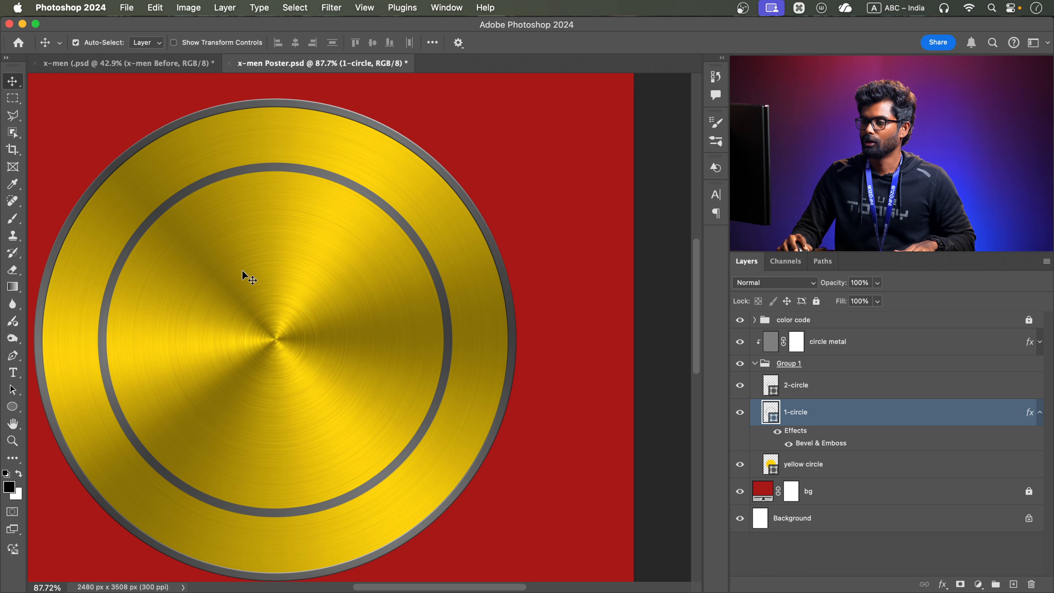
Duplicate the yellow circle layer and rename the copy as "red circle"
{"action": "left_click_drag", "start_coordinate": [241, 269], "coordinate": [276, 260]}
{"action": "left_click", "coordinate": [125, 62]}
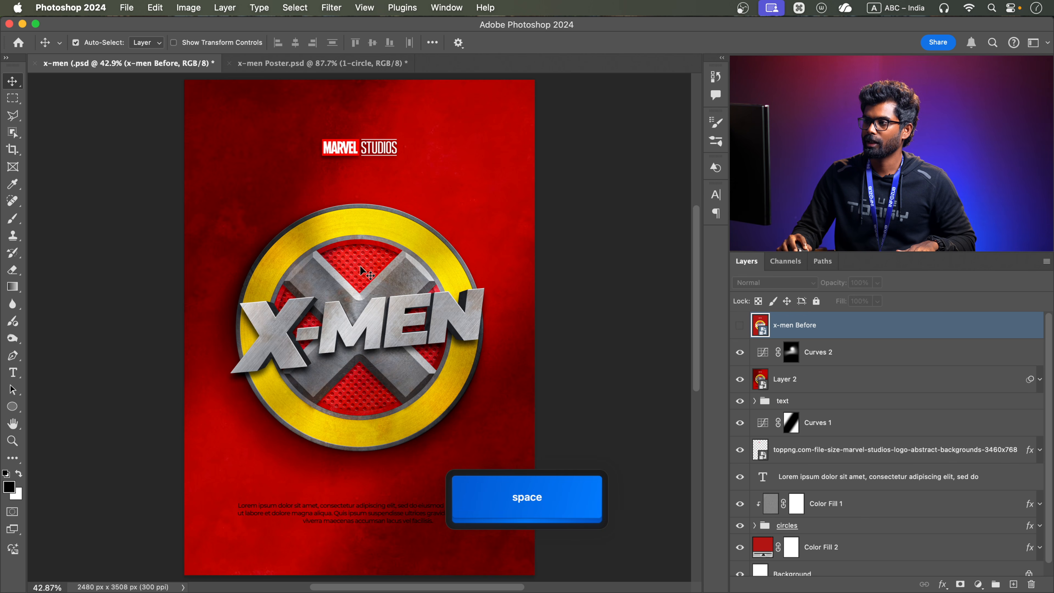
{"action": "left_click", "coordinate": [319, 63]}
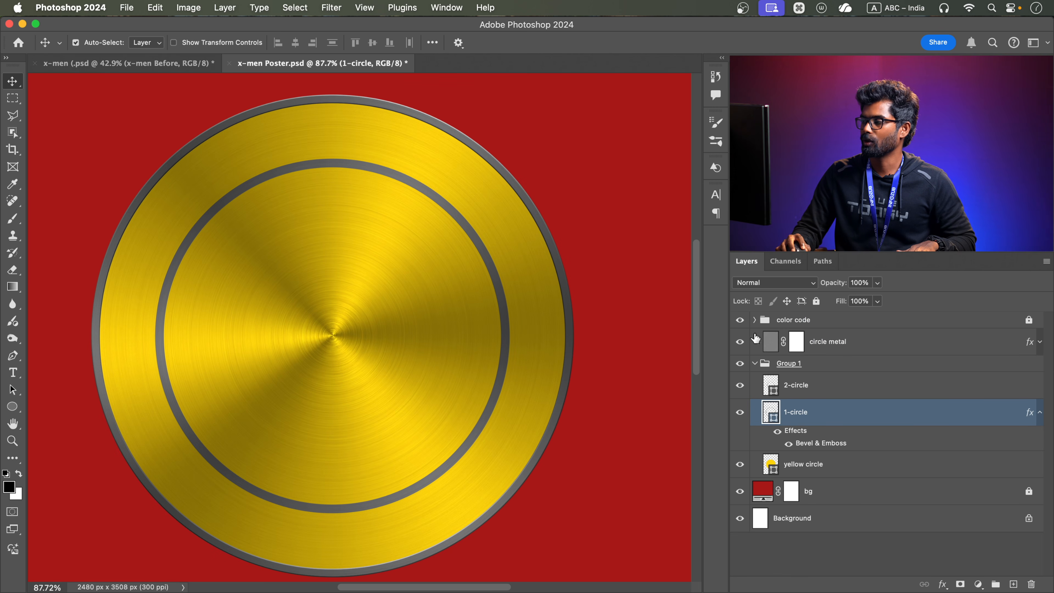
{"action": "left_click", "coordinate": [854, 464]}
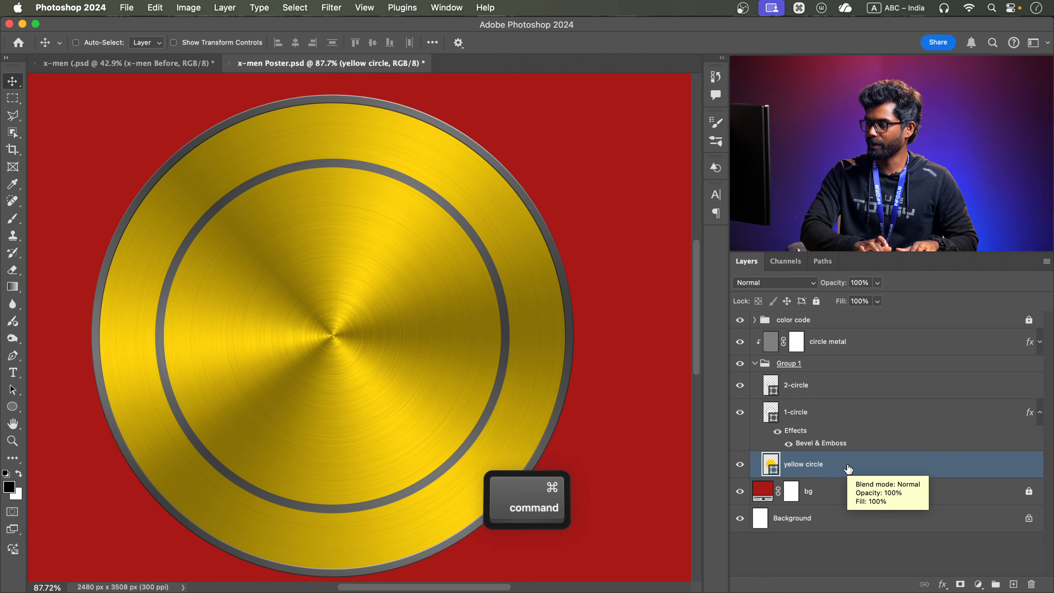
{"action": "key", "text": "super+j"}
{"action": "double_click", "coordinate": [797, 463]}
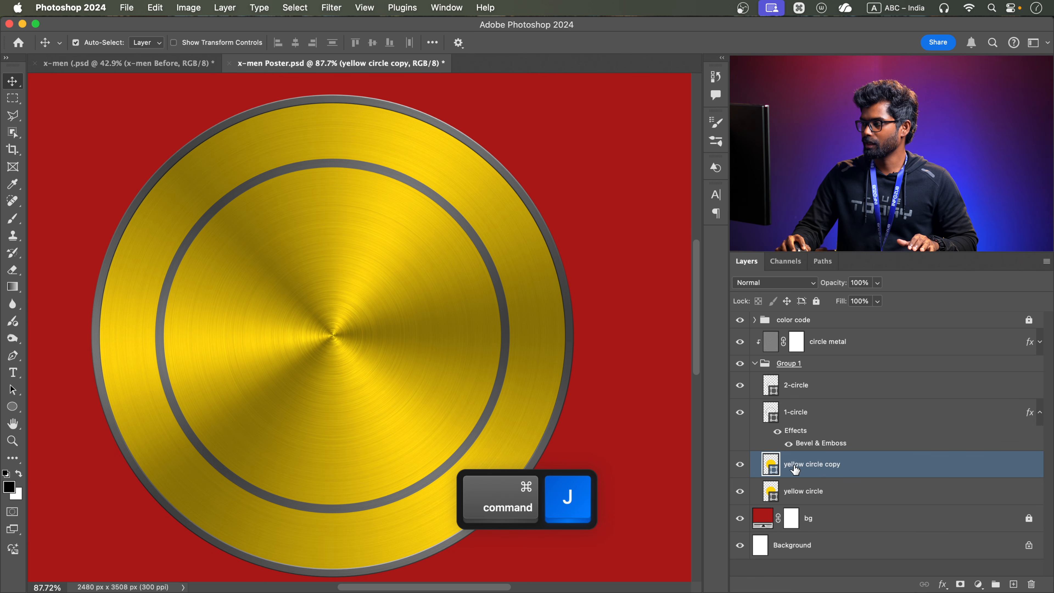
{"action": "type", "text": "red circle"}
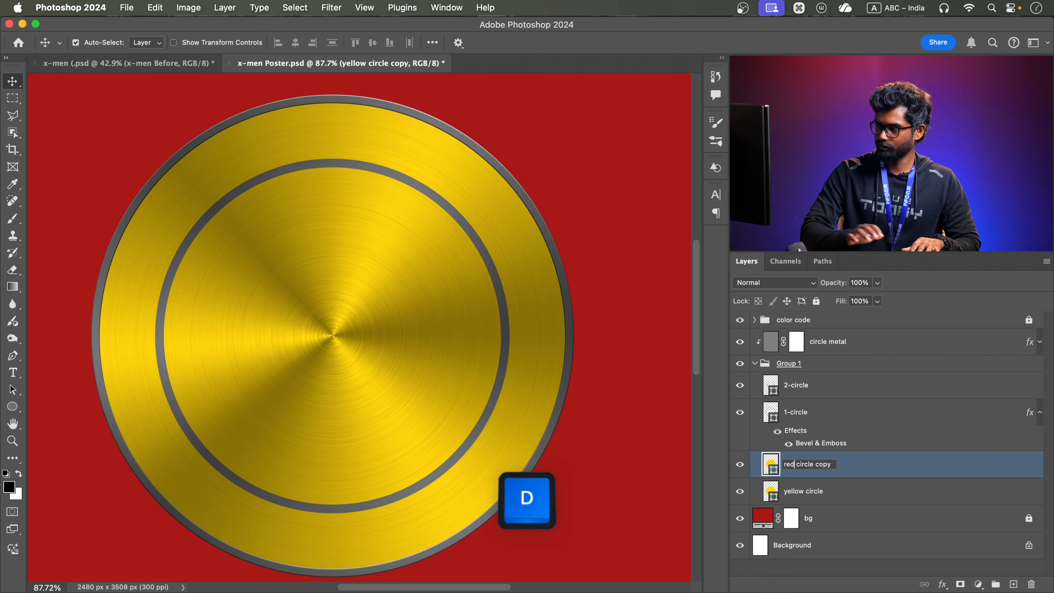
{"action": "key", "text": "Return"}
{"action": "key", "text": "space"}
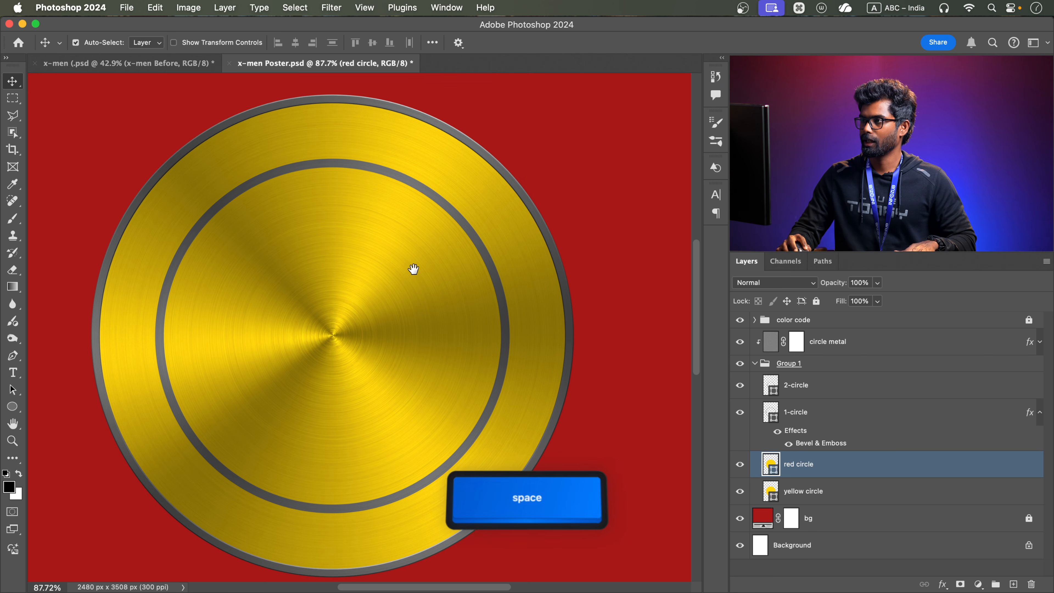
Recolour the red circle shape with the e22e2f red sampled from the colour swatches above the emblem
{"action": "left_click_drag", "start_coordinate": [414, 269], "coordinate": [394, 346]}
{"action": "scroll", "coordinate": [434, 271], "scroll_direction": "down", "scroll_amount": 5}
{"action": "key", "text": "space"}
{"action": "left_click_drag", "start_coordinate": [436, 271], "coordinate": [411, 324]}
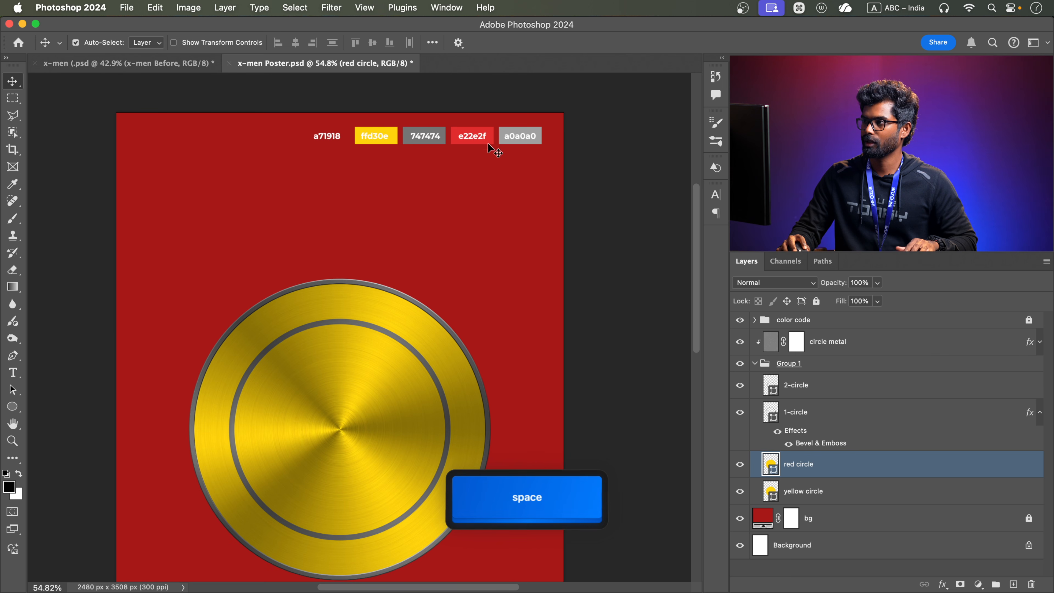
{"action": "double_click", "coordinate": [771, 464]}
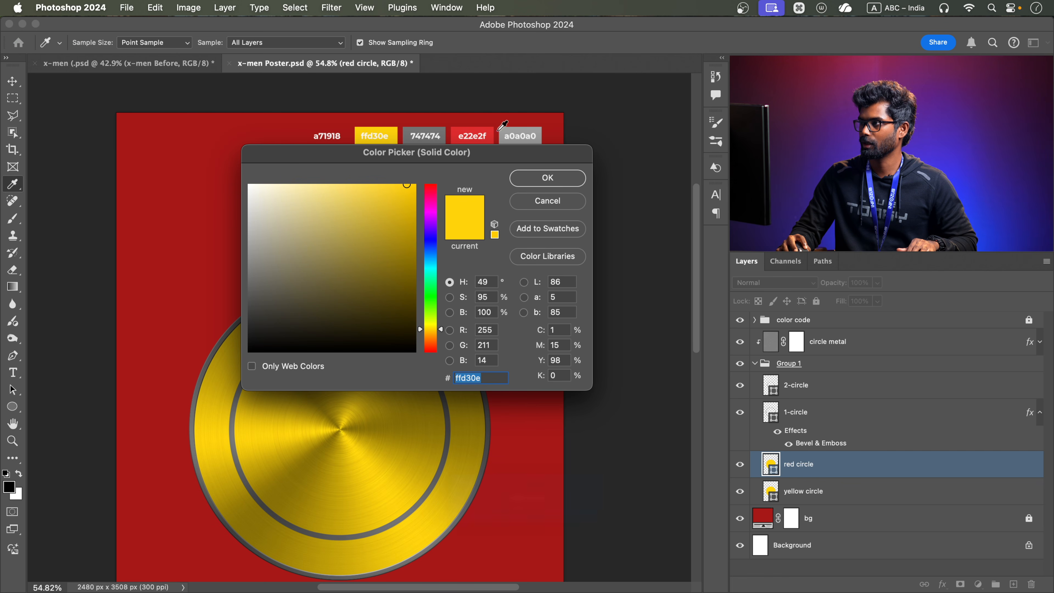
{"action": "left_click", "coordinate": [482, 136]}
{"action": "left_click", "coordinate": [562, 174]}
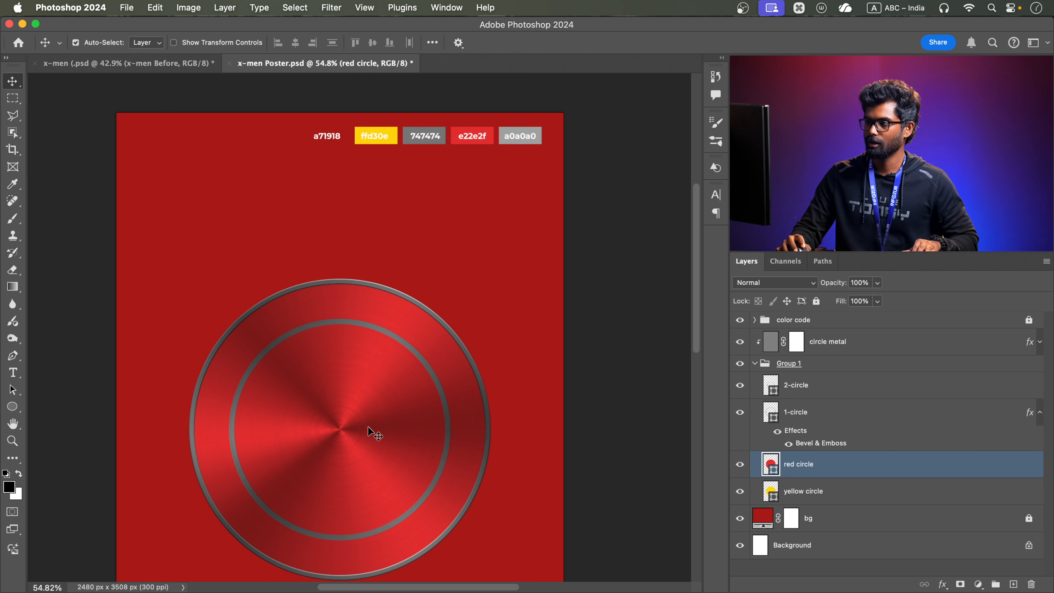
Scale the red circle about its centre to 73.47% so it fits inside the inner grey ring
{"action": "key", "text": "super+t"}
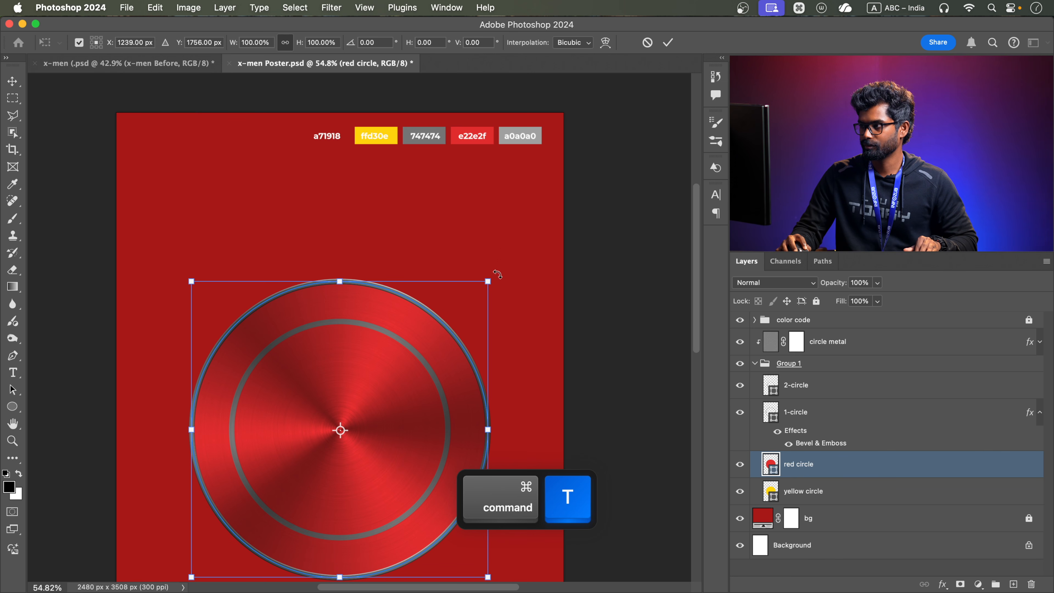
{"action": "left_click_drag", "start_coordinate": [493, 278], "coordinate": [455, 318]}
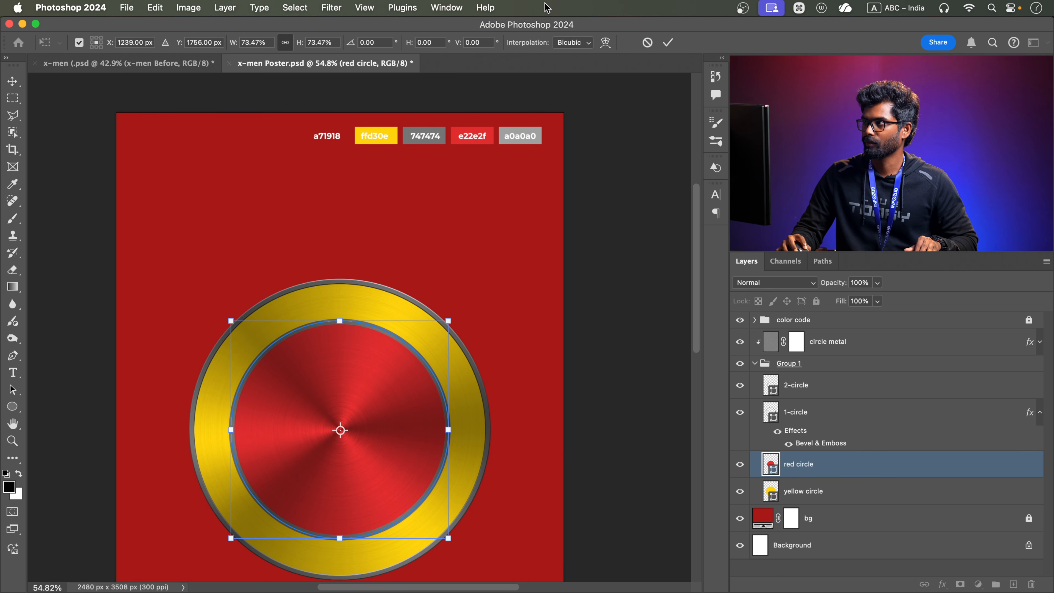
{"action": "left_click", "coordinate": [669, 42]}
{"action": "left_click_drag", "start_coordinate": [367, 400], "coordinate": [373, 337]}
{"action": "scroll", "coordinate": [381, 340], "scroll_direction": "up", "scroll_amount": 5}
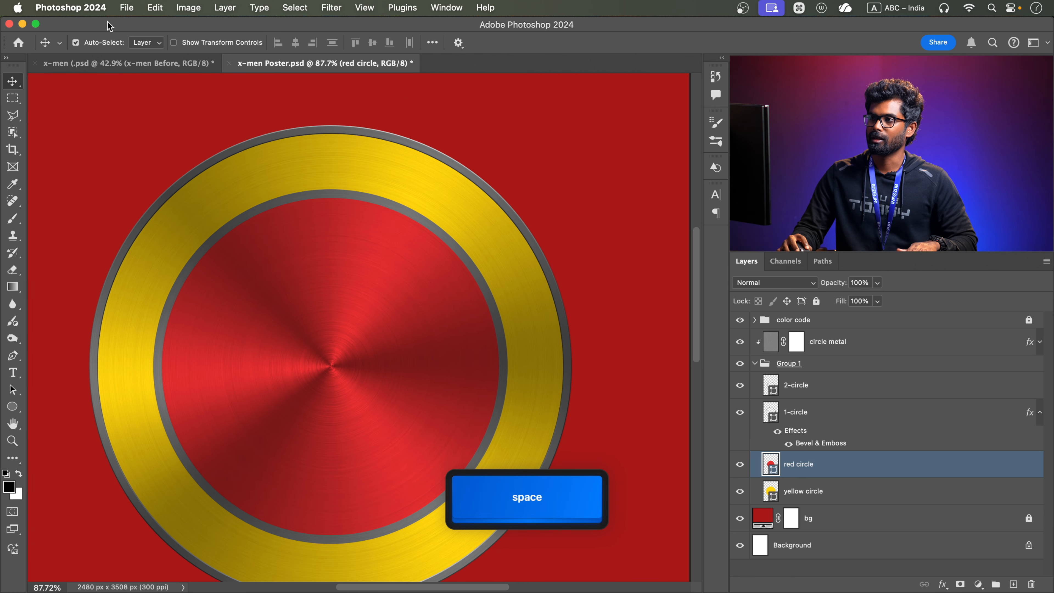
Check the finished x-men reference document, and draw a vertical rectangle about 303 × 1178 px across the red circle in x-men Poster.psd
{"action": "left_click", "coordinate": [163, 59]}
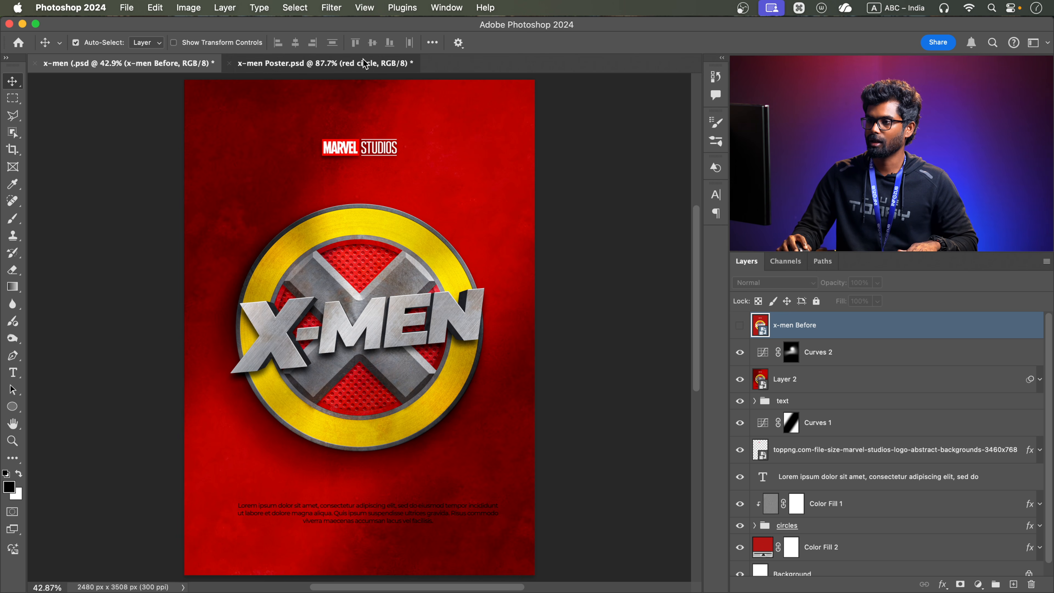
{"action": "left_click", "coordinate": [324, 63]}
{"action": "left_click", "coordinate": [12, 405]}
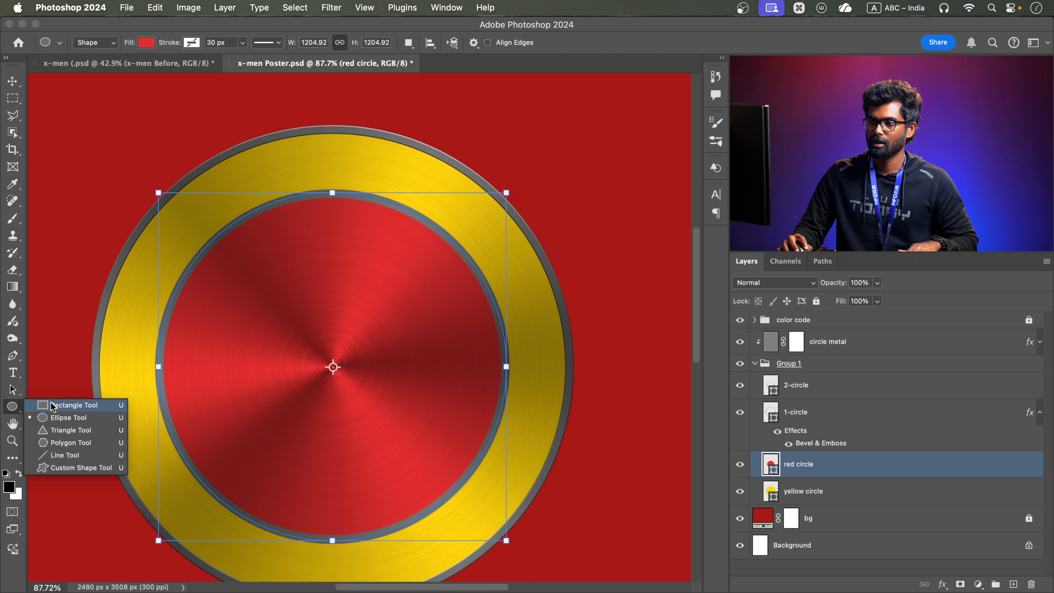
{"action": "left_click", "coordinate": [50, 403]}
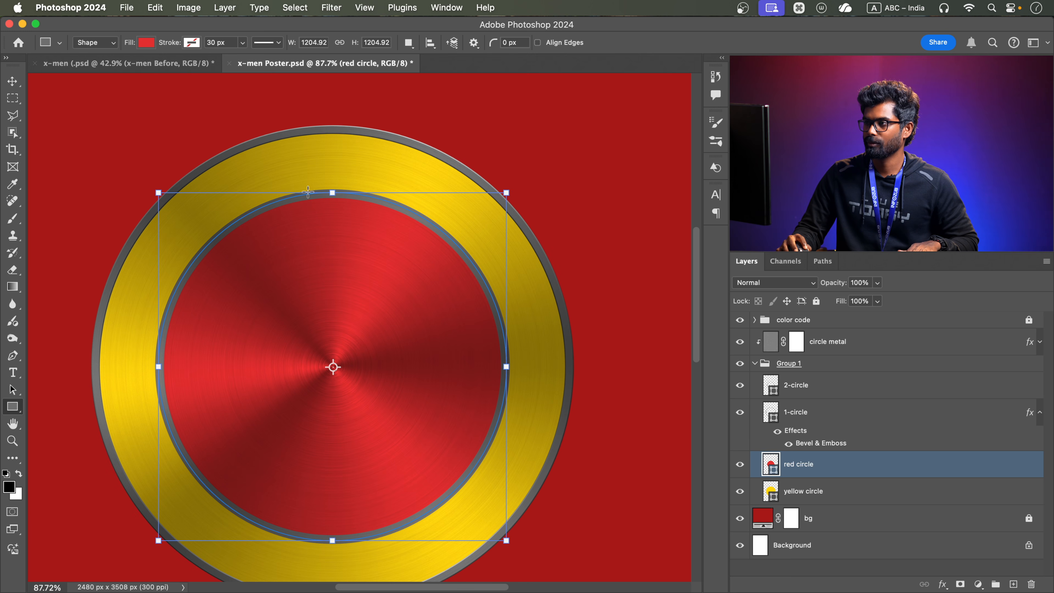
{"action": "left_click_drag", "start_coordinate": [305, 193], "coordinate": [377, 536]}
{"action": "key", "text": "space"}
{"action": "key", "text": "space"}
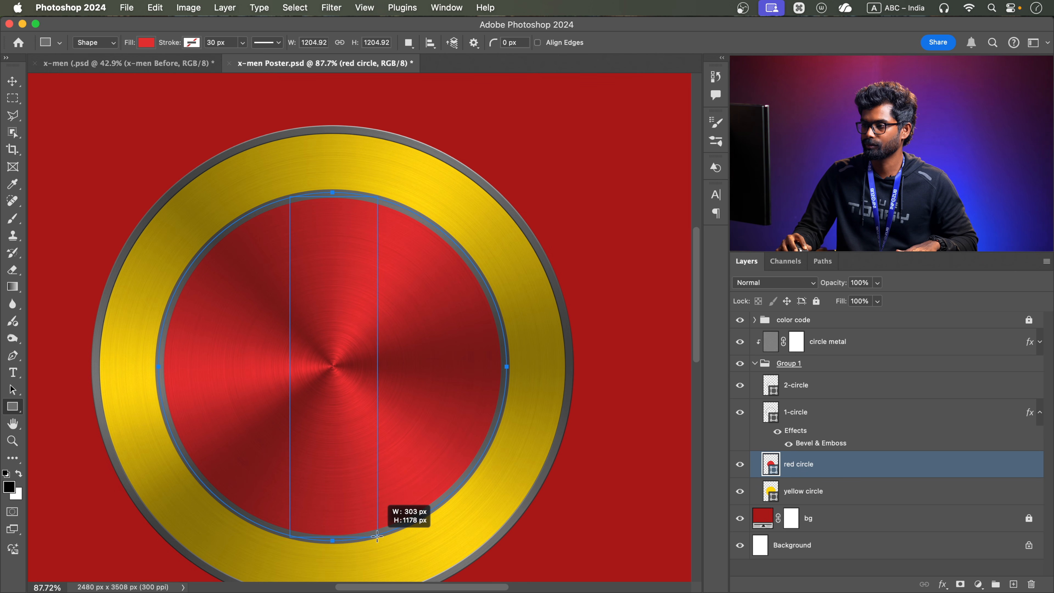
{"action": "left_click_drag", "start_coordinate": [377, 537], "coordinate": [377, 536]}
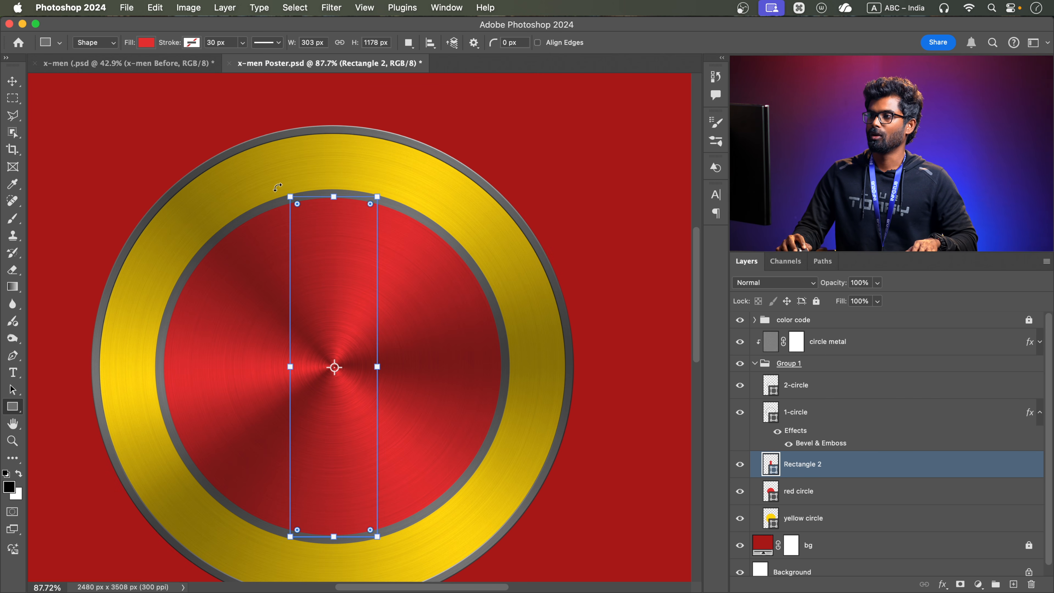
Fill the vertical rectangle with the 747474 grey sampled from the colour swatches on the poster
{"action": "left_click", "coordinate": [150, 42]}
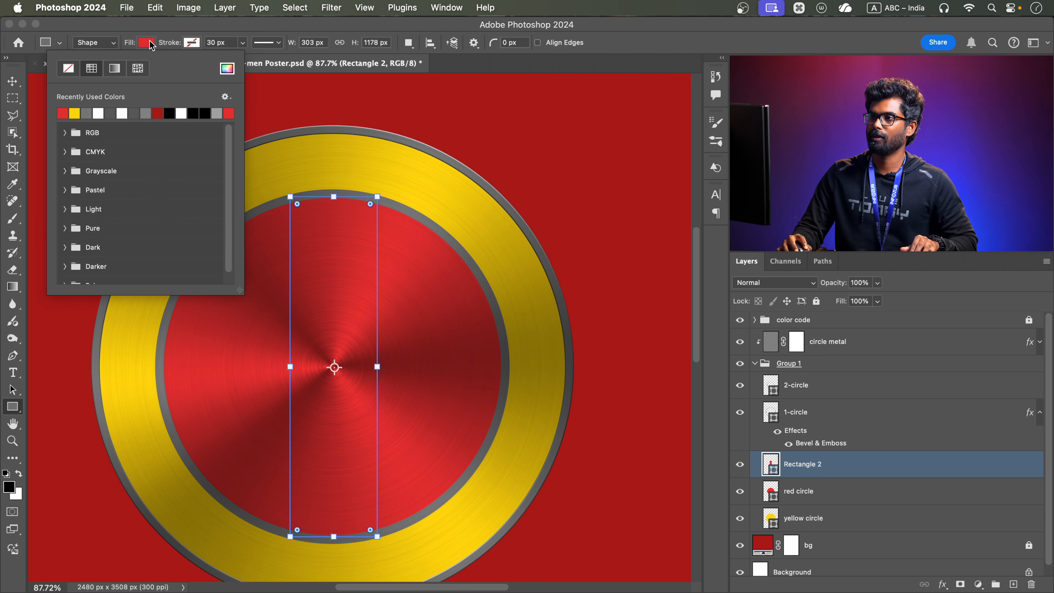
{"action": "scroll", "coordinate": [477, 174], "scroll_direction": "up", "scroll_amount": 10}
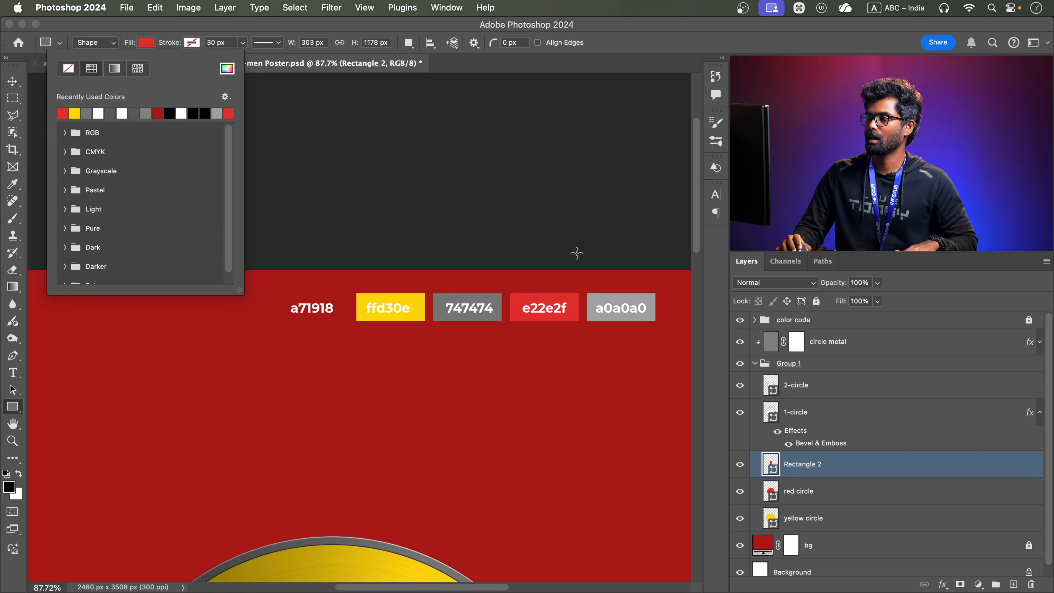
{"action": "scroll", "coordinate": [576, 253], "scroll_direction": "down", "scroll_amount": 1}
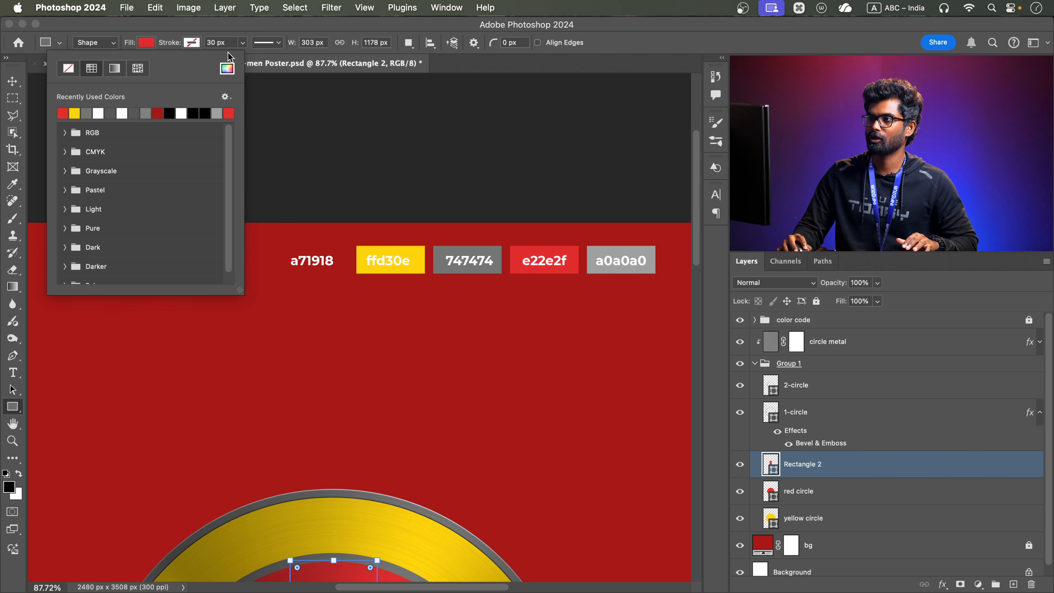
{"action": "left_click", "coordinate": [227, 68]}
{"action": "left_click_drag", "start_coordinate": [464, 153], "coordinate": [450, 317]}
{"action": "left_click", "coordinate": [492, 258]}
{"action": "left_click", "coordinate": [550, 343]}
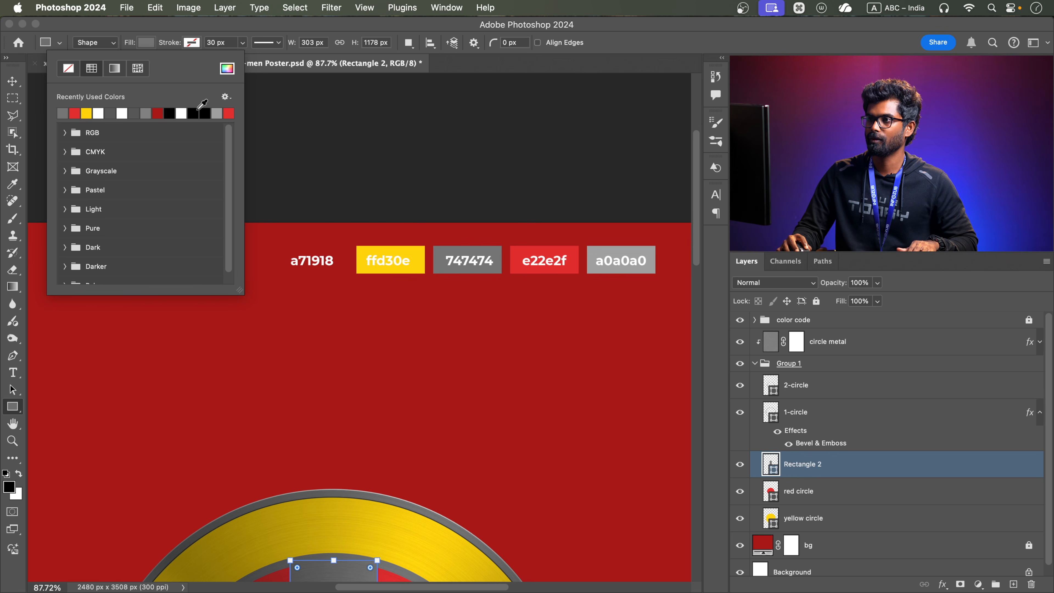
{"action": "scroll", "coordinate": [317, 458], "scroll_direction": "down", "scroll_amount": 10}
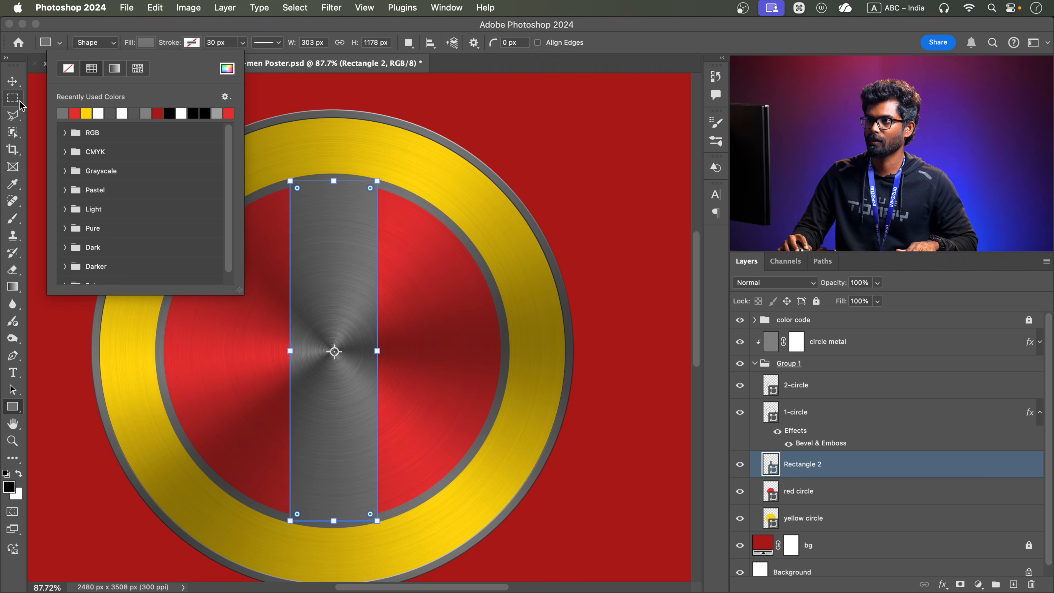
Rotate the grey rectangle by -45° about its centre so it crosses the red circle diagonally
{"action": "left_click", "coordinate": [11, 81]}
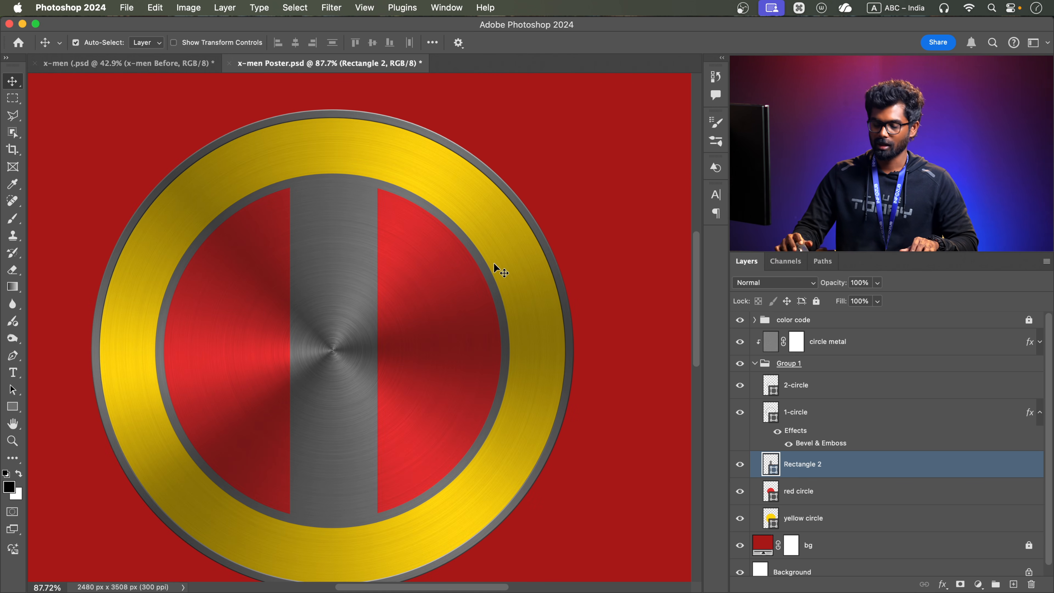
{"action": "key", "text": "super+t"}
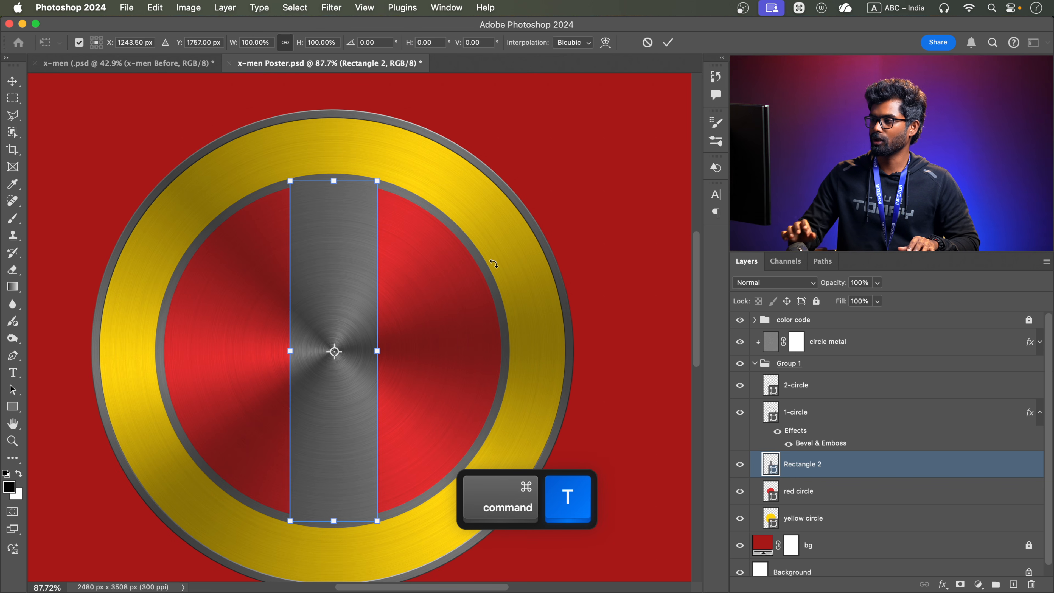
{"action": "left_click_drag", "start_coordinate": [409, 167], "coordinate": [286, 201]}
{"action": "key", "text": "shift"}
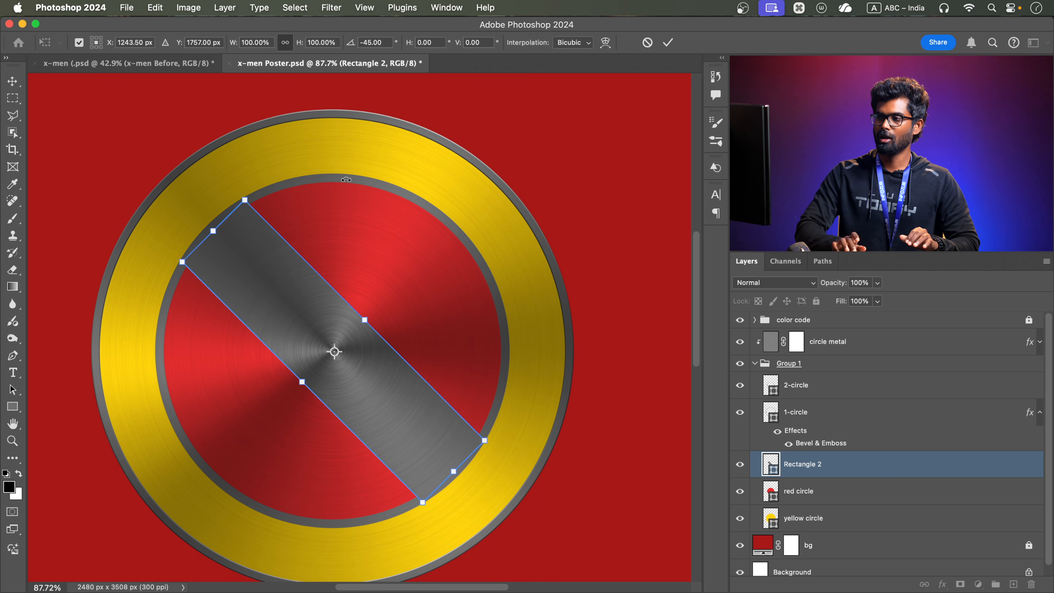
{"action": "key", "text": "Return"}
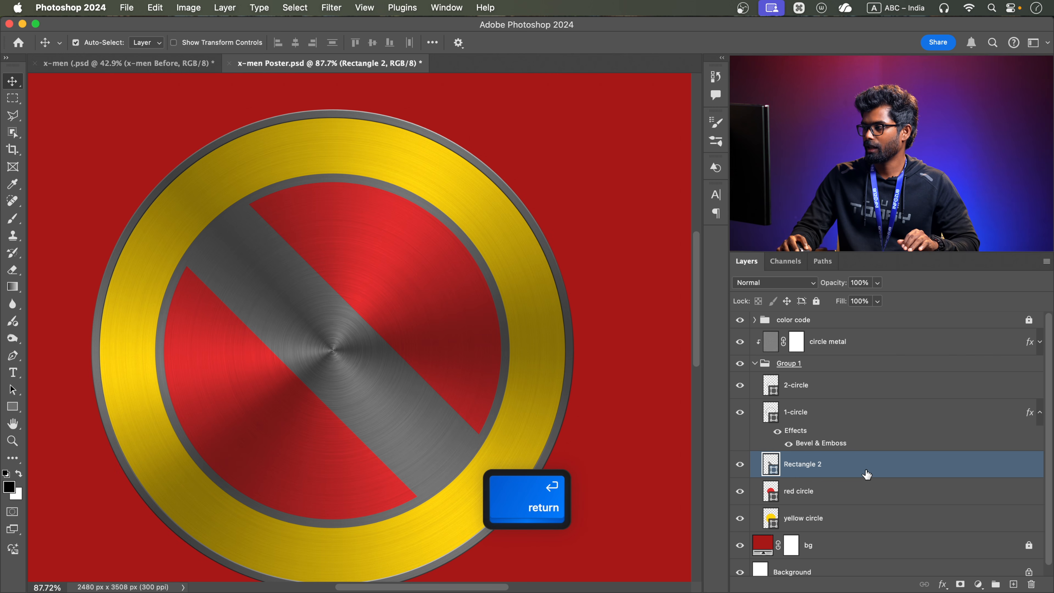
Rename the diagonal bar's Rectangle 2 layer as "x"
{"action": "double_click", "coordinate": [803, 465]}
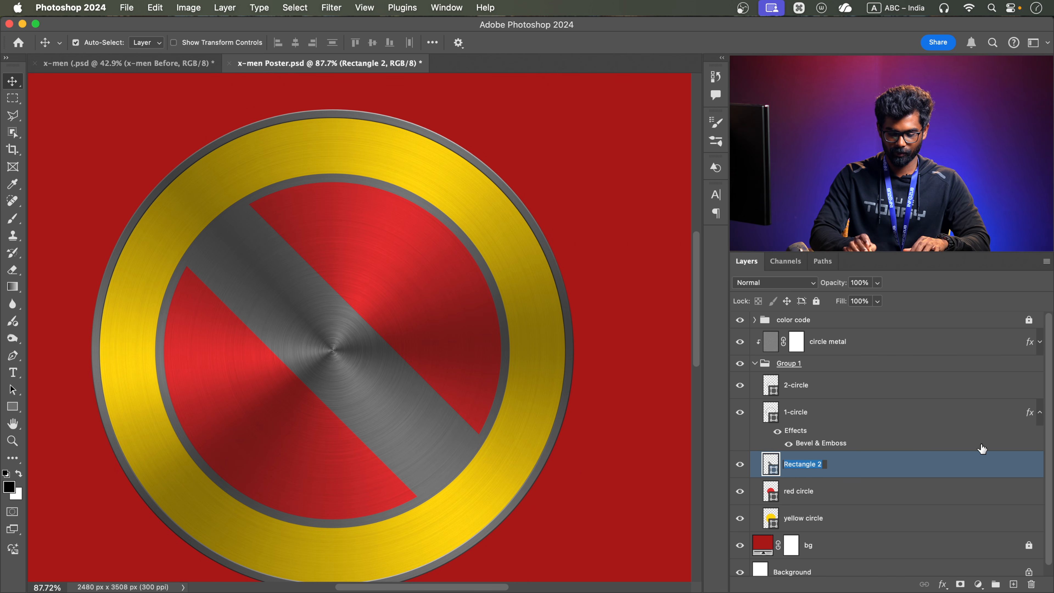
{"action": "type", "text": "x"}
{"action": "key", "text": "Return"}
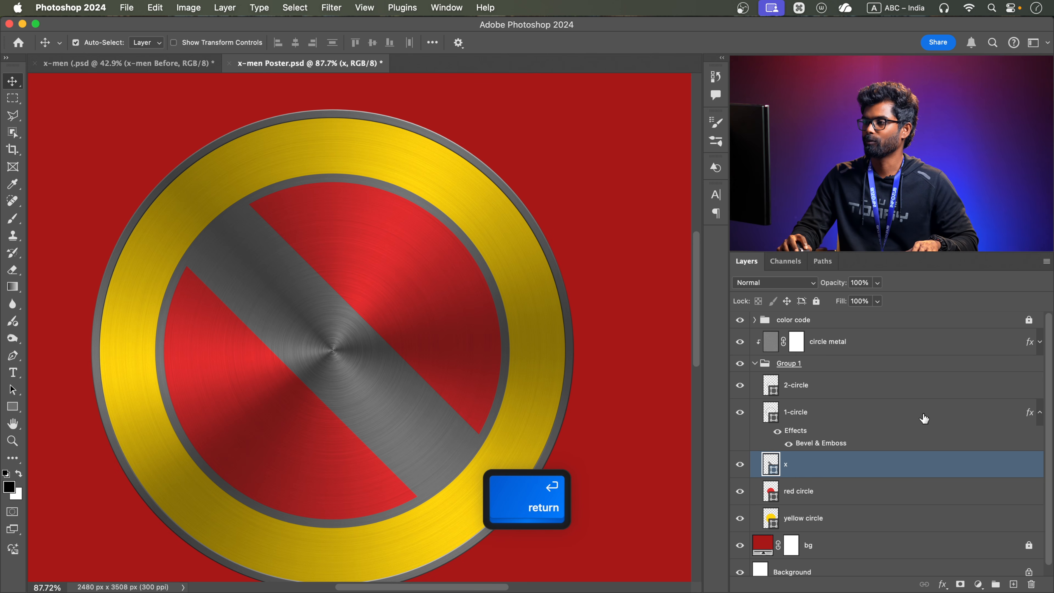
Add a Bevel & Emboss effect to the x layer, reset it to its defaults and set the technique to Chisel Hard
{"action": "double_click", "coordinate": [864, 467]}
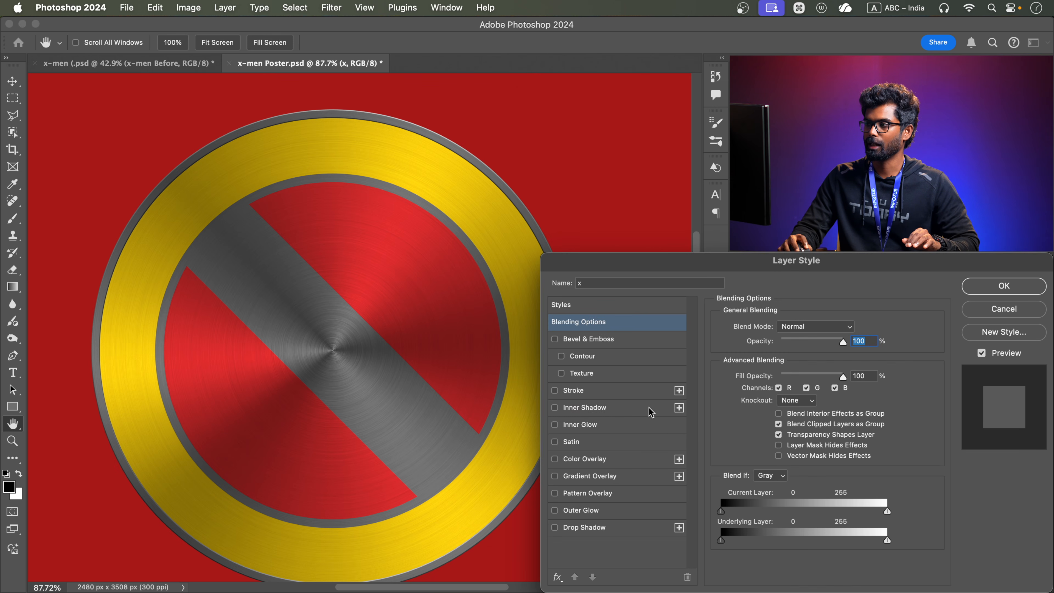
{"action": "left_click", "coordinate": [630, 343]}
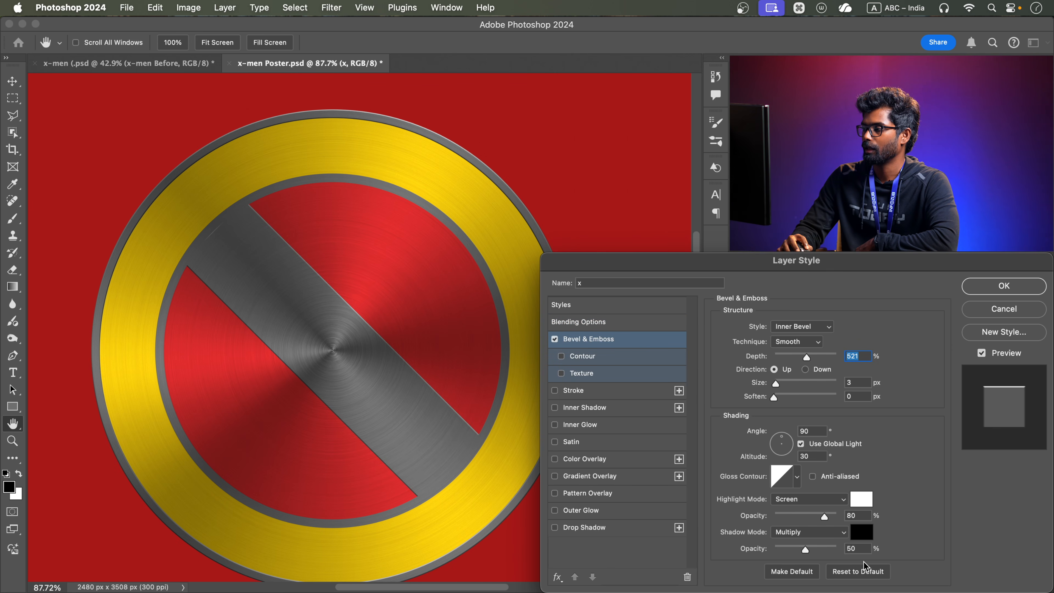
{"action": "left_click", "coordinate": [864, 572]}
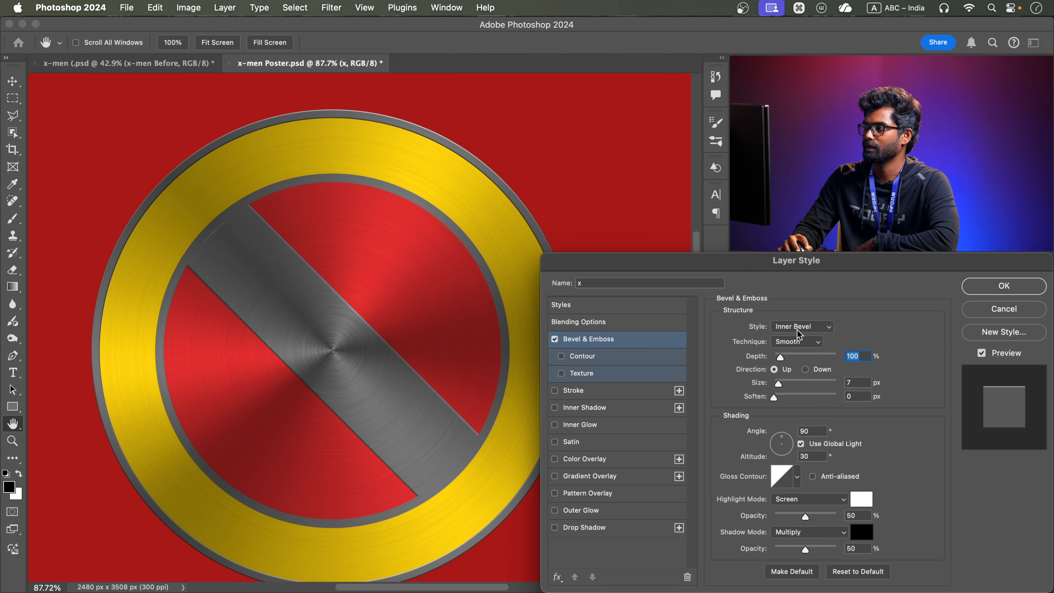
{"action": "left_click", "coordinate": [806, 348]}
{"action": "left_click", "coordinate": [794, 357]}
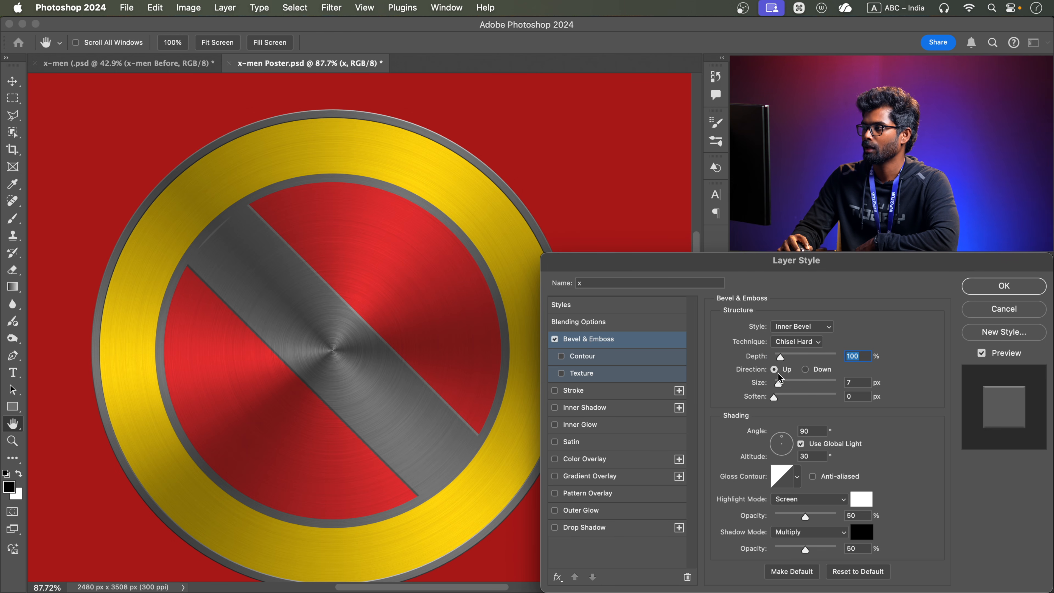
Set the x bevel's depth to 500%, size to 50 px, highlight opacity to 82% and shadow opacity to 42%, and apply the style
{"action": "left_click_drag", "start_coordinate": [780, 388], "coordinate": [806, 356]}
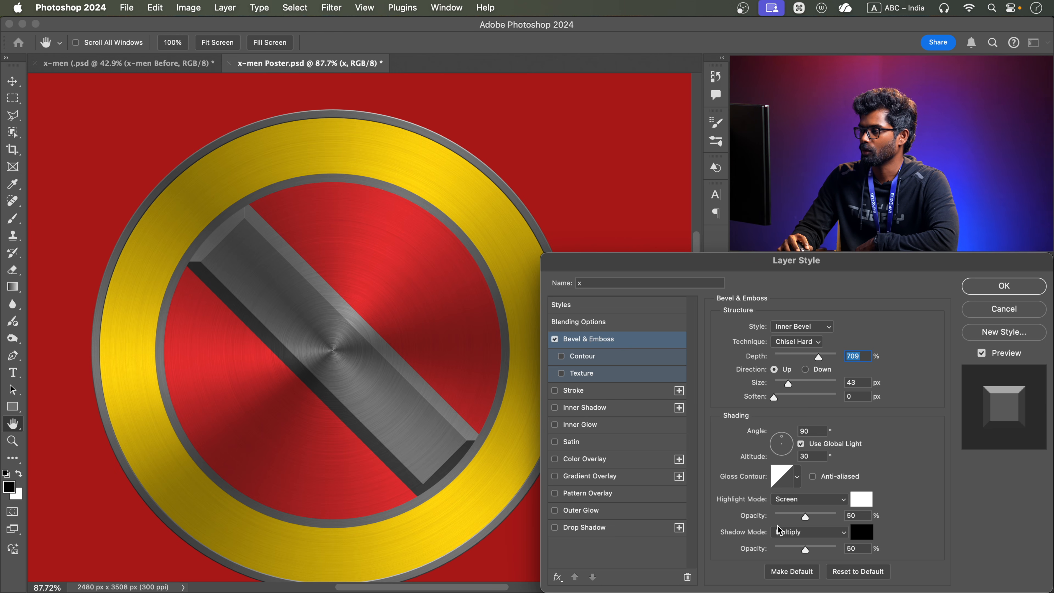
{"action": "left_click_drag", "start_coordinate": [806, 520], "coordinate": [799, 548]}
{"action": "left_click_drag", "start_coordinate": [787, 384], "coordinate": [790, 387]}
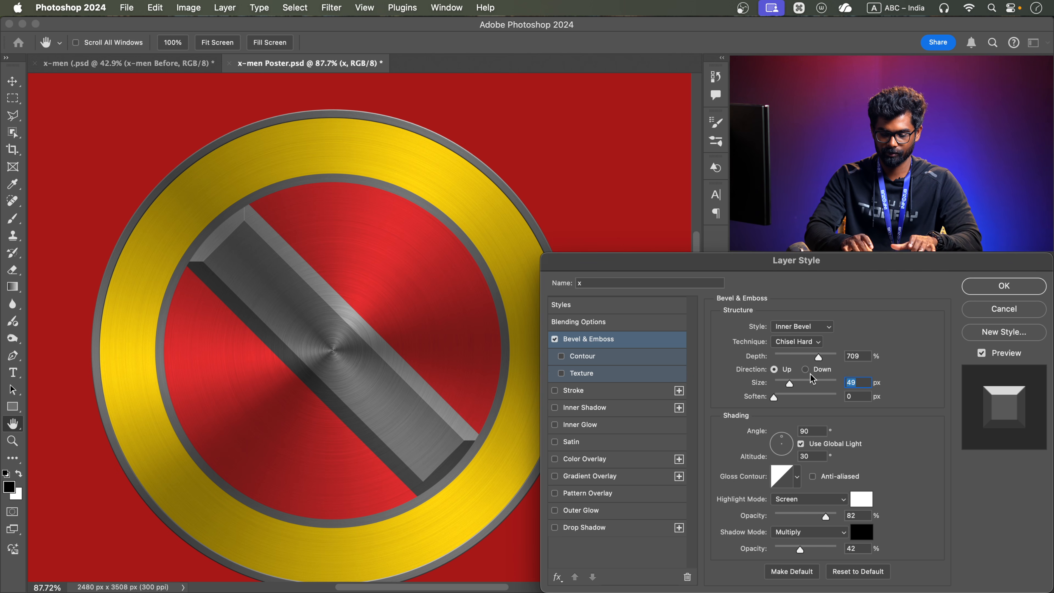
{"action": "type", "text": "50"}
{"action": "left_click_drag", "start_coordinate": [818, 357], "coordinate": [785, 351]}
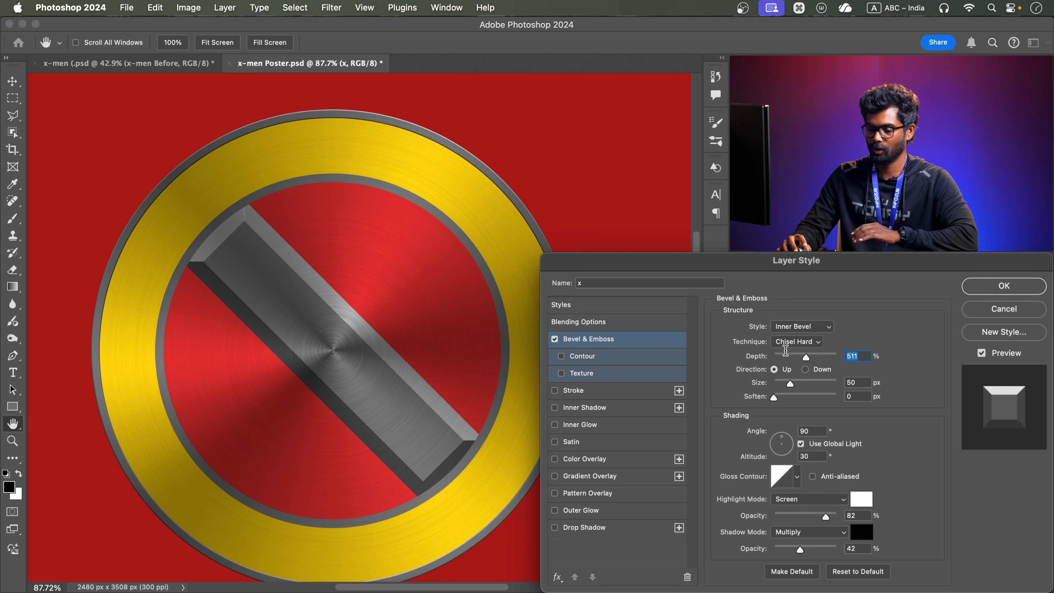
{"action": "type", "text": "500"}
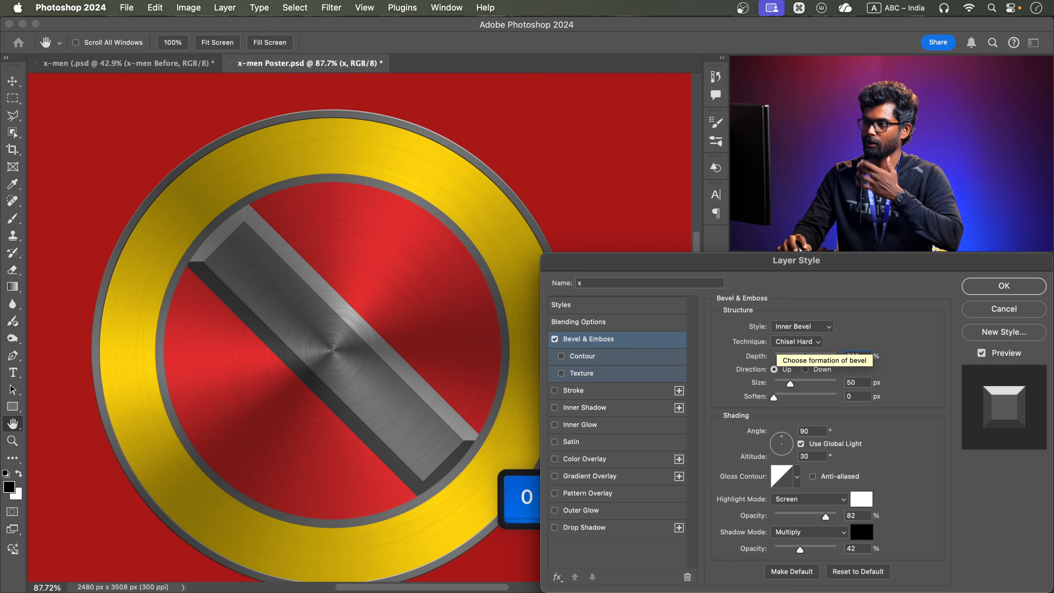
{"action": "left_click", "coordinate": [1003, 287]}
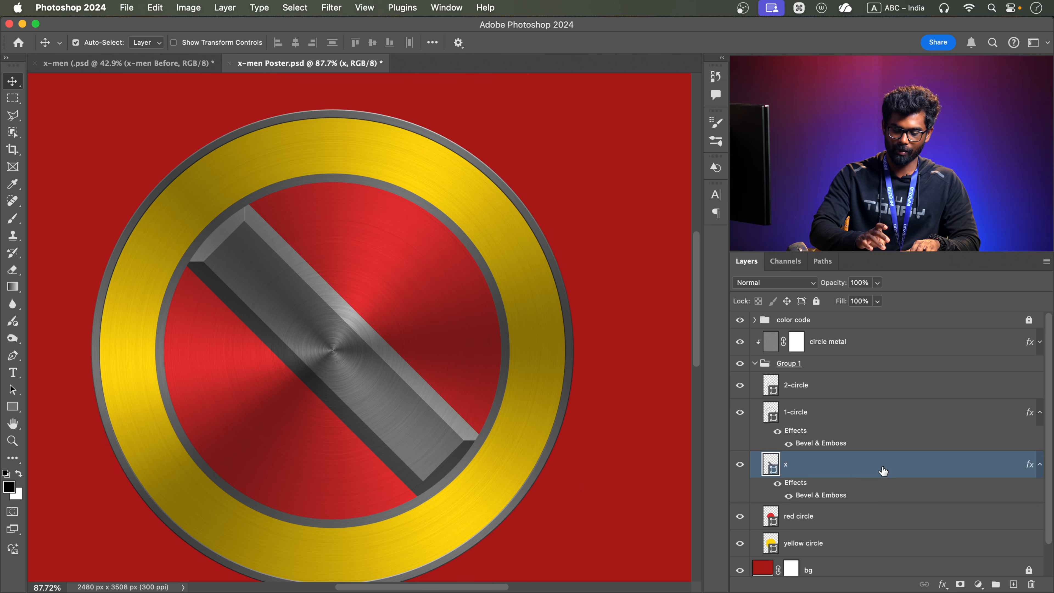
Duplicate the x layer and rotate the copy 90° about its centre to complete the X shape
{"action": "key", "text": "super+j"}
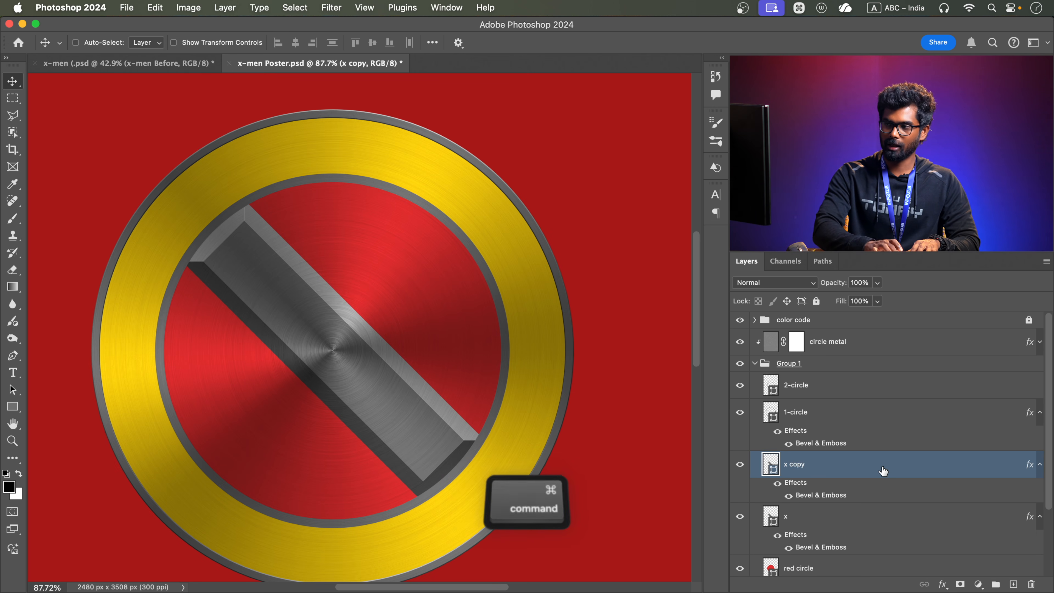
{"action": "key", "text": "super+t"}
{"action": "left_click_drag", "start_coordinate": [481, 187], "coordinate": [511, 503]}
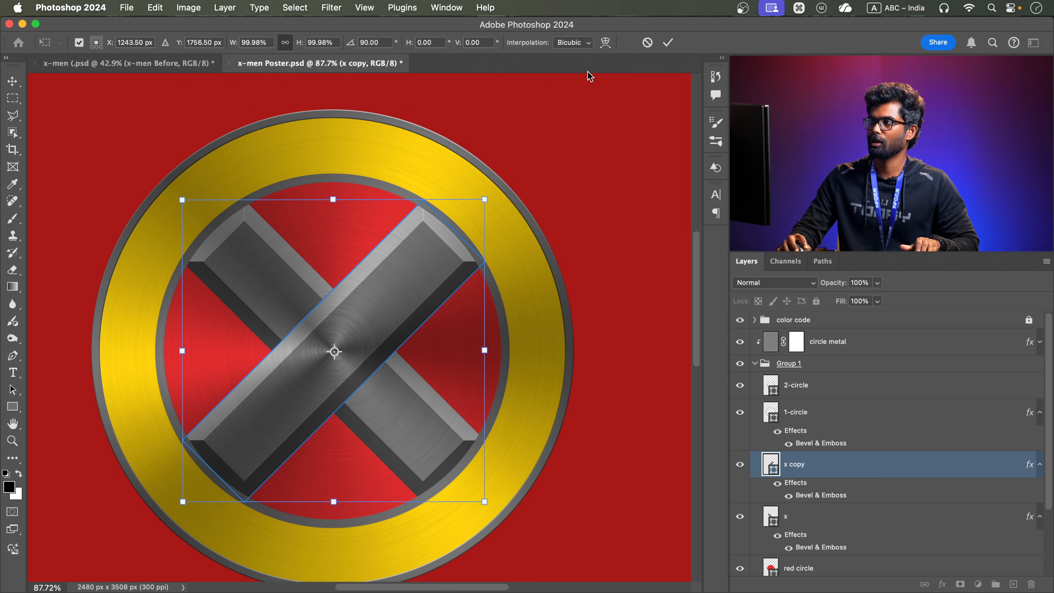
{"action": "left_click", "coordinate": [668, 42]}
{"action": "scroll", "coordinate": [461, 334], "scroll_direction": "down", "scroll_amount": 2}
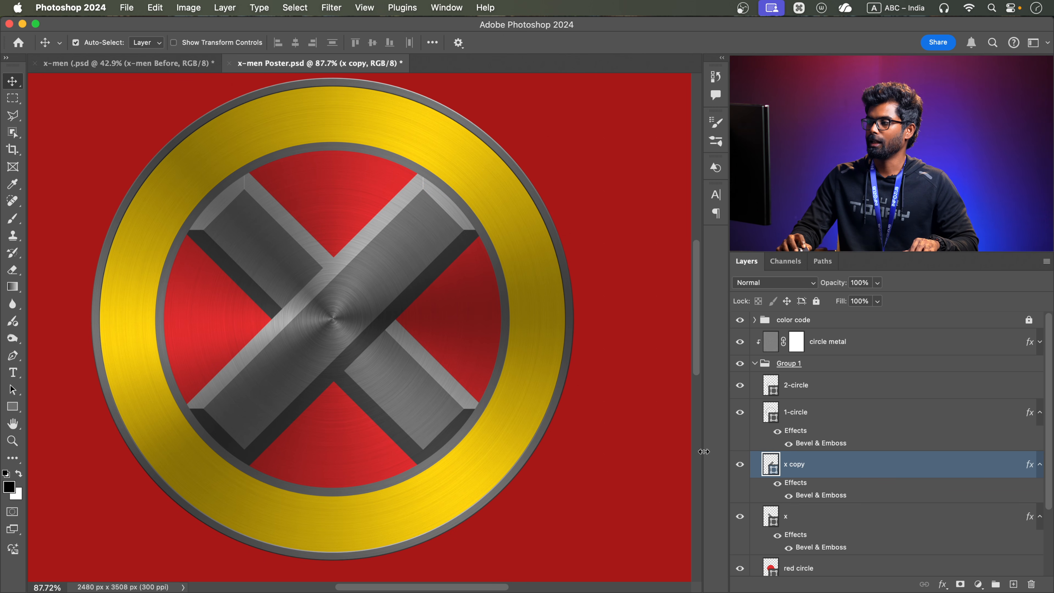
{"action": "scroll", "coordinate": [837, 465], "scroll_direction": "down", "scroll_amount": 2}
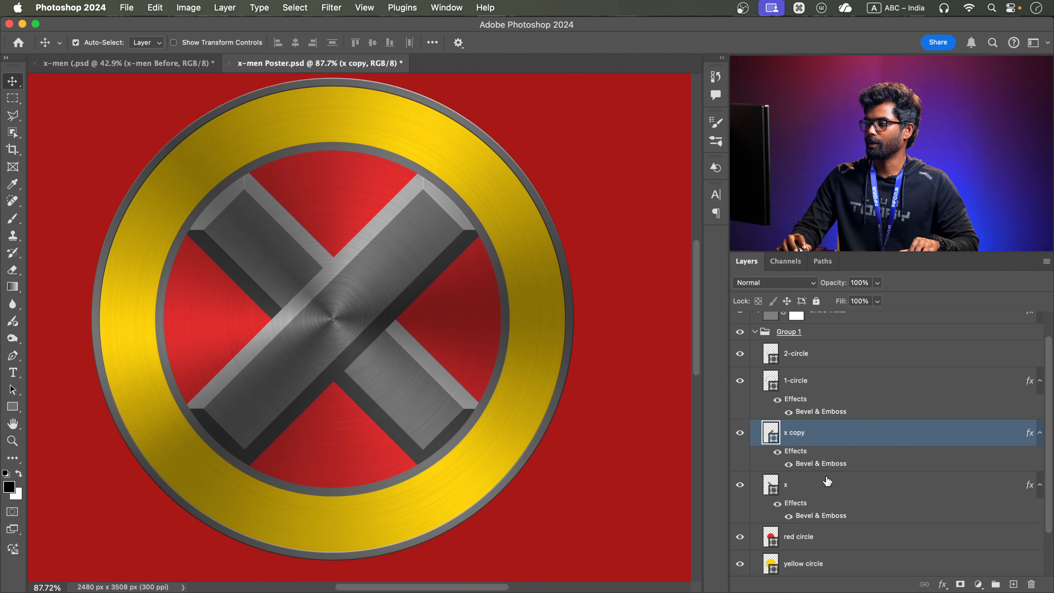
Merge the x and x copy layers into a single X shape
{"action": "left_click", "coordinate": [806, 488]}
{"action": "left_click", "coordinate": [822, 440], "text": "super"}
{"action": "right_click", "coordinate": [824, 440]}
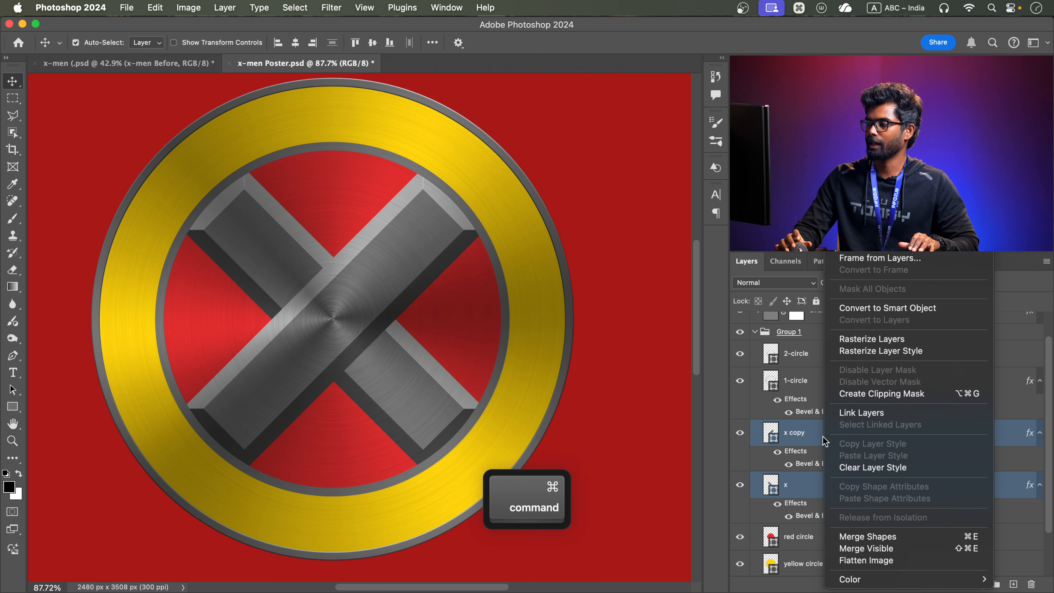
{"action": "left_click", "coordinate": [881, 537]}
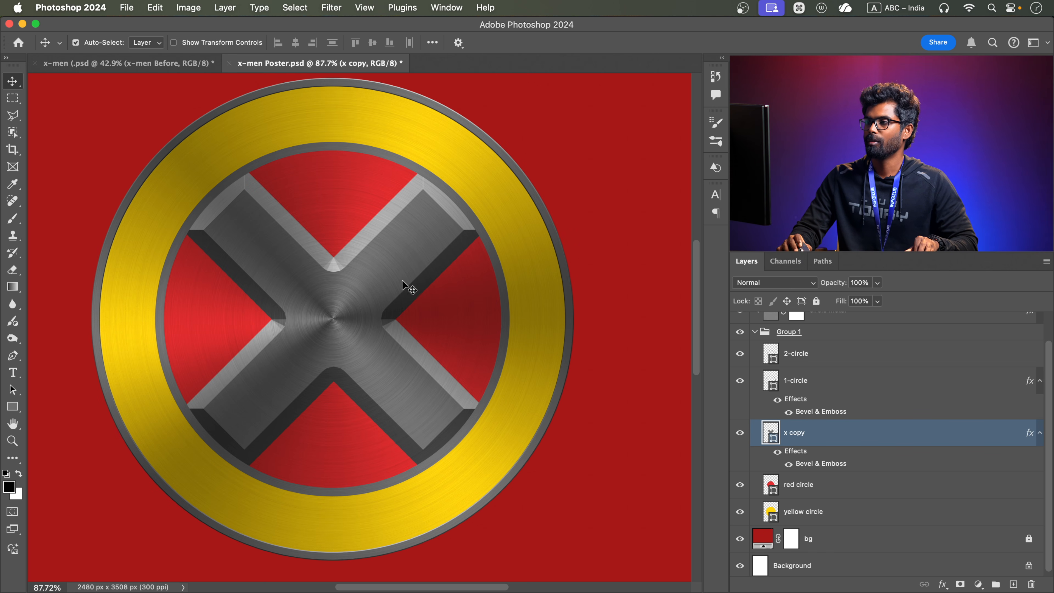
{"action": "scroll", "coordinate": [452, 278], "scroll_direction": "down", "scroll_amount": 3, "text": "alt"}
{"action": "key", "text": "space"}
{"action": "left_click_drag", "start_coordinate": [452, 279], "coordinate": [419, 295]}
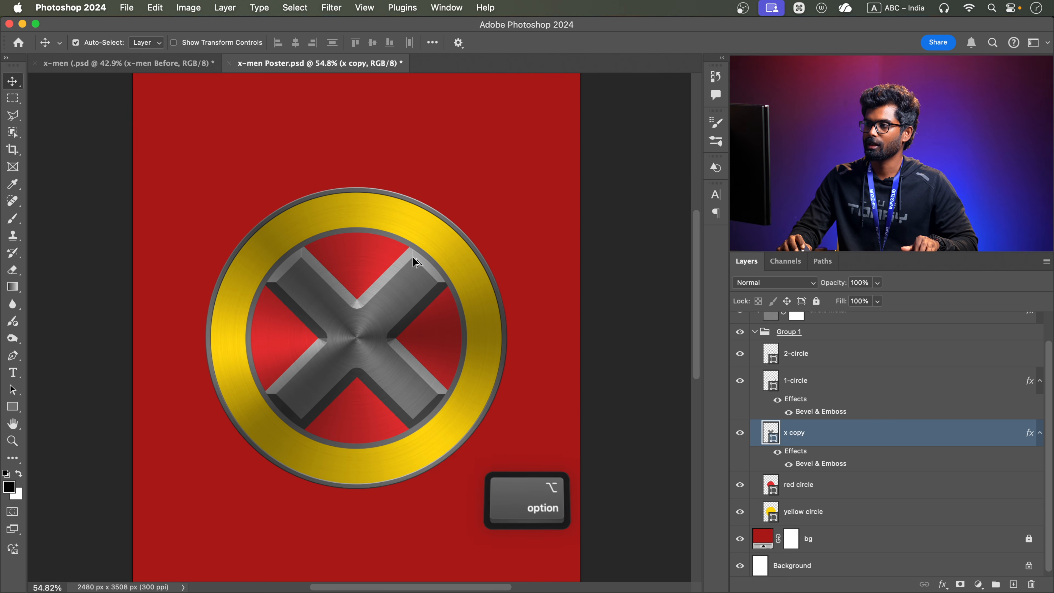
{"action": "scroll", "coordinate": [411, 278], "scroll_direction": "up", "scroll_amount": 3, "text": "alt"}
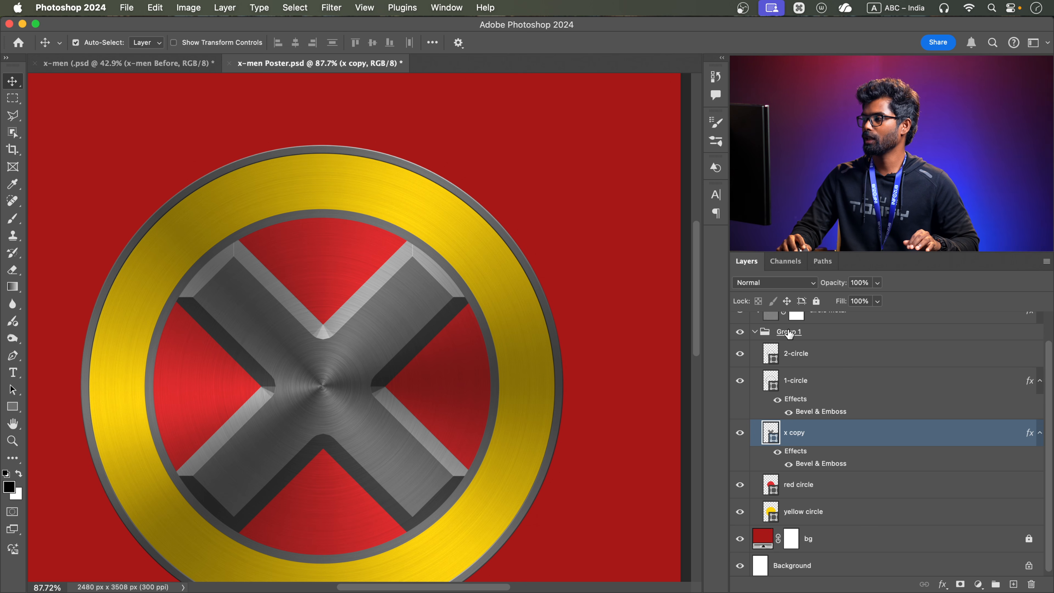
Collapse Group 1 and rename it as "Main Circle"
{"action": "left_click", "coordinate": [820, 337]}
{"action": "left_click", "coordinate": [754, 332]}
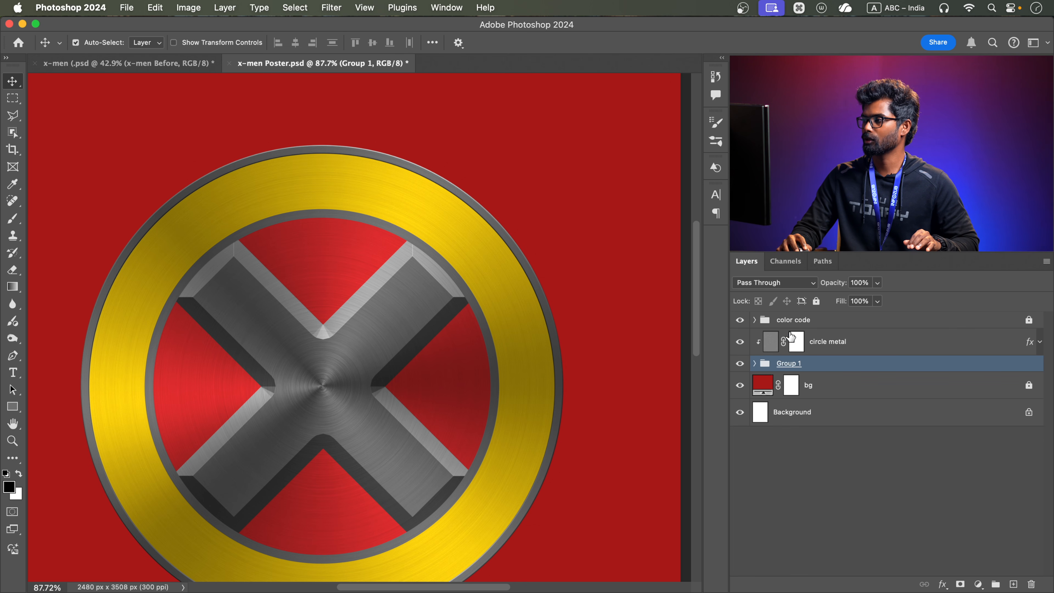
{"action": "double_click", "coordinate": [798, 364]}
{"action": "type", "text": "Main Circle"}
{"action": "key", "text": "Return"}
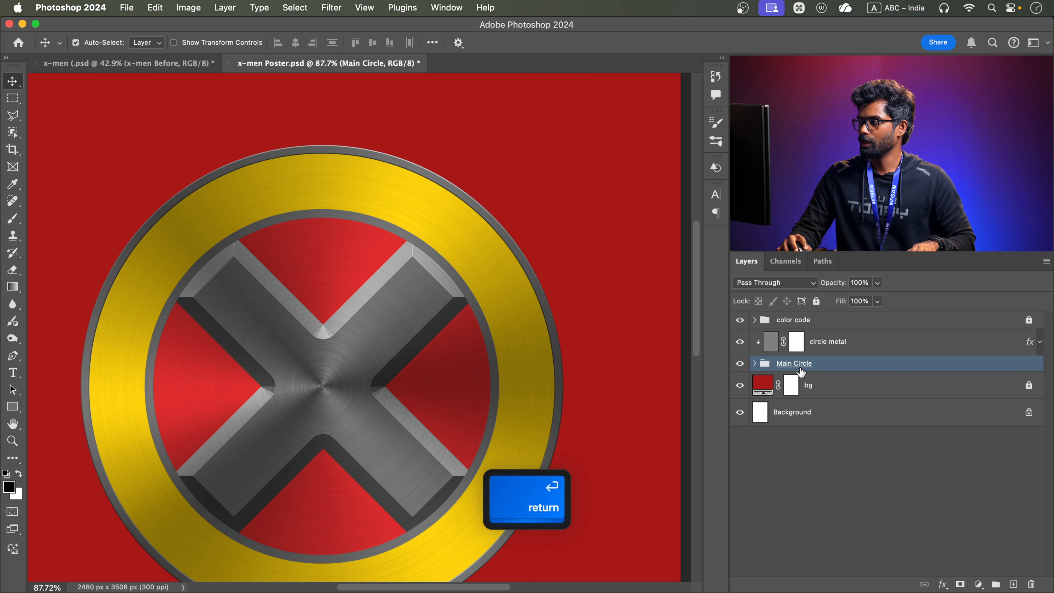
Add a Pattern Overlay effect to the Main Circle group, using the grey rusty-metal pattern in Soft Light mode at 417% scale
{"action": "double_click", "coordinate": [828, 365]}
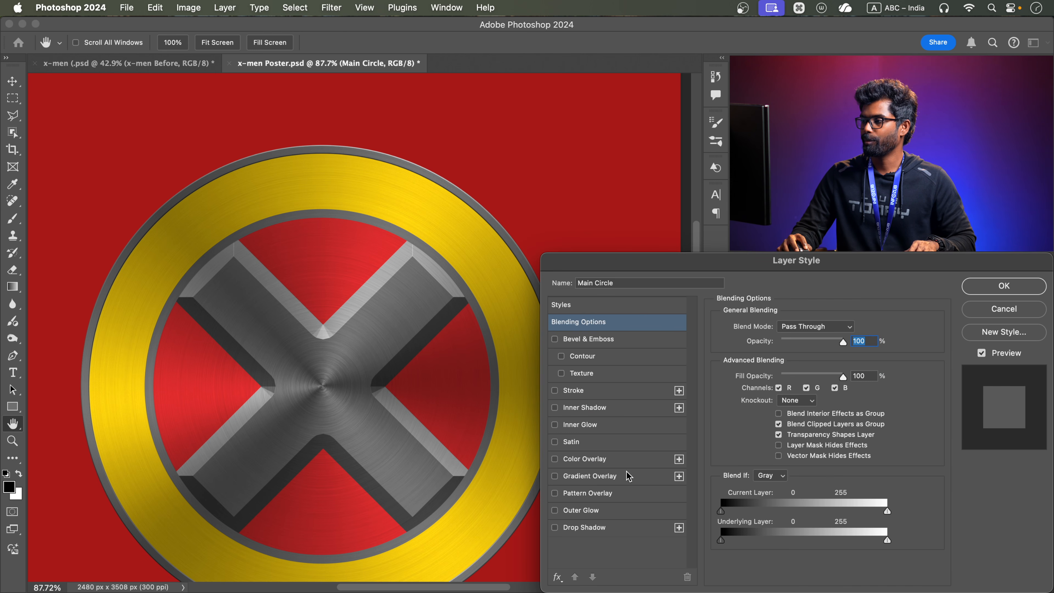
{"action": "left_click", "coordinate": [601, 494]}
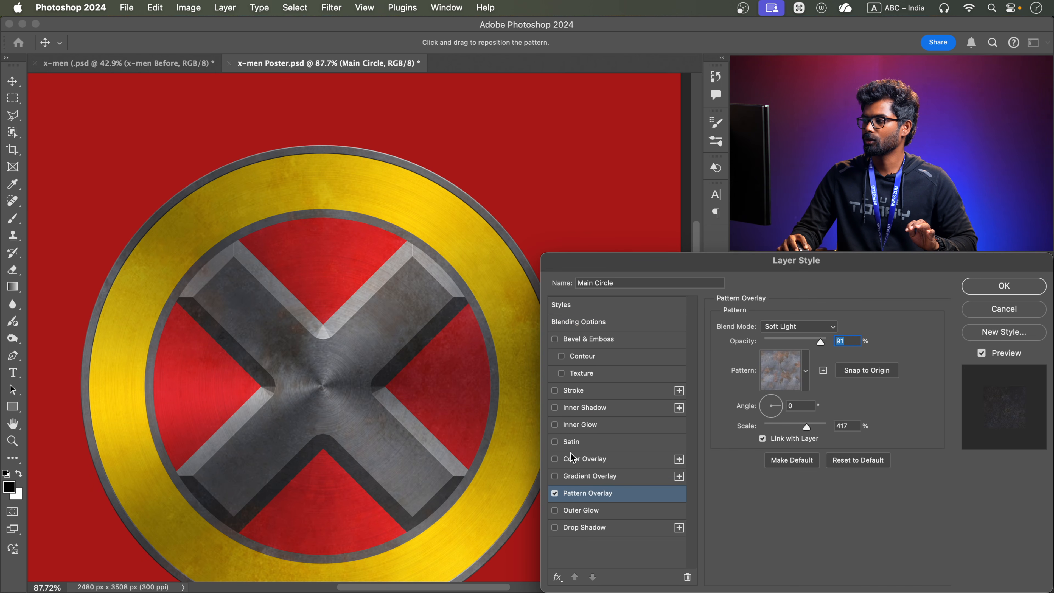
{"action": "left_click", "coordinate": [805, 366]}
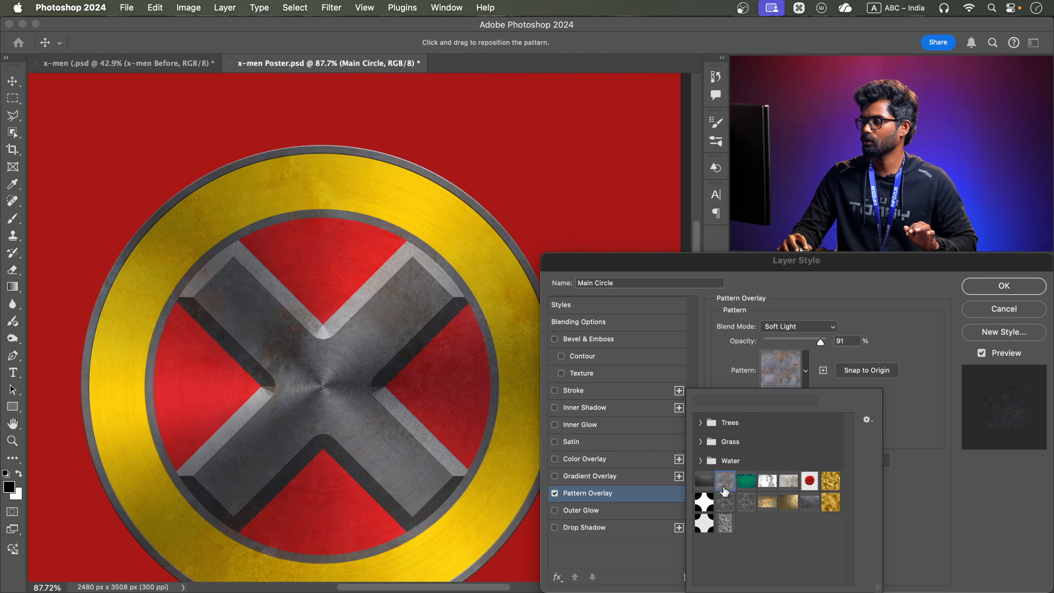
{"action": "left_click", "coordinate": [846, 306]}
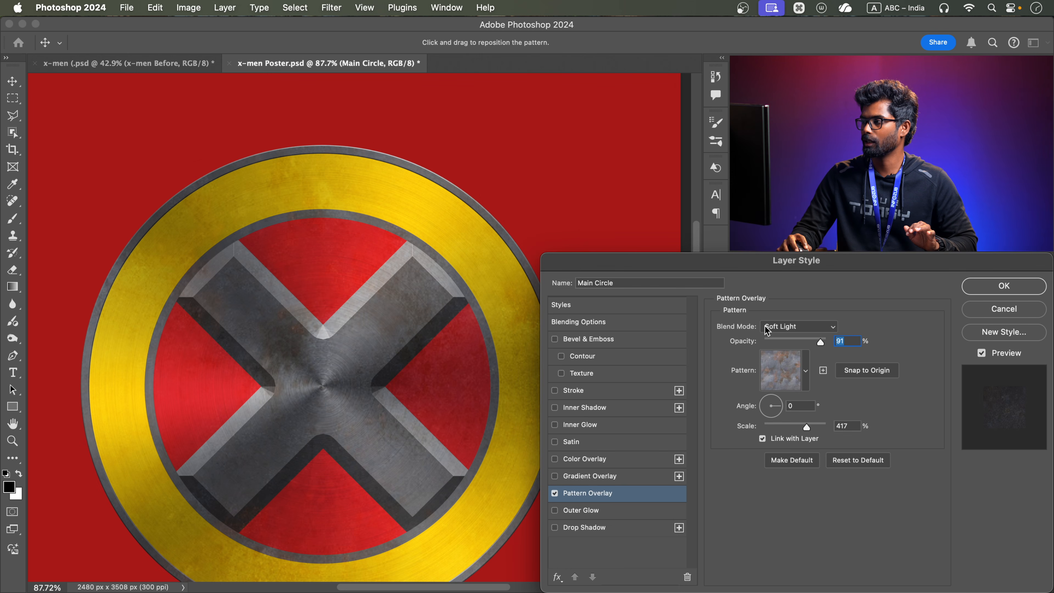
{"action": "left_click", "coordinate": [795, 329]}
{"action": "left_click", "coordinate": [795, 330]}
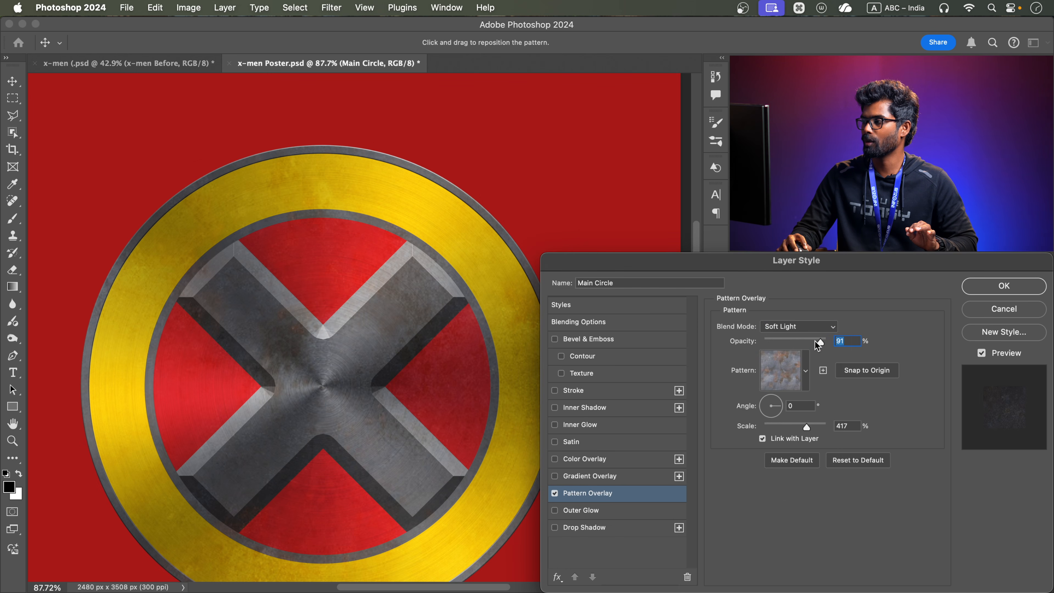
Set the pattern overlay's opacity to 70%, apply the style and compare the emblem with and without the effect
{"action": "left_click_drag", "start_coordinate": [808, 341], "coordinate": [806, 342]}
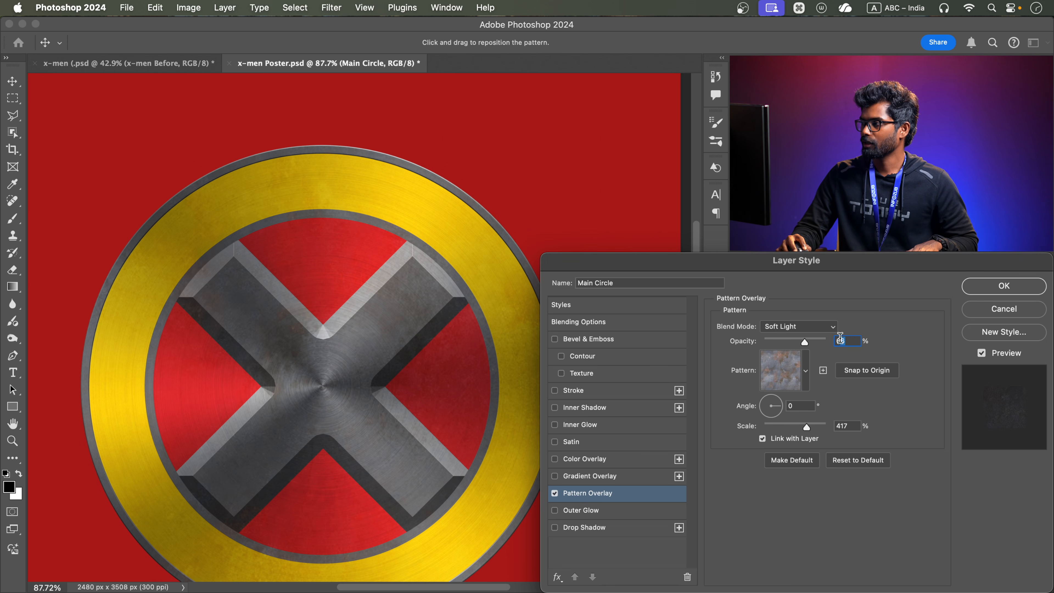
{"action": "key", "text": "Return"}
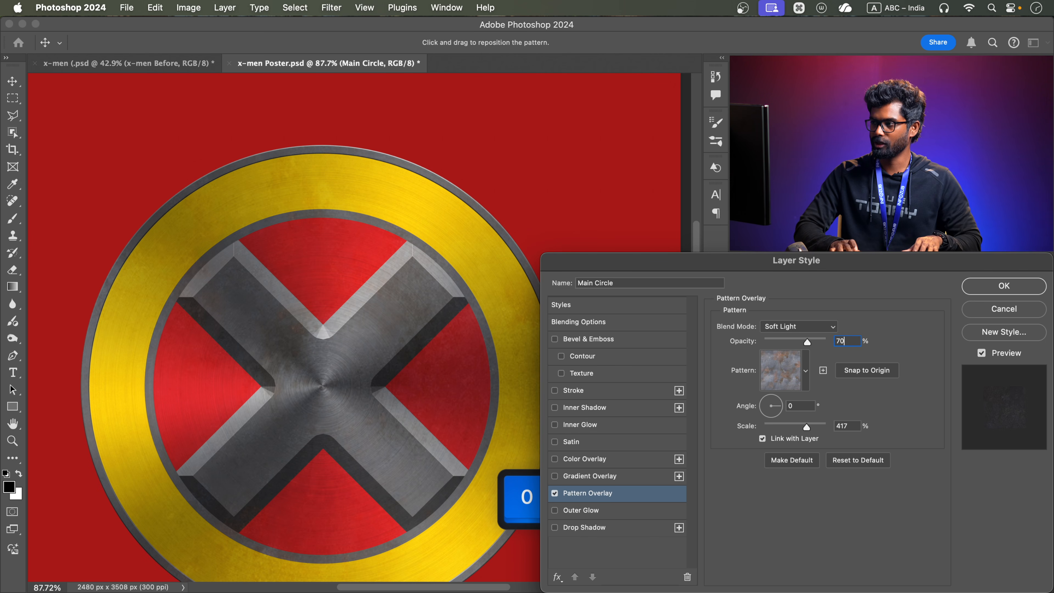
{"action": "key", "text": "Return"}
{"action": "key", "text": "space"}
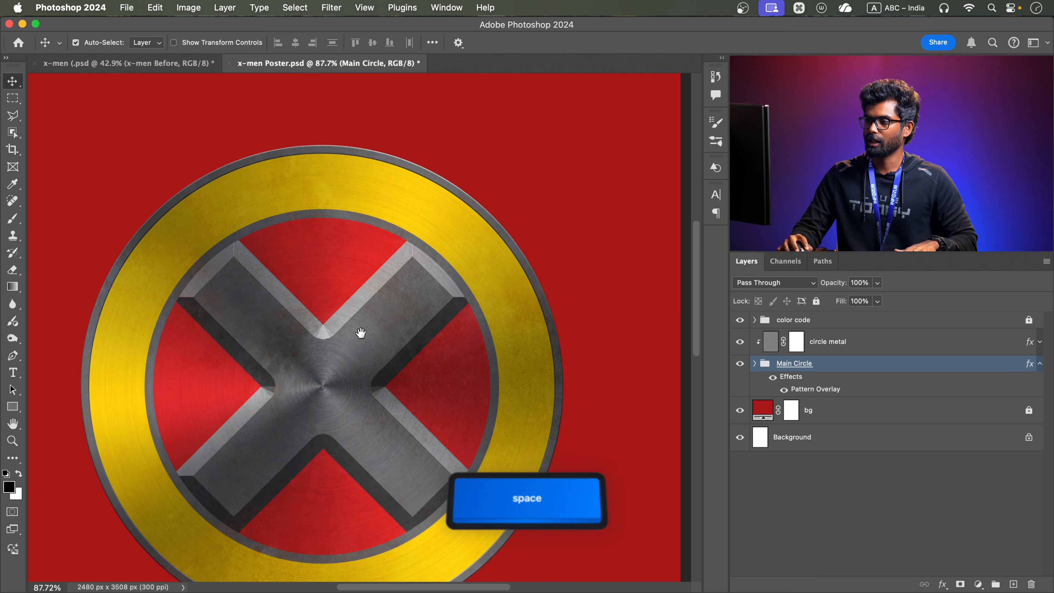
{"action": "left_click_drag", "start_coordinate": [354, 335], "coordinate": [365, 297]}
{"action": "left_click", "coordinate": [773, 378]}
{"action": "left_click", "coordinate": [773, 378]}
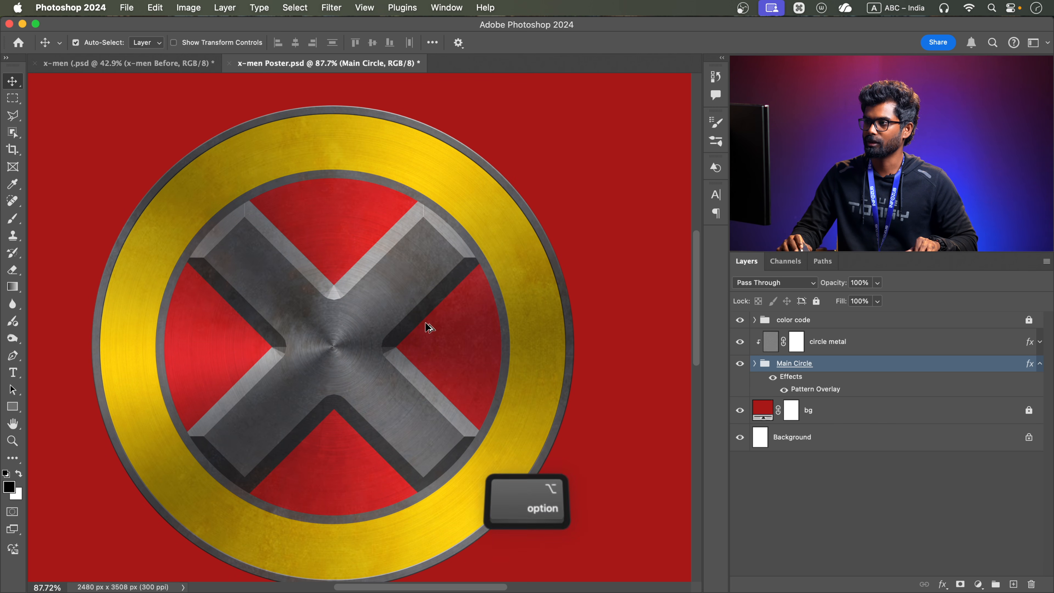
Examine the red inner circle's surface texture in the finished x-men reference file and compare it with the emblem in x-men Poster.psd
{"action": "left_click", "coordinate": [186, 64]}
{"action": "key", "text": "alt"}
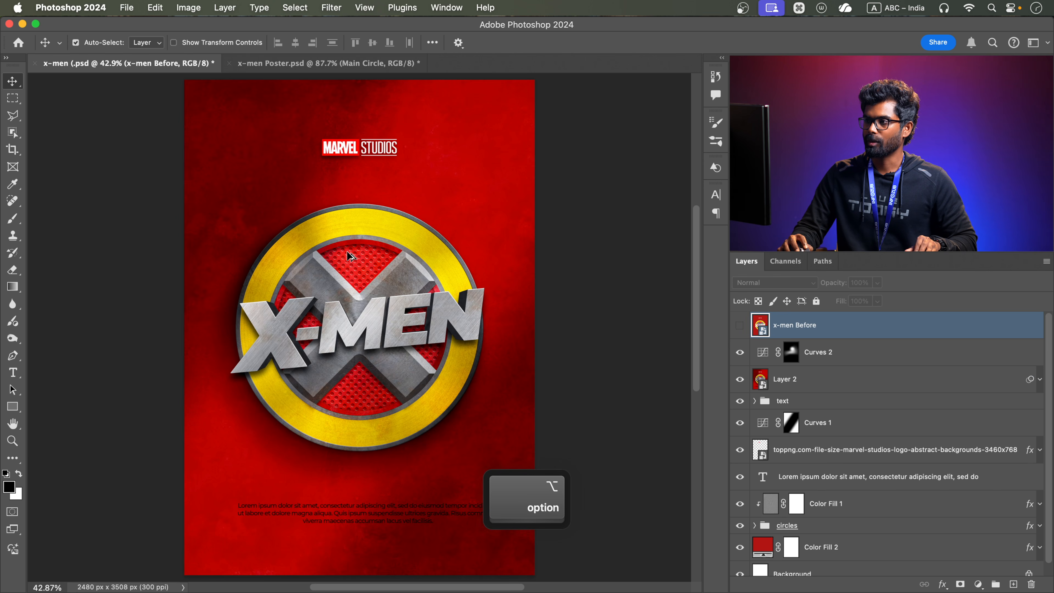
{"action": "scroll", "coordinate": [352, 251], "scroll_direction": "up", "scroll_amount": 5}
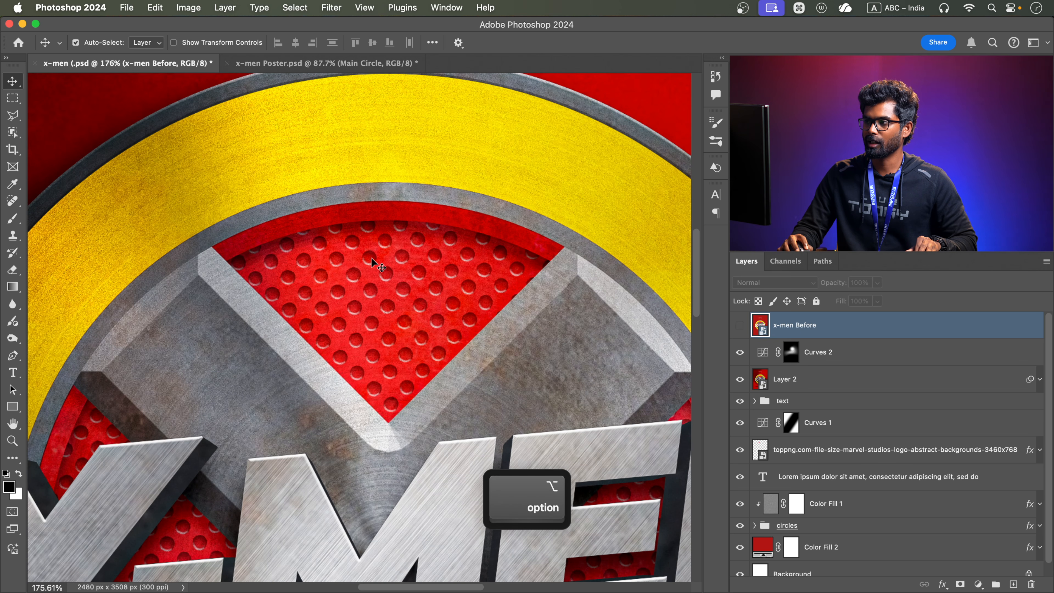
{"action": "scroll", "coordinate": [371, 271], "scroll_direction": "down", "scroll_amount": 5}
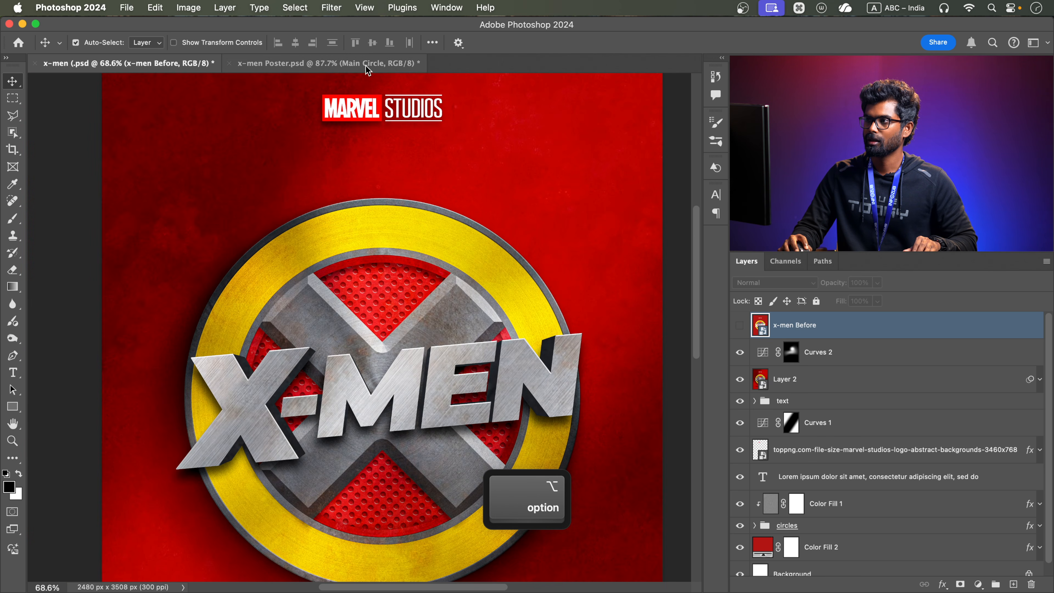
{"action": "left_click", "coordinate": [328, 63]}
{"action": "scroll", "coordinate": [381, 356], "scroll_direction": "down", "scroll_amount": 2}
{"action": "scroll", "coordinate": [381, 356], "scroll_direction": "up", "scroll_amount": 2}
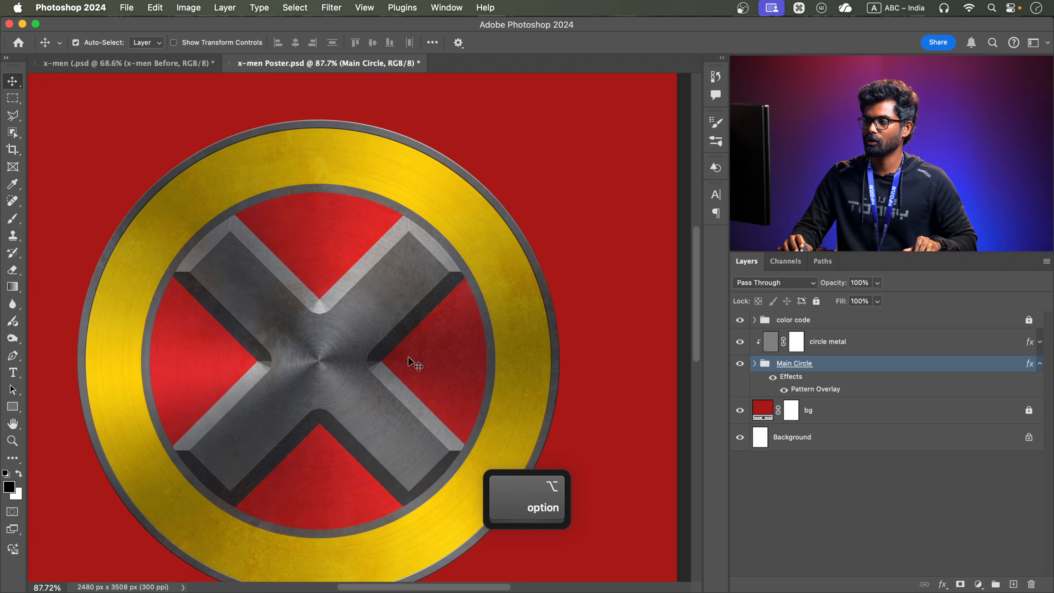
{"action": "scroll", "coordinate": [404, 353], "scroll_direction": "down", "scroll_amount": 2}
{"action": "key", "text": "space"}
{"action": "left_click_drag", "start_coordinate": [396, 346], "coordinate": [376, 341]}
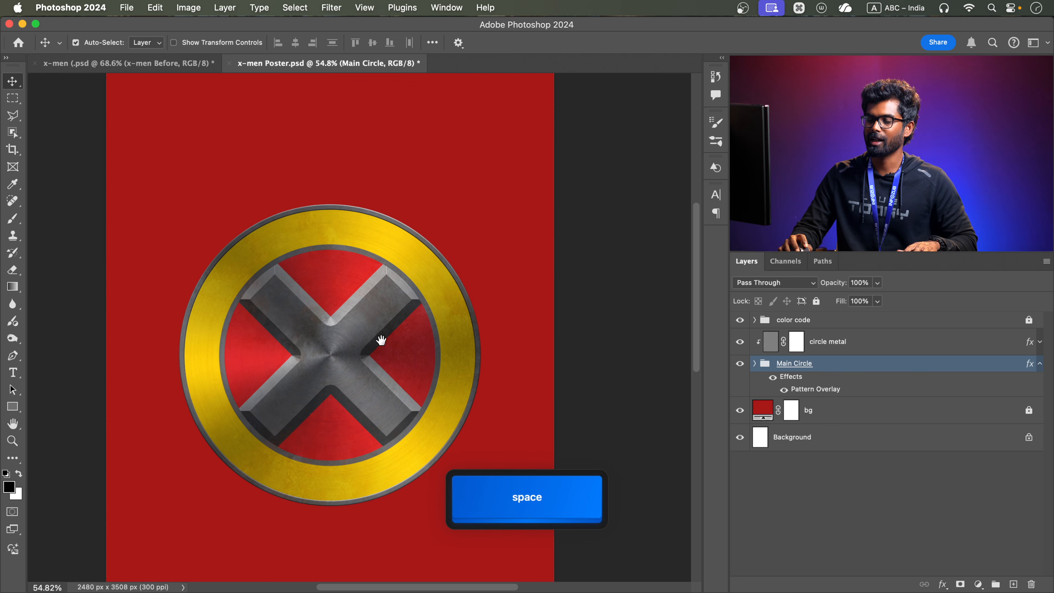
Create a new 2000 x 2000 px document at 72 ppi with a white background
{"action": "key", "text": "super+n"}
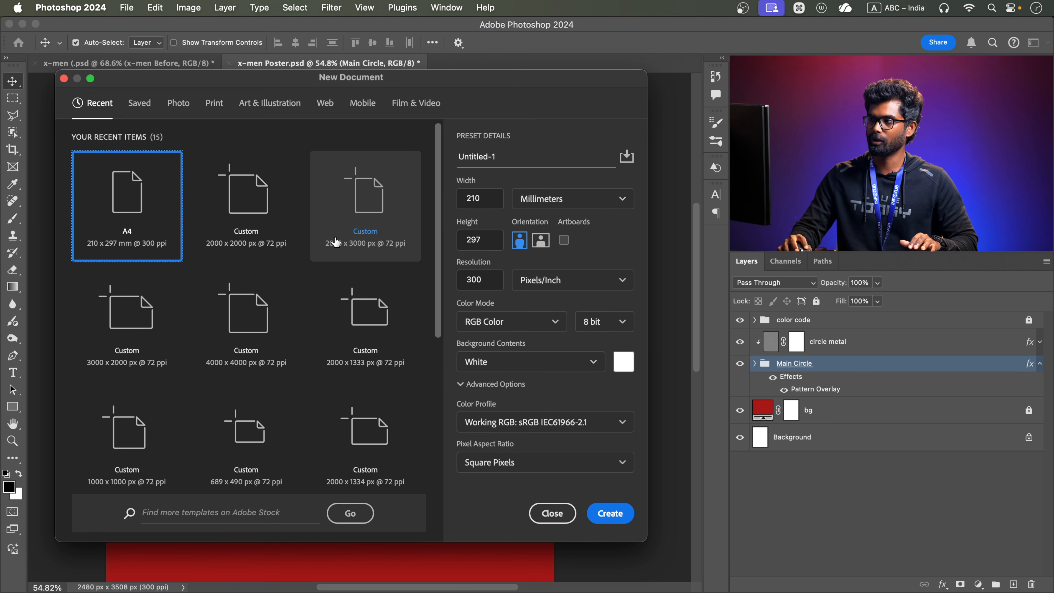
{"action": "left_click", "coordinate": [258, 195]}
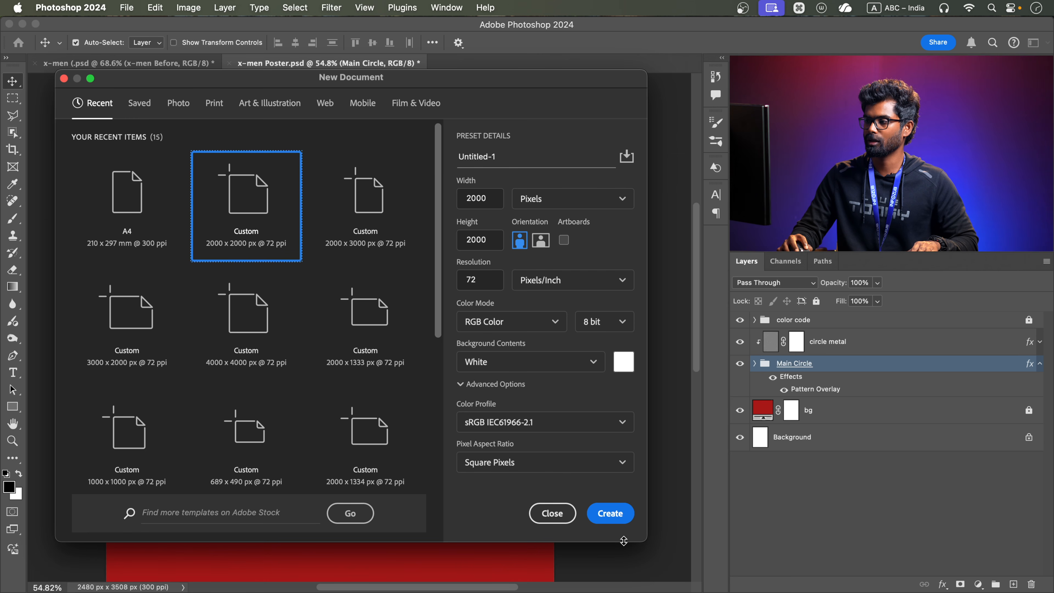
{"action": "left_click", "coordinate": [623, 515]}
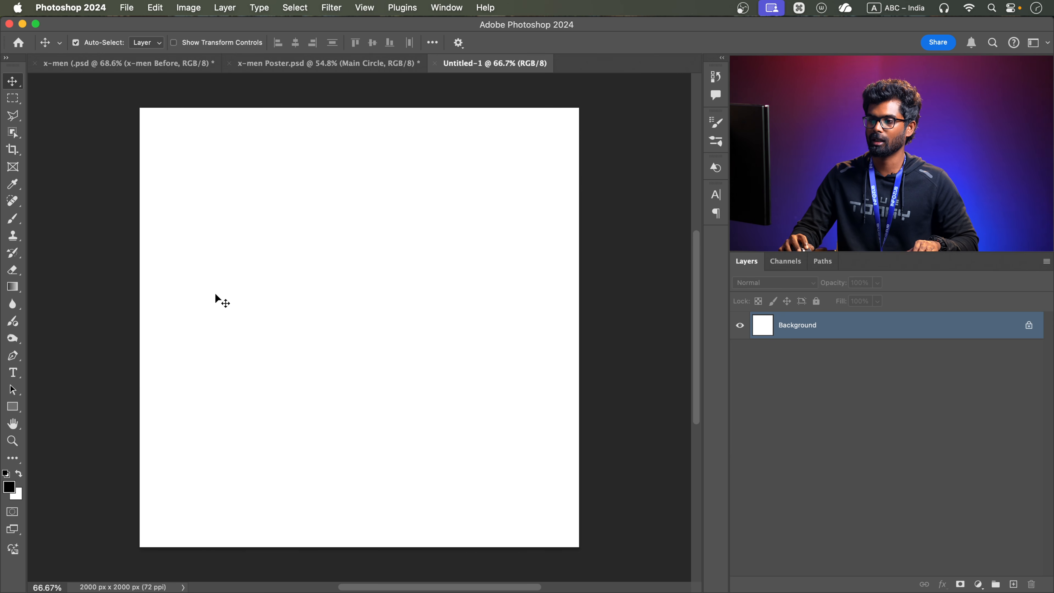
Draw a circle about 1132 px wide near the middle of the canvas and fill it with black
{"action": "left_click", "coordinate": [21, 407]}
{"action": "left_click", "coordinate": [62, 419]}
{"action": "left_click_drag", "start_coordinate": [347, 287], "coordinate": [485, 447]}
{"action": "left_click", "coordinate": [146, 42]}
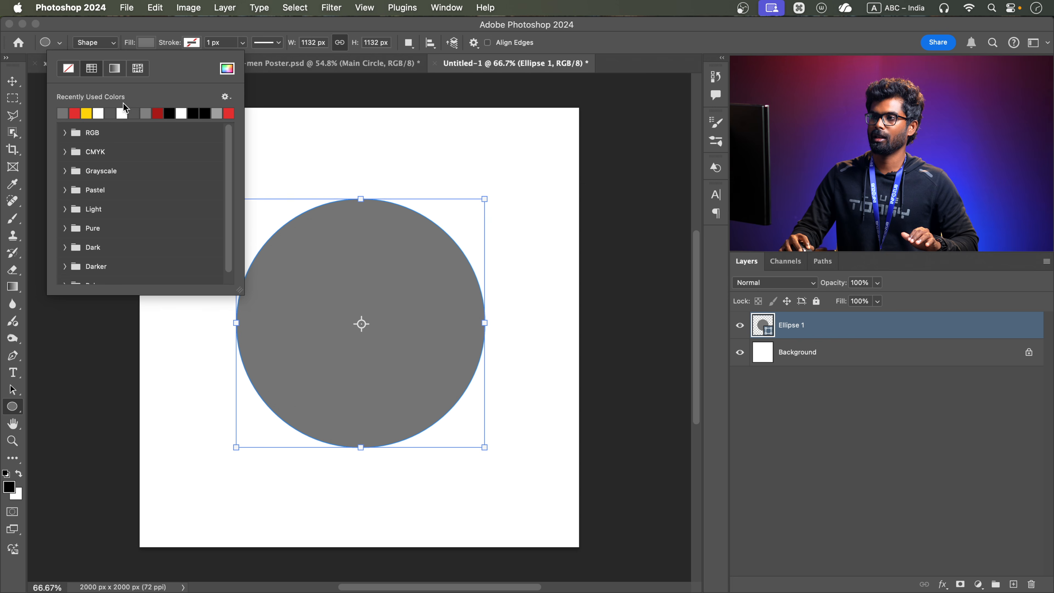
{"action": "left_click", "coordinate": [170, 114]}
{"action": "left_click", "coordinate": [12, 81]}
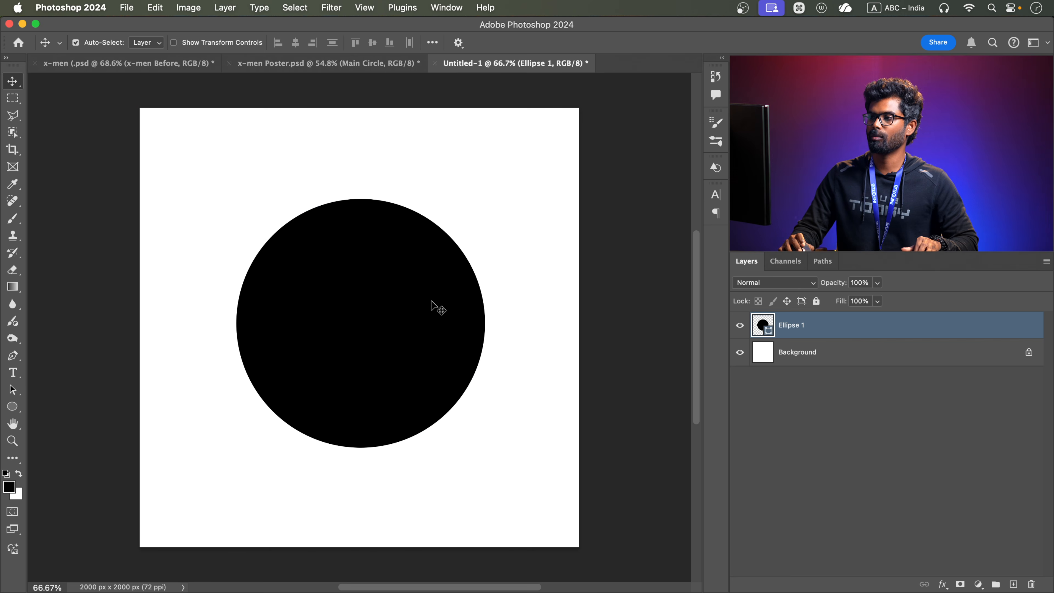
Turn on Pattern Preview for the new document
{"action": "scroll", "coordinate": [468, 337], "scroll_direction": "down", "scroll_amount": 2}
{"action": "left_click_drag", "start_coordinate": [425, 316], "coordinate": [353, 200]}
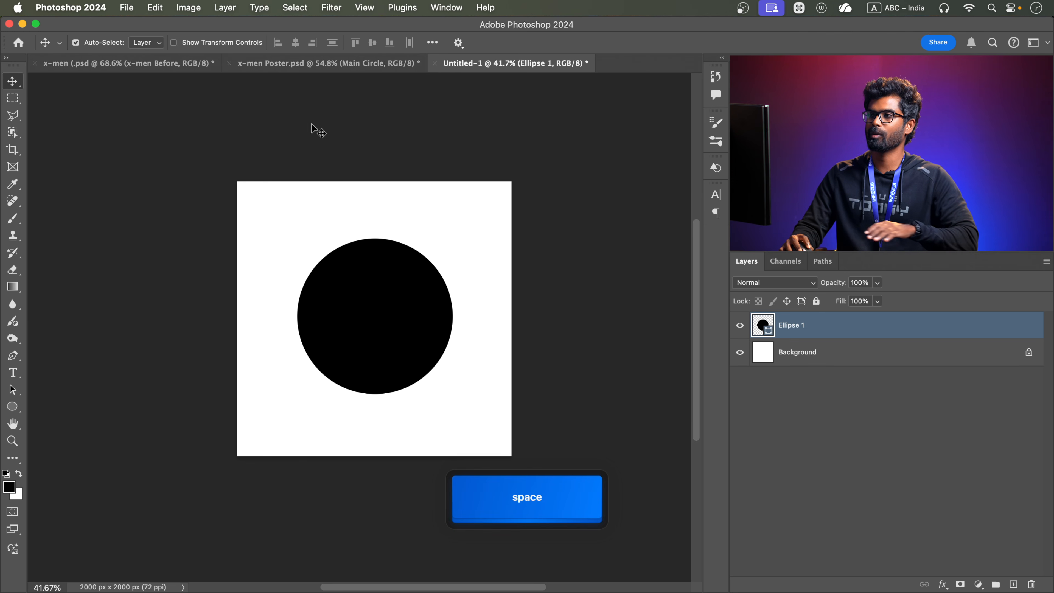
{"action": "left_click", "coordinate": [365, 7]}
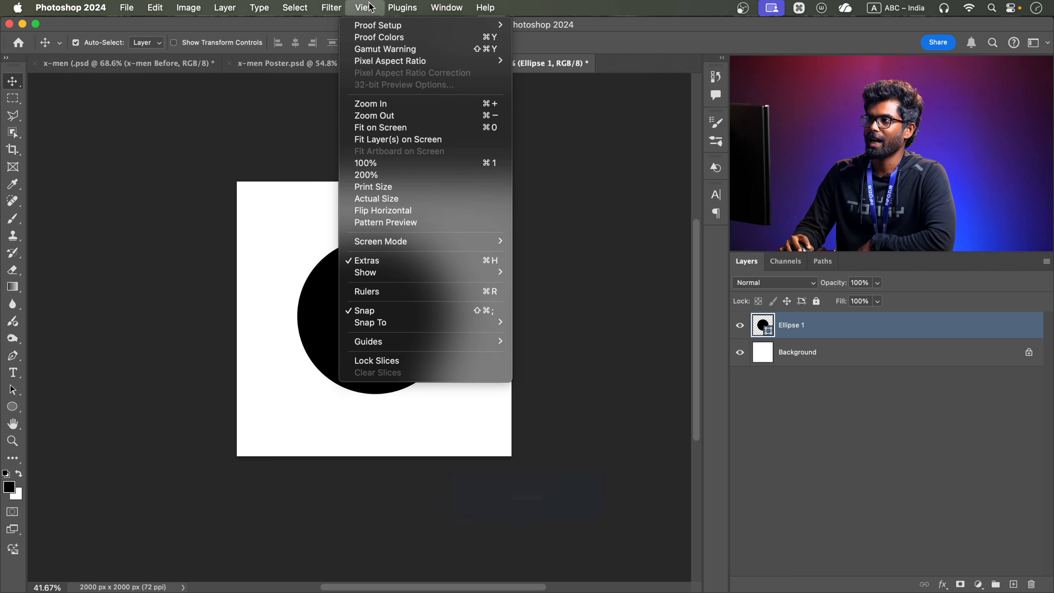
{"action": "left_click", "coordinate": [378, 223]}
{"action": "left_click", "coordinate": [532, 251]}
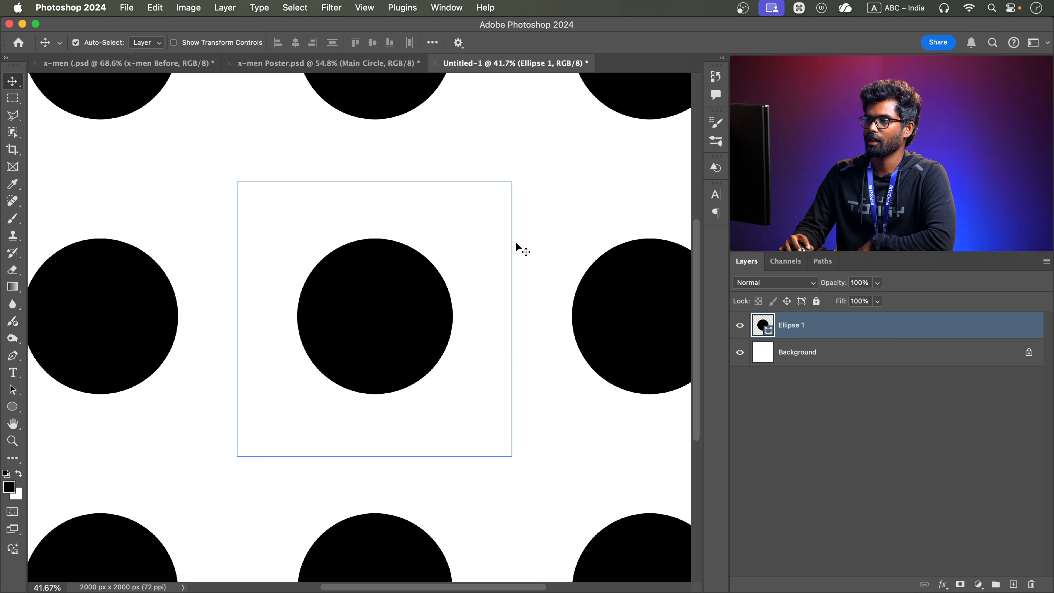
Move the black circle so it is centred on the canvas's upper-left corner and repeats at all four corners
{"action": "scroll", "coordinate": [425, 306], "scroll_direction": "down", "scroll_amount": 3}
{"action": "scroll", "coordinate": [426, 305], "scroll_direction": "down", "scroll_amount": 3}
{"action": "scroll", "coordinate": [418, 303], "scroll_direction": "up", "scroll_amount": 3}
{"action": "left_click_drag", "start_coordinate": [417, 307], "coordinate": [365, 255]}
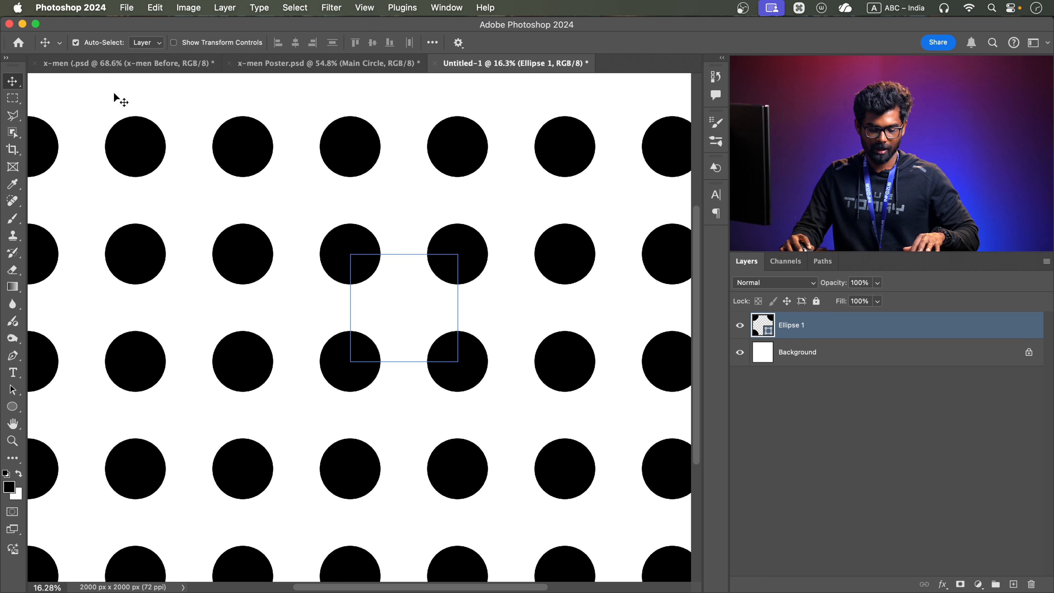
Select the whole canvas and define it as a pattern named "dots"
{"action": "key", "text": "super+a"}
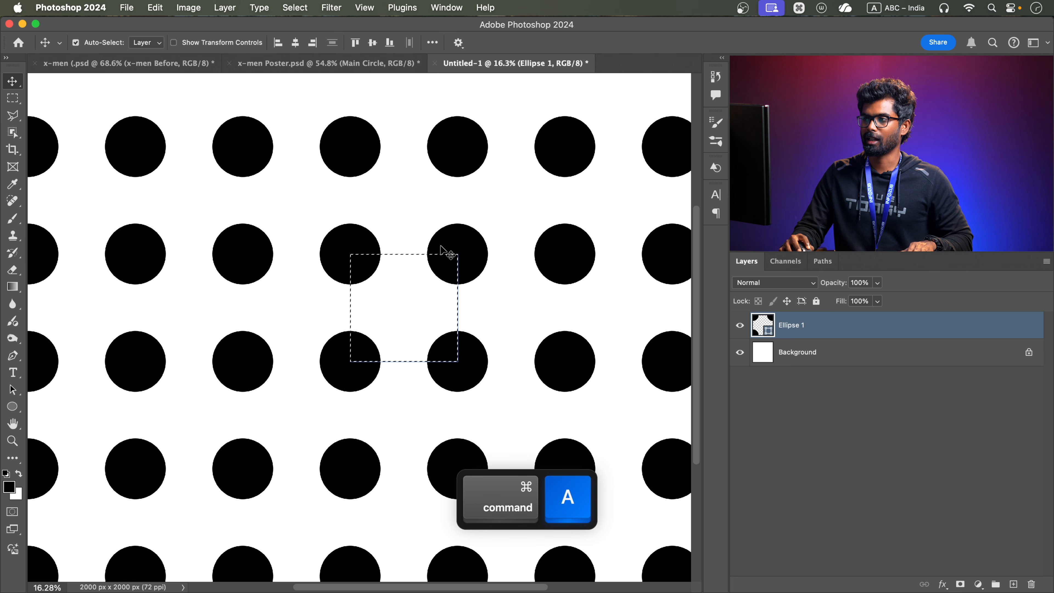
{"action": "left_click", "coordinate": [168, 8]}
{"action": "left_click", "coordinate": [193, 390]}
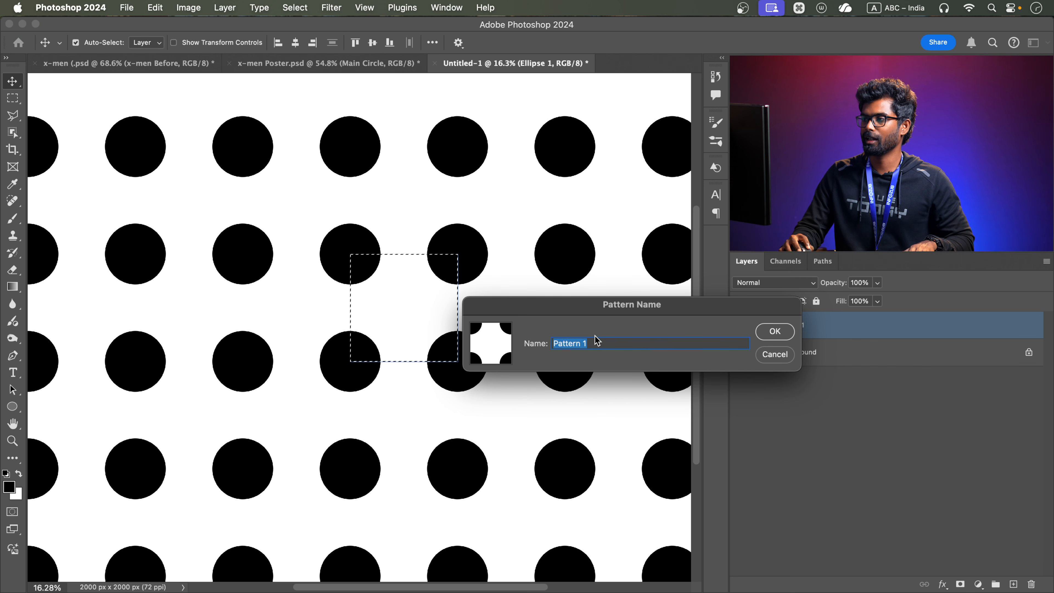
{"action": "type", "text": "dots"}
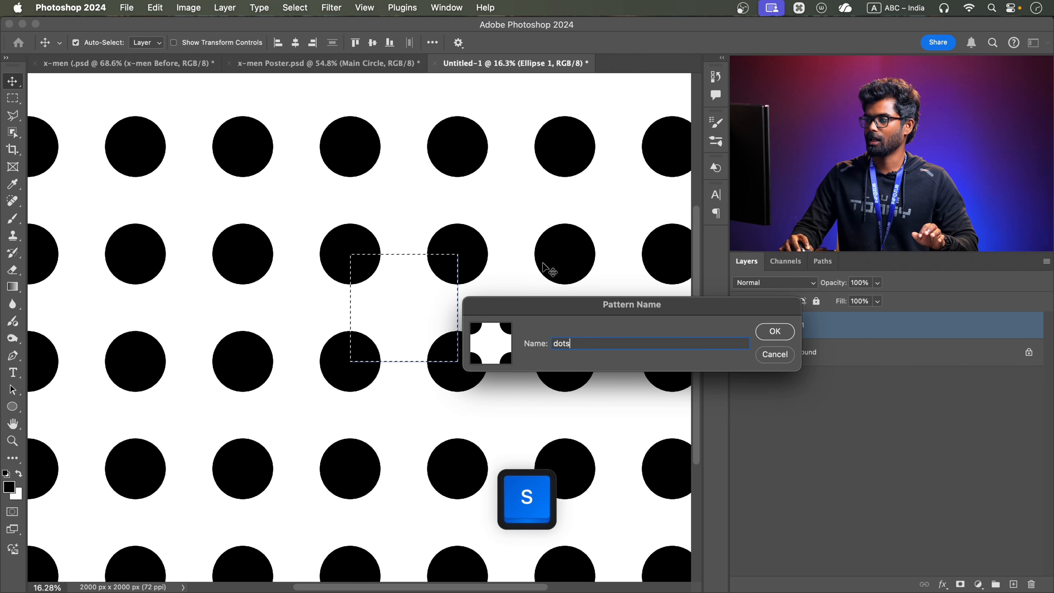
{"action": "left_click", "coordinate": [774, 331]}
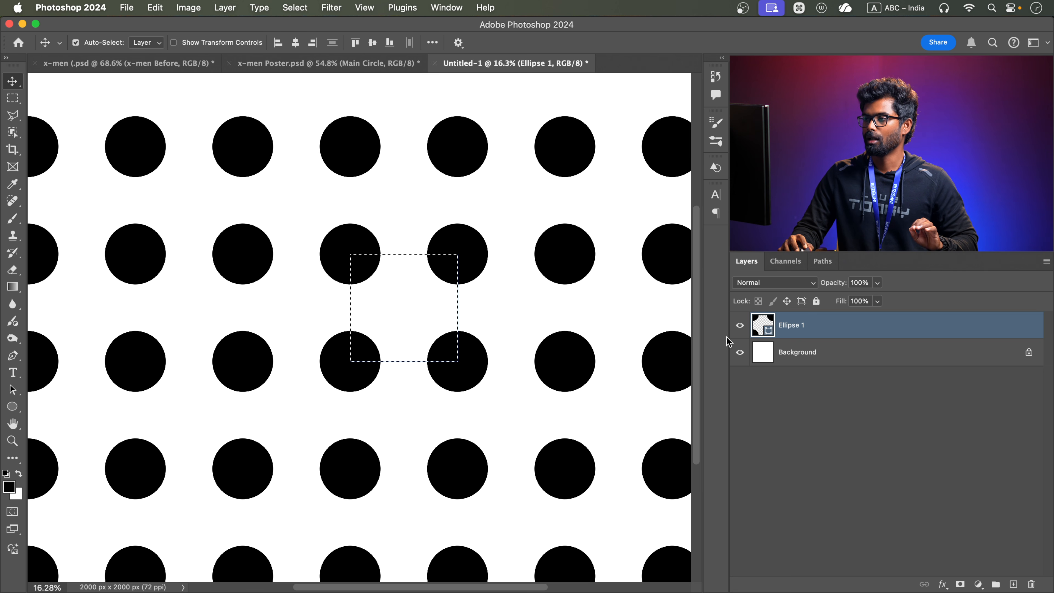
Hide the white Background layer behind the circle
{"action": "left_click", "coordinate": [771, 354]}
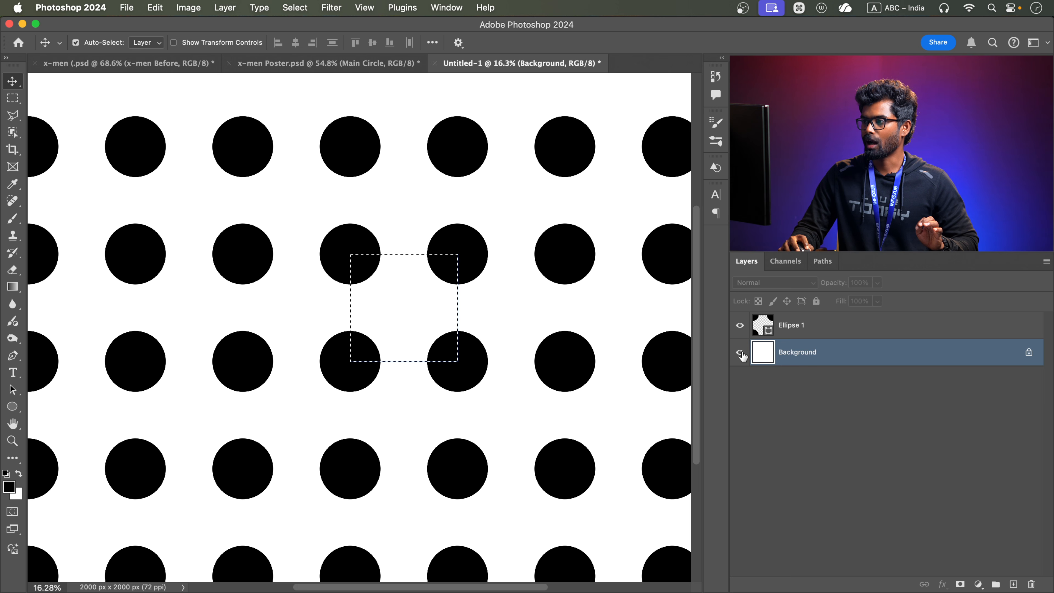
{"action": "left_click", "coordinate": [740, 353]}
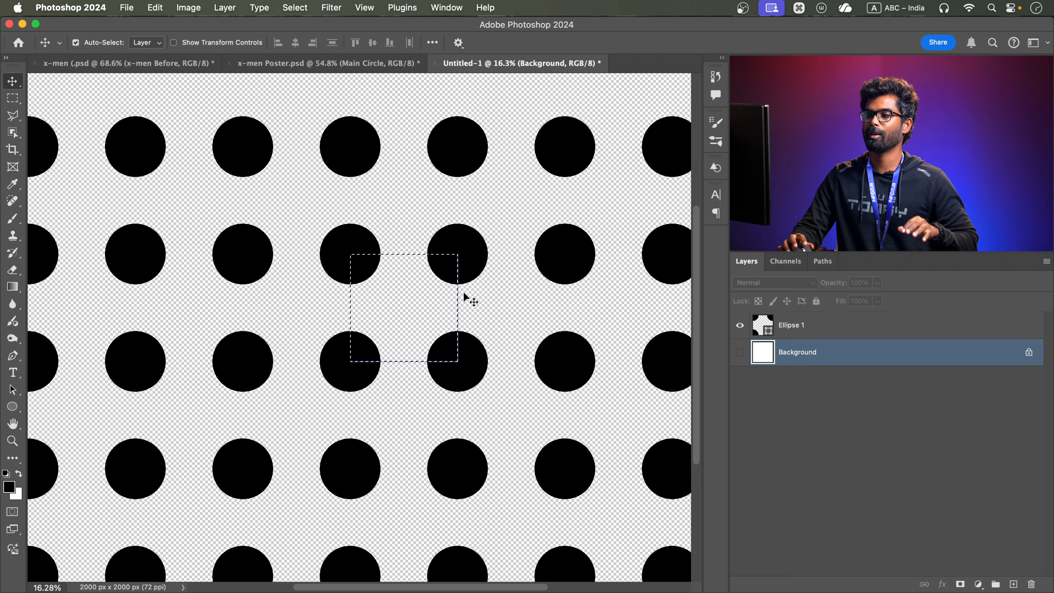
Define the transparent dot tile as a pattern named "Dots Png" and close the untitled document without saving
{"action": "left_click", "coordinate": [155, 7]}
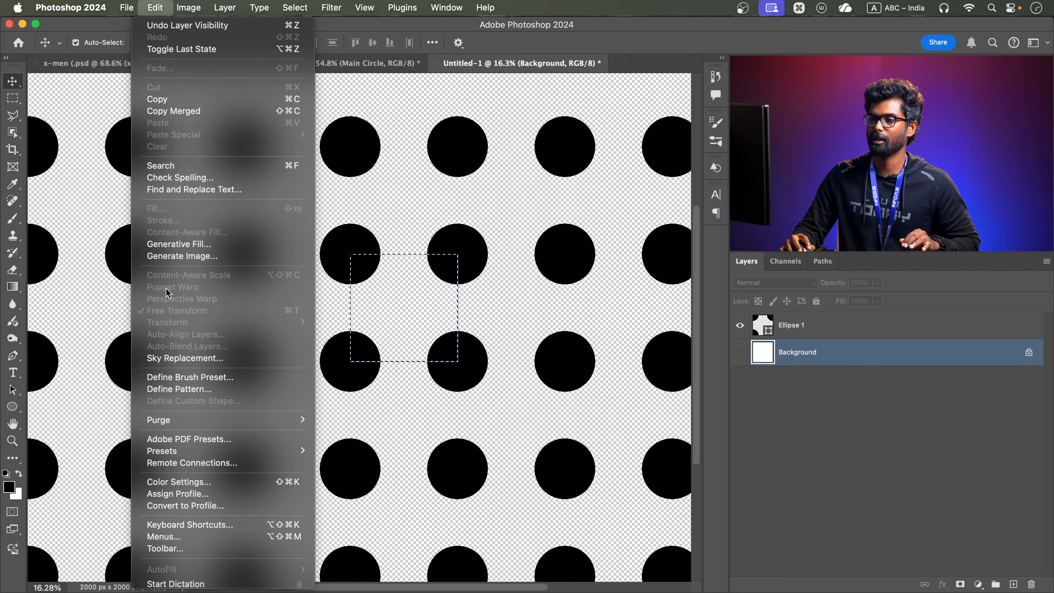
{"action": "left_click", "coordinate": [179, 389]}
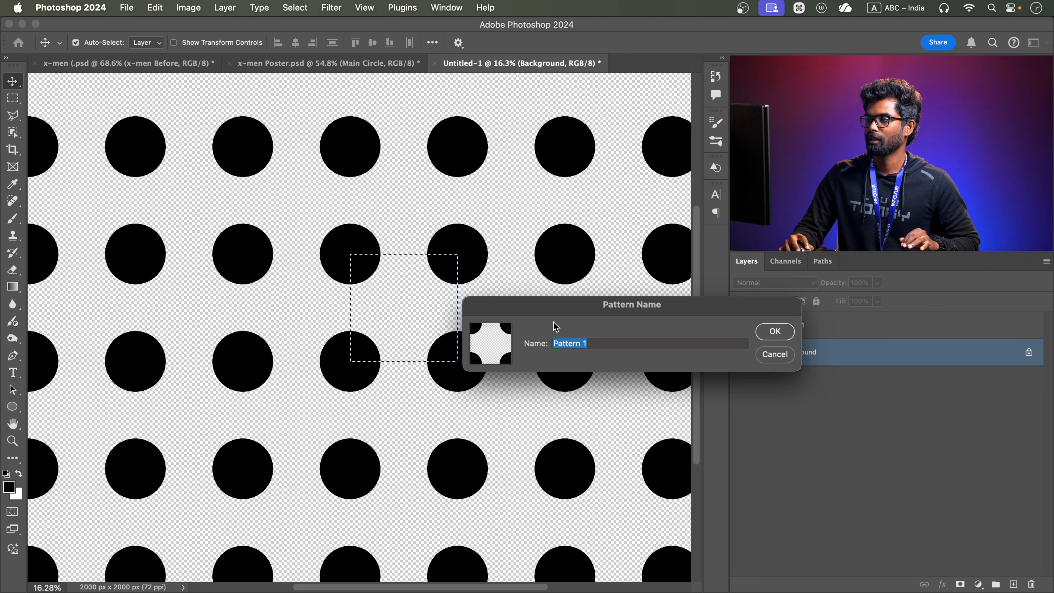
{"action": "type", "text": "D"}
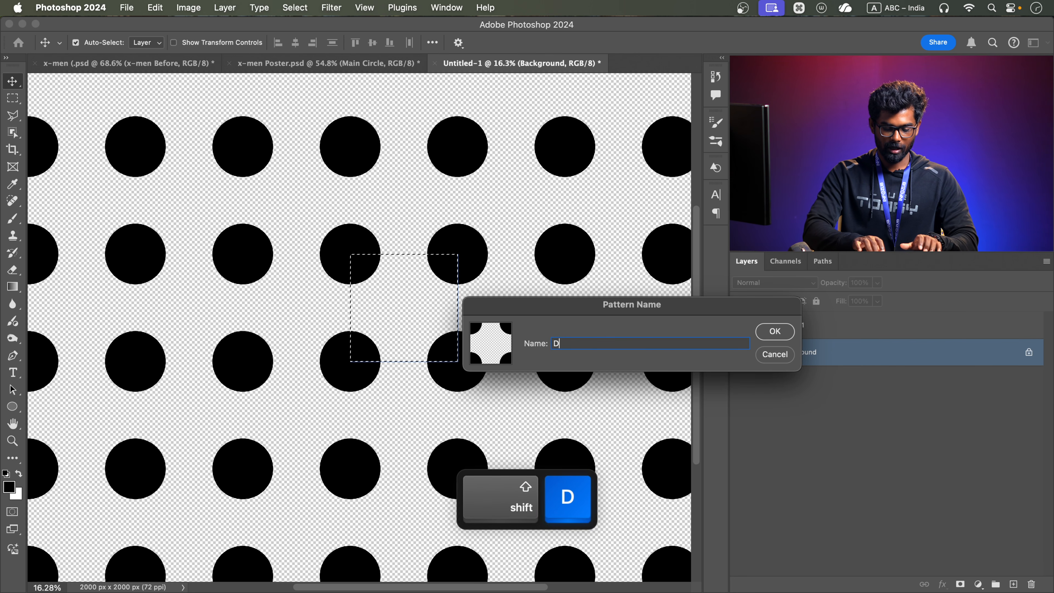
{"action": "type", "text": "ots Png"}
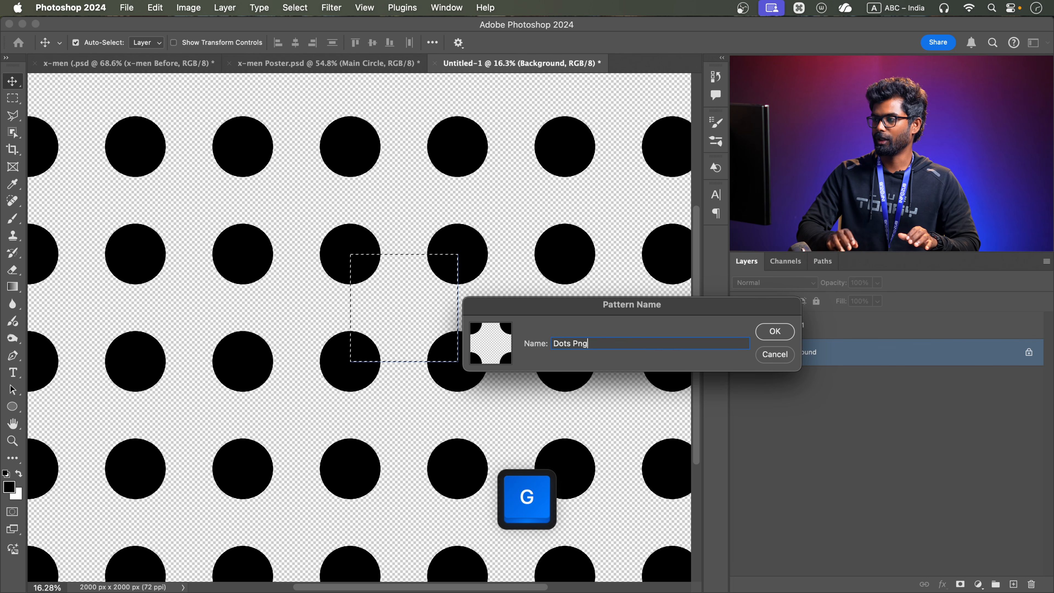
{"action": "key", "text": "Return"}
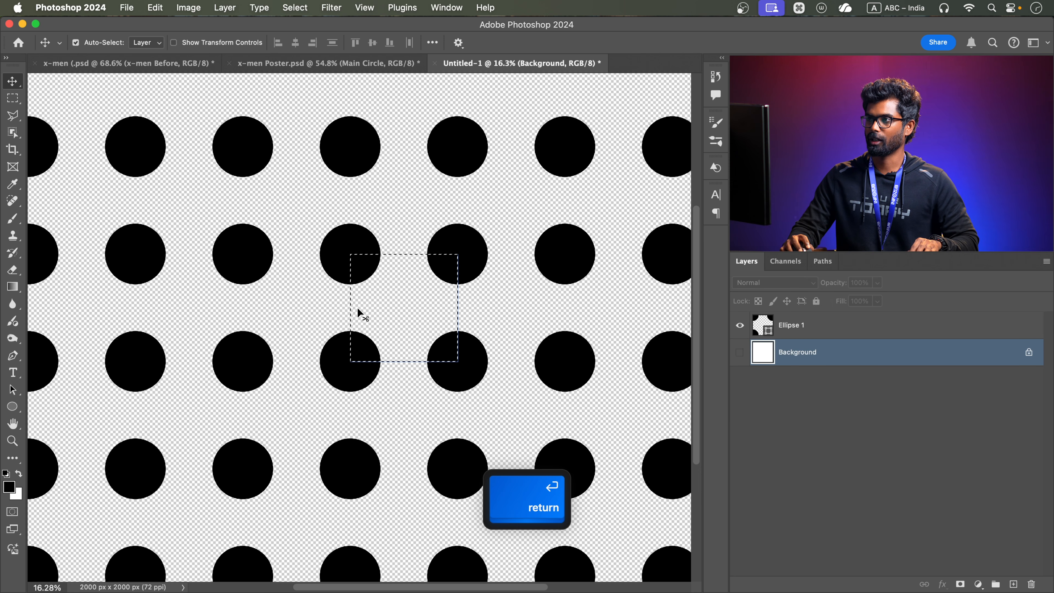
{"action": "left_click", "coordinate": [435, 64]}
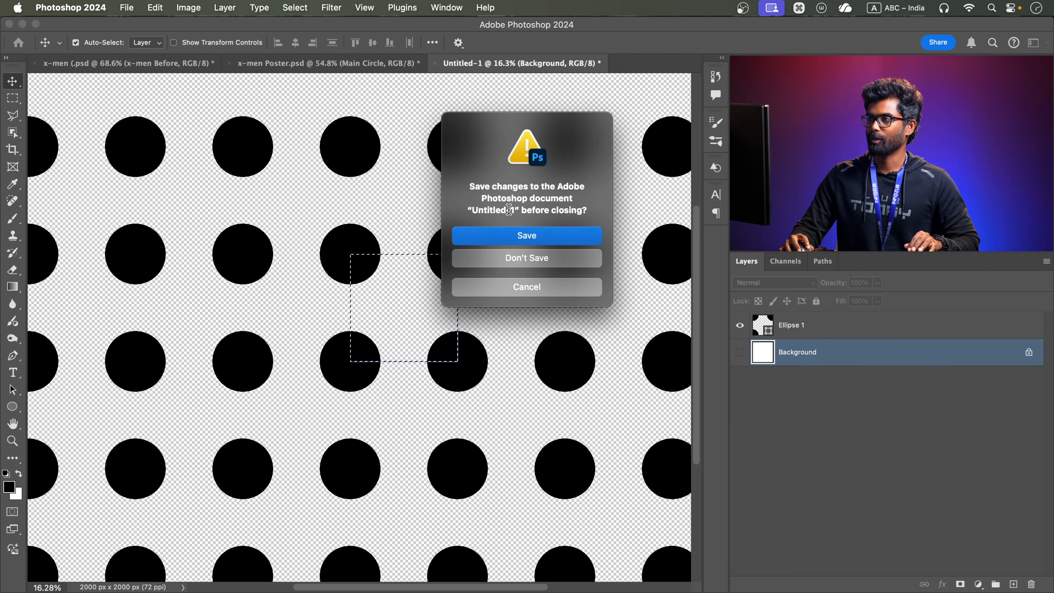
{"action": "left_click", "coordinate": [511, 255]}
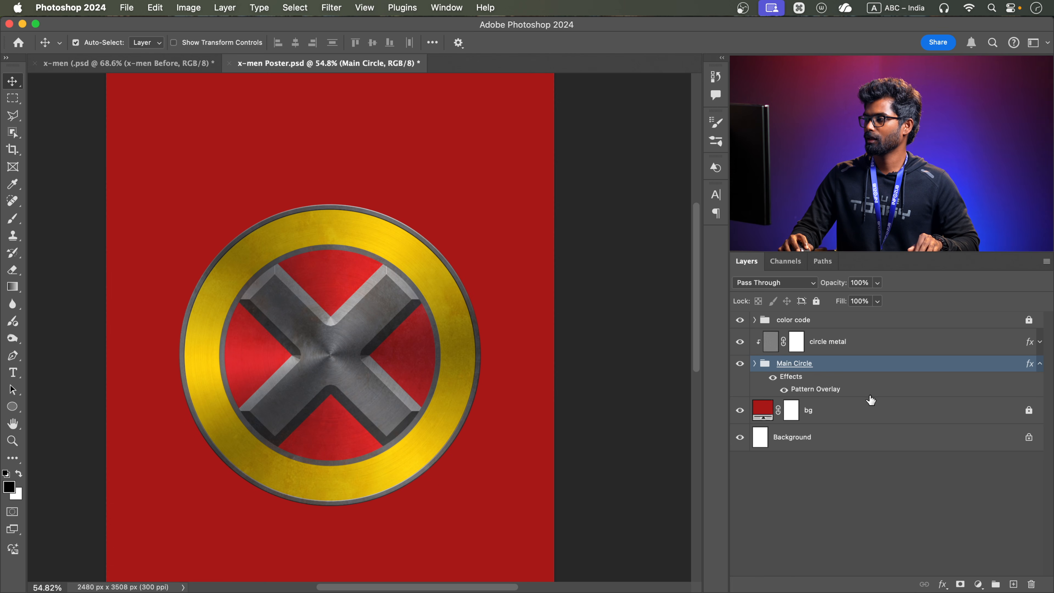
Expand the Main Circle group, collapse the effect lists of its contents and select the red circle layer
{"action": "left_click", "coordinate": [755, 364]}
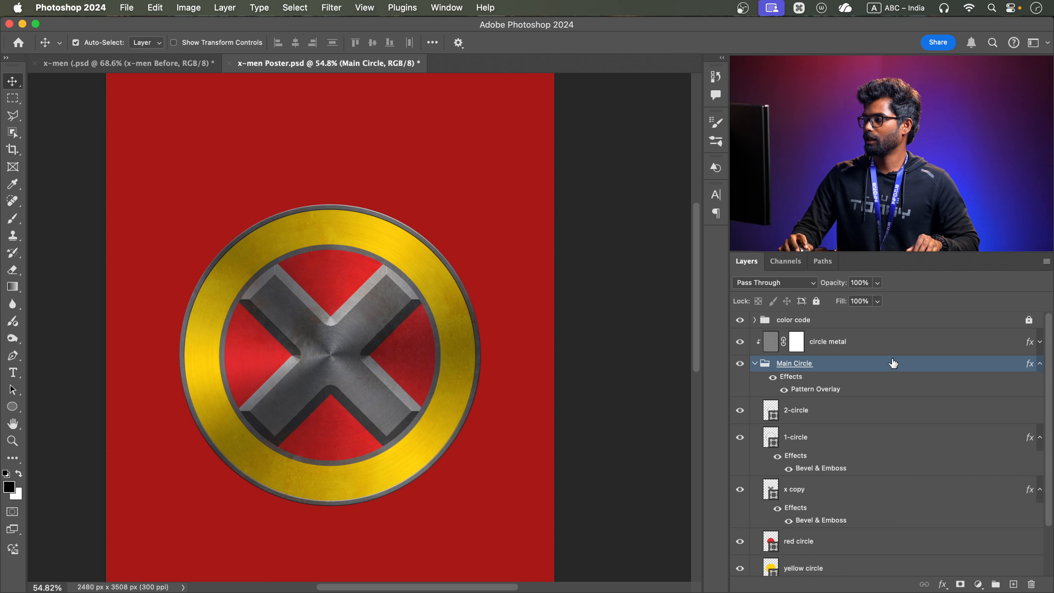
{"action": "left_click", "coordinate": [1040, 364]}
{"action": "scroll", "coordinate": [820, 494], "scroll_direction": "down", "scroll_amount": 1}
{"action": "left_click", "coordinate": [1040, 392]}
{"action": "left_click", "coordinate": [1035, 438]}
{"action": "left_click", "coordinate": [808, 468]}
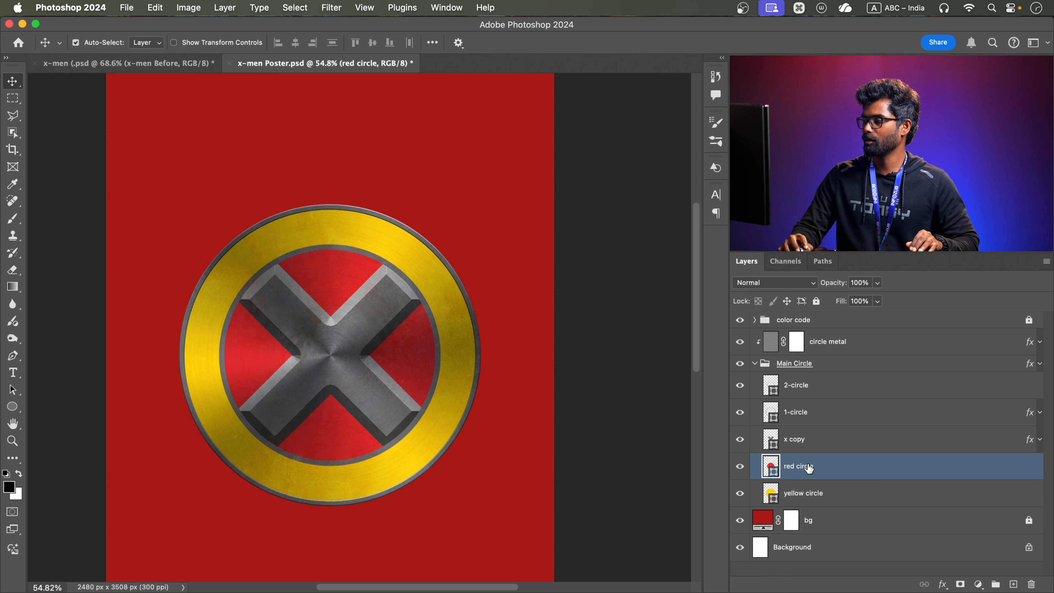
Add a Pattern fill layer directly above the red circle layer using the "Dots Png" pattern
{"action": "left_click", "coordinate": [978, 584]}
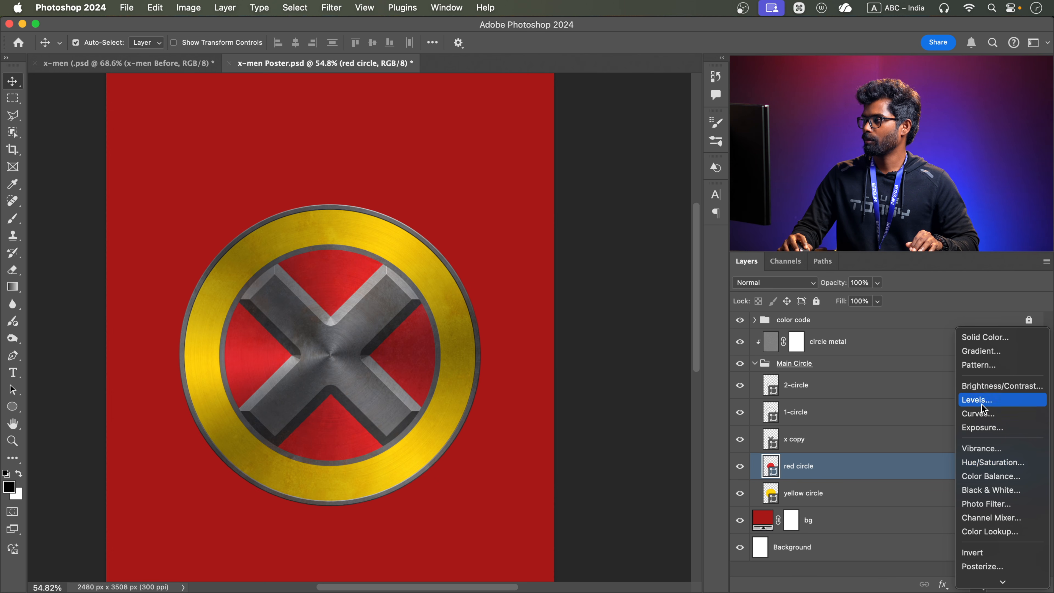
{"action": "left_click", "coordinate": [981, 366]}
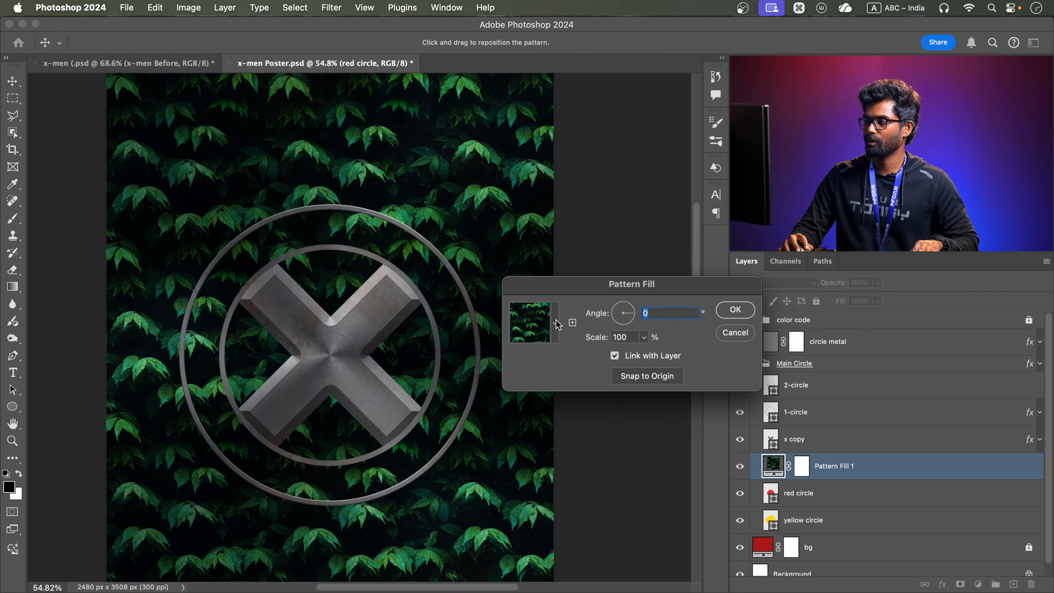
{"action": "left_click", "coordinate": [556, 323]}
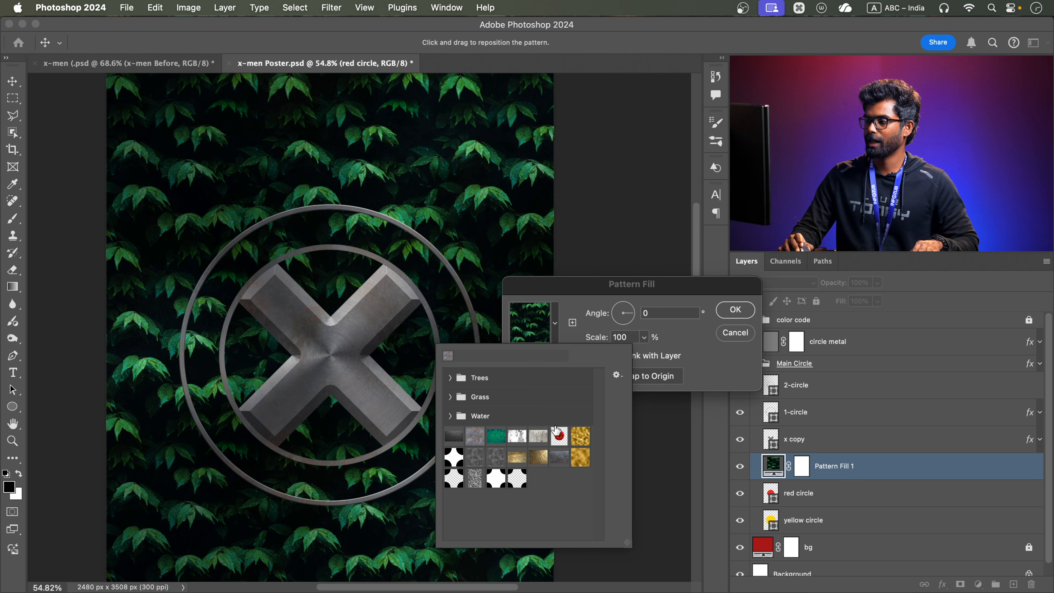
{"action": "left_click", "coordinate": [518, 479]}
{"action": "left_click", "coordinate": [670, 289]}
Set the pattern fill's scale to 2%
{"action": "left_click", "coordinate": [644, 338]}
{"action": "left_click_drag", "start_coordinate": [644, 357], "coordinate": [619, 360]}
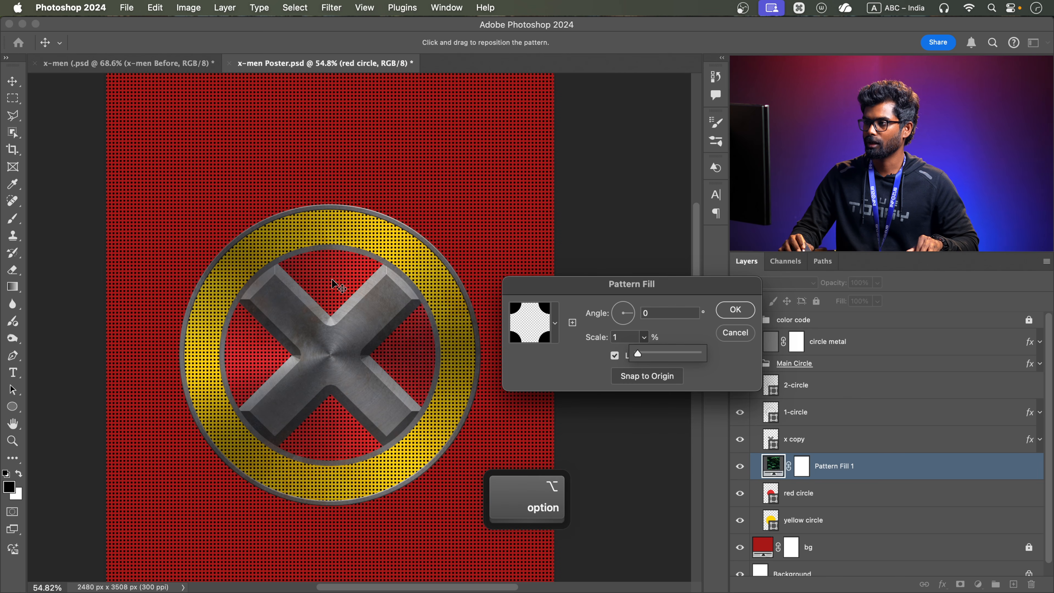
{"action": "scroll", "coordinate": [353, 278], "scroll_direction": "up", "scroll_amount": 10}
{"action": "double_click", "coordinate": [621, 337]}
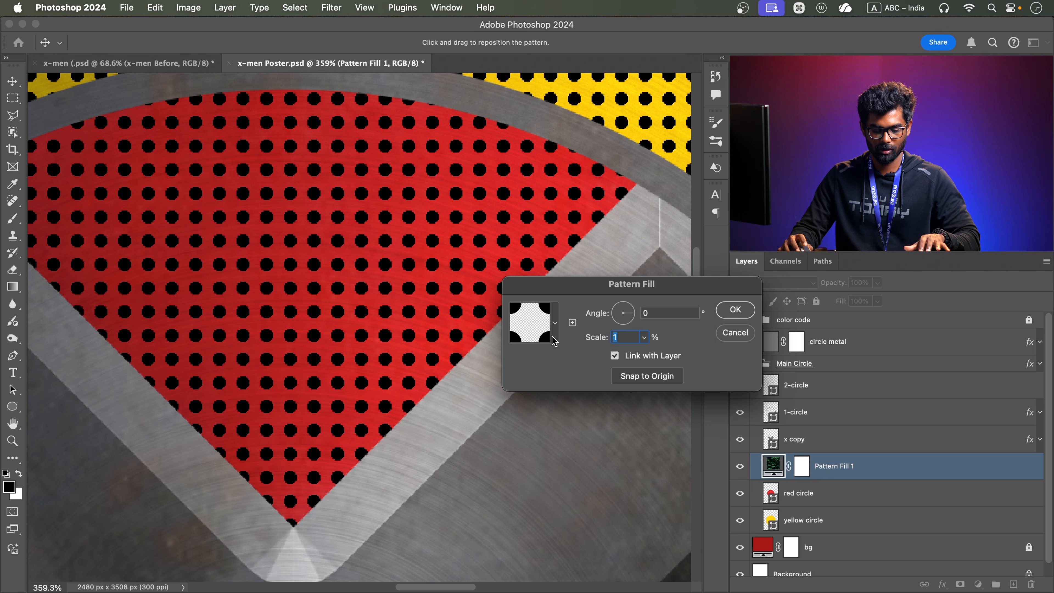
{"action": "type", "text": "2"}
{"action": "scroll", "coordinate": [401, 327], "scroll_direction": "down", "scroll_amount": 5}
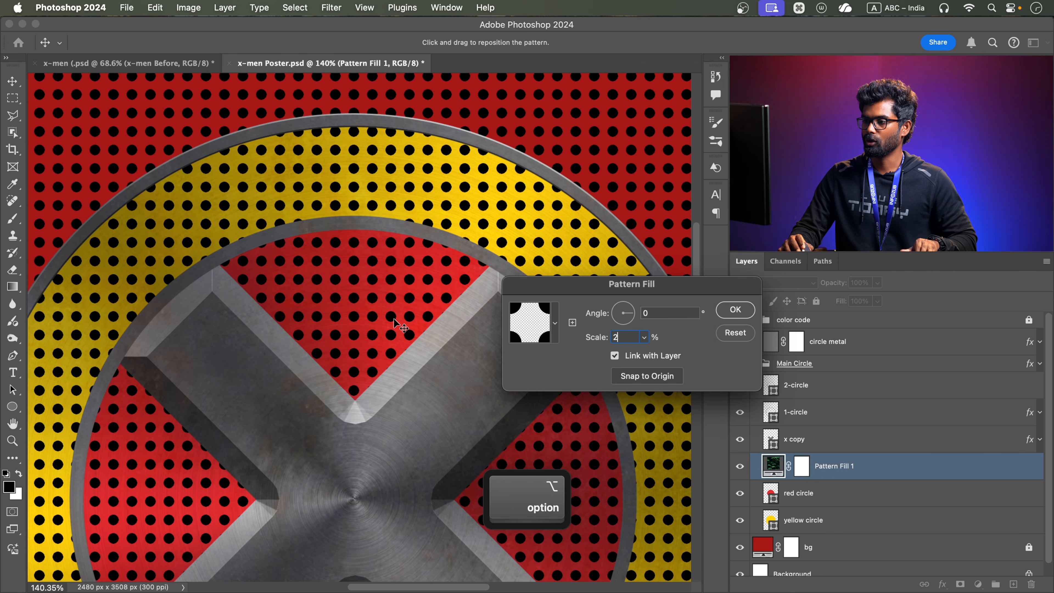
{"action": "left_click_drag", "start_coordinate": [359, 297], "coordinate": [316, 150]}
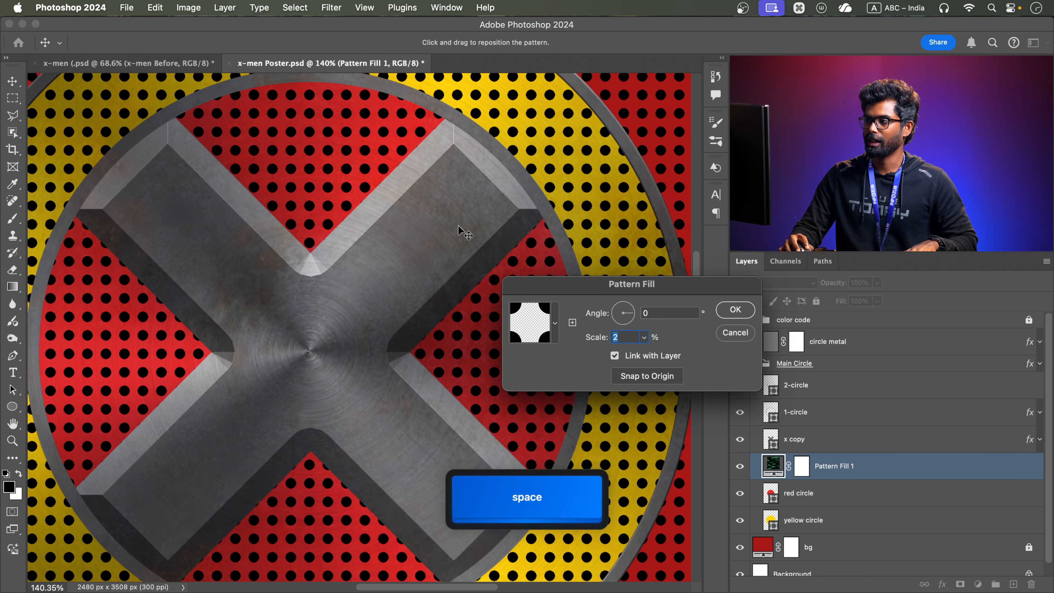
Set the dot pattern's angle to 45° and accept the pattern fill
{"action": "left_click_drag", "start_coordinate": [633, 315], "coordinate": [632, 309]}
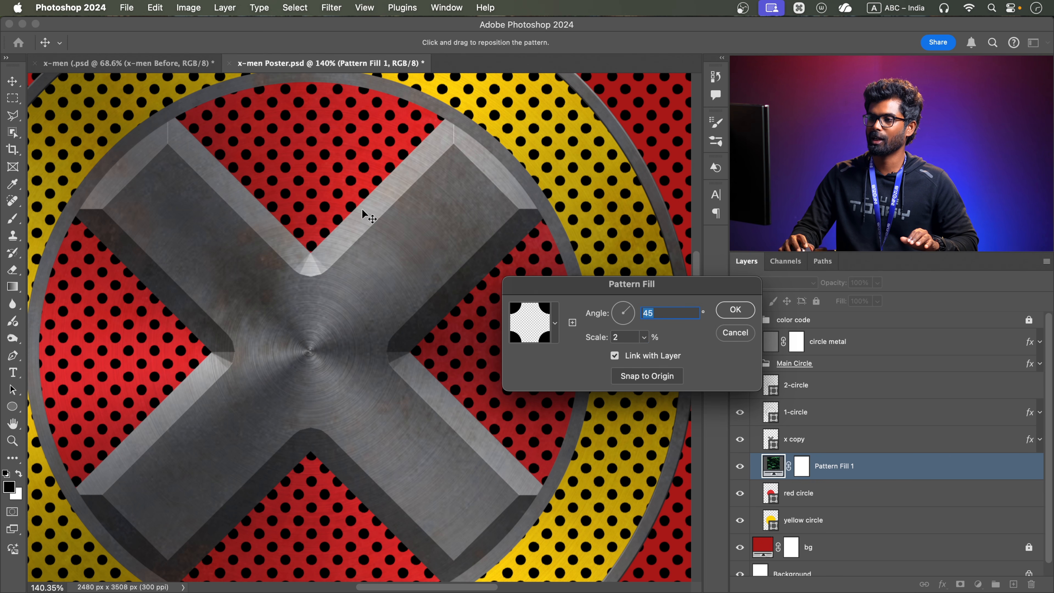
{"action": "left_click", "coordinate": [741, 314]}
{"action": "scroll", "coordinate": [412, 350], "scroll_direction": "down", "scroll_amount": 5}
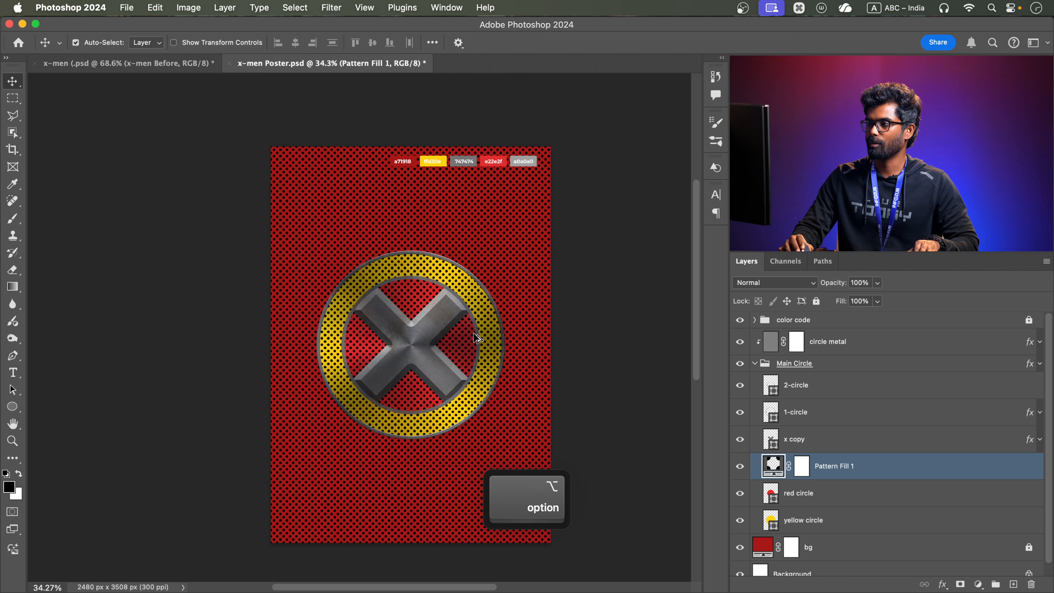
{"action": "scroll", "coordinate": [474, 332], "scroll_direction": "up", "scroll_amount": 4}
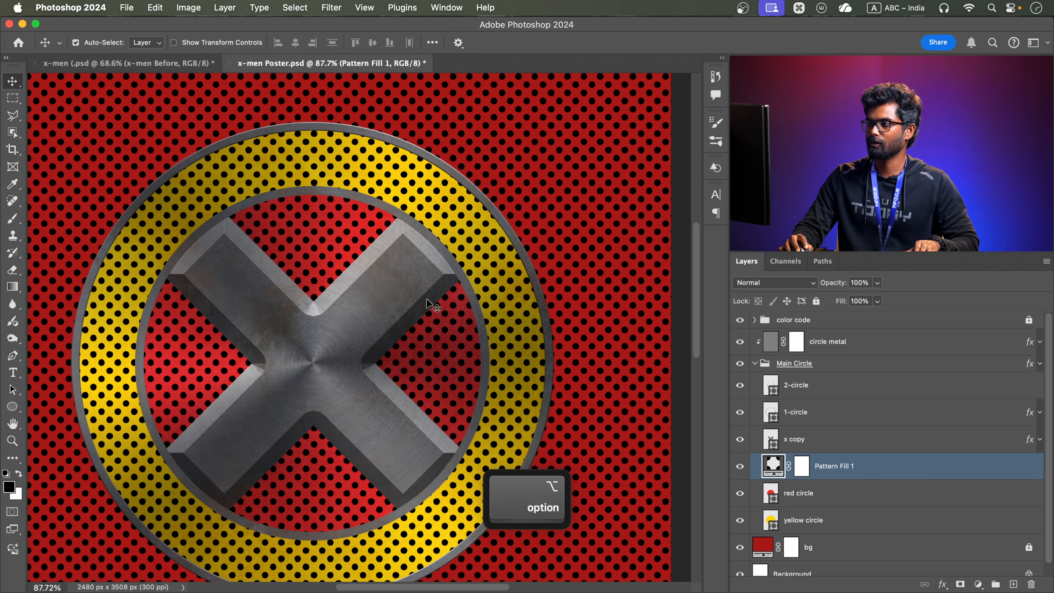
Rasterize the dot pattern fill layer and remove its layer mask
{"action": "right_click", "coordinate": [882, 474]}
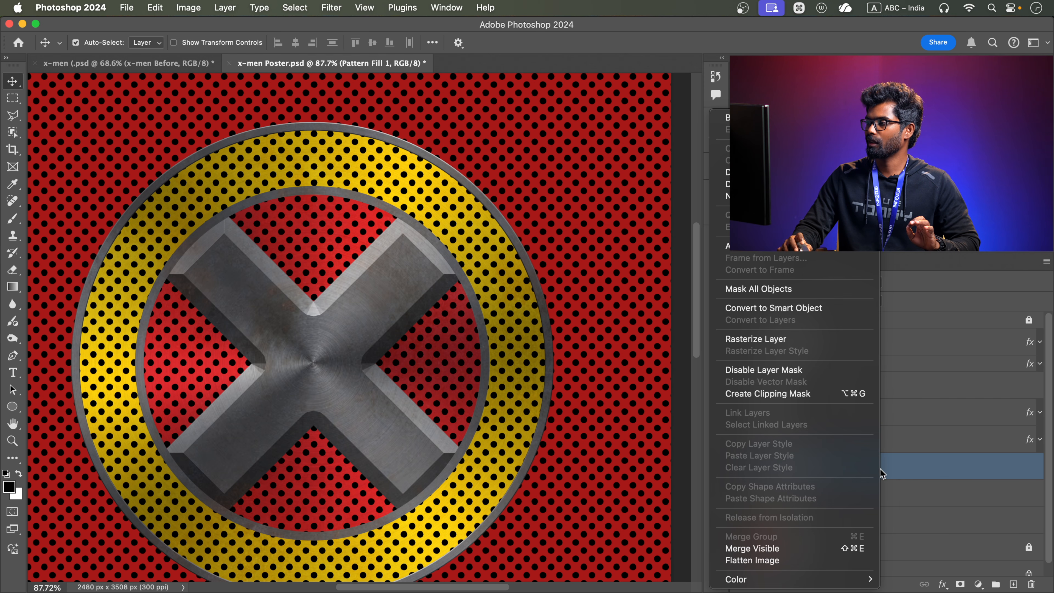
{"action": "left_click", "coordinate": [784, 337]}
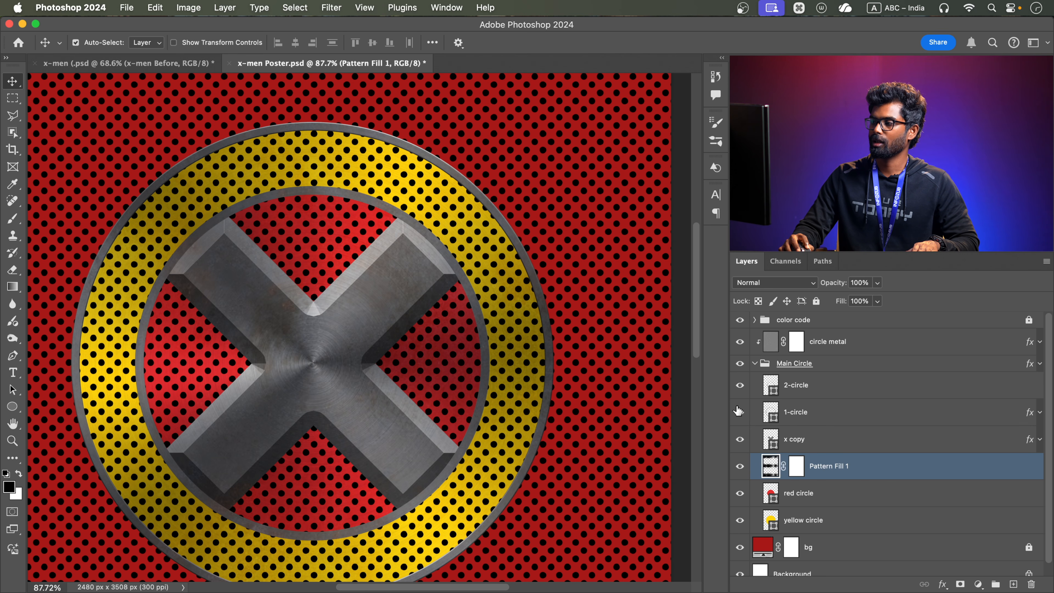
{"action": "left_click", "coordinate": [800, 470]}
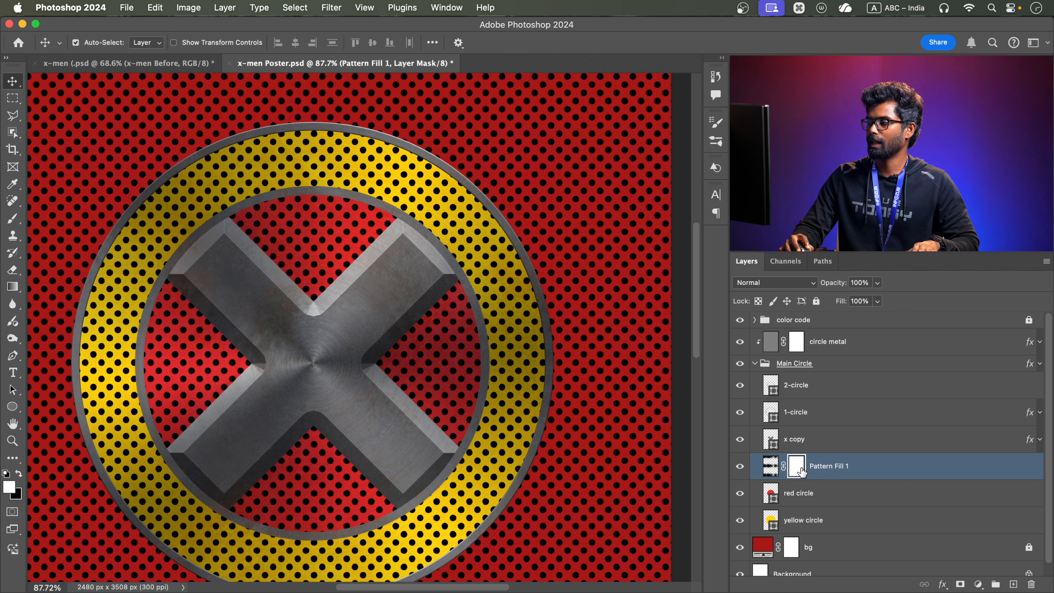
{"action": "left_click_drag", "start_coordinate": [800, 468], "coordinate": [1032, 585]}
{"action": "left_click", "coordinate": [568, 246]}
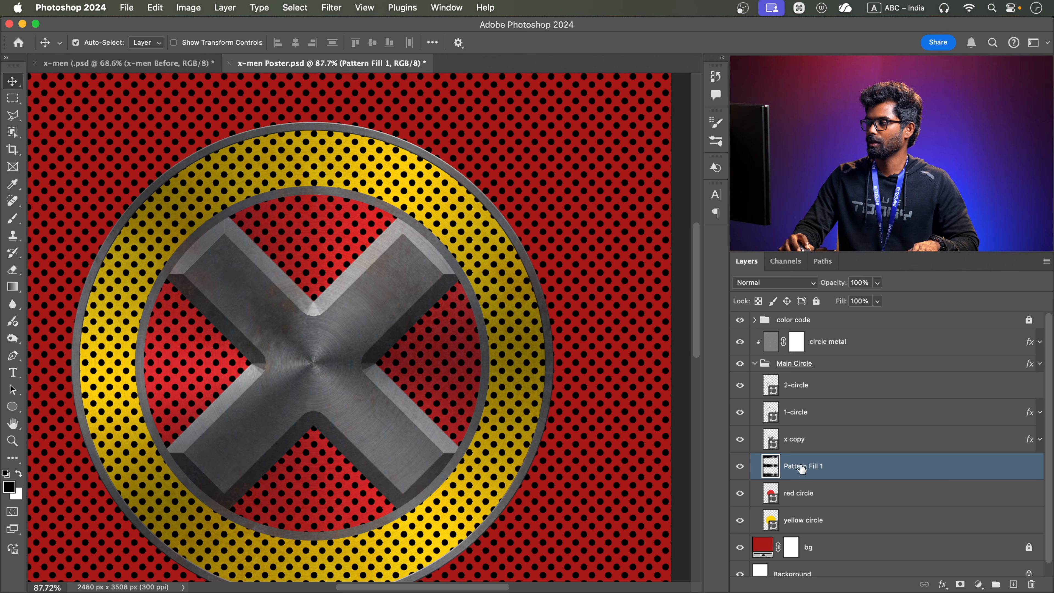
Rename the rasterized dot pattern layer as "round pattern"
{"action": "double_click", "coordinate": [800, 466]}
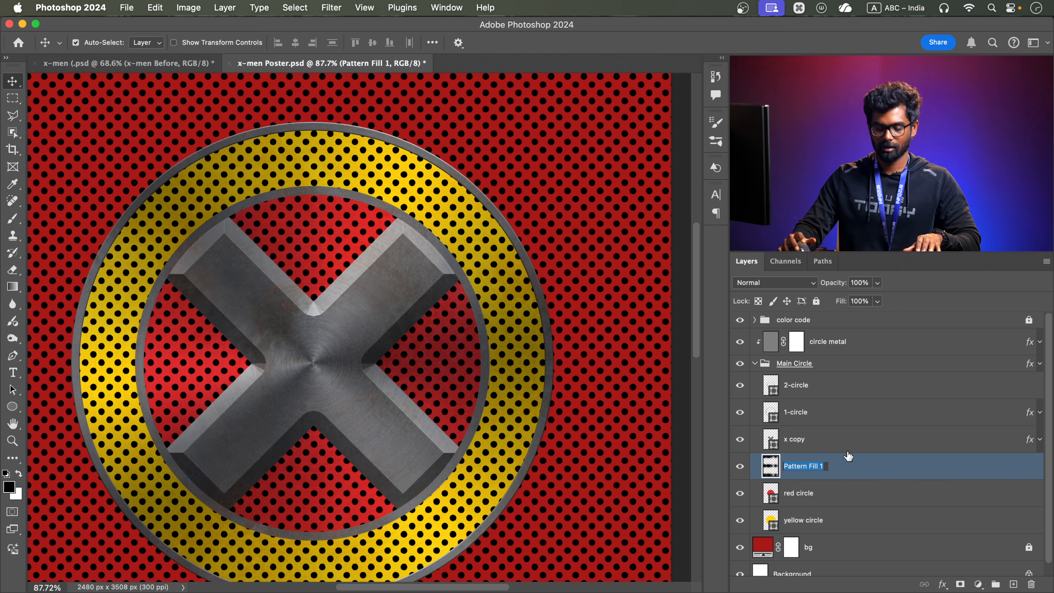
{"action": "type", "text": "round "}
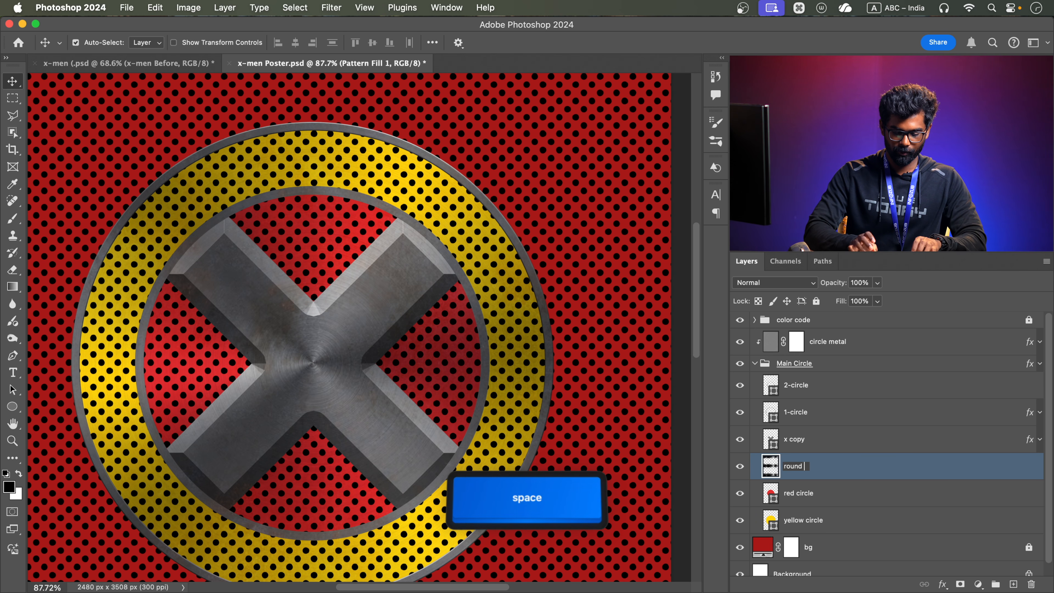
{"action": "type", "text": "pattern"}
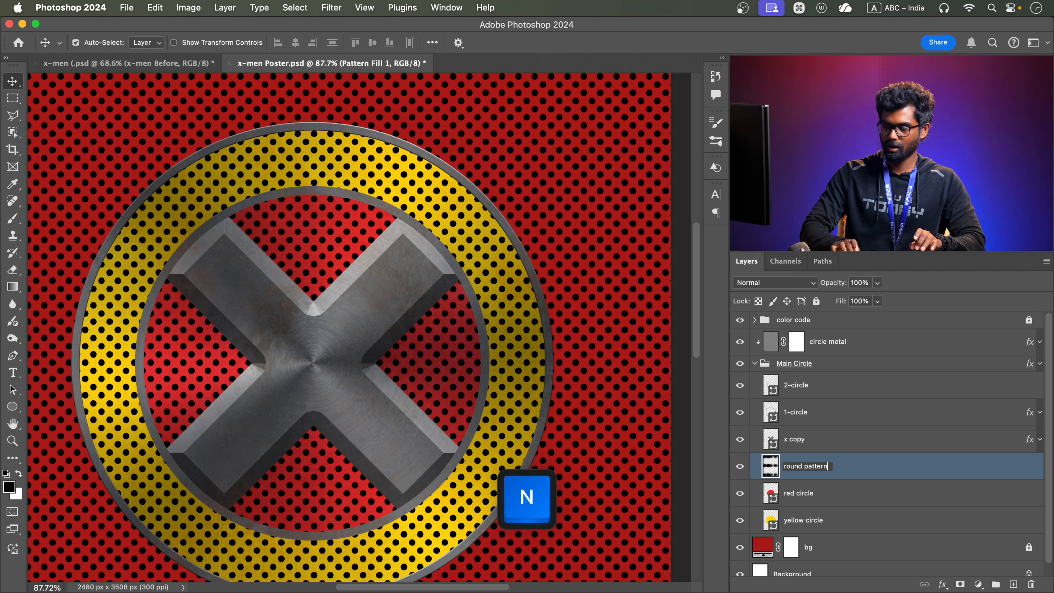
{"action": "key", "text": "Return"}
Load the red circle's outline as a selection and mask the round pattern layer with it
{"action": "left_click", "coordinate": [775, 497]}
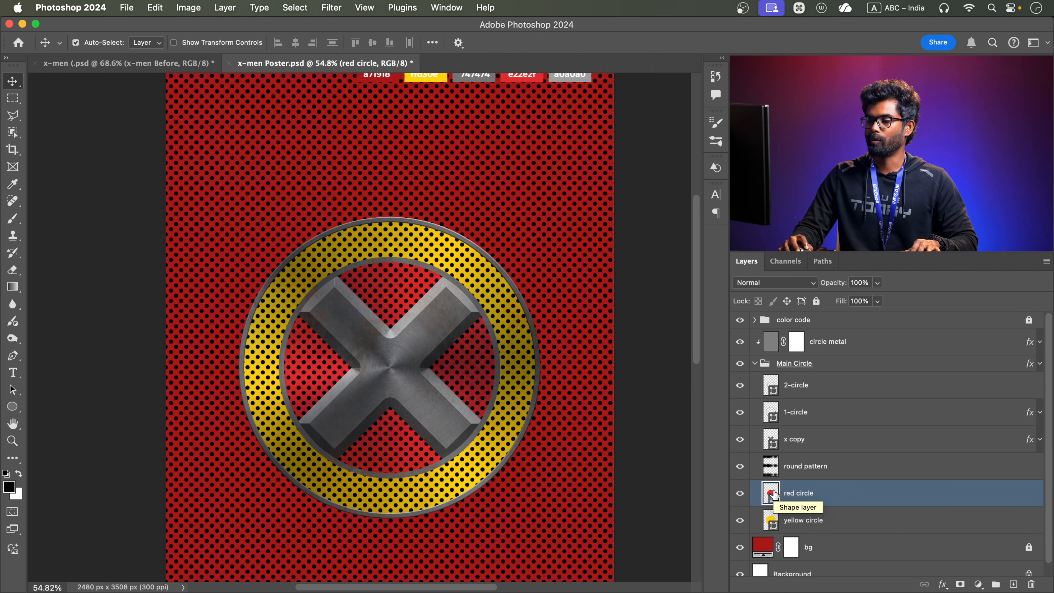
{"action": "left_click", "coordinate": [771, 494], "text": "super"}
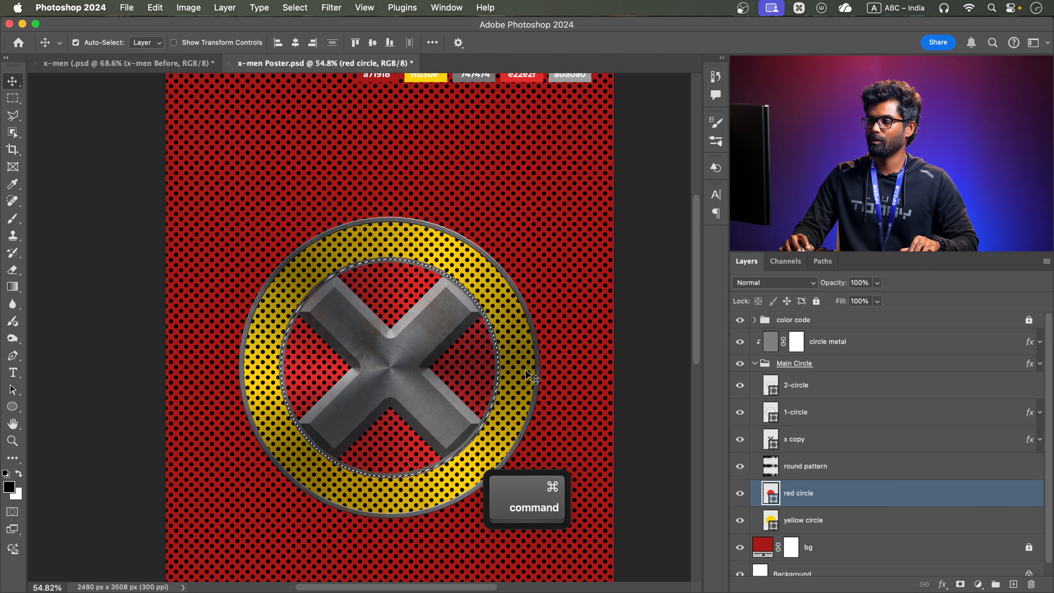
{"action": "left_click", "coordinate": [847, 473]}
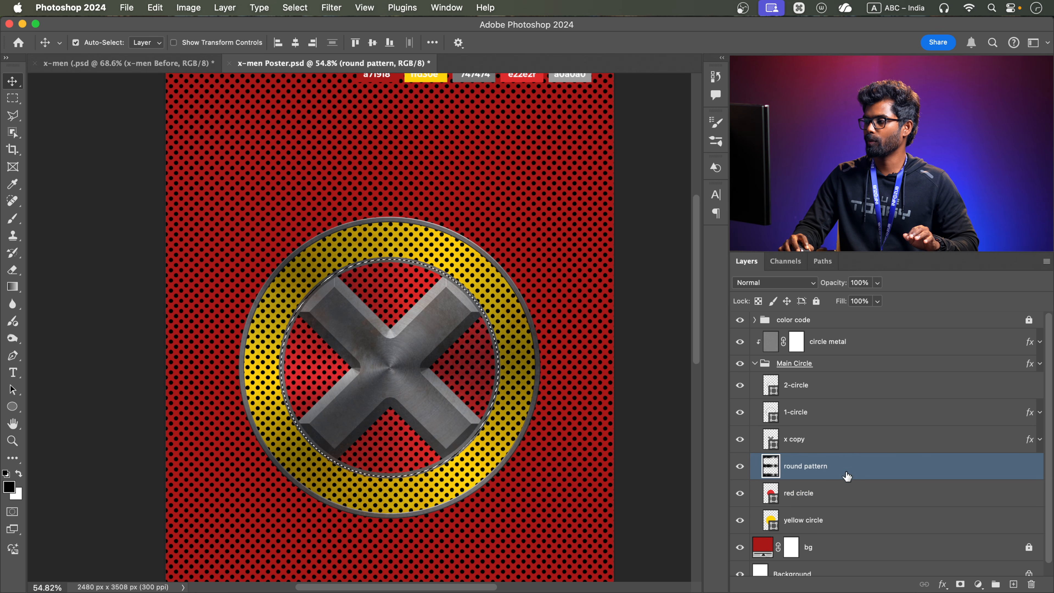
{"action": "left_click", "coordinate": [960, 584]}
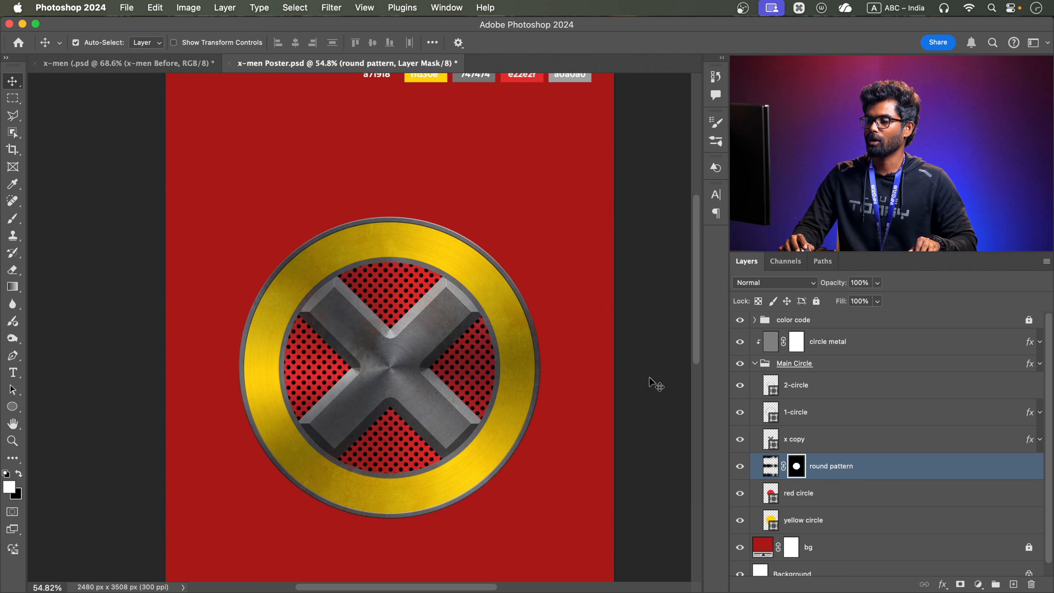
Enable Bevel & Emboss on the round pattern layer and set its Fill Opacity to 0%
{"action": "scroll", "coordinate": [432, 320], "scroll_direction": "up", "scroll_amount": 5}
{"action": "left_click_drag", "start_coordinate": [449, 303], "coordinate": [439, 281]}
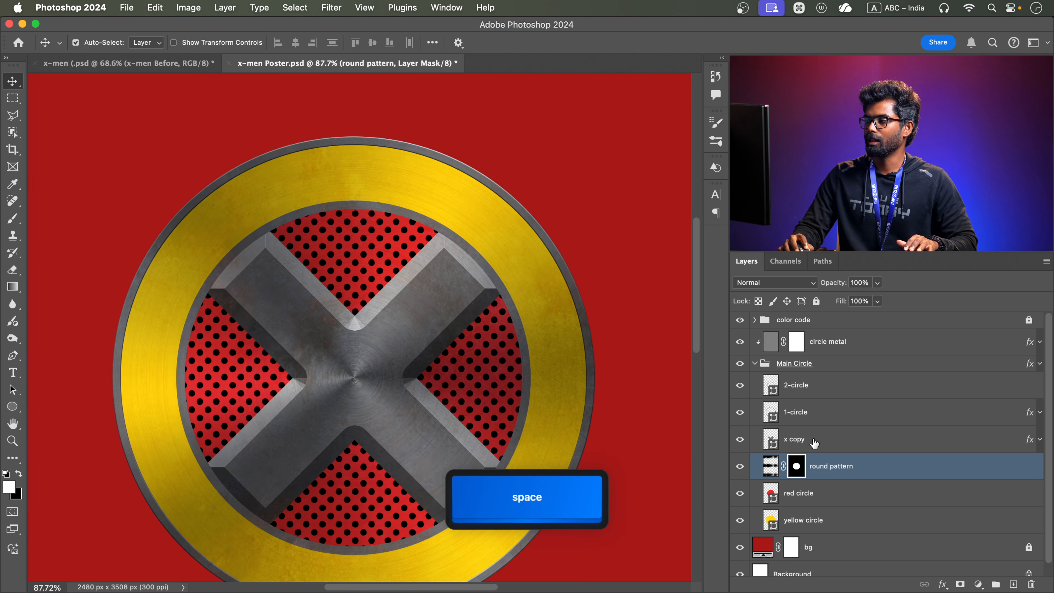
{"action": "left_click", "coordinate": [870, 468]}
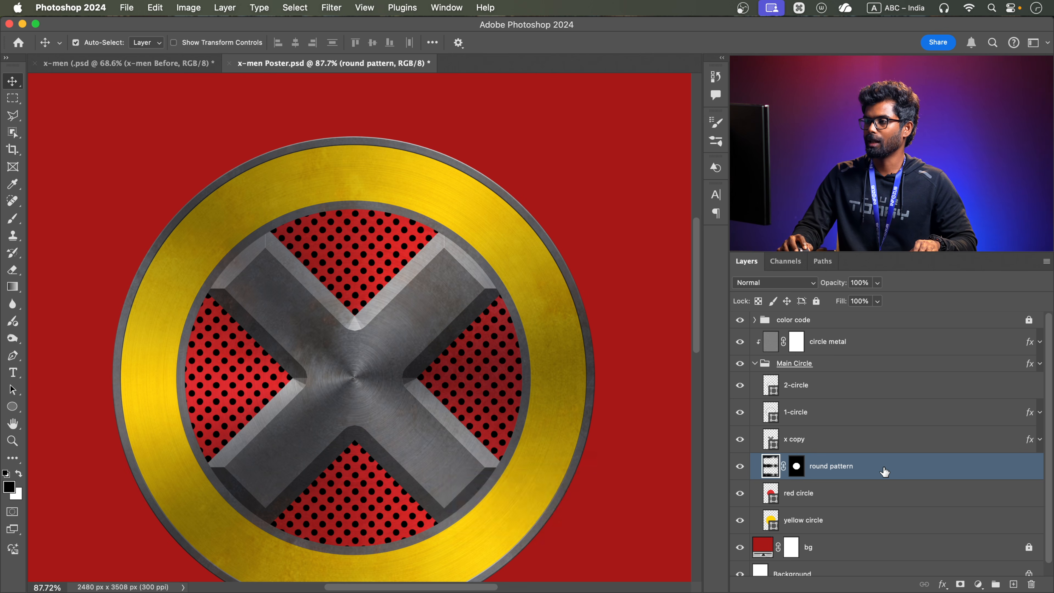
{"action": "double_click", "coordinate": [884, 471]}
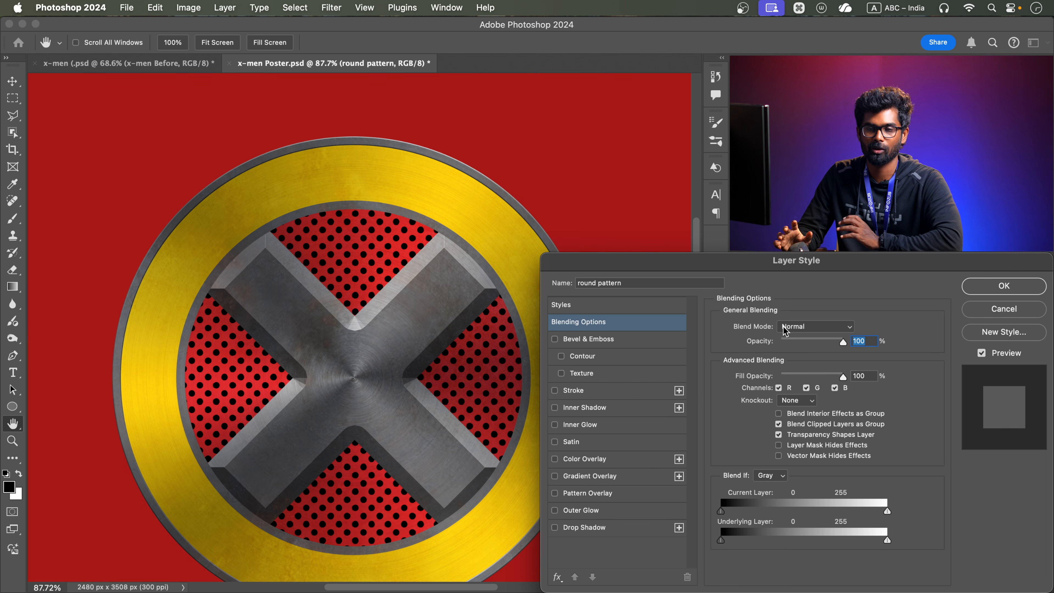
{"action": "left_click", "coordinate": [647, 339]}
{"action": "left_click", "coordinate": [624, 324]}
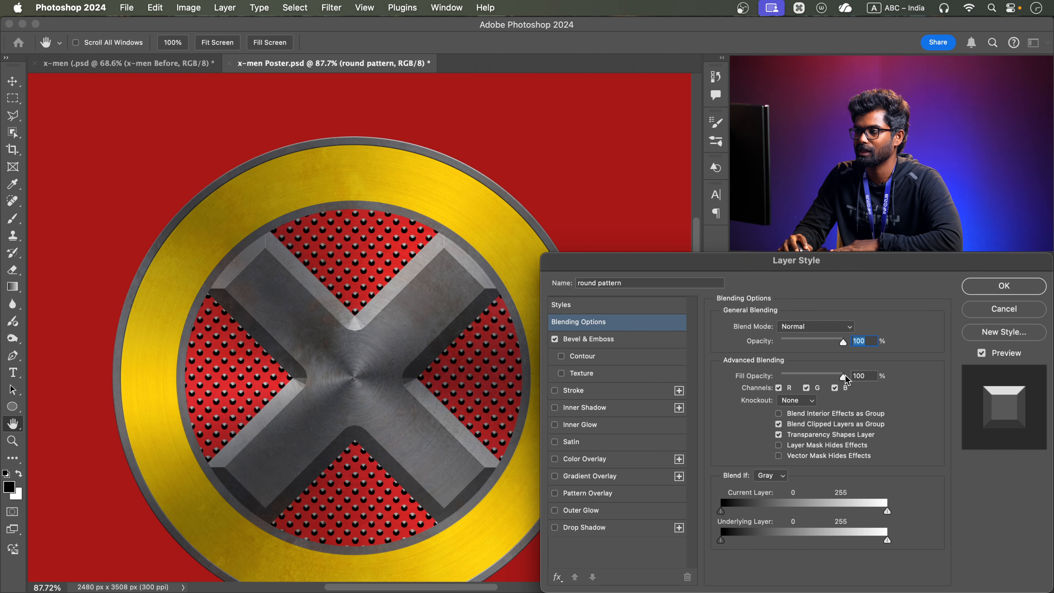
{"action": "left_click_drag", "start_coordinate": [845, 375], "coordinate": [780, 376]}
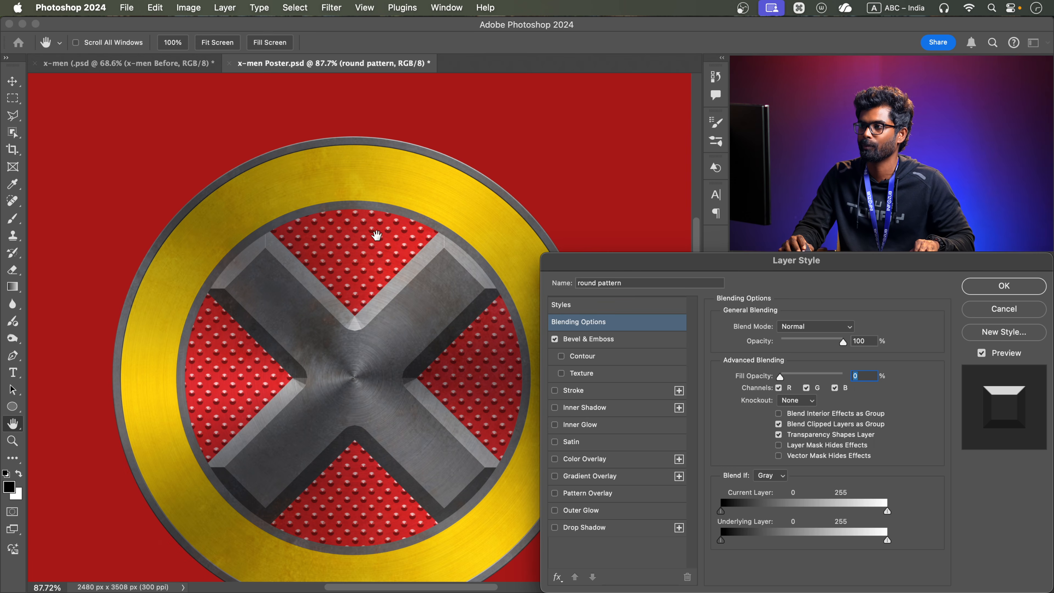
Reset the round pattern's Bevel & Emboss settings to default, keep the Inner Bevel style and set the direction to Down
{"action": "scroll", "coordinate": [376, 235], "scroll_direction": "up", "scroll_amount": 5}
{"action": "left_click", "coordinate": [621, 340]}
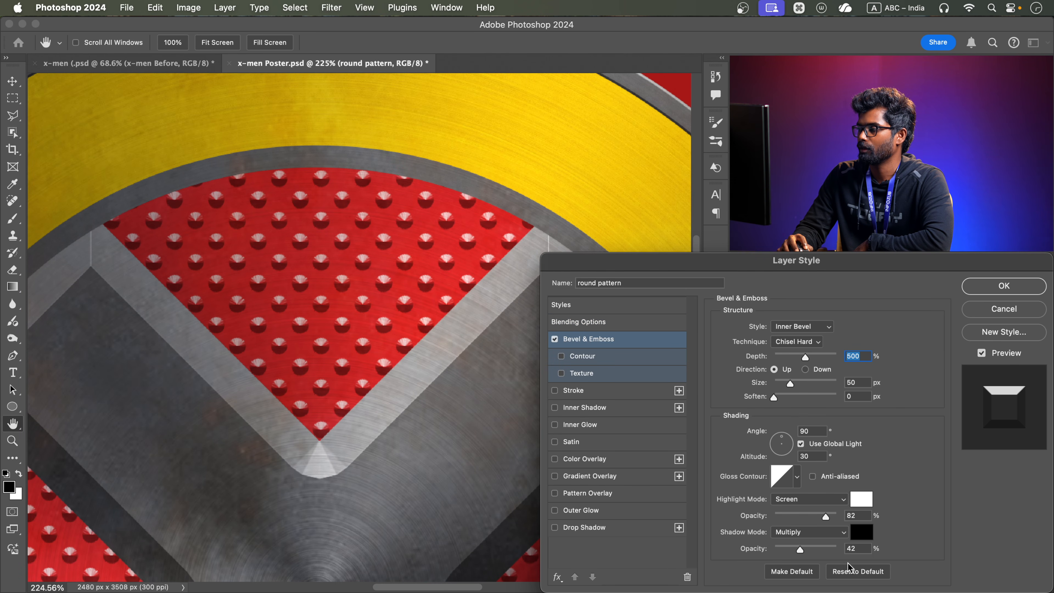
{"action": "left_click", "coordinate": [852, 571]}
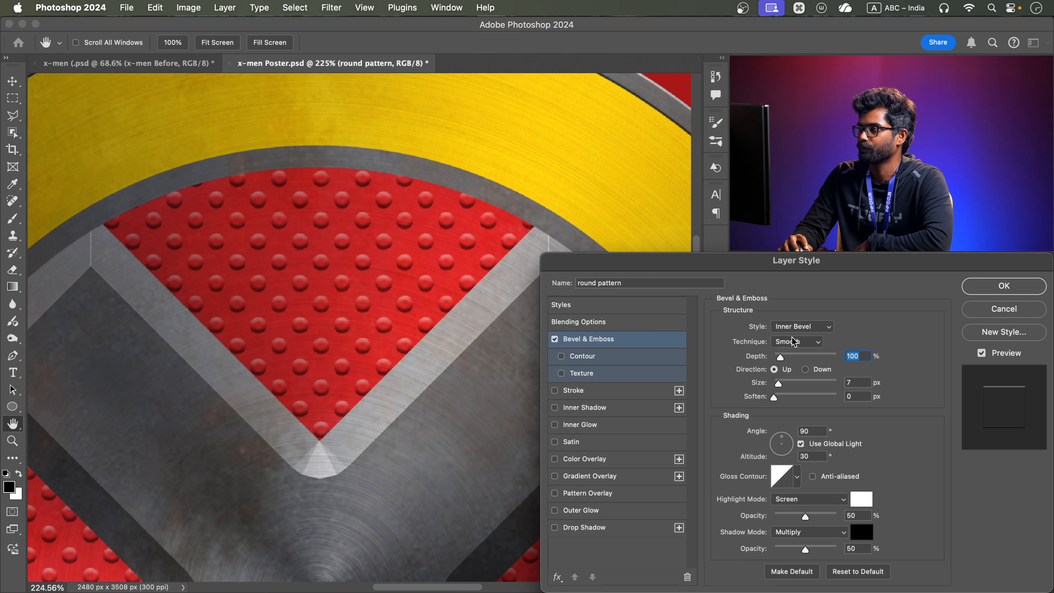
{"action": "left_click", "coordinate": [801, 332]}
{"action": "left_click", "coordinate": [801, 329]}
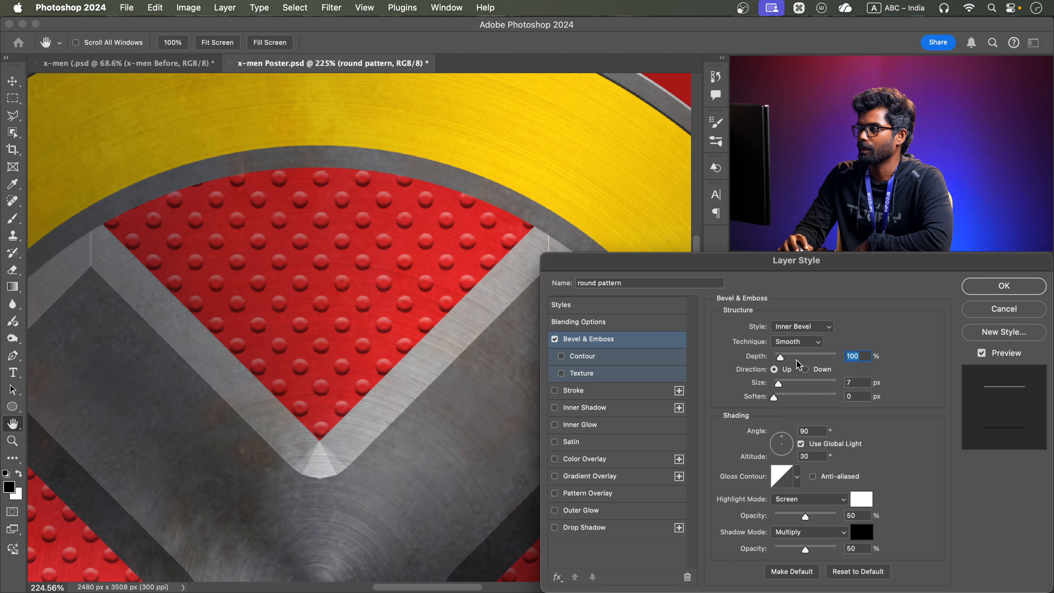
{"action": "left_click", "coordinate": [805, 369]}
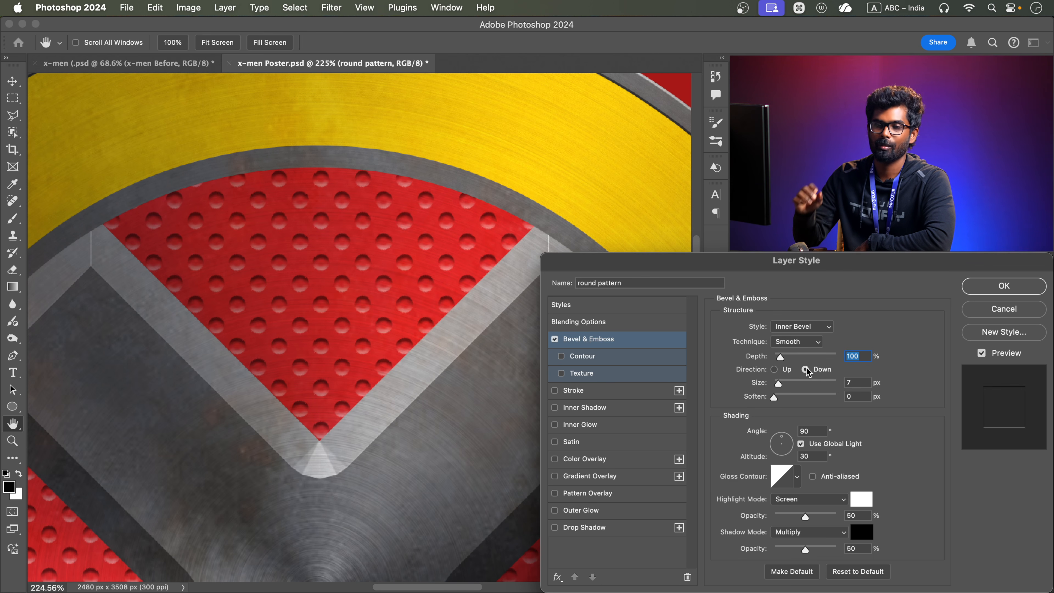
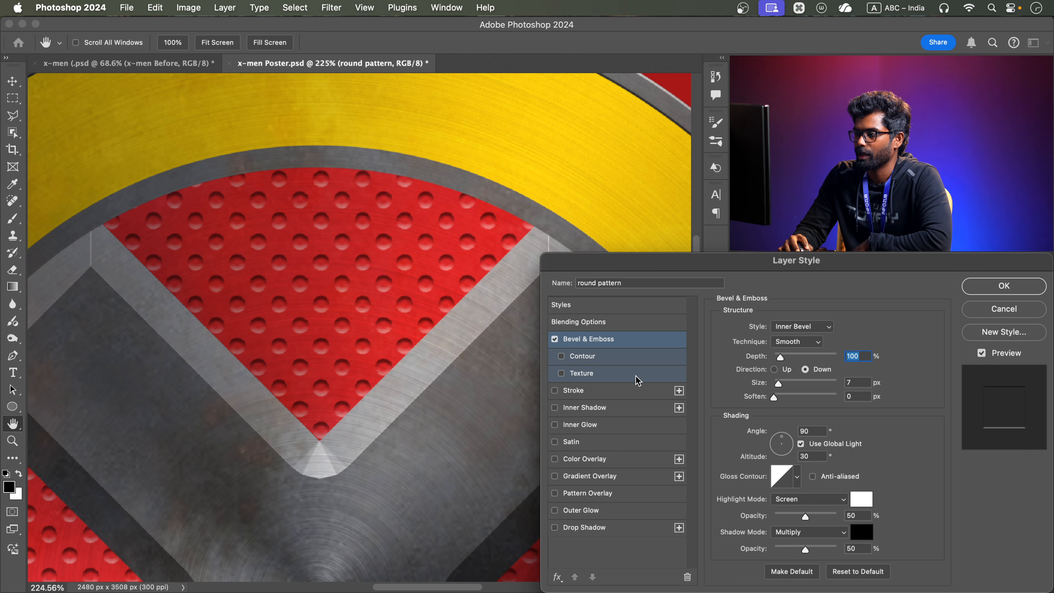
Enable Inner Shadow on the round pattern layer, reset it to default, and set the distance to 9 px and size to 1 px
{"action": "left_click", "coordinate": [613, 411]}
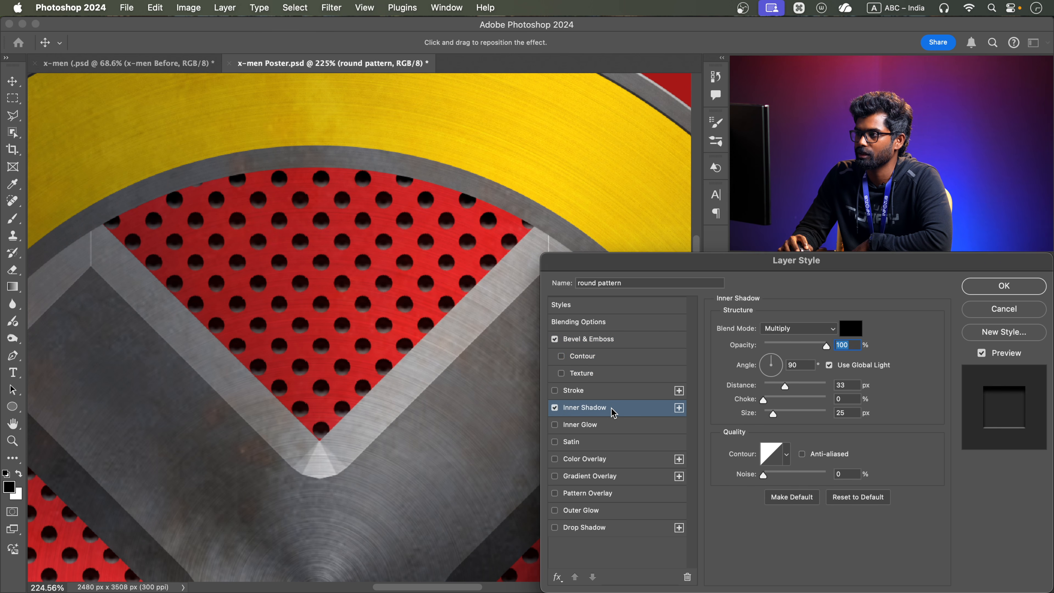
{"action": "left_click", "coordinate": [850, 500]}
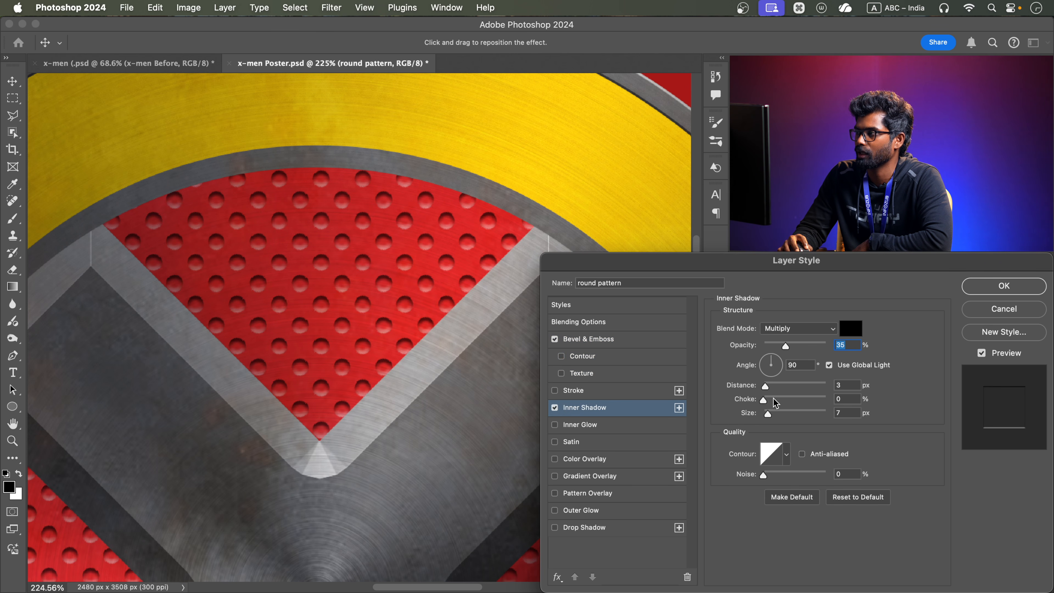
{"action": "left_click_drag", "start_coordinate": [765, 385], "coordinate": [771, 385]}
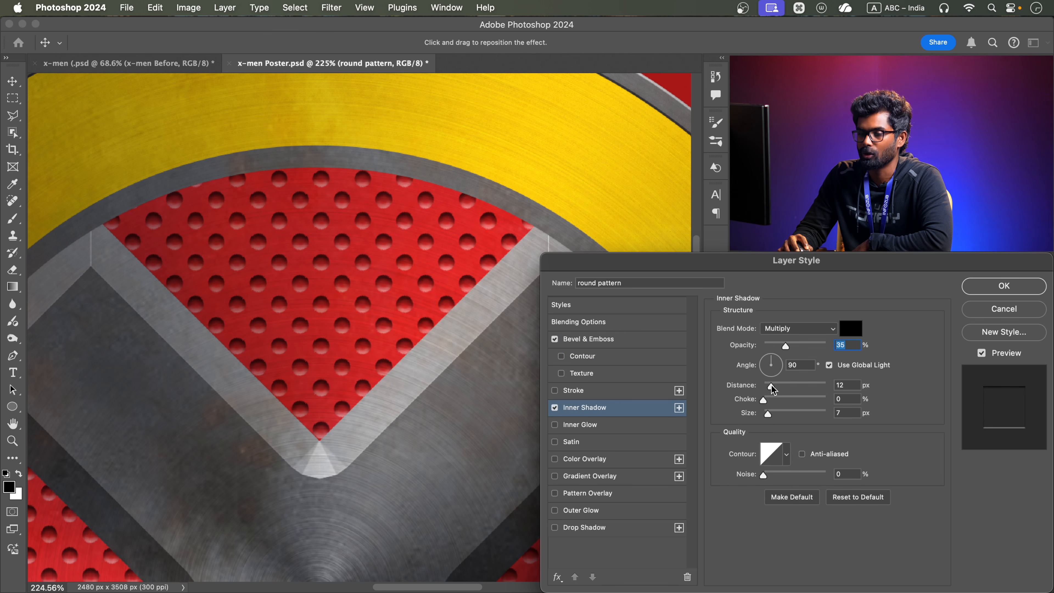
{"action": "left_click", "coordinate": [771, 385]}
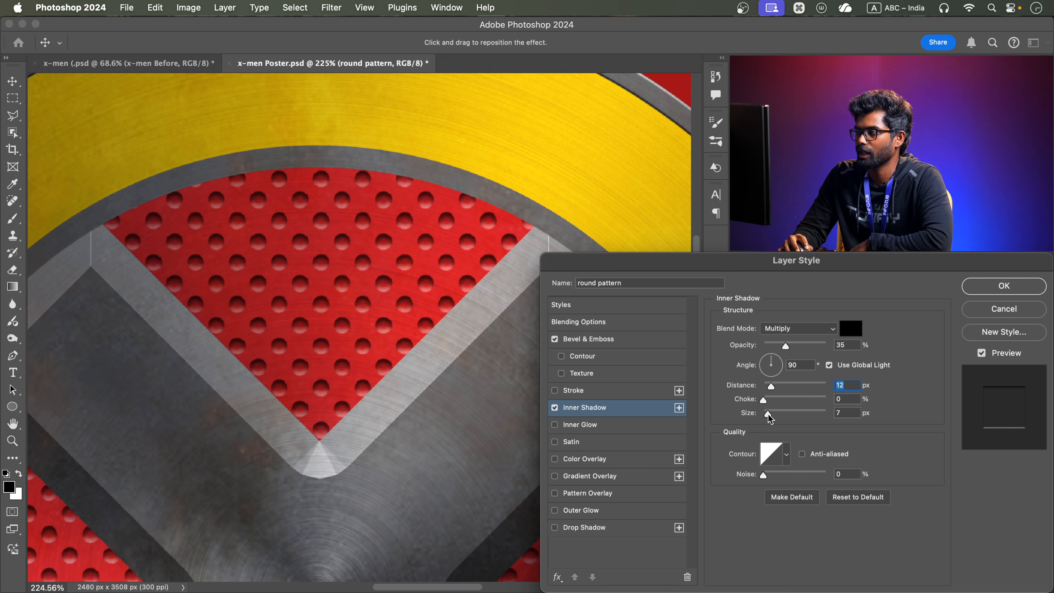
{"action": "left_click_drag", "start_coordinate": [767, 415], "coordinate": [763, 414]}
{"action": "left_click", "coordinate": [630, 405]}
{"action": "left_click_drag", "start_coordinate": [771, 385], "coordinate": [768, 386]}
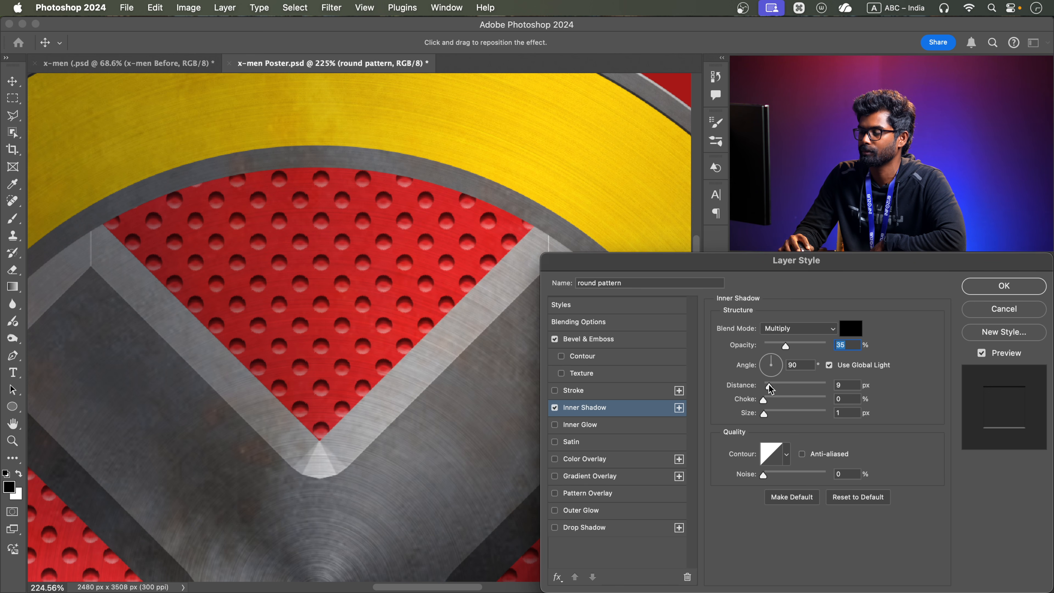
Set the round pattern's Bevel & Emboss size to 3 px, highlight opacity to 72% and shadow opacity to 60%
{"action": "left_click", "coordinate": [608, 339]}
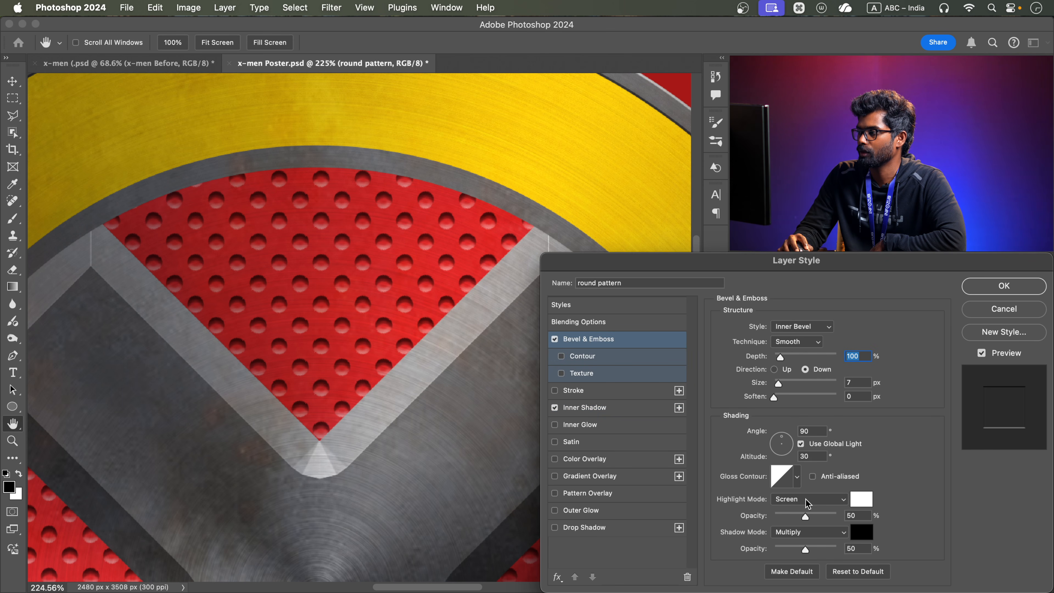
{"action": "left_click_drag", "start_coordinate": [805, 518], "coordinate": [819, 519]}
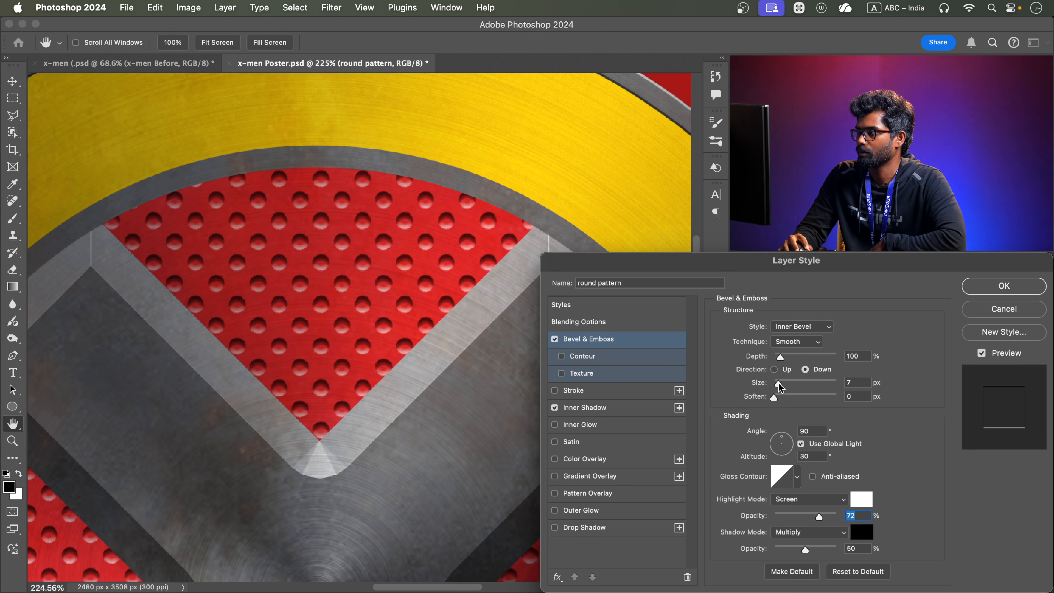
{"action": "left_click_drag", "start_coordinate": [778, 384], "coordinate": [776, 384]}
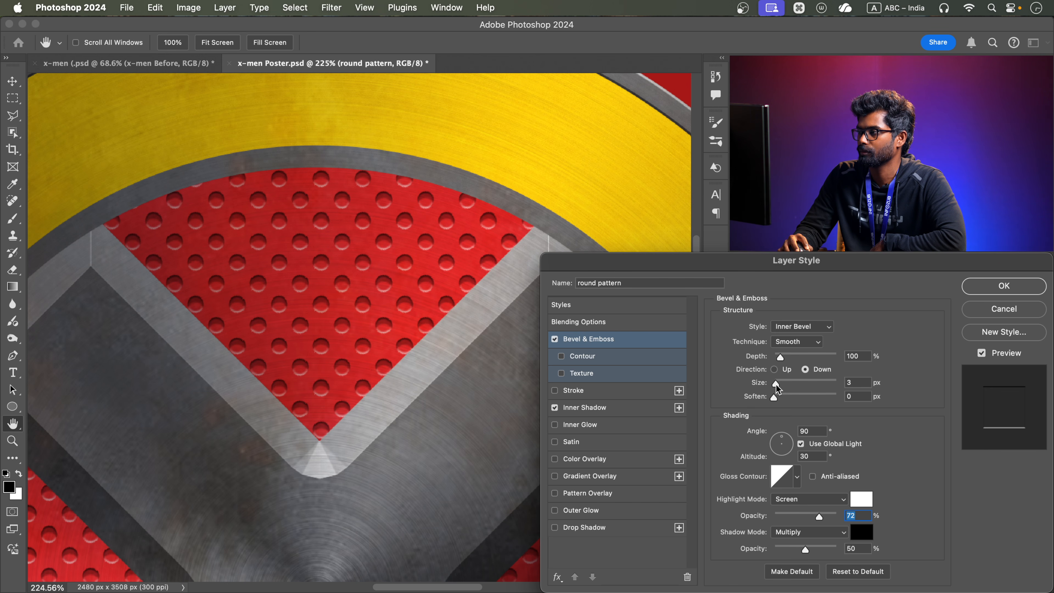
{"action": "left_click", "coordinate": [776, 384]}
{"action": "mouse_move", "coordinate": [807, 549]}
{"action": "left_mouse_down"}
{"action": "mouse_move", "coordinate": [782, 549]}
{"action": "mouse_move", "coordinate": [807, 543]}
{"action": "left_mouse_up"}
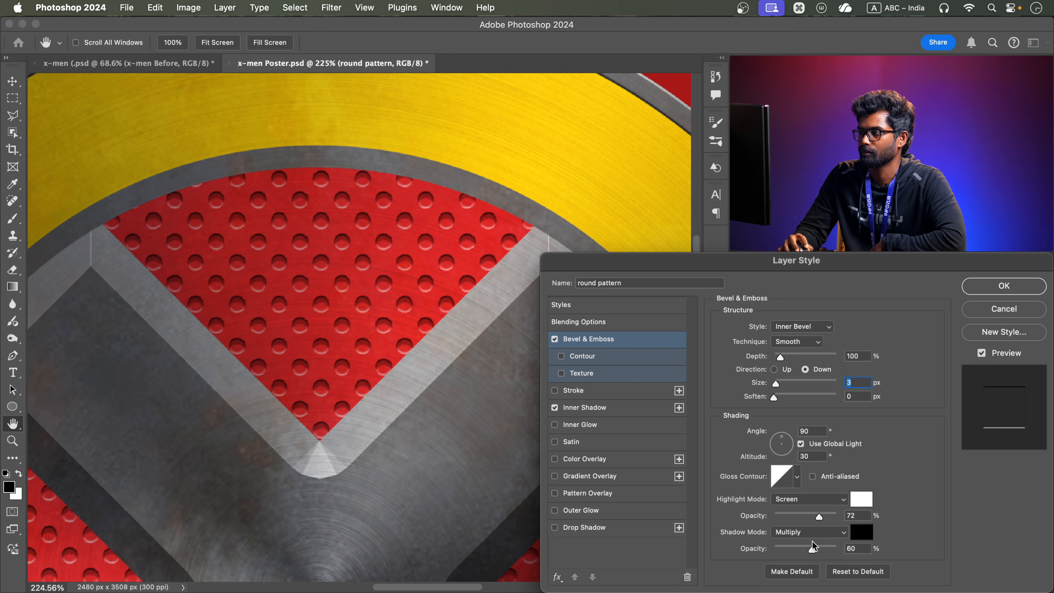
Set the round pattern's Inner Shadow to 31% opacity, 11 px distance, 6% choke and 6 px size, and apply the layer style
{"action": "left_click", "coordinate": [618, 409]}
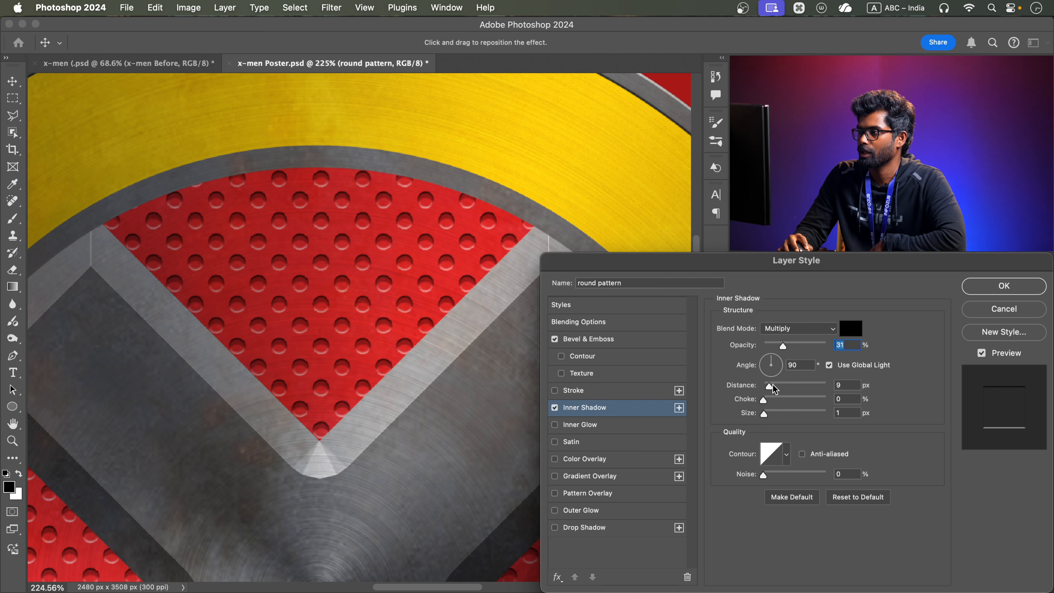
{"action": "left_click_drag", "start_coordinate": [771, 386], "coordinate": [769, 389]}
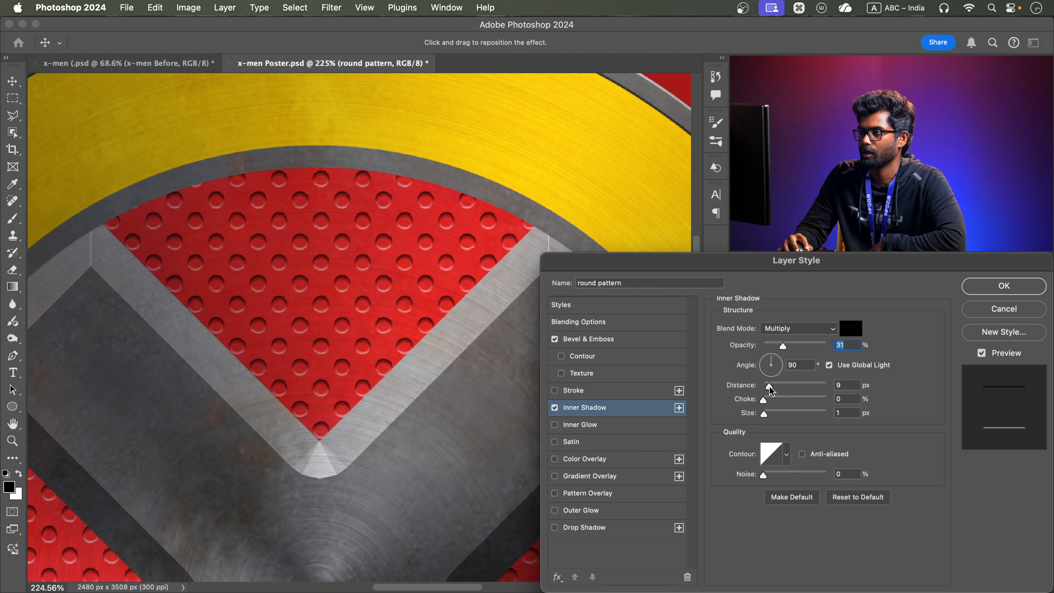
{"action": "left_click_drag", "start_coordinate": [764, 414], "coordinate": [765, 414]}
{"action": "left_click", "coordinate": [767, 412]}
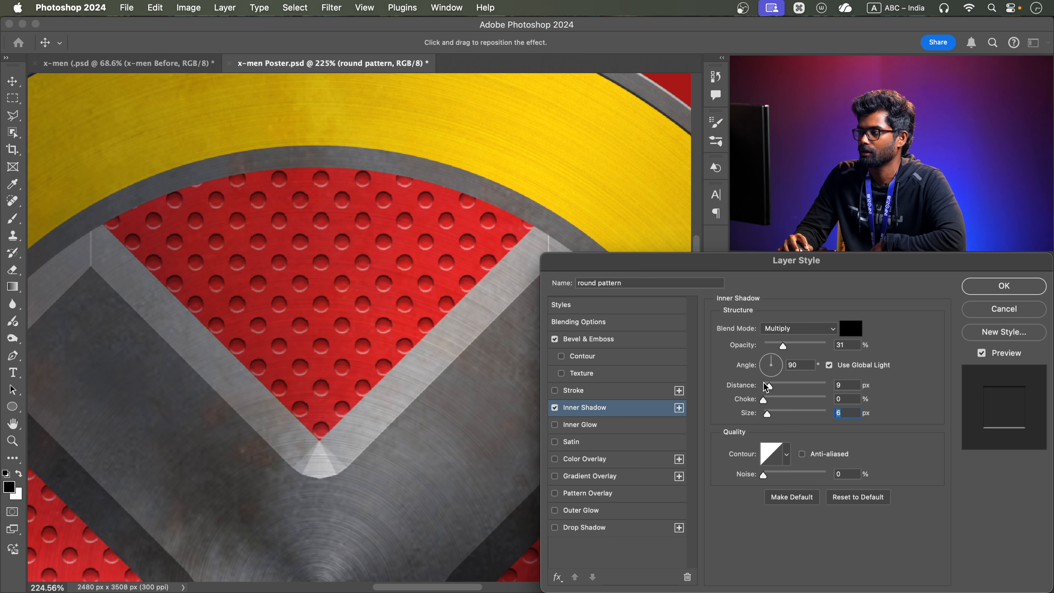
{"action": "left_click", "coordinate": [767, 398]}
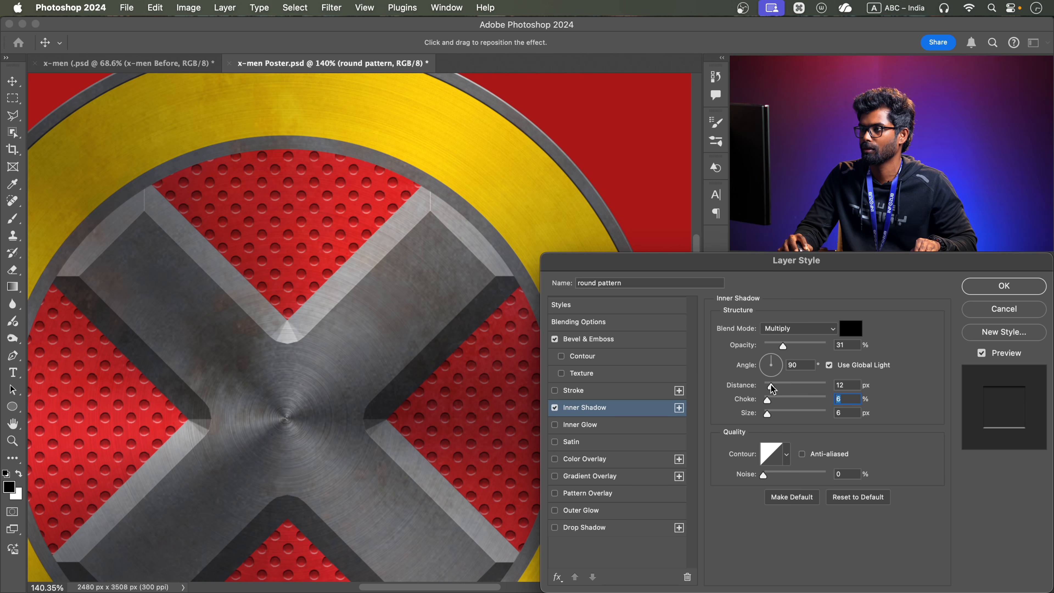
{"action": "left_click", "coordinate": [770, 386]}
{"action": "scroll", "coordinate": [316, 272], "scroll_direction": "down", "scroll_amount": 3}
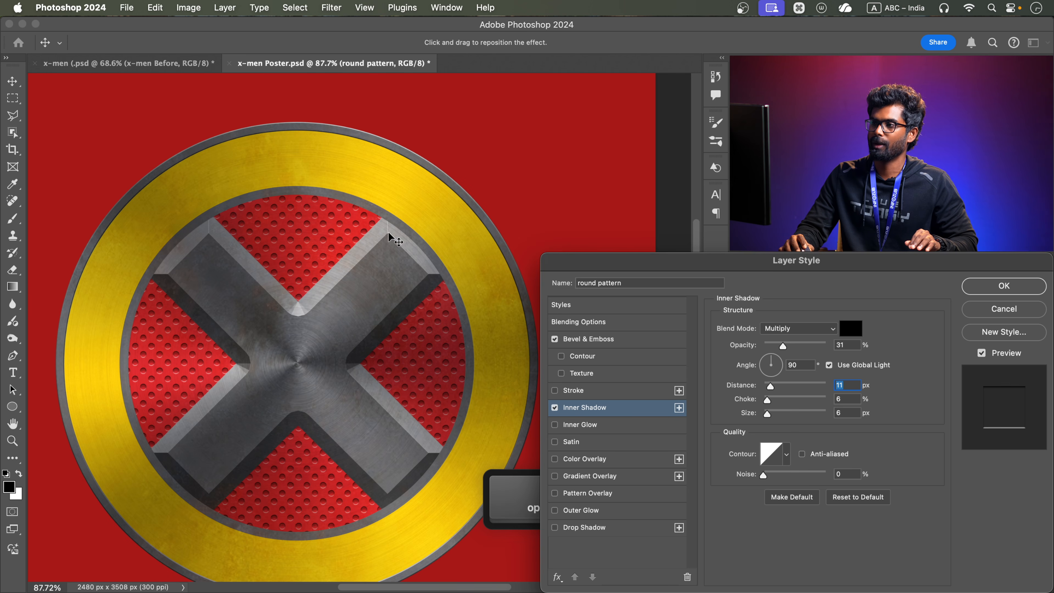
{"action": "left_click", "coordinate": [1019, 289]}
Compare the emblem's dot pattern with the finished reference poster in the x-men (.psd document
{"action": "left_click", "coordinate": [124, 63]}
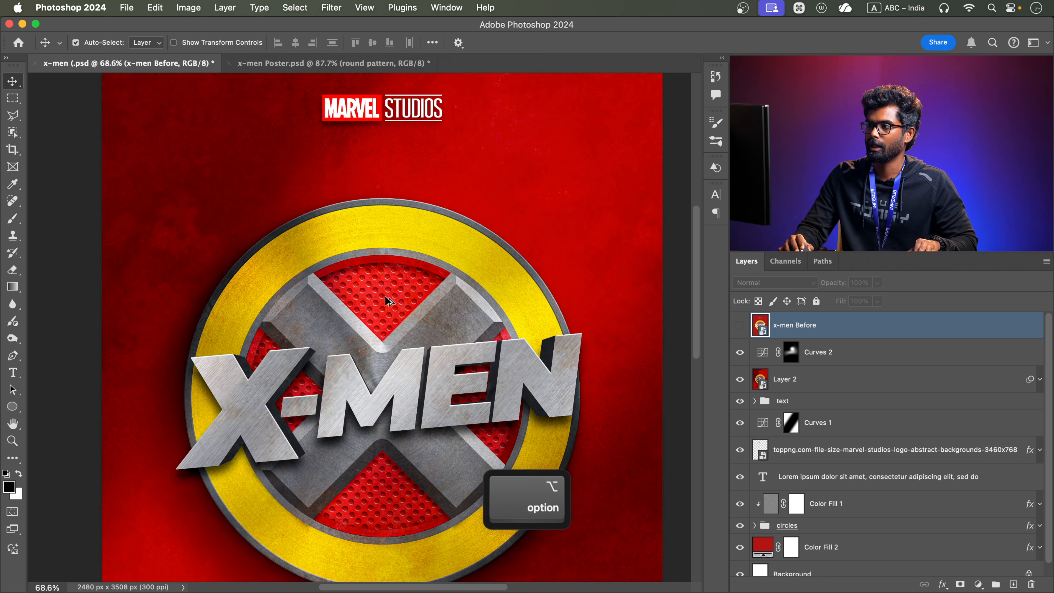
{"action": "scroll", "coordinate": [386, 293], "scroll_direction": "up", "scroll_amount": 3}
{"action": "left_click", "coordinate": [314, 63]}
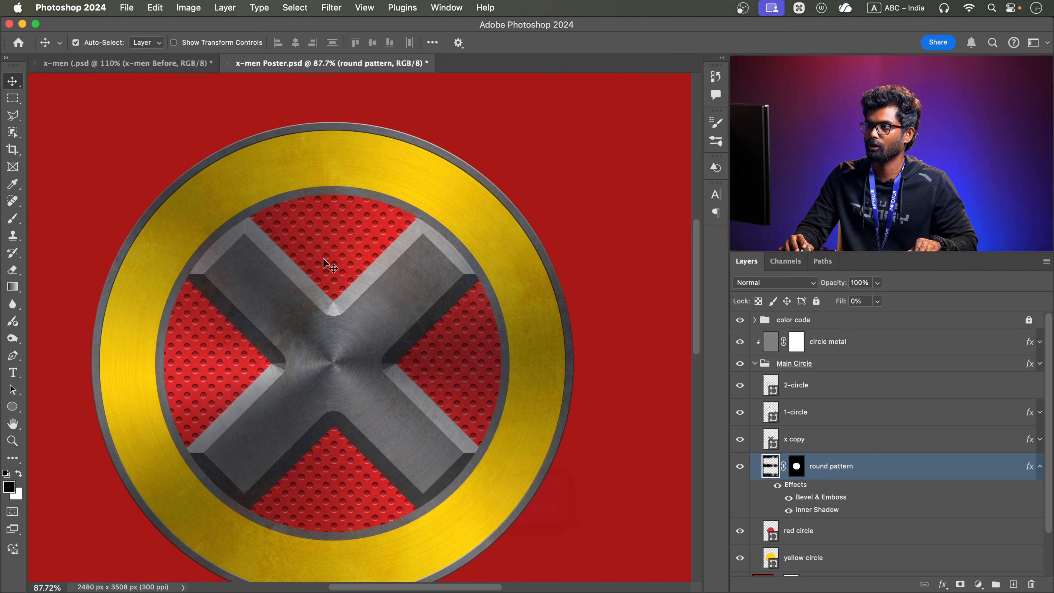
{"action": "scroll", "coordinate": [328, 256], "scroll_direction": "up", "scroll_amount": 3}
{"action": "scroll", "coordinate": [394, 259], "scroll_direction": "down", "scroll_amount": 3}
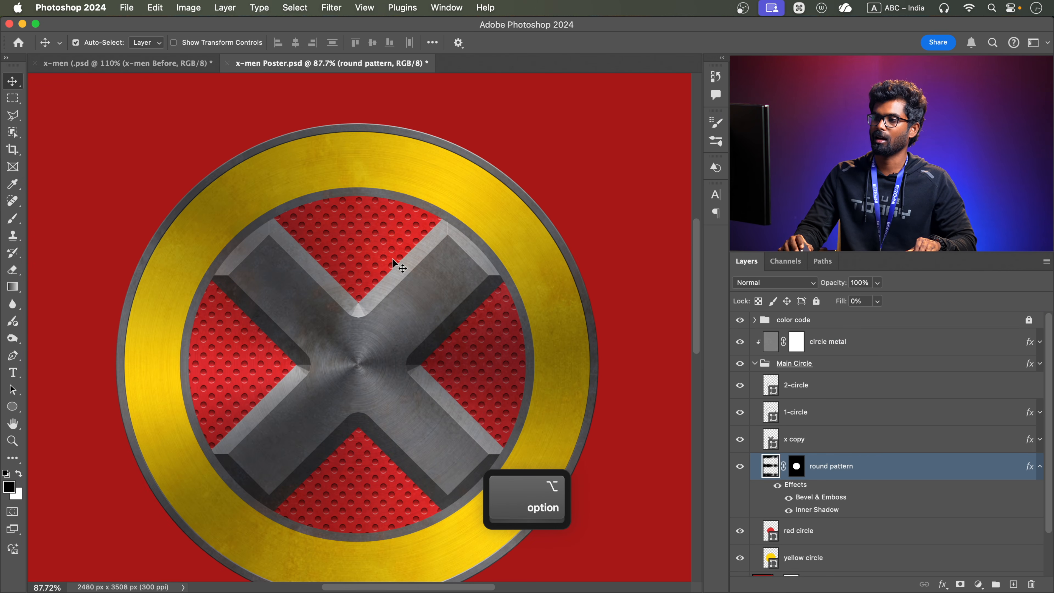
{"action": "scroll", "coordinate": [392, 257], "scroll_direction": "up", "scroll_amount": 3}
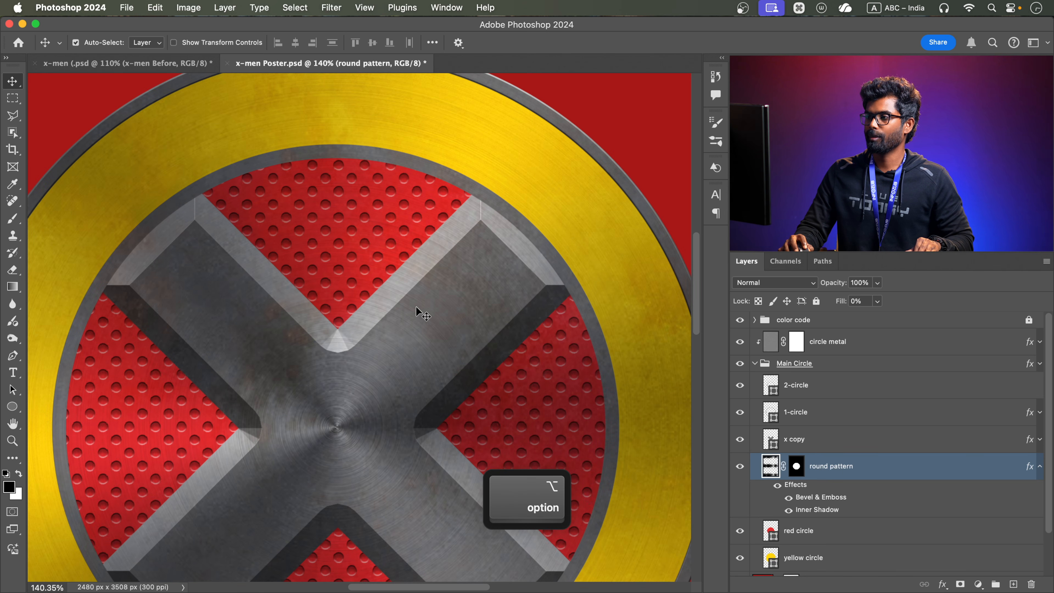
Enable Drop Shadow on the x copy layer with 29 px distance, 7% spread and 57 px size
{"action": "left_click", "coordinate": [445, 297]}
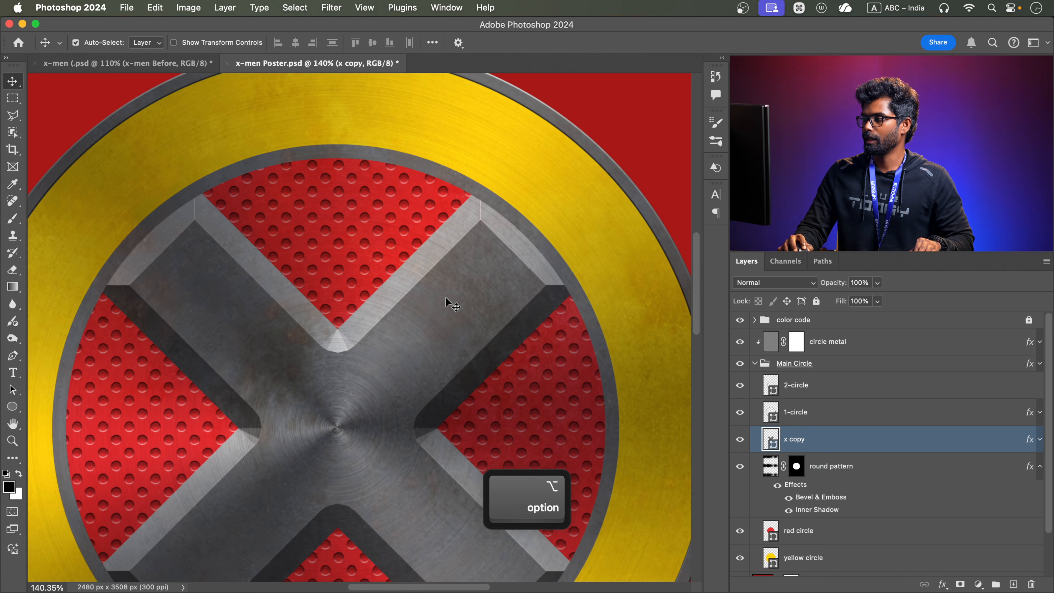
{"action": "double_click", "coordinate": [869, 449]}
{"action": "left_click", "coordinate": [597, 529]}
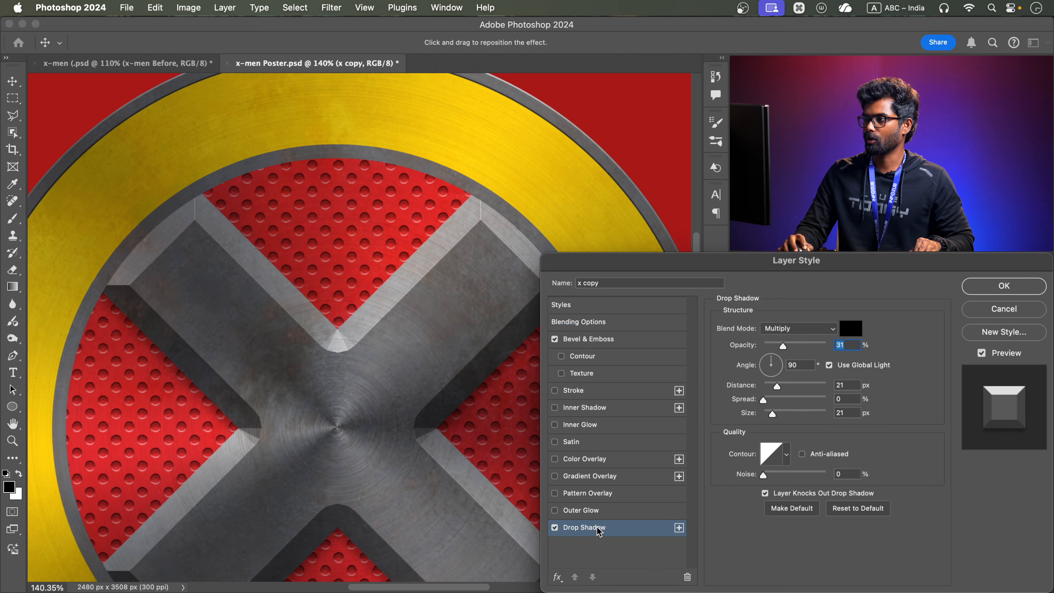
{"action": "key", "text": "space"}
{"action": "left_click_drag", "start_coordinate": [244, 344], "coordinate": [137, 213]}
{"action": "scroll", "coordinate": [364, 270], "scroll_direction": "down", "scroll_amount": 5}
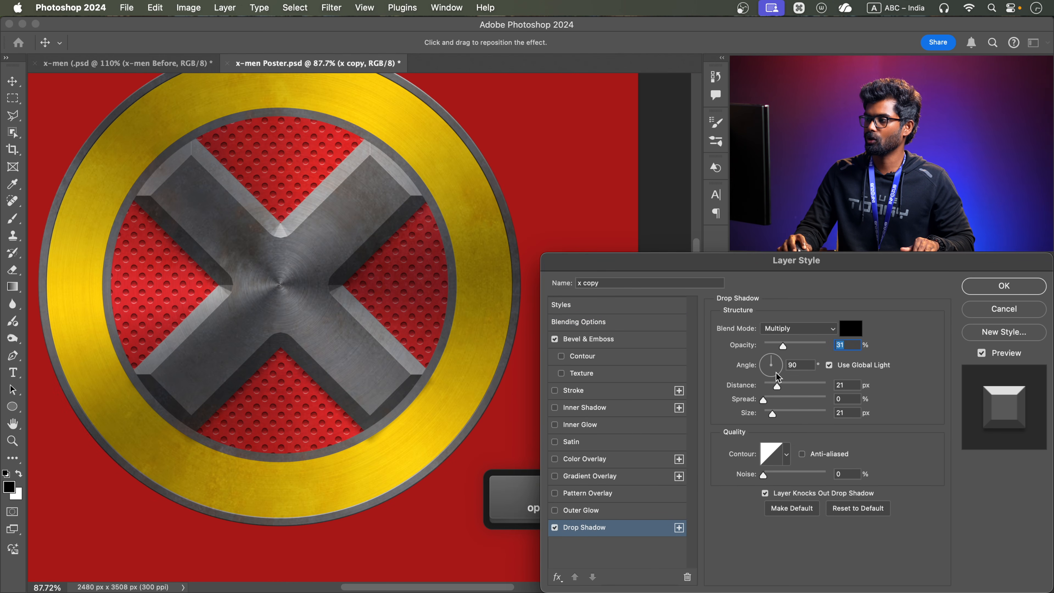
{"action": "left_click_drag", "start_coordinate": [780, 387], "coordinate": [782, 388]}
{"action": "key", "text": "space"}
{"action": "mouse_move", "coordinate": [797, 414]}
{"action": "left_mouse_down"}
{"action": "mouse_move", "coordinate": [790, 433]}
{"action": "mouse_move", "coordinate": [782, 415]}
{"action": "left_mouse_up"}
{"action": "left_click_drag", "start_coordinate": [764, 400], "coordinate": [769, 401]}
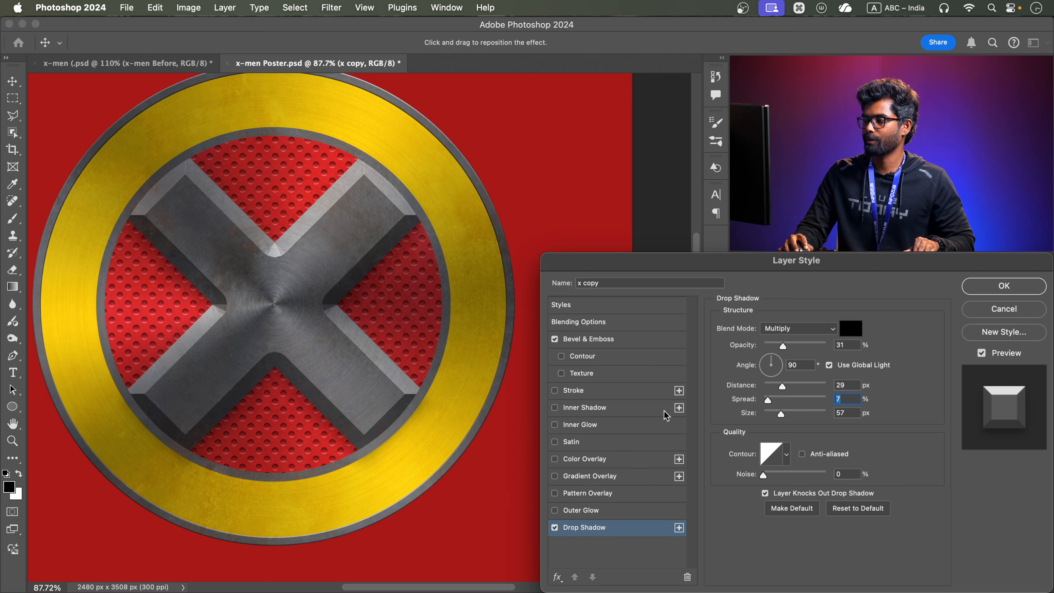
Compare the X with and without its drop shadow, then set the angle to 91°, distance to 40 px and spread to 0%, and apply
{"action": "left_click", "coordinate": [556, 529]}
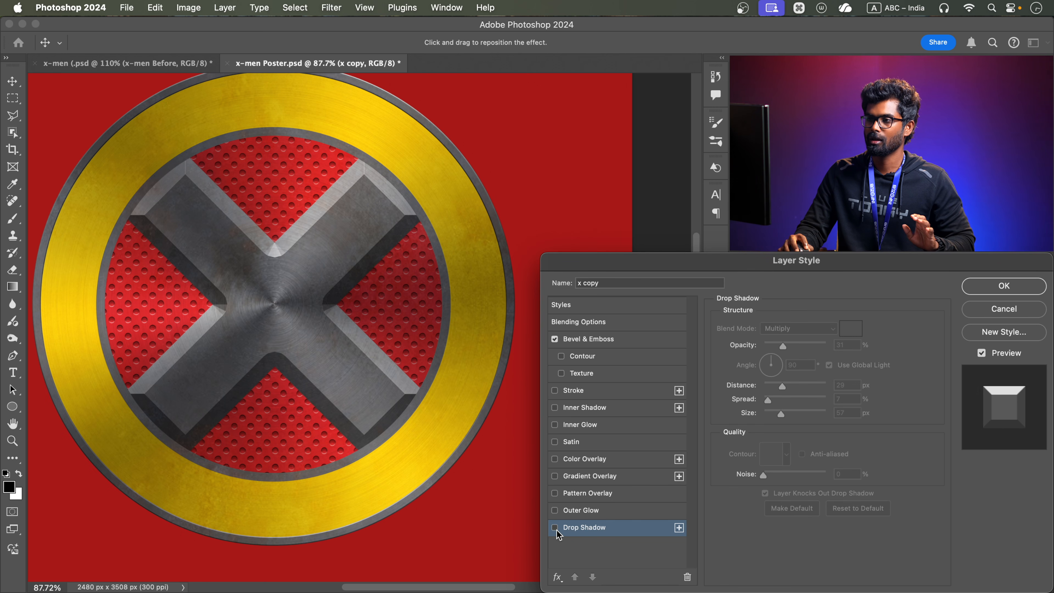
{"action": "left_click", "coordinate": [556, 530]}
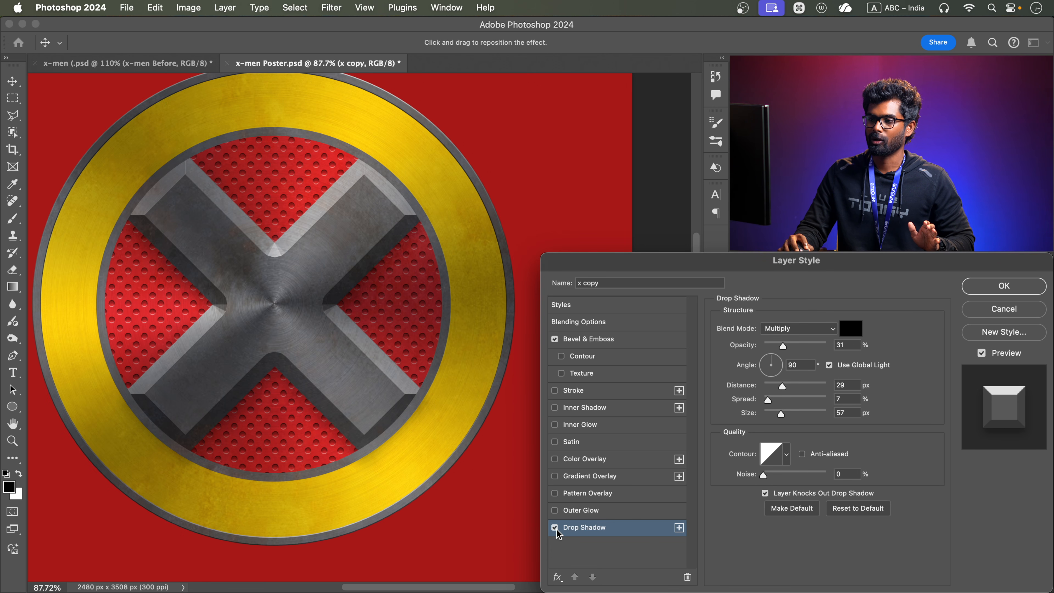
{"action": "left_click_drag", "start_coordinate": [274, 292], "coordinate": [277, 287]}
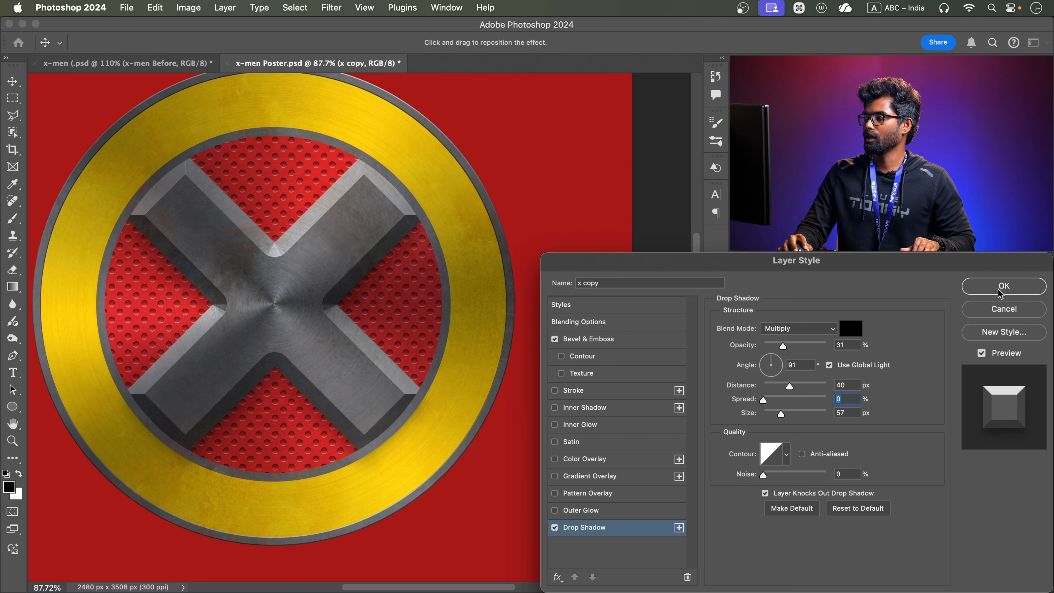
{"action": "left_click", "coordinate": [1000, 291]}
Compare the whole shaded emblem with the reference poster's X-MEN title and emblem, ending back in x-men Poster.psd
{"action": "scroll", "coordinate": [296, 346], "scroll_direction": "down", "scroll_amount": 3, "text": "alt"}
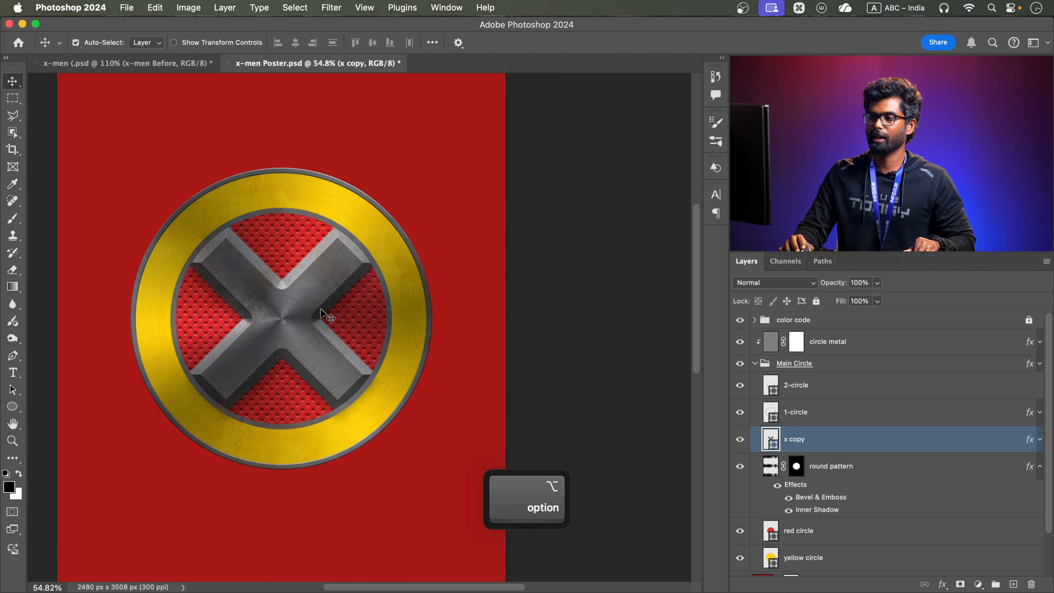
{"action": "scroll", "coordinate": [321, 308], "scroll_direction": "up", "scroll_amount": 3, "text": "alt"}
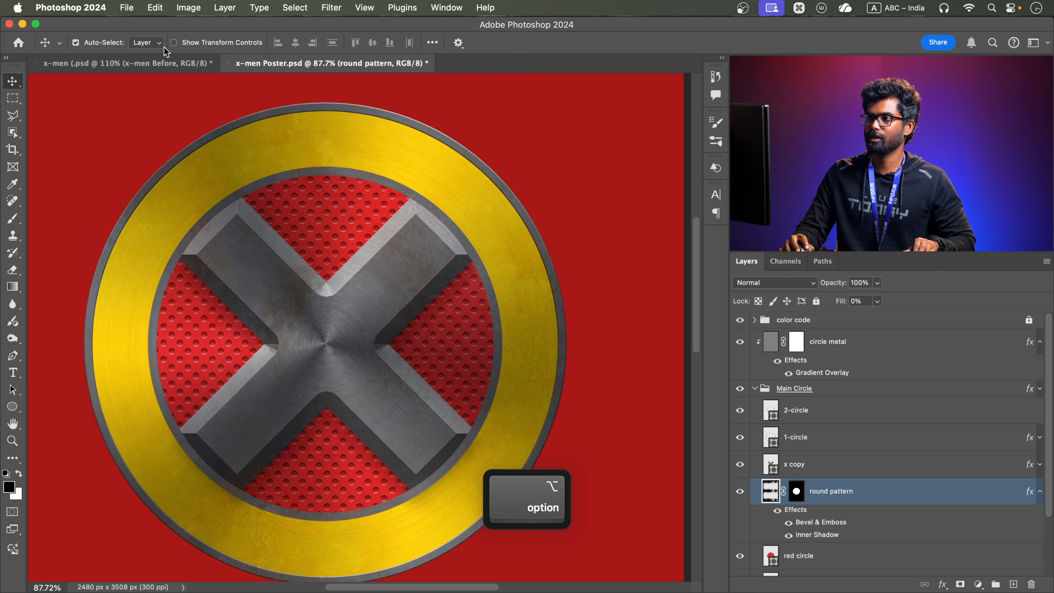
{"action": "left_click", "coordinate": [204, 67]}
{"action": "left_click_drag", "start_coordinate": [337, 401], "coordinate": [330, 269]}
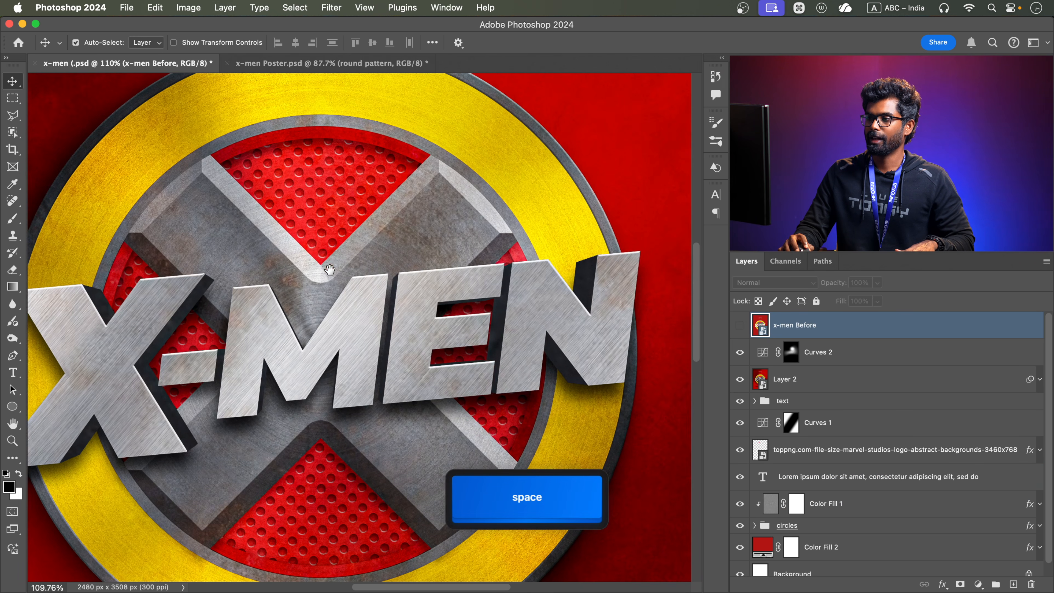
{"action": "scroll", "coordinate": [350, 315], "scroll_direction": "down", "scroll_amount": 3, "text": "alt"}
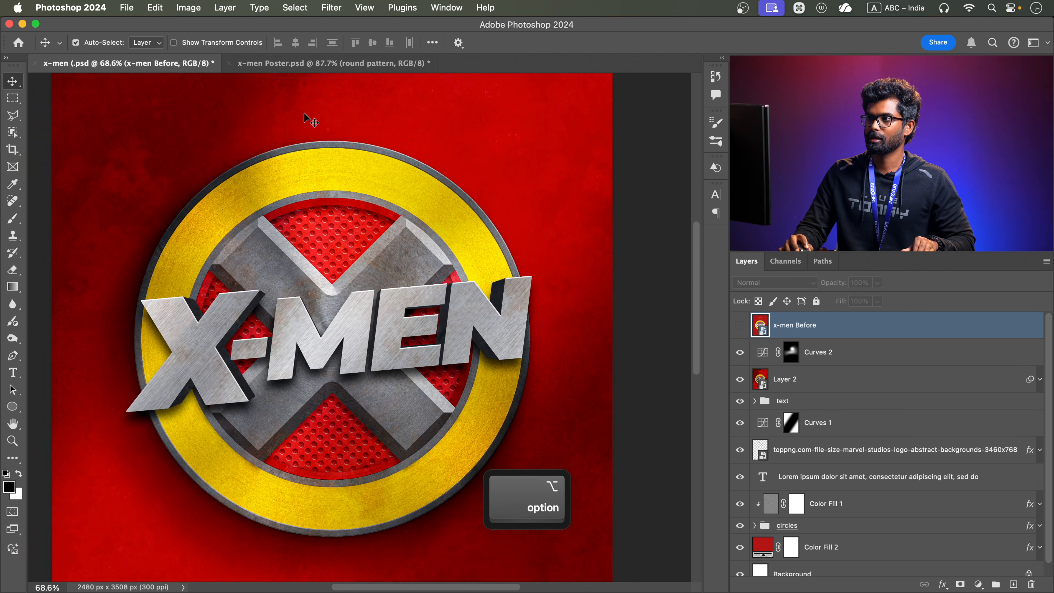
{"action": "left_click", "coordinate": [322, 64]}
{"action": "left_click_drag", "start_coordinate": [337, 315], "coordinate": [322, 335]}
{"action": "scroll", "coordinate": [326, 323], "scroll_direction": "down", "scroll_amount": 3, "text": "alt"}
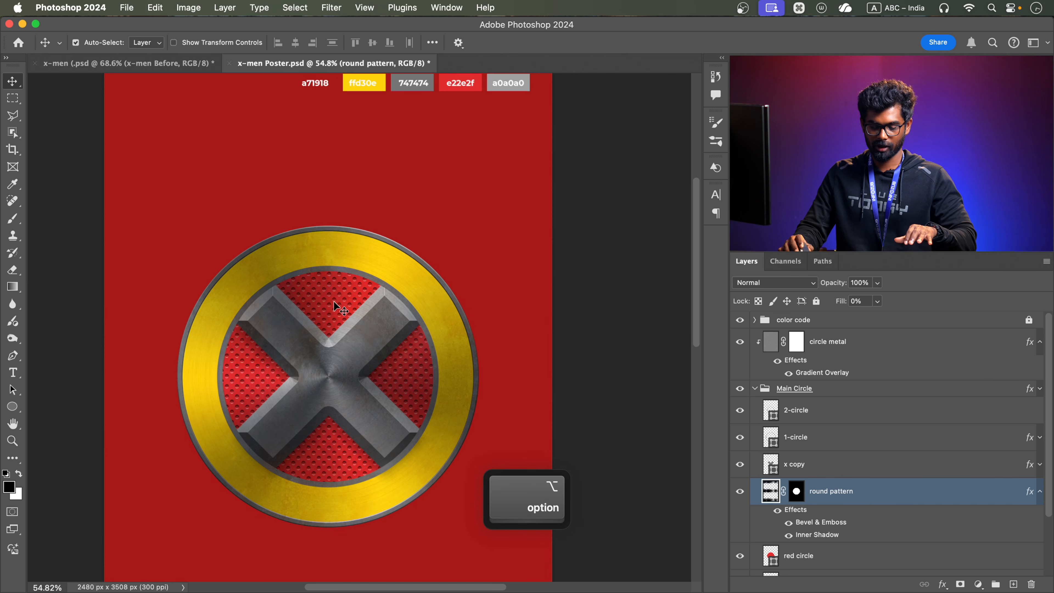
Add the text "X-MEN" in 38 px Montserrat Black above the emblem and move its layer directly above circle metal
{"action": "key", "text": "t"}
{"action": "left_click", "coordinate": [322, 204]}
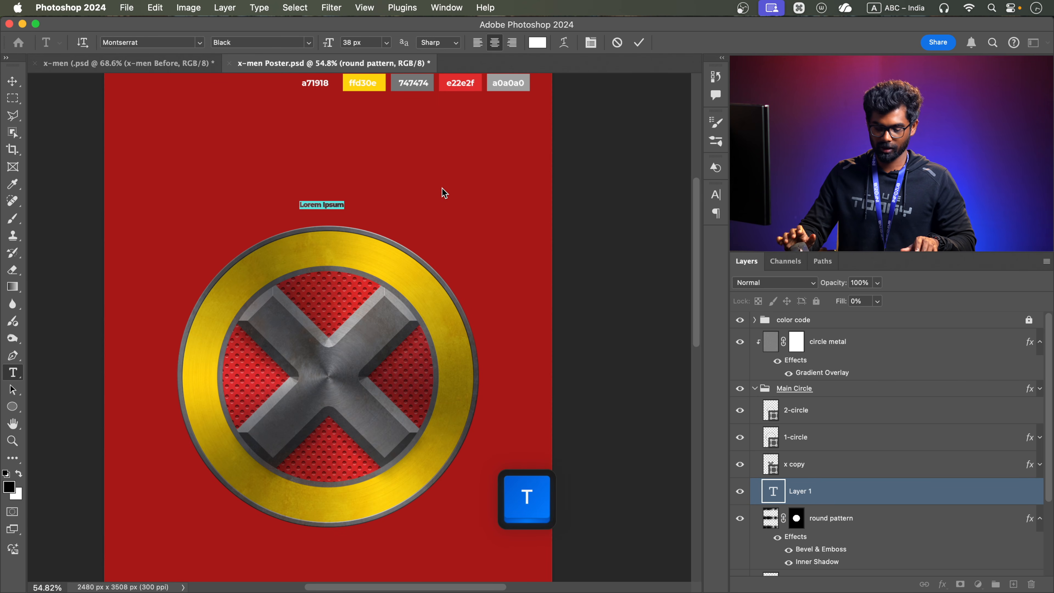
{"action": "type", "text": "X"}
{"action": "key", "text": "BackSpace"}
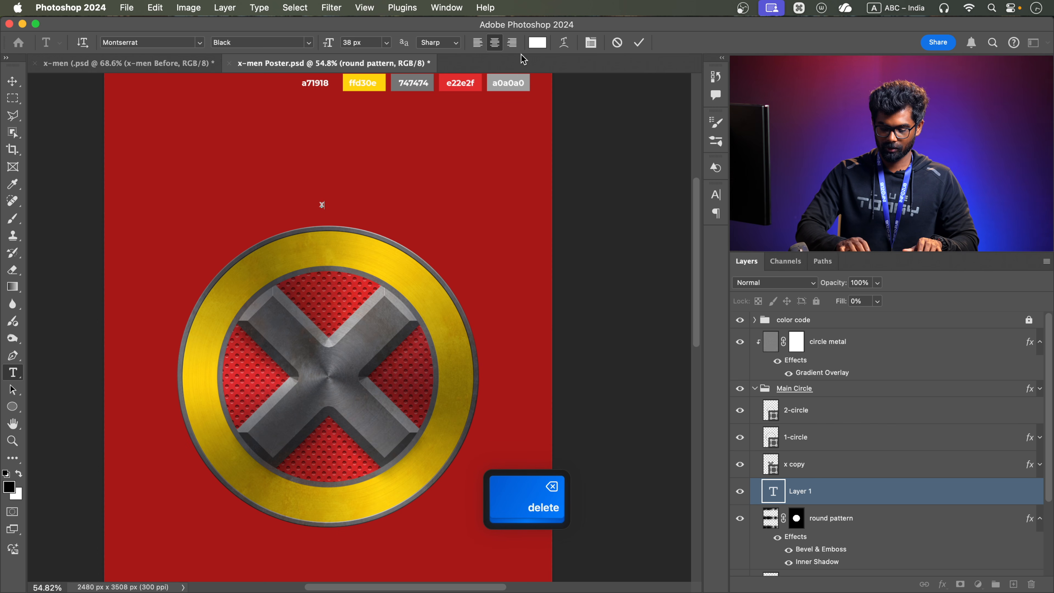
{"action": "type", "text": "X-MEN"}
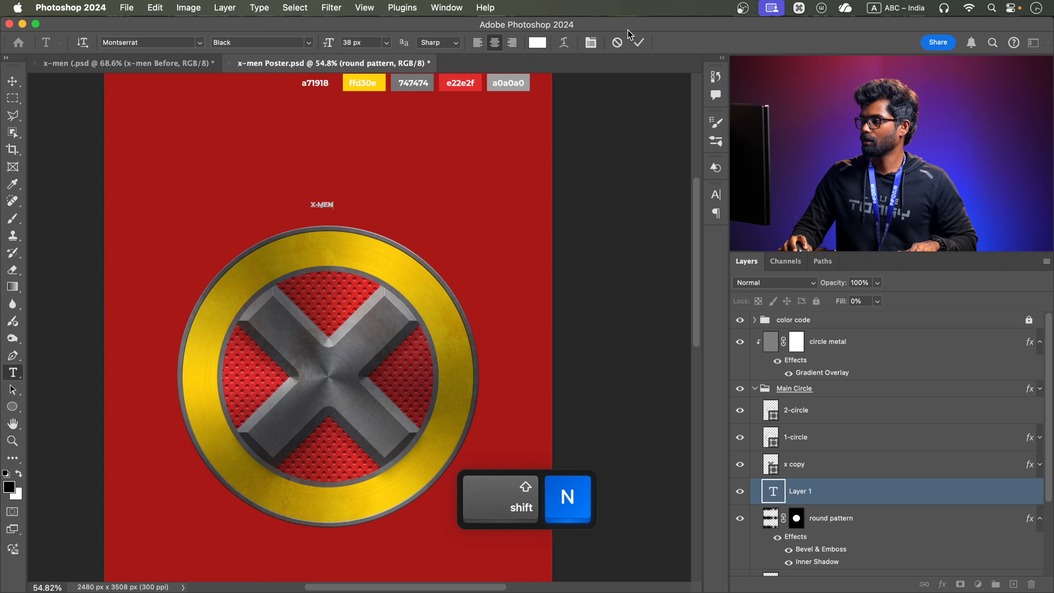
{"action": "left_click", "coordinate": [638, 42]}
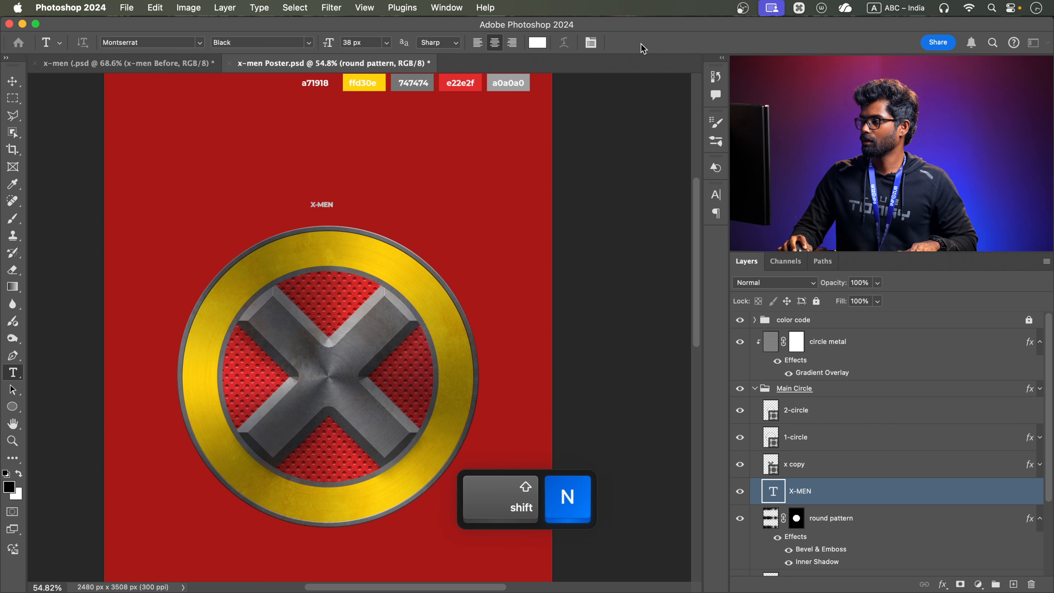
{"action": "left_click_drag", "start_coordinate": [848, 497], "coordinate": [856, 339]}
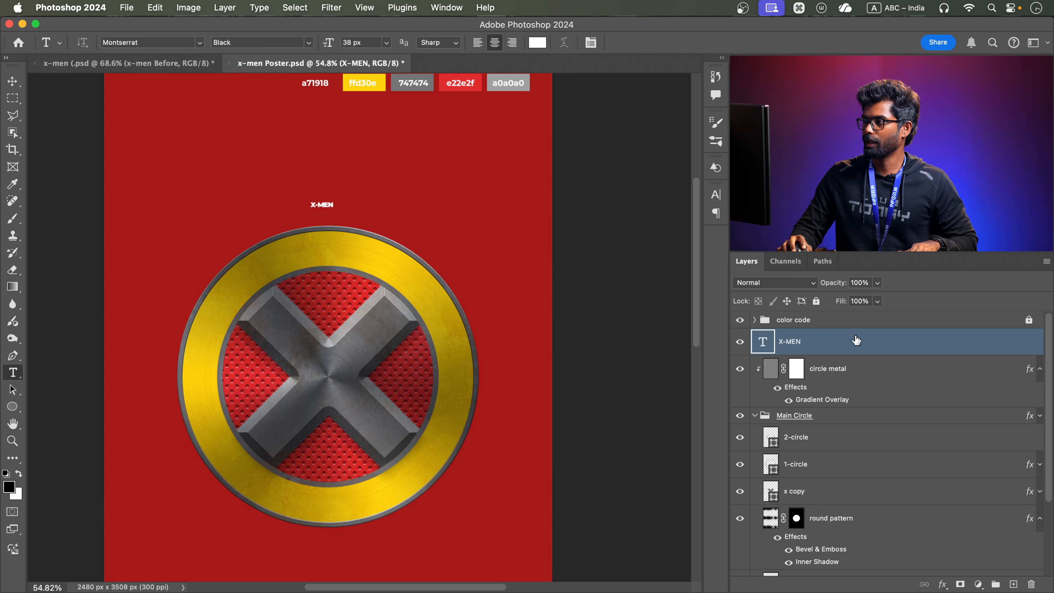
Scale the X-MEN text up to about 460 px, nearly as wide as the emblem, and collapse the Main Circle group
{"action": "key", "text": "super+t"}
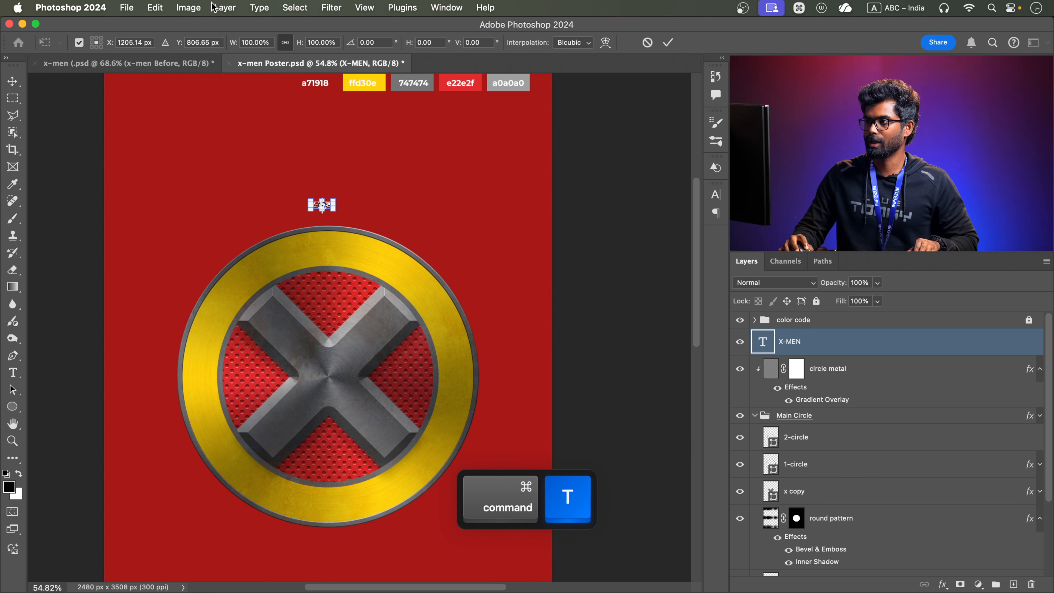
{"action": "left_click_drag", "start_coordinate": [335, 193], "coordinate": [460, 182]}
{"action": "left_click", "coordinate": [666, 41]}
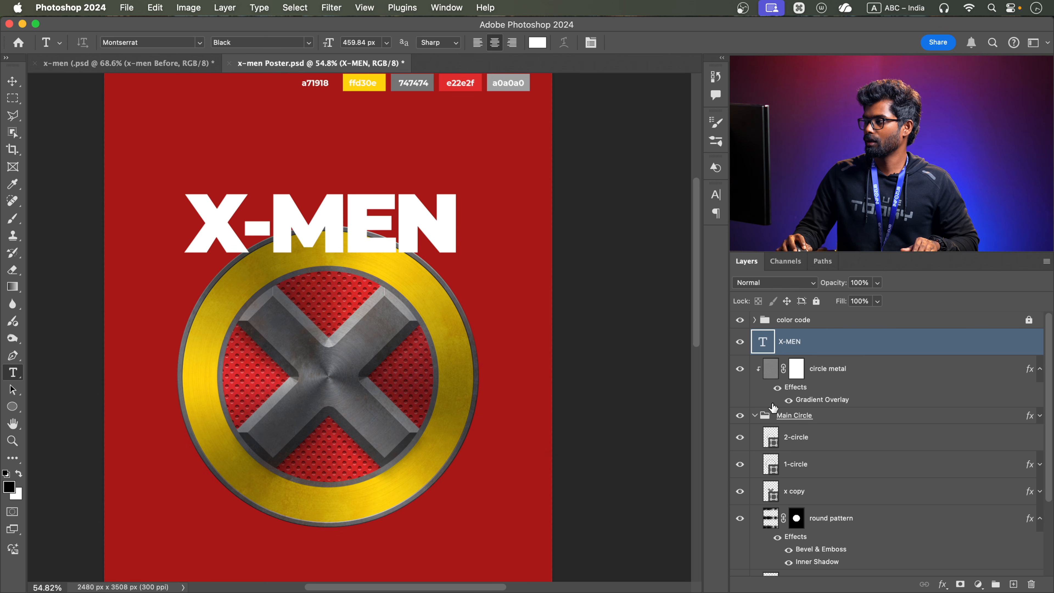
{"action": "left_click", "coordinate": [755, 416]}
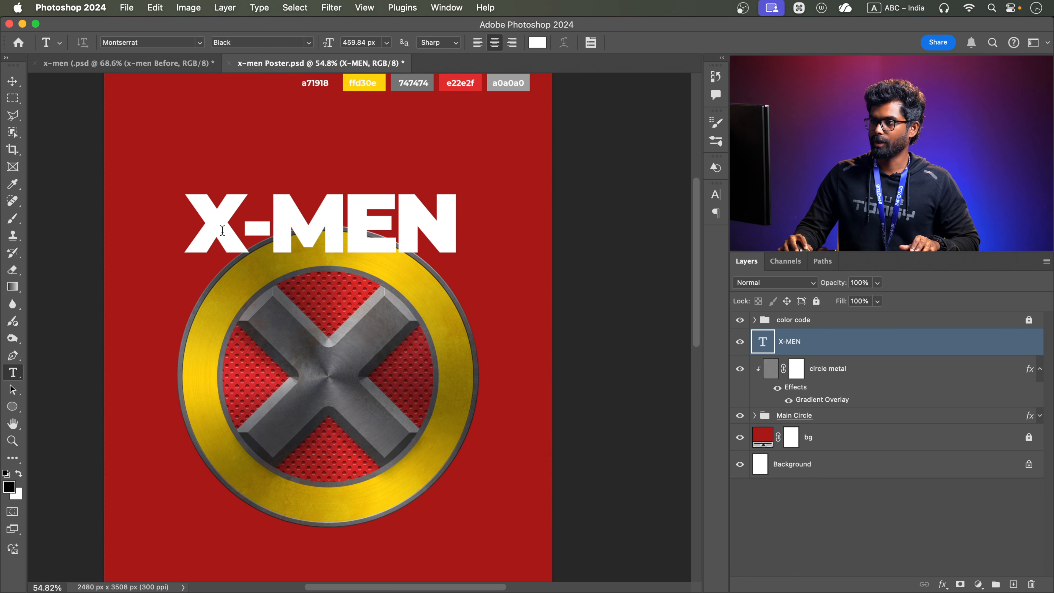
Enlarge only the letter X of the X-MEN title to a font size of 629 px
{"action": "left_click_drag", "start_coordinate": [222, 229], "coordinate": [70, 228]}
{"action": "left_click", "coordinate": [716, 194]}
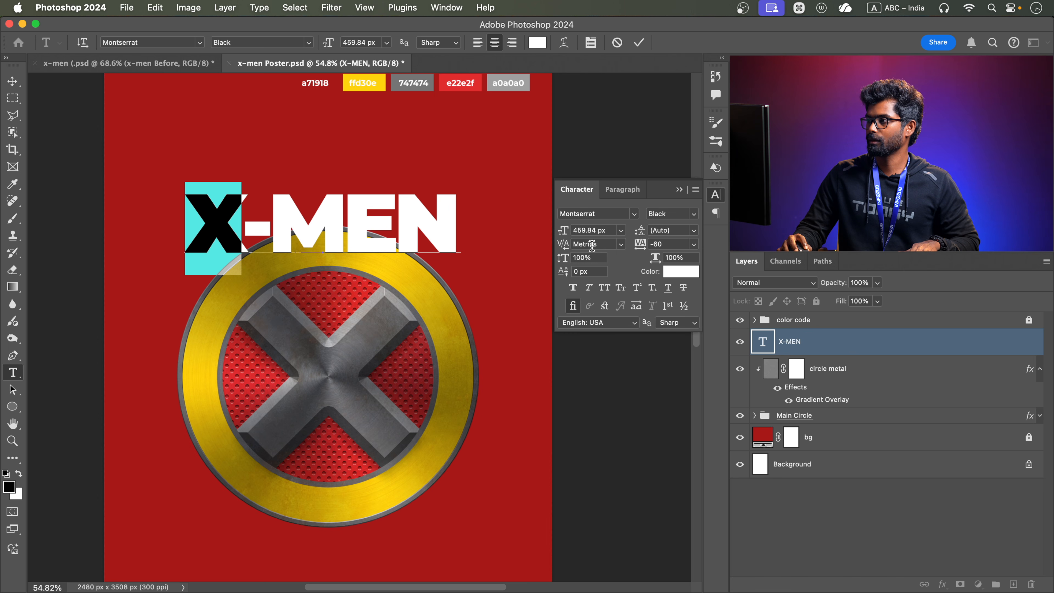
{"action": "left_click_drag", "start_coordinate": [563, 241], "coordinate": [632, 235]}
{"action": "left_click", "coordinate": [679, 189]}
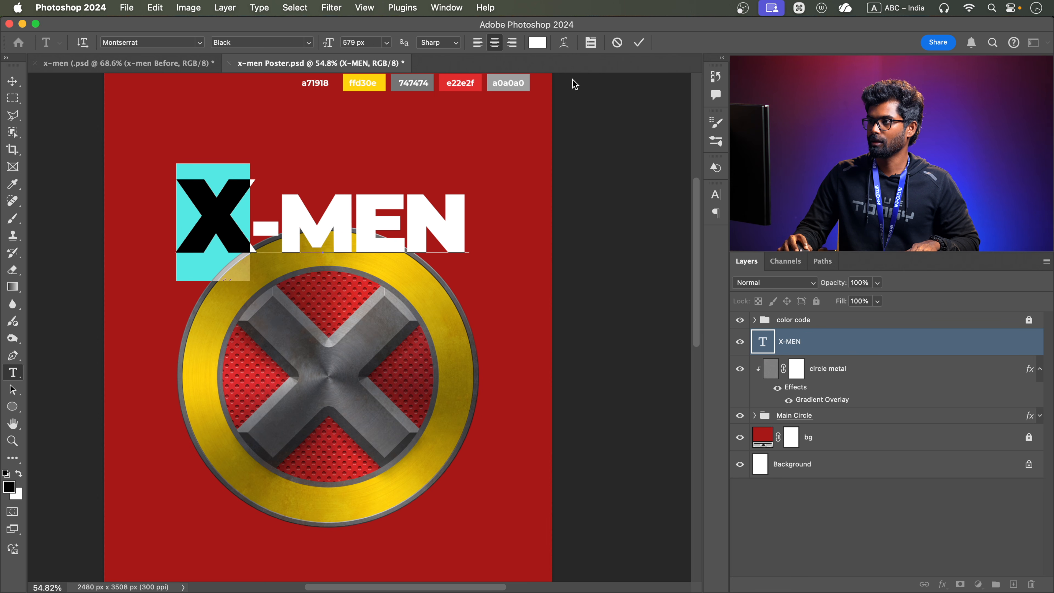
{"action": "left_click_drag", "start_coordinate": [715, 193], "coordinate": [717, 197]}
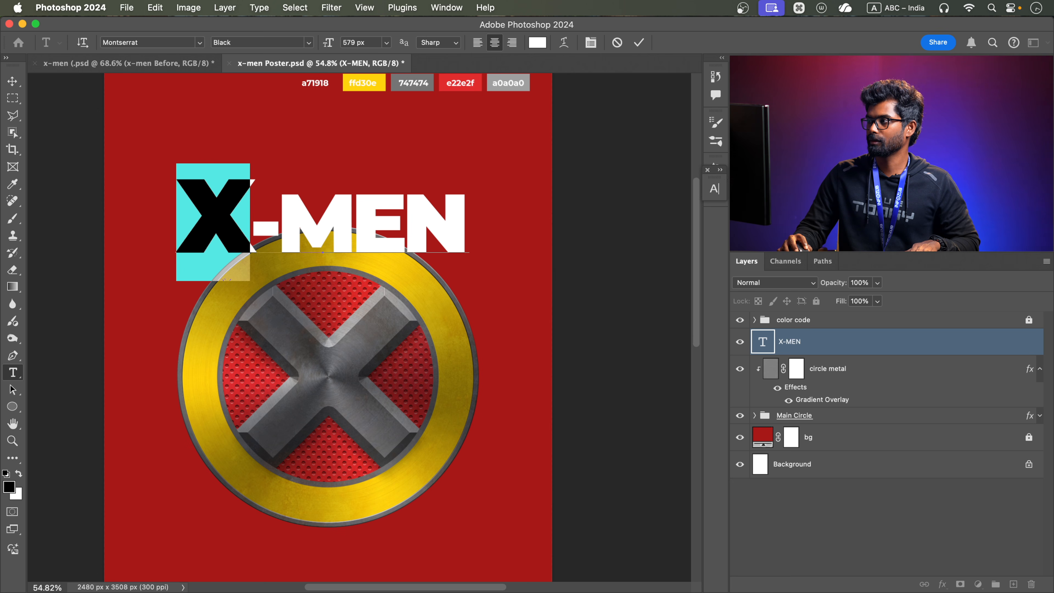
{"action": "left_click", "coordinate": [714, 189]}
{"action": "left_click_drag", "start_coordinate": [567, 231], "coordinate": [585, 229]}
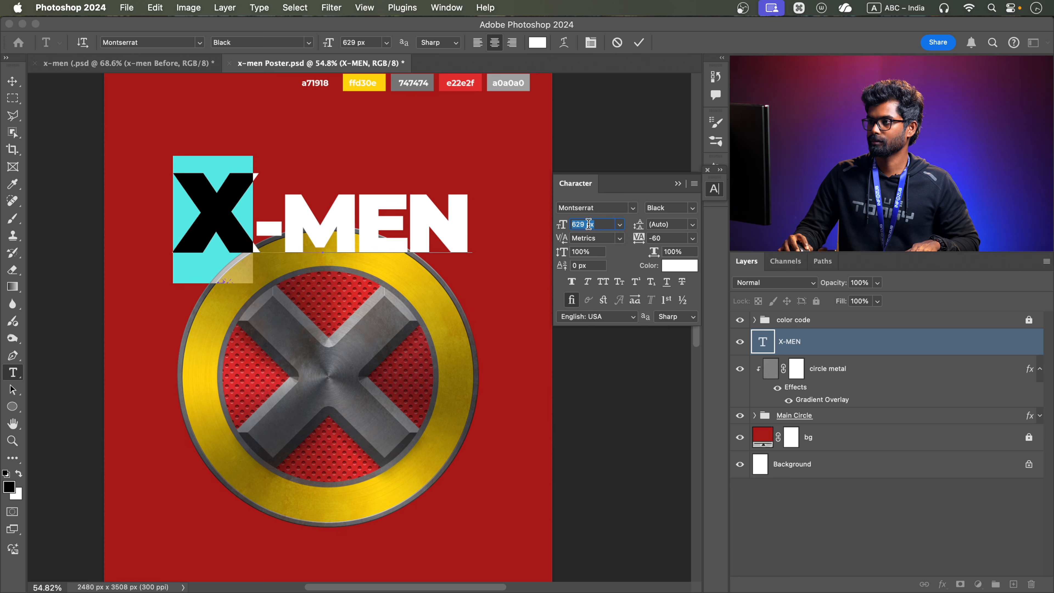
Raise the baseline of the "-MEN" characters so they sit about mid-height beside the larger X
{"action": "left_click_drag", "start_coordinate": [255, 214], "coordinate": [483, 219]}
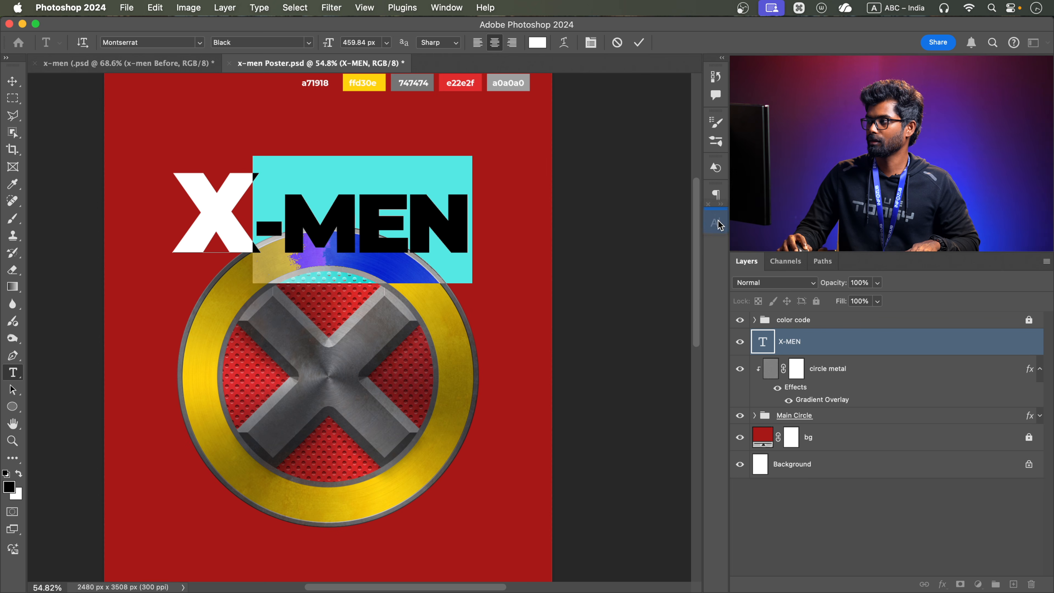
{"action": "left_click", "coordinate": [712, 224]}
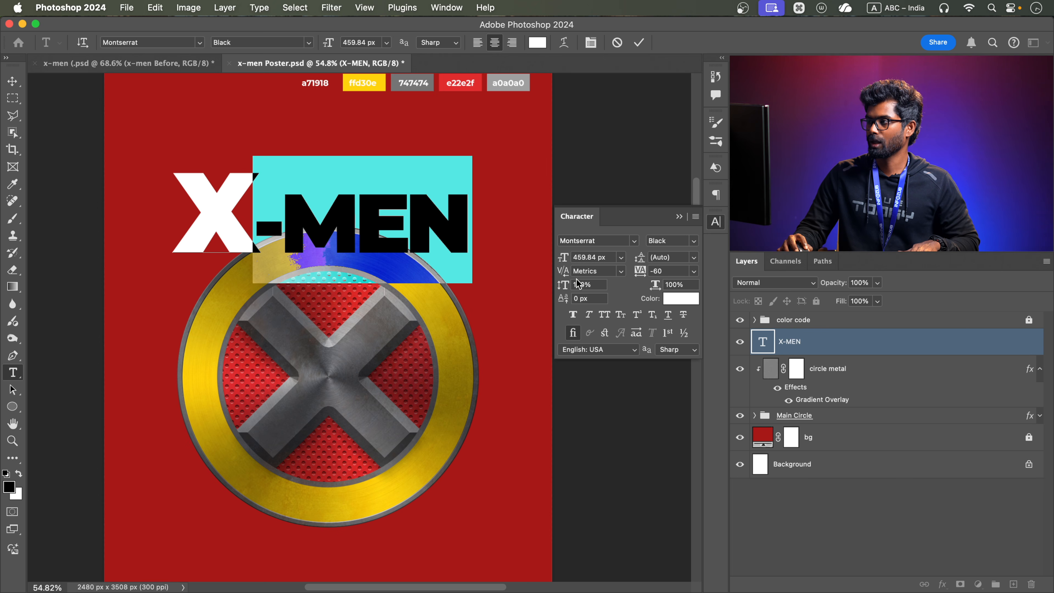
{"action": "left_click_drag", "start_coordinate": [564, 298], "coordinate": [610, 296]}
Tighten the kerning between the X and the hyphen to -120 and commit the text edit
{"action": "left_click", "coordinate": [256, 212]}
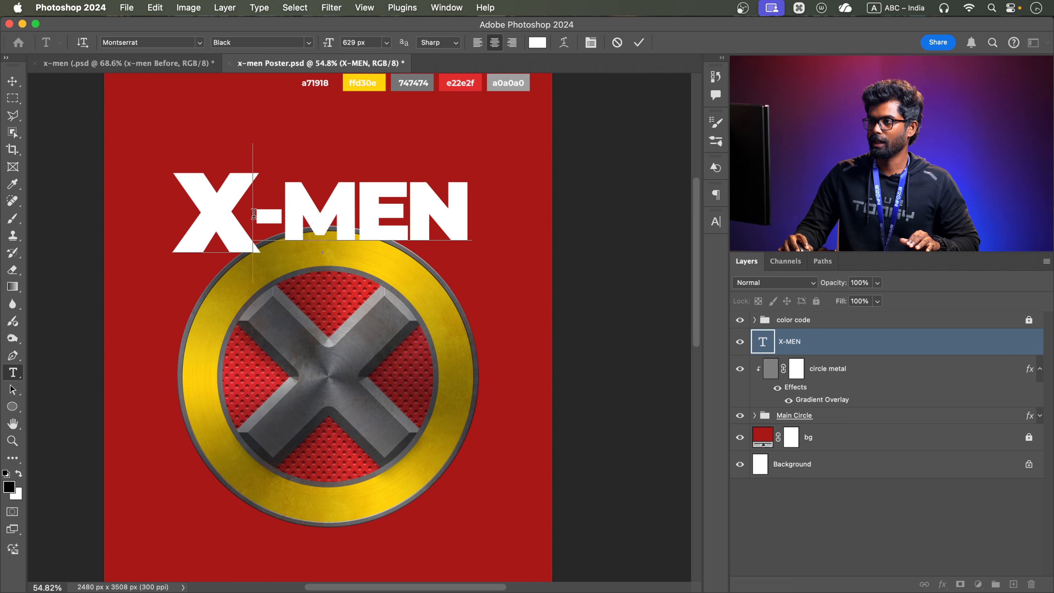
{"action": "left_click", "coordinate": [716, 221]}
{"action": "left_click_drag", "start_coordinate": [566, 276], "coordinate": [561, 277]}
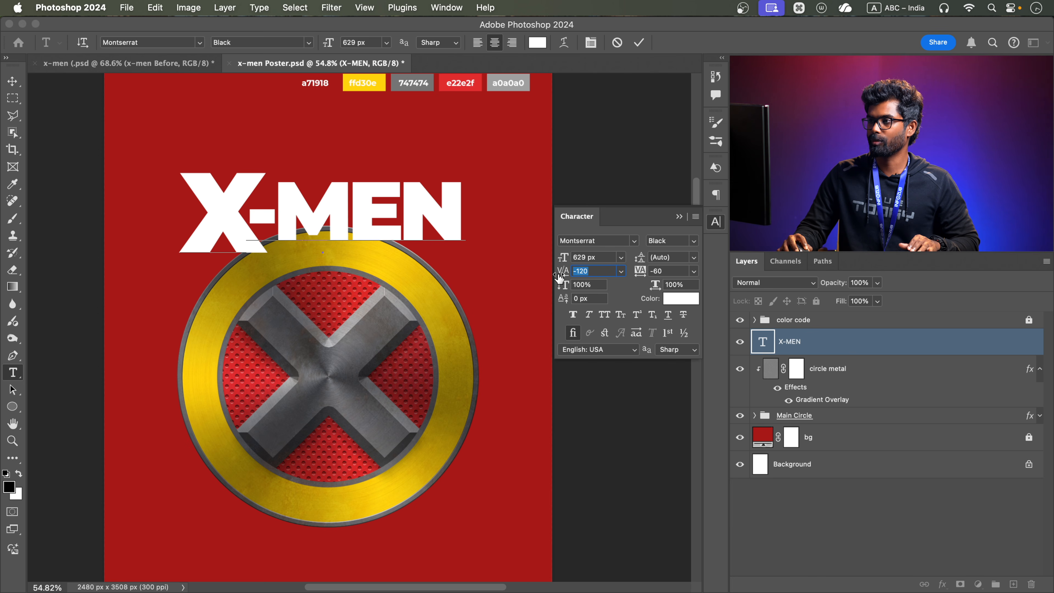
{"action": "left_click", "coordinate": [680, 217]}
{"action": "left_click", "coordinate": [639, 42]}
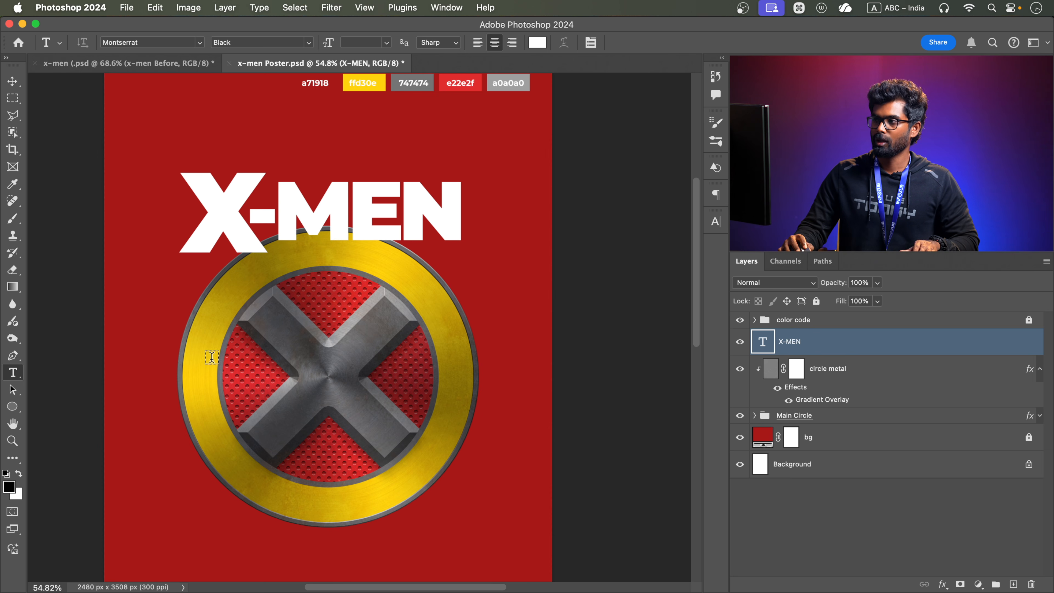
Skew the X-MEN title so it rises toward its right end and place it across the middle of the emblem
{"action": "key", "text": "super+t"}
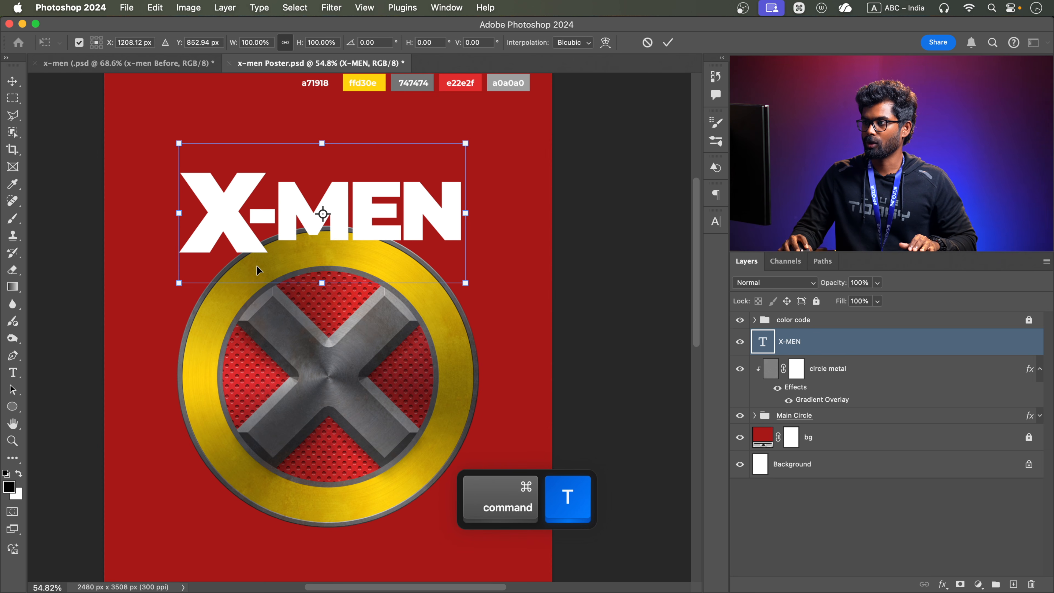
{"action": "right_click", "coordinate": [336, 207]}
{"action": "left_click", "coordinate": [367, 262]}
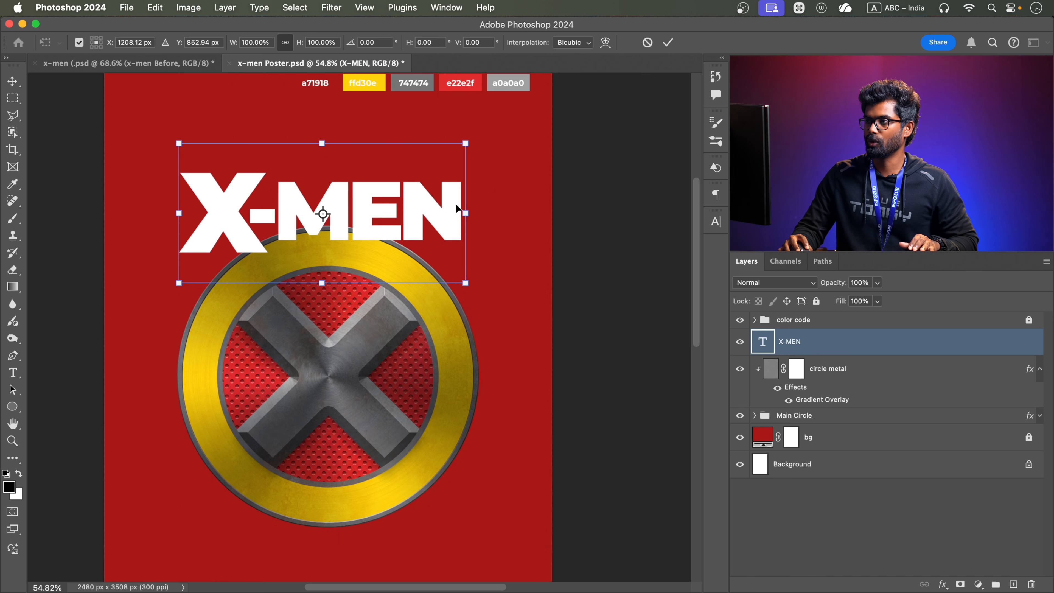
{"action": "left_click_drag", "start_coordinate": [464, 213], "coordinate": [459, 360]}
{"action": "left_click", "coordinate": [668, 45]}
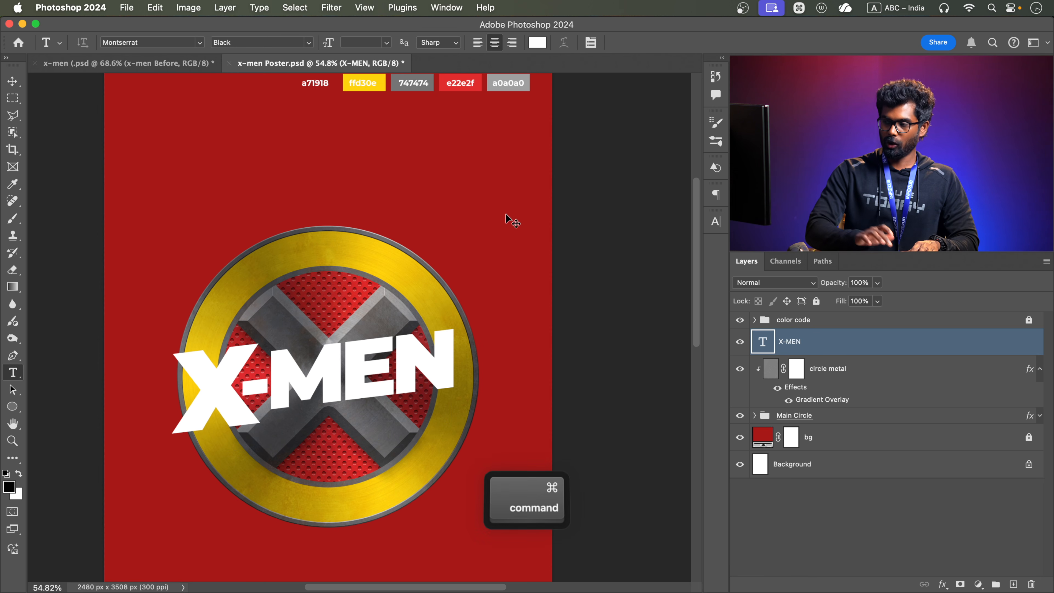
Enlarge the skewed X-MEN title to 114.46% and reposition it so it spans beyond the emblem's edges
{"action": "key", "text": "super+t"}
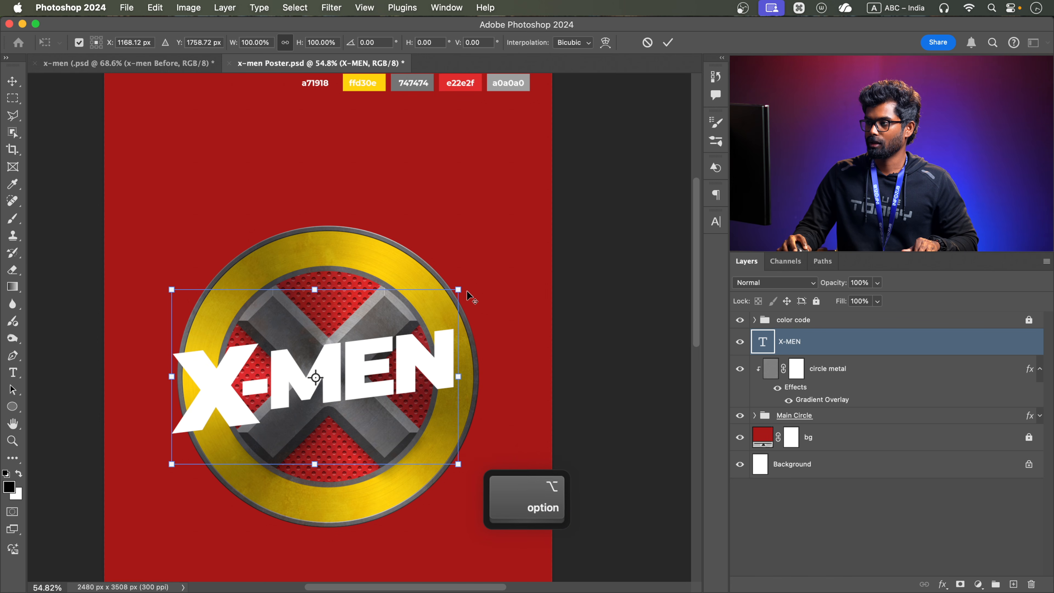
{"action": "left_click_drag", "start_coordinate": [458, 289], "coordinate": [484, 273]}
{"action": "left_click_drag", "start_coordinate": [405, 344], "coordinate": [418, 346]}
{"action": "left_click_drag", "start_coordinate": [497, 277], "coordinate": [490, 280]}
{"action": "left_click_drag", "start_coordinate": [438, 336], "coordinate": [447, 327]}
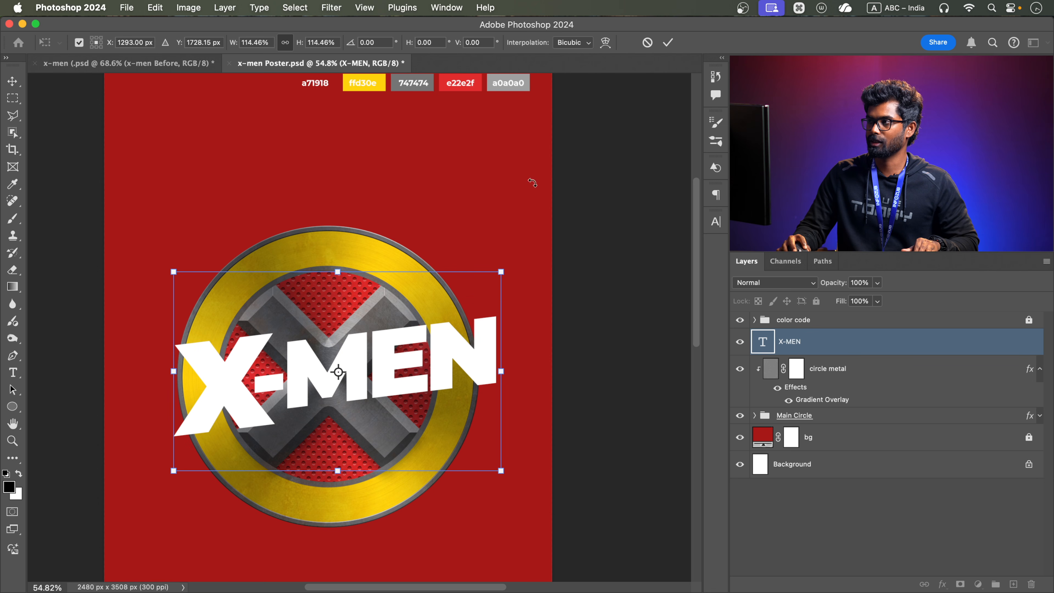
{"action": "left_click", "coordinate": [666, 42]}
Move the X-MEN title about 38 px left to centre it horizontally on the emblem
{"action": "left_click_drag", "start_coordinate": [383, 298], "coordinate": [346, 282]}
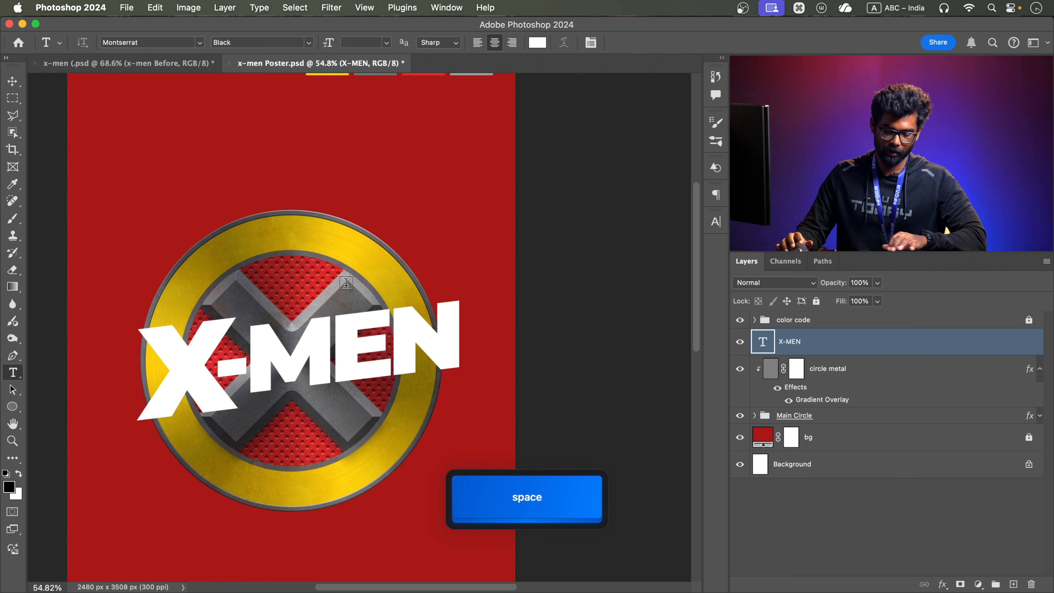
{"action": "key", "text": "v"}
{"action": "left_click_drag", "start_coordinate": [404, 330], "coordinate": [398, 334]}
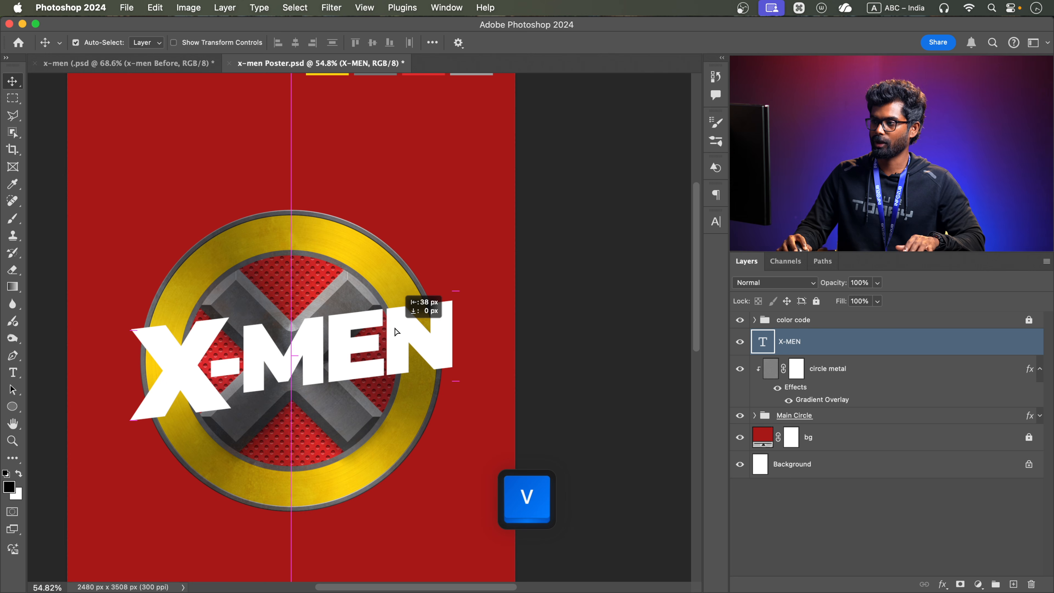
Add a mid-gray (808080) Solid Color fill layer directly above the X-MEN text layer
{"action": "left_click_drag", "start_coordinate": [583, 299], "coordinate": [582, 272]}
{"action": "left_click", "coordinate": [977, 586]}
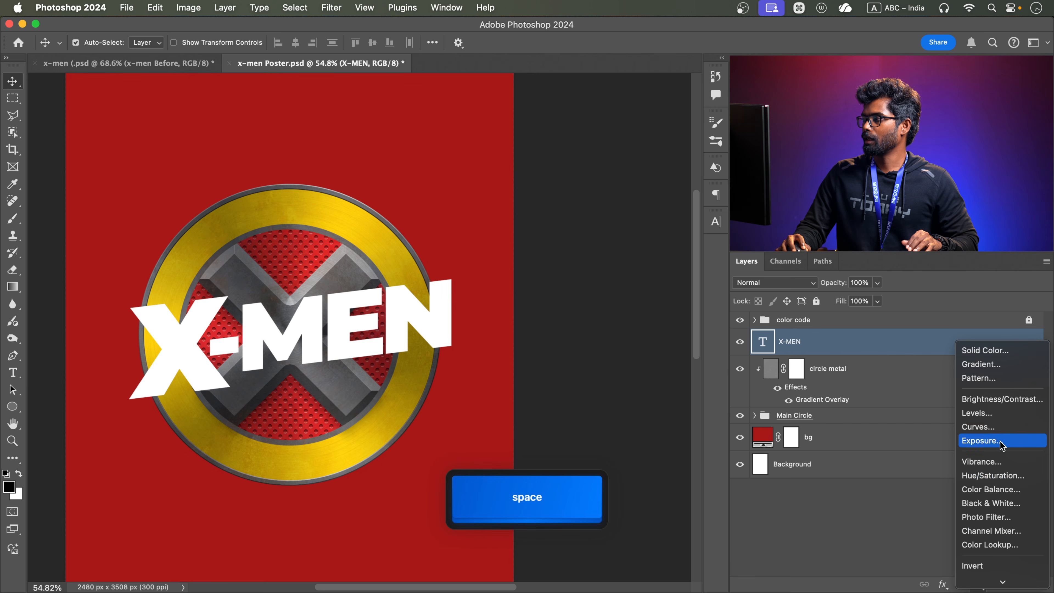
{"action": "left_click", "coordinate": [671, 295]}
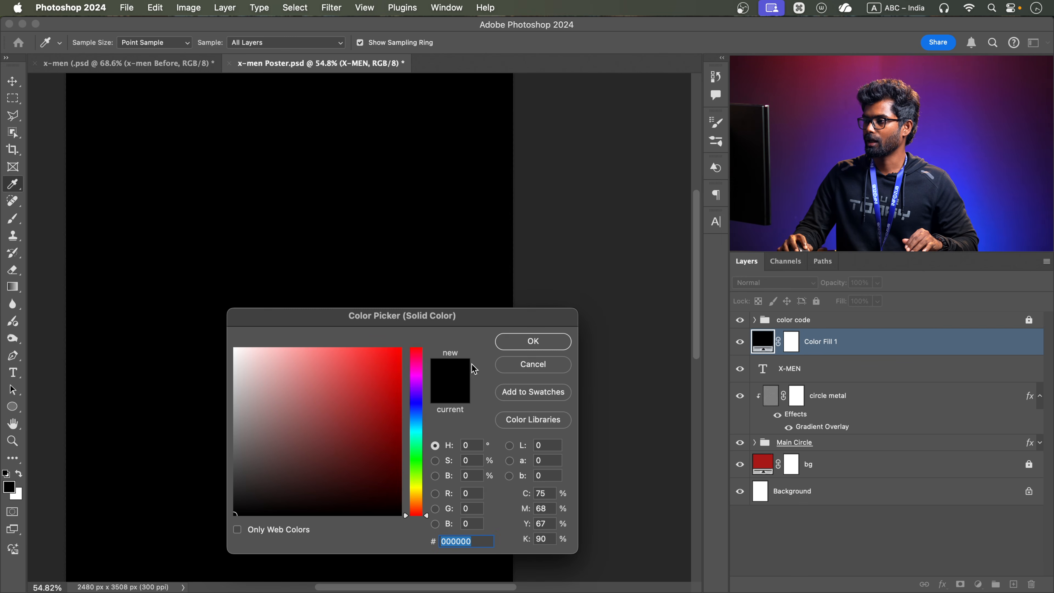
{"action": "type", "text": "808080"}
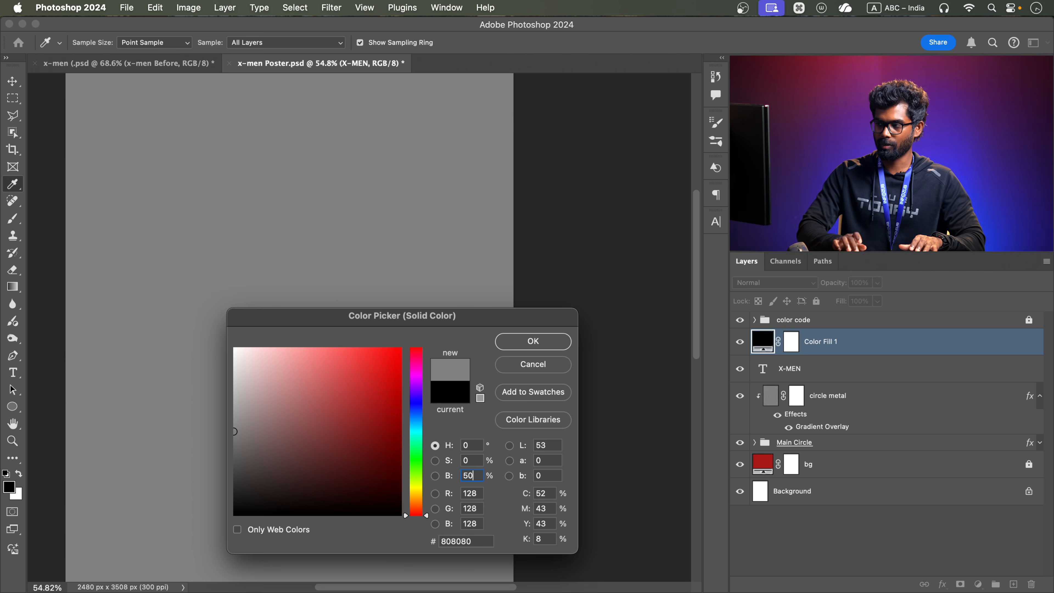
{"action": "key", "text": "Return"}
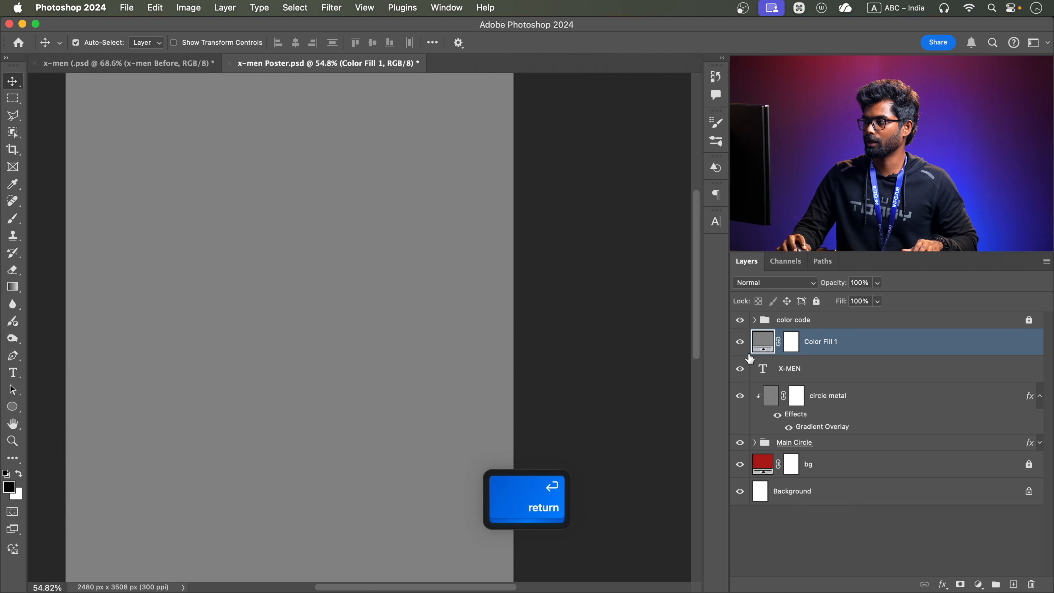
Rasterize the gray fill layer and apply Add Noise at 50% with Gaussian distribution and Monochromatic on
{"action": "left_click", "coordinate": [341, 8]}
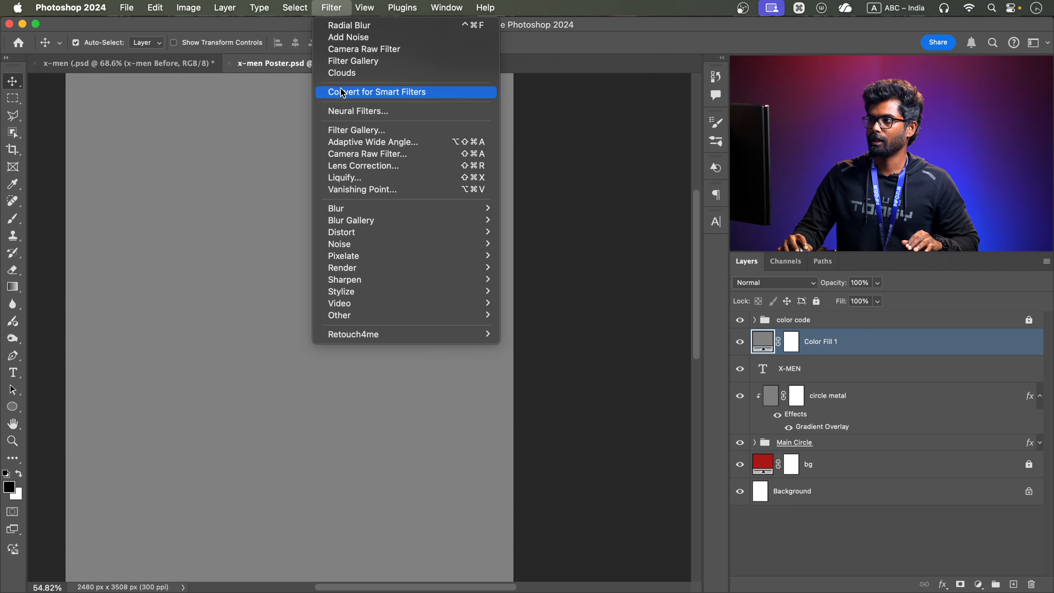
{"action": "mouse_move", "coordinate": [345, 242]}
{"action": "left_click", "coordinate": [540, 244]}
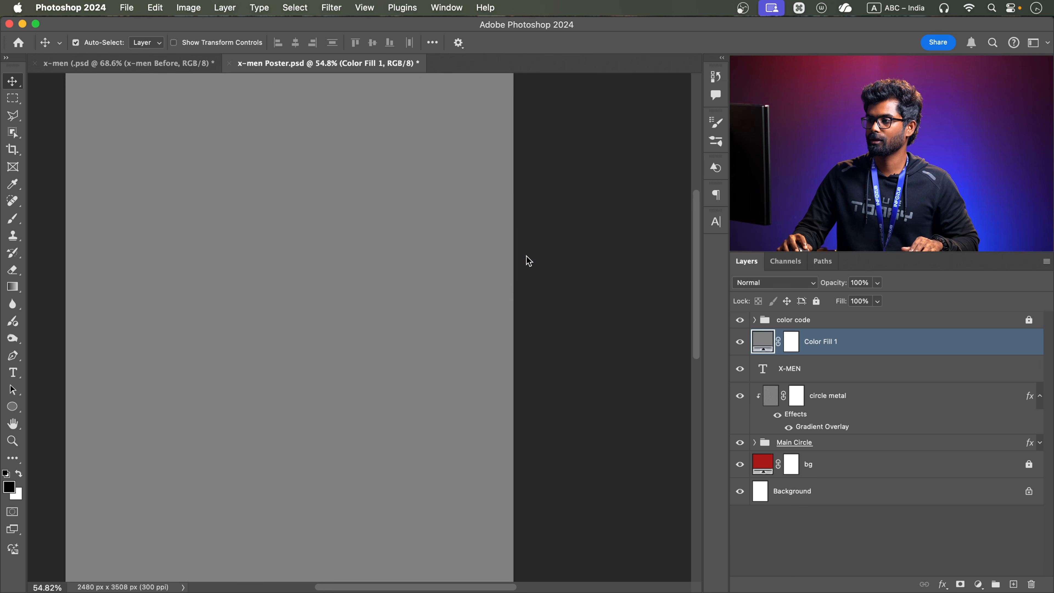
{"action": "left_click", "coordinate": [513, 277]}
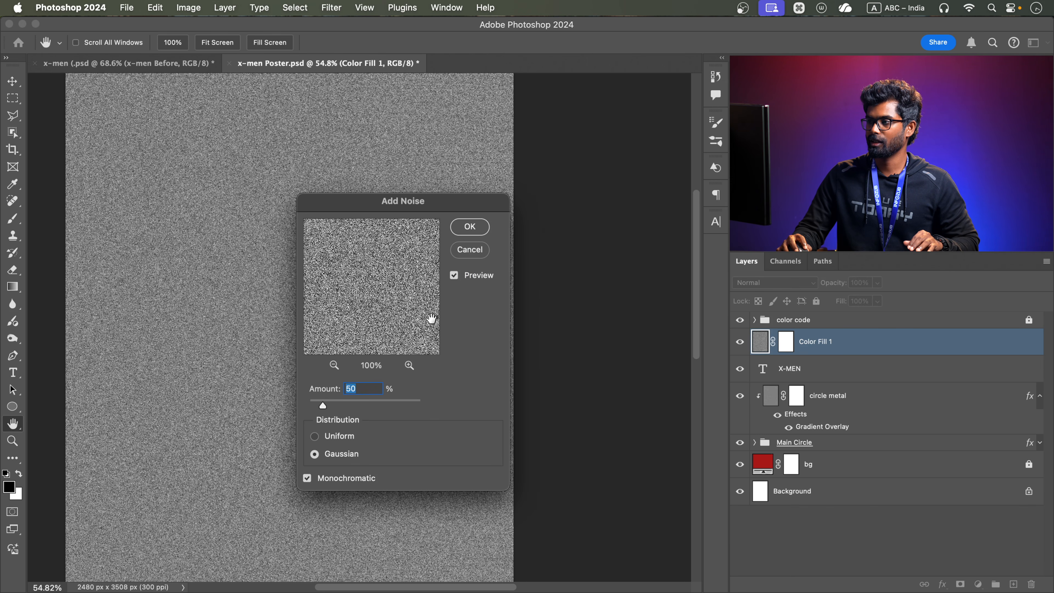
{"action": "left_click", "coordinate": [470, 226]}
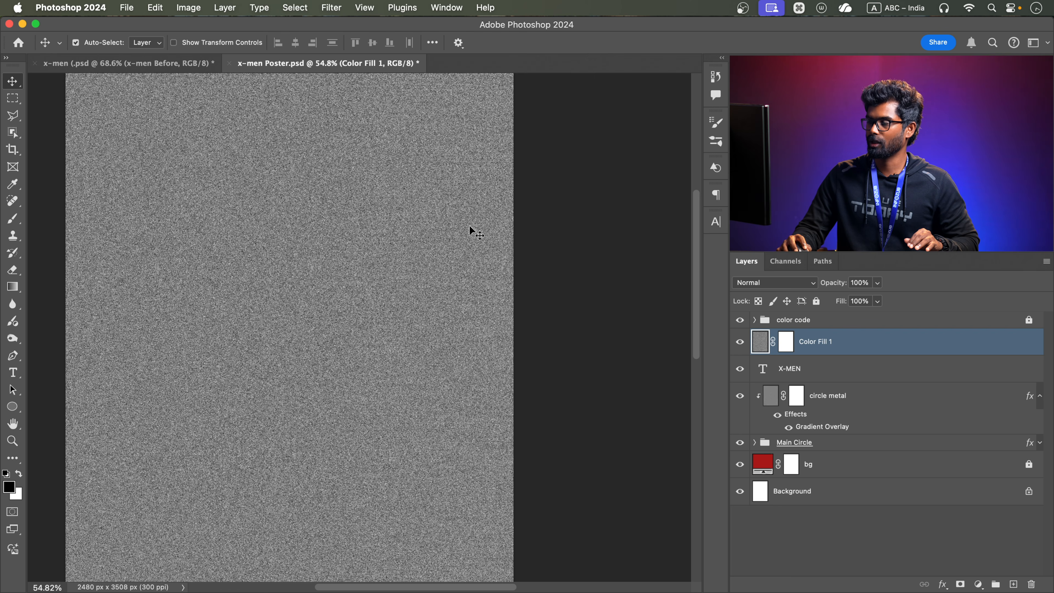
Apply a Motion Blur to the noise layer with a 50° angle and 97 pixels distance
{"action": "left_click", "coordinate": [335, 8]}
{"action": "mouse_move", "coordinate": [340, 209]}
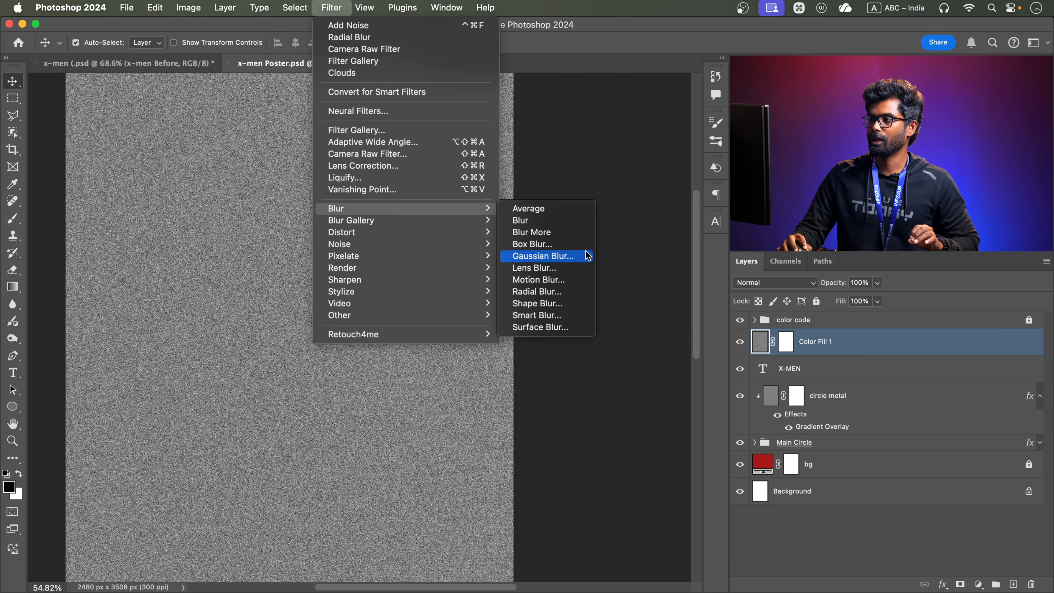
{"action": "left_click", "coordinate": [552, 281]}
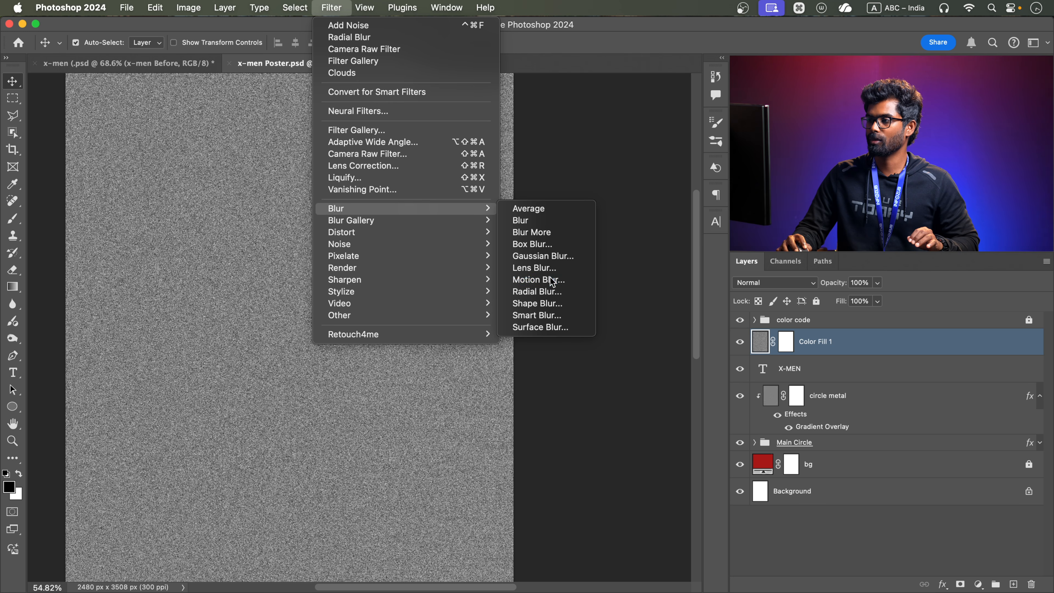
{"action": "left_click_drag", "start_coordinate": [447, 358], "coordinate": [472, 356]}
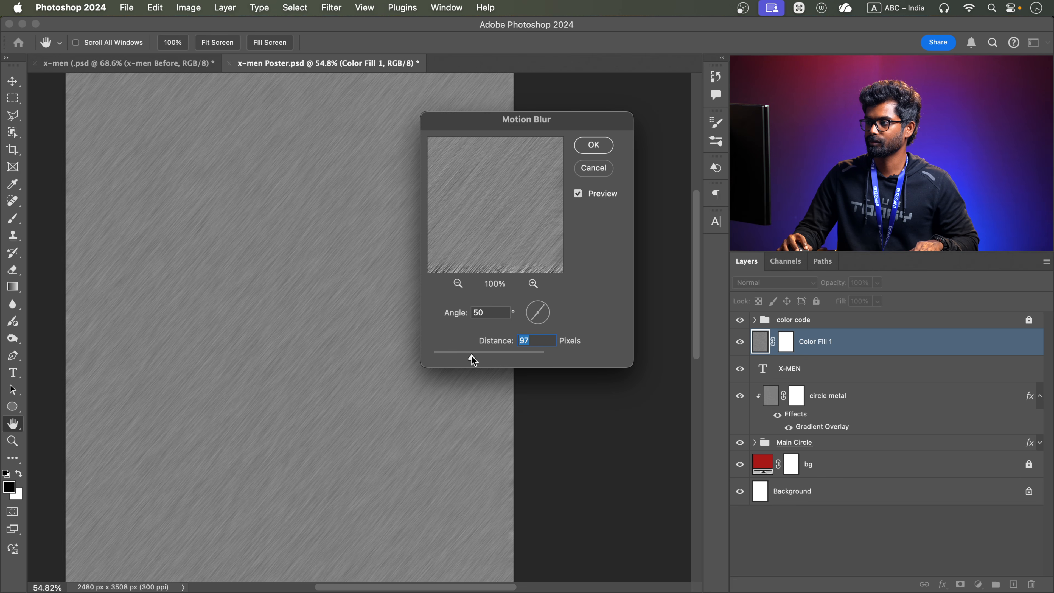
{"action": "left_click", "coordinate": [593, 145]}
Clip the blurred noise layer to the X-MEN text and rename it "metal"
{"action": "key", "text": "alt"}
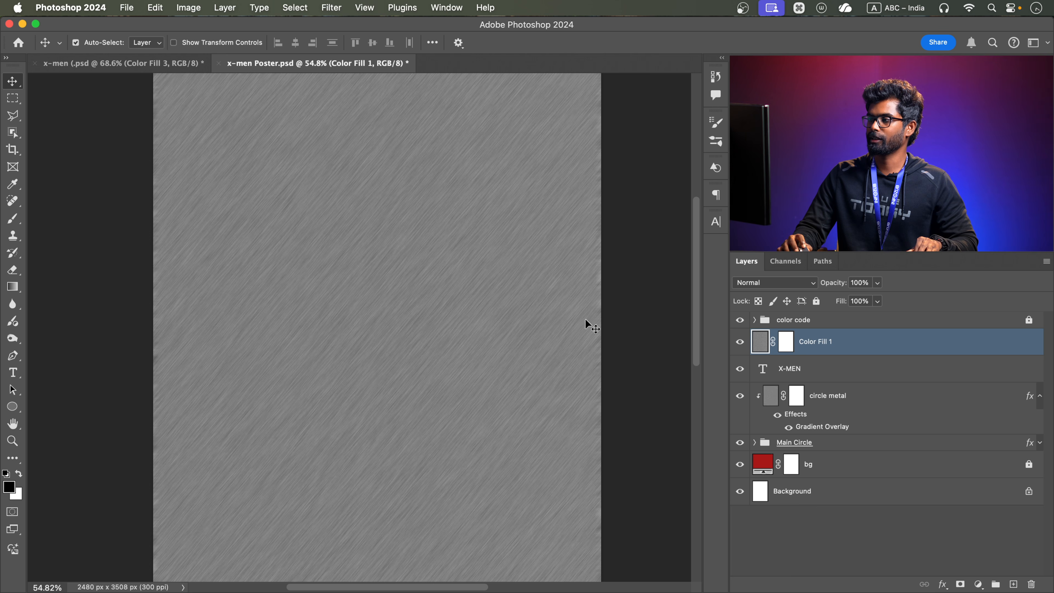
{"action": "right_click", "coordinate": [864, 346]}
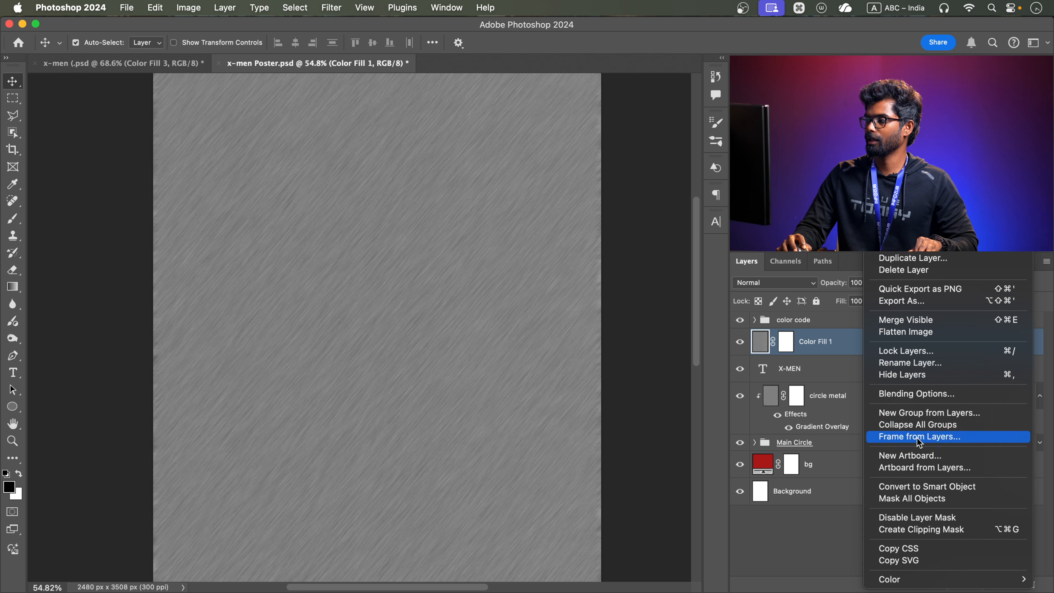
{"action": "left_click", "coordinate": [780, 389]}
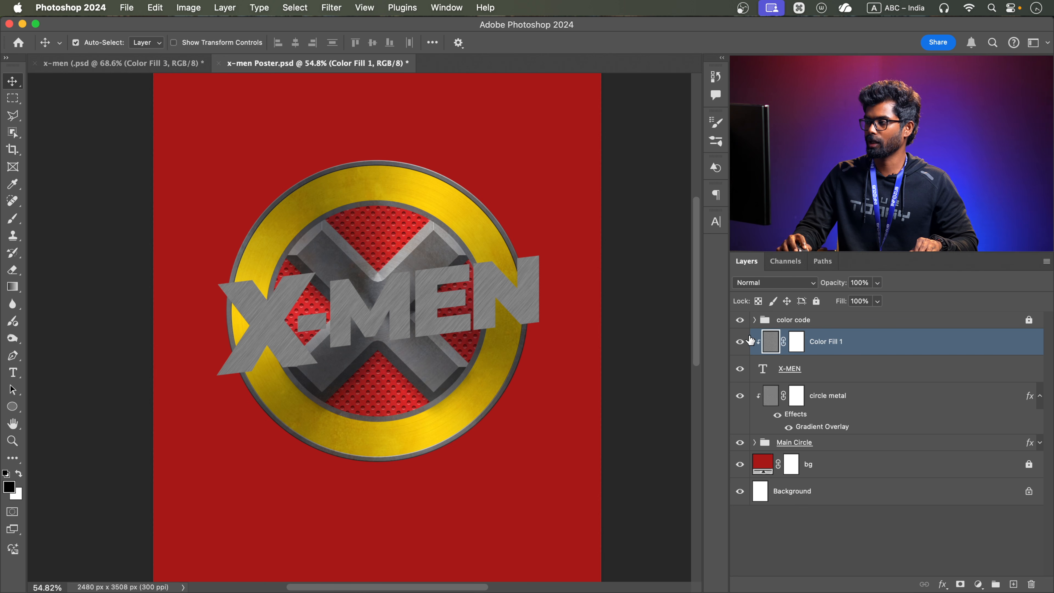
{"action": "double_click", "coordinate": [833, 348]}
{"action": "type", "text": "metal"}
{"action": "key", "text": "Return"}
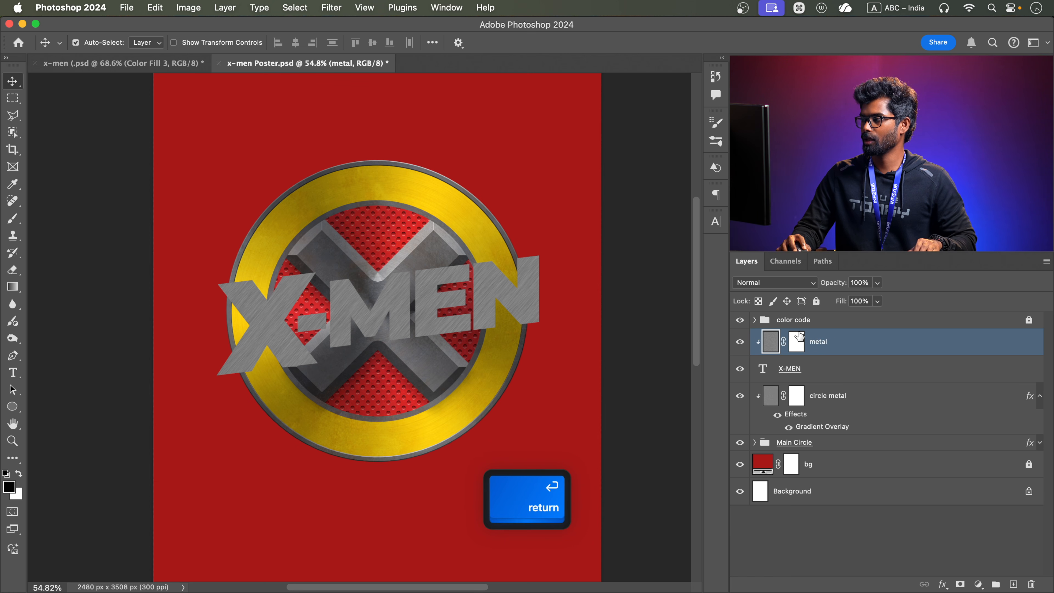
Add a Gradient Overlay to the "metal" layer in Overlay mode and set its style to Linear
{"action": "double_click", "coordinate": [870, 347]}
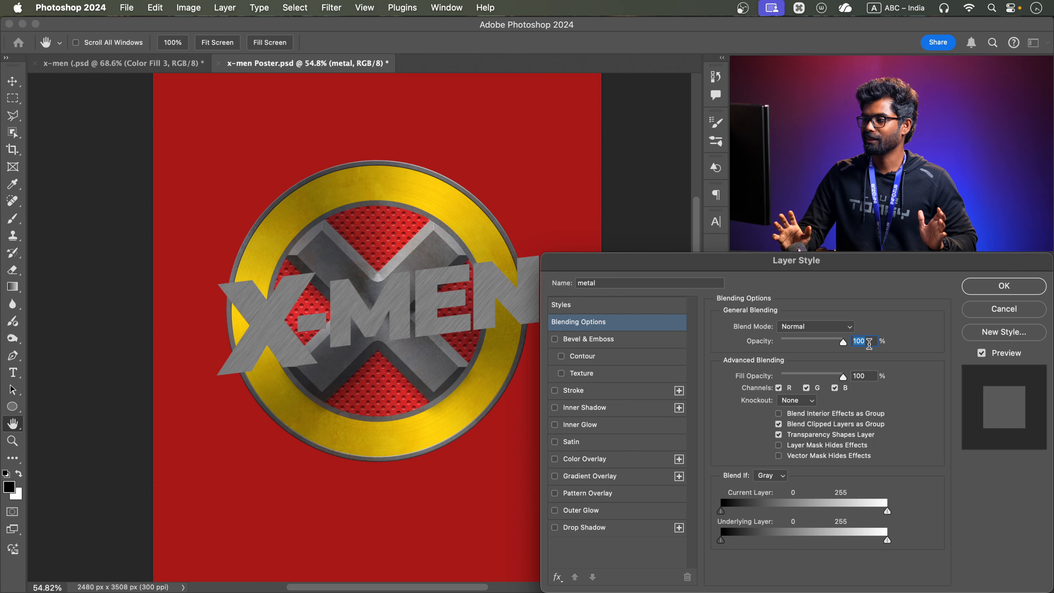
{"action": "left_click", "coordinate": [621, 482]}
{"action": "key", "text": "space"}
{"action": "left_click_drag", "start_coordinate": [404, 289], "coordinate": [357, 285]}
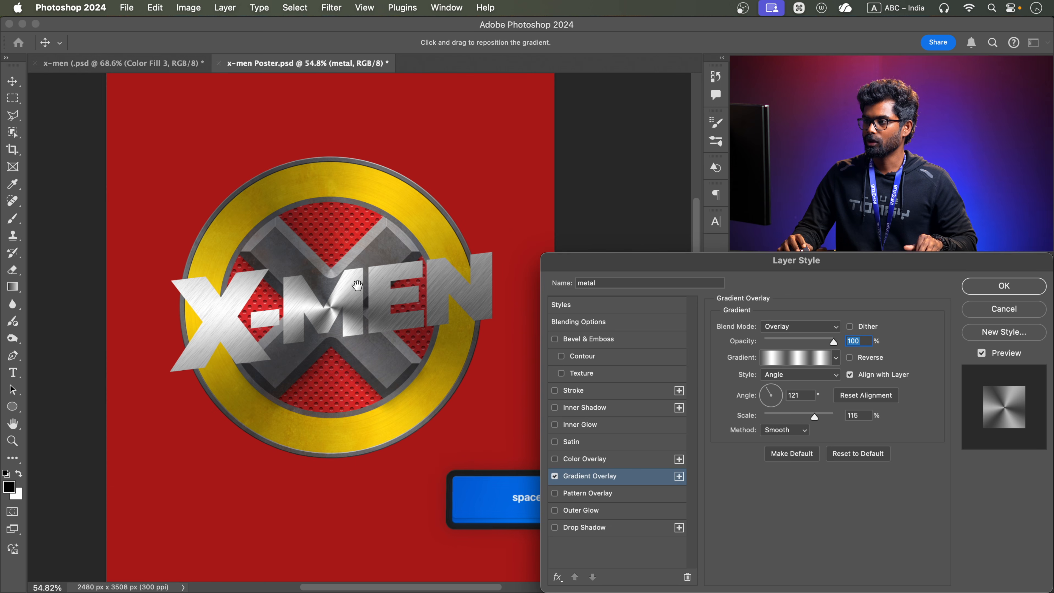
{"action": "scroll", "coordinate": [357, 286], "scroll_direction": "up", "scroll_amount": 4}
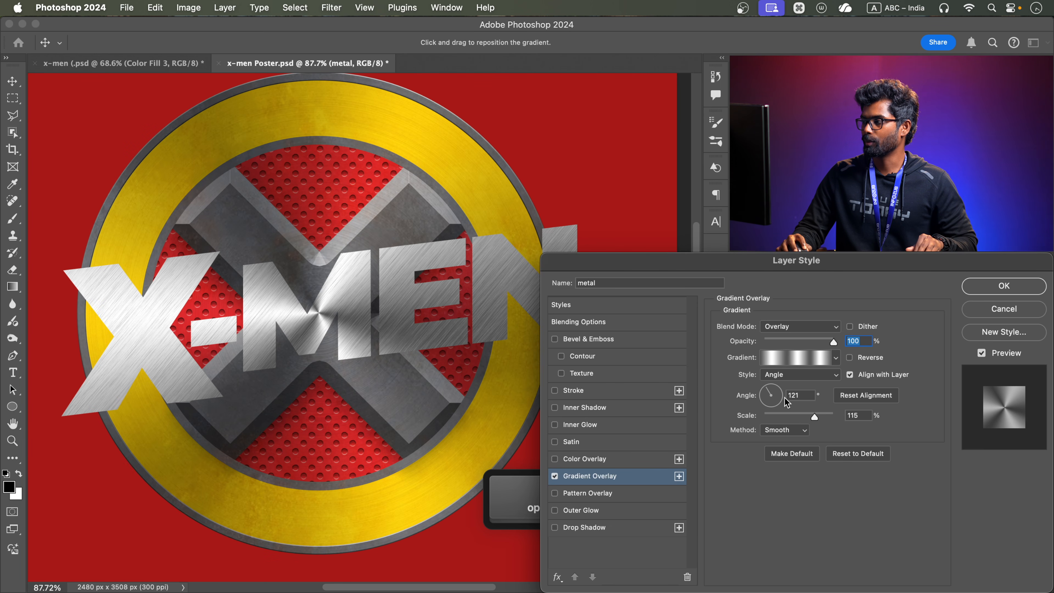
{"action": "left_click", "coordinate": [808, 379]}
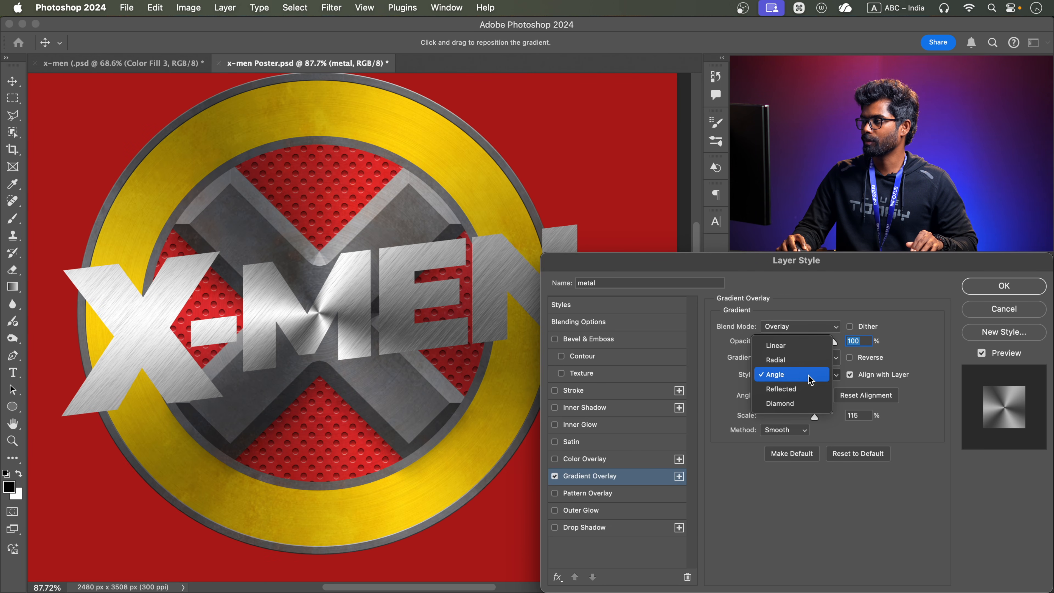
{"action": "left_click", "coordinate": [803, 347]}
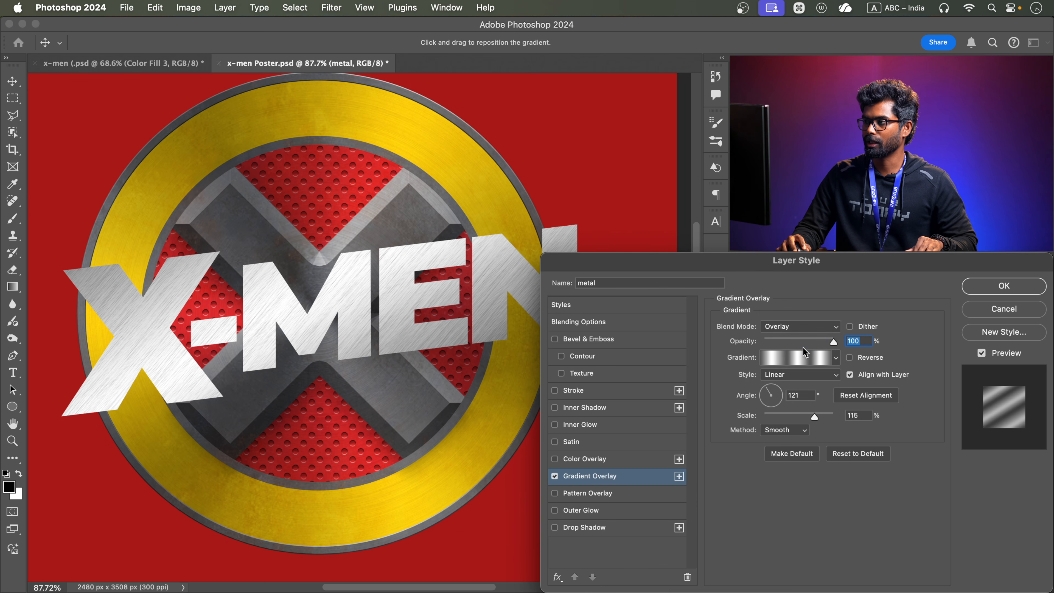
Set the gradient overlay's scale to 47% and angle to 44°, reposition it across the title, and apply the style
{"action": "left_click_drag", "start_coordinate": [814, 417], "coordinate": [779, 427]}
{"action": "scroll", "coordinate": [460, 314], "scroll_direction": "down", "scroll_amount": 3}
{"action": "left_click_drag", "start_coordinate": [460, 314], "coordinate": [446, 316]}
{"action": "scroll", "coordinate": [426, 304], "scroll_direction": "up", "scroll_amount": 3}
{"action": "scroll", "coordinate": [428, 304], "scroll_direction": "down", "scroll_amount": 3}
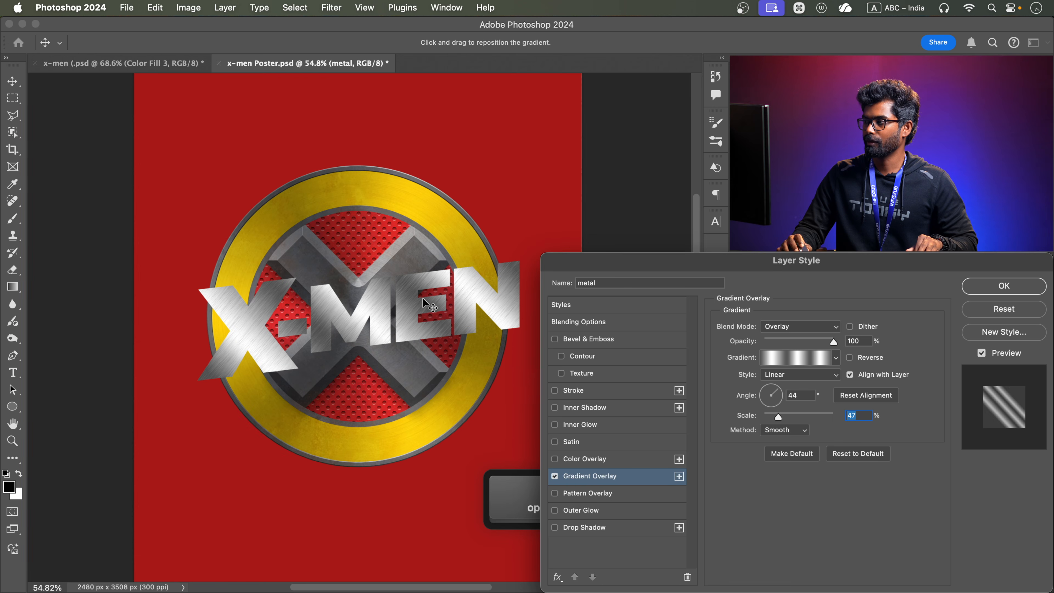
{"action": "left_click", "coordinate": [814, 358]}
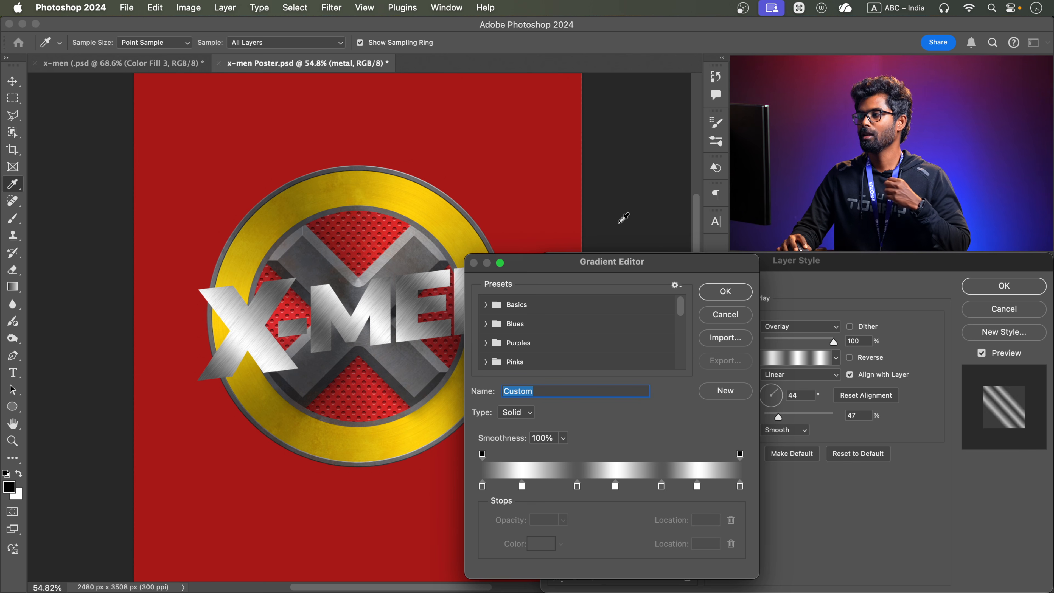
{"action": "left_click", "coordinate": [736, 296]}
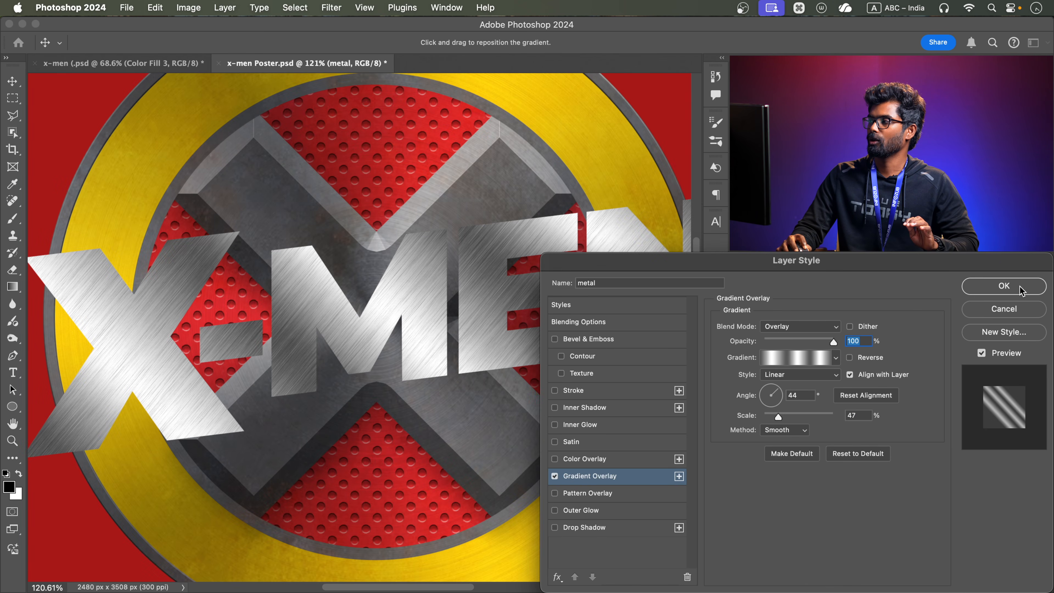
{"action": "left_click", "coordinate": [1019, 287]}
Add Bevel & Emboss to the X-MEN text layer, reset it to default settings, and set the technique to Chisel Hard
{"action": "left_click", "coordinate": [847, 395]}
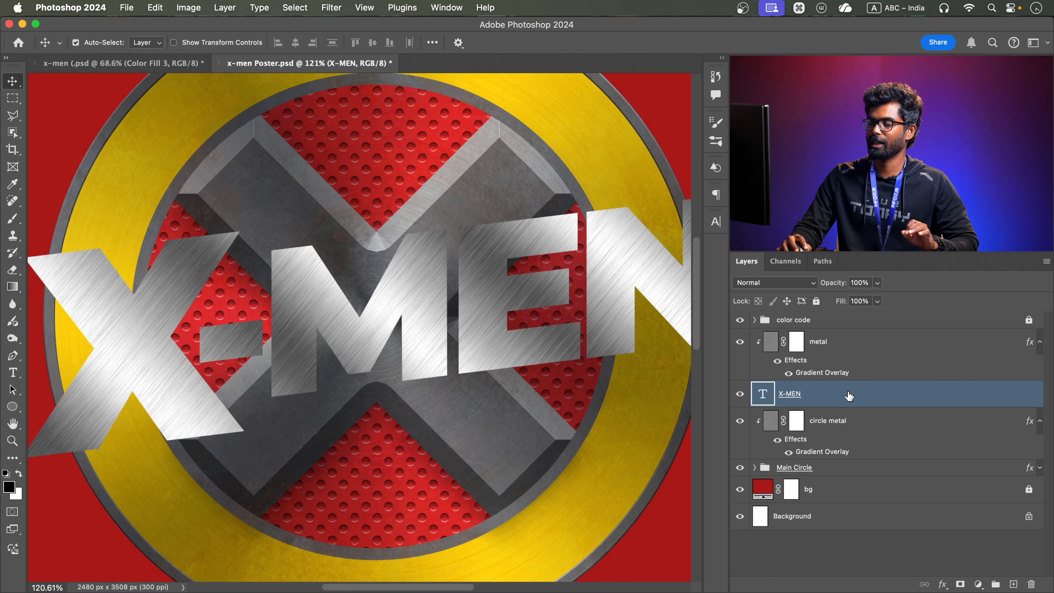
{"action": "double_click", "coordinate": [851, 400]}
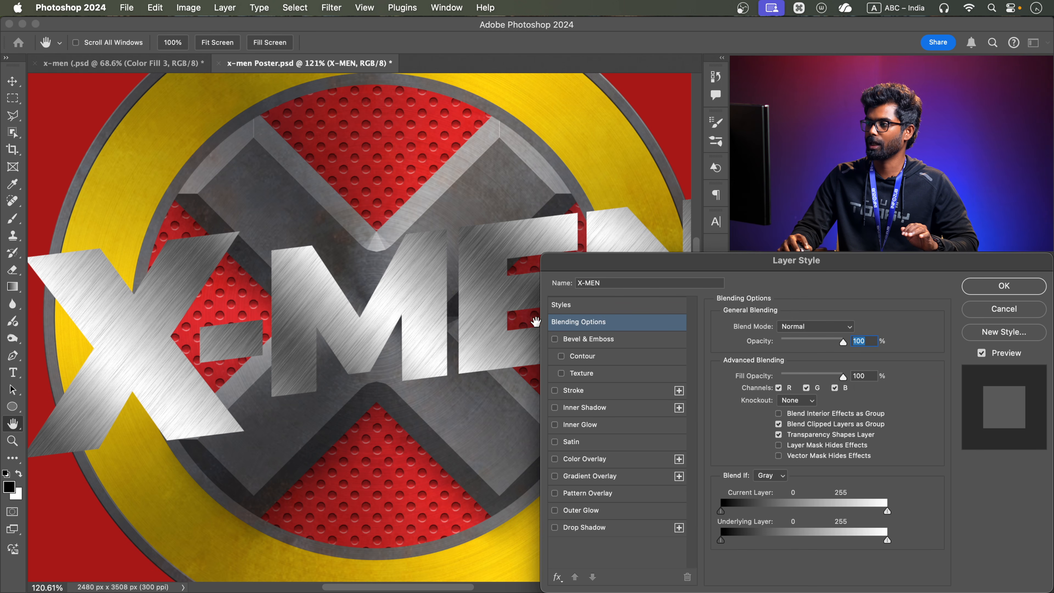
{"action": "left_click", "coordinate": [577, 340]}
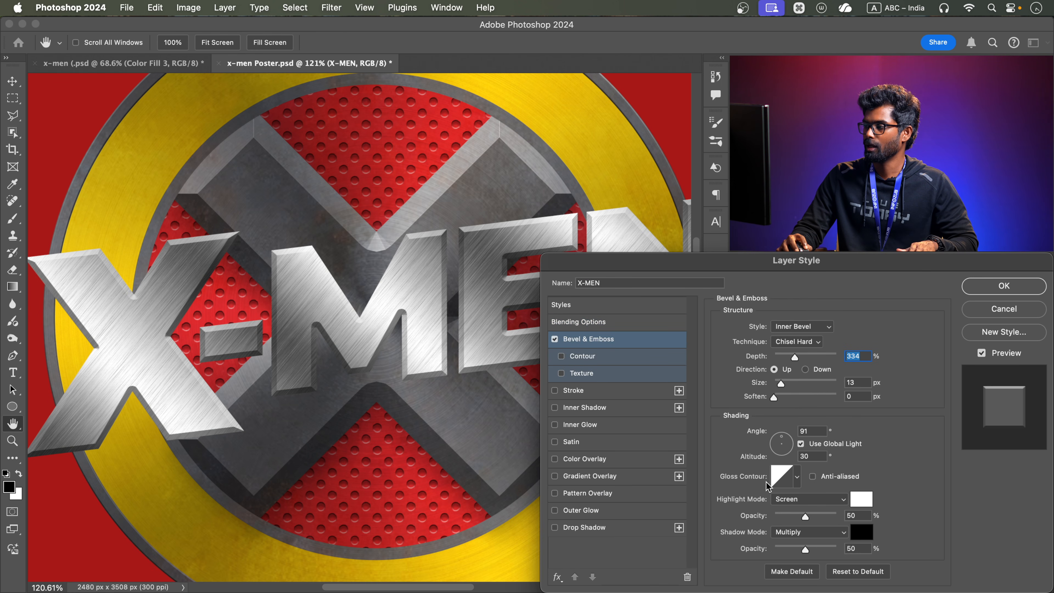
{"action": "left_click", "coordinate": [841, 572]}
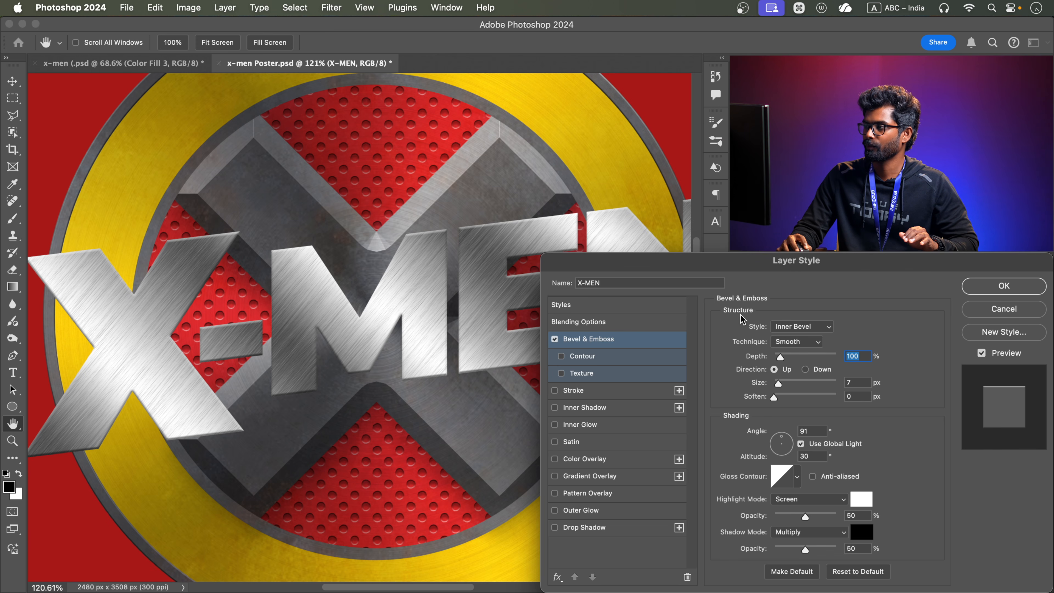
{"action": "left_click", "coordinate": [787, 345]}
{"action": "left_click", "coordinate": [789, 358]}
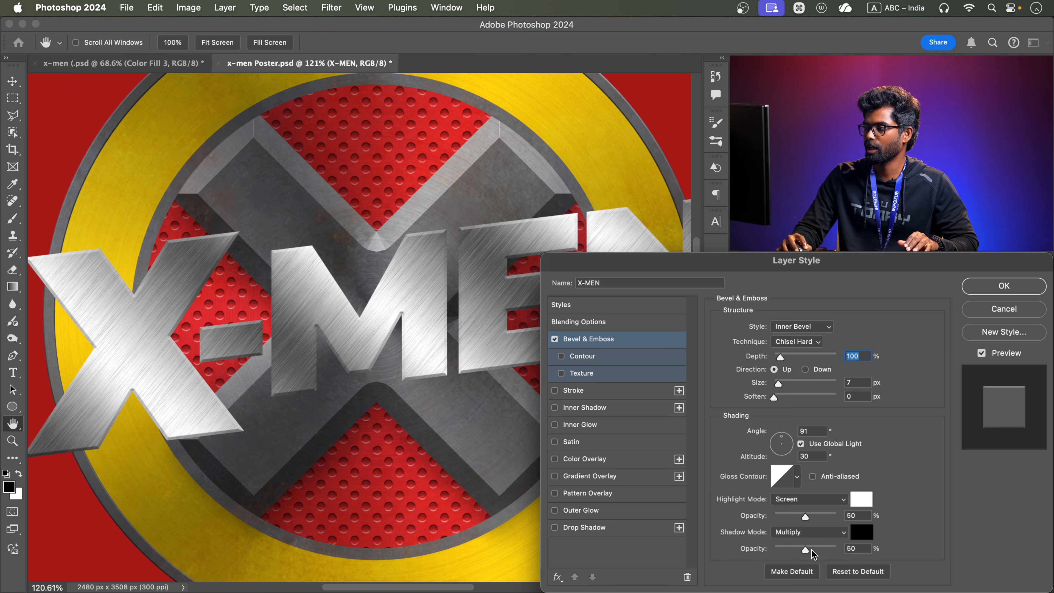
Set the bevel's shadow opacity to 0%, highlight opacity to 72% and depth to 150%
{"action": "left_click_drag", "start_coordinate": [810, 549], "coordinate": [658, 546]}
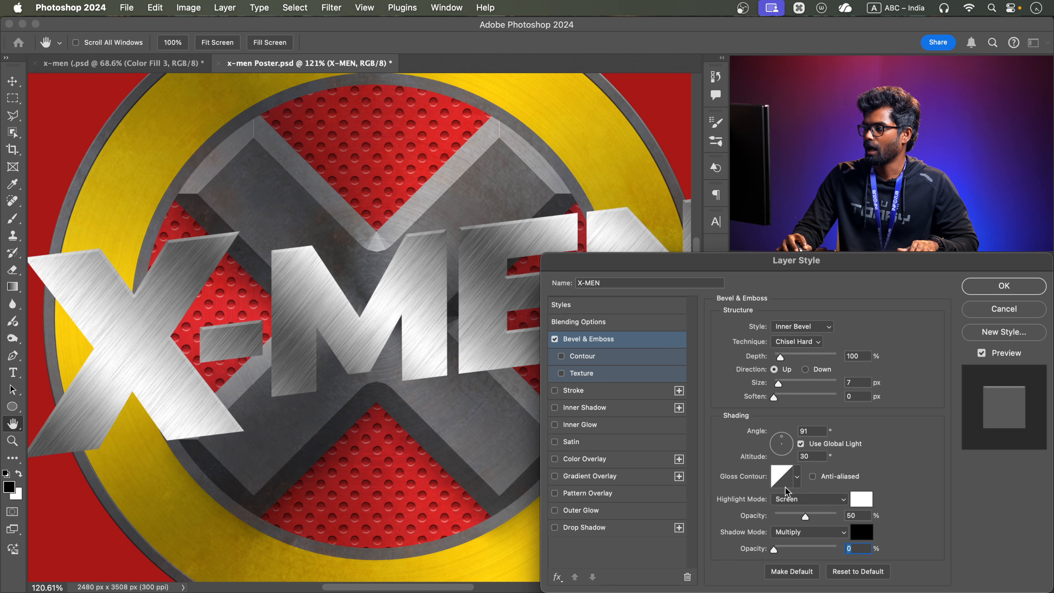
{"action": "left_click_drag", "start_coordinate": [813, 516], "coordinate": [813, 513]}
{"action": "left_click_drag", "start_coordinate": [779, 352], "coordinate": [789, 355]}
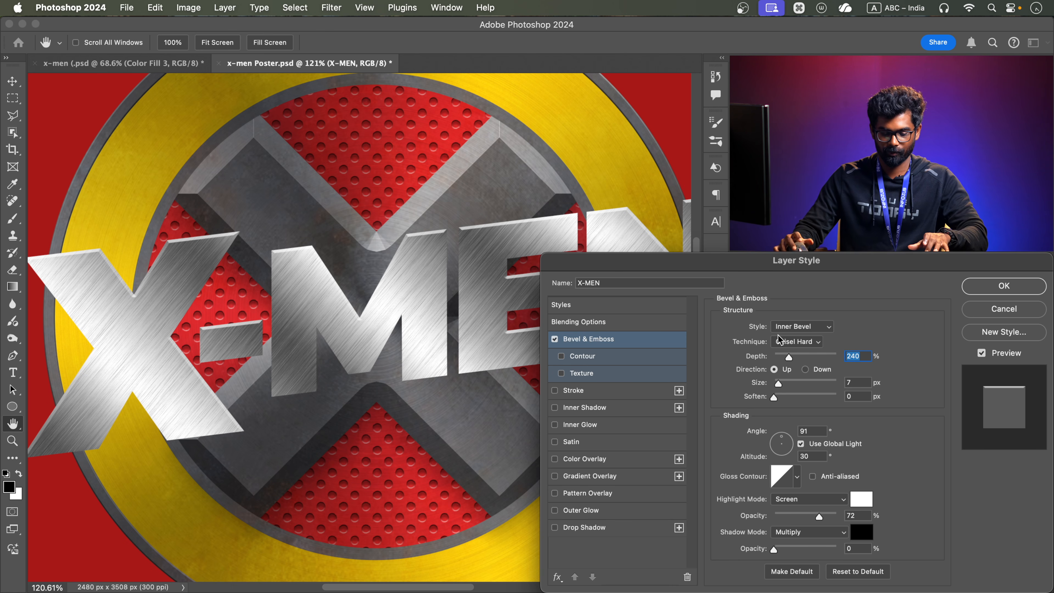
{"action": "type", "text": "150"}
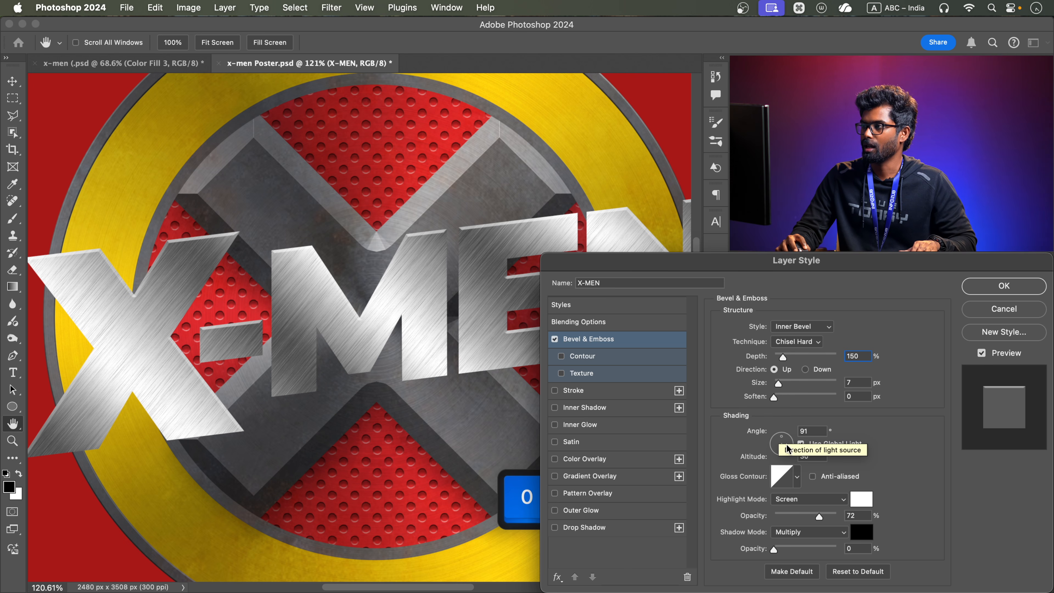
Reduce the bevel size to 4 px, compare the title with the effect off and on, and apply the style
{"action": "left_click_drag", "start_coordinate": [781, 384], "coordinate": [776, 384]}
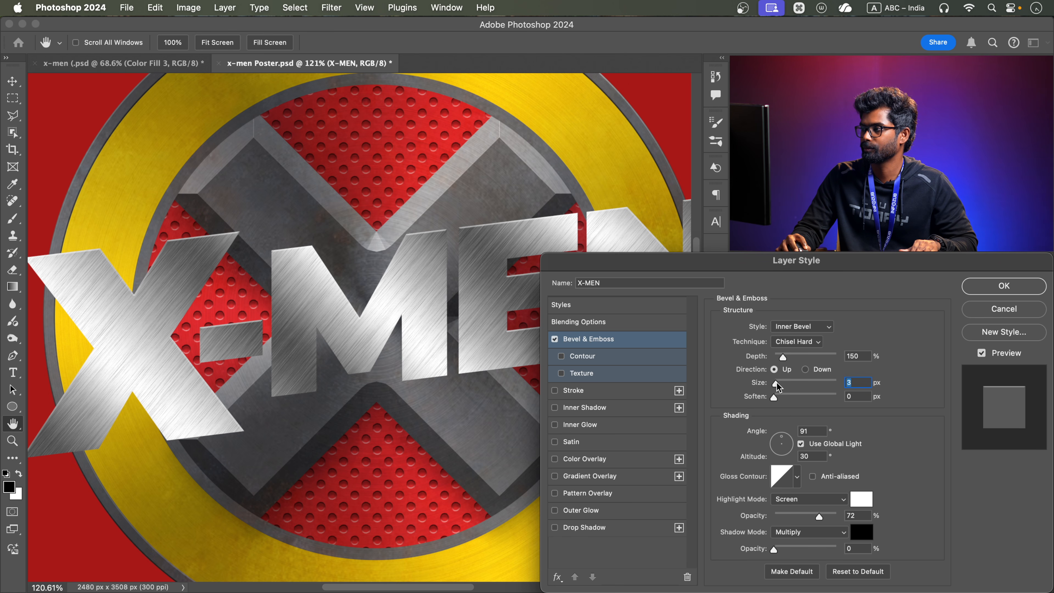
{"action": "left_click_drag", "start_coordinate": [777, 384], "coordinate": [776, 384]}
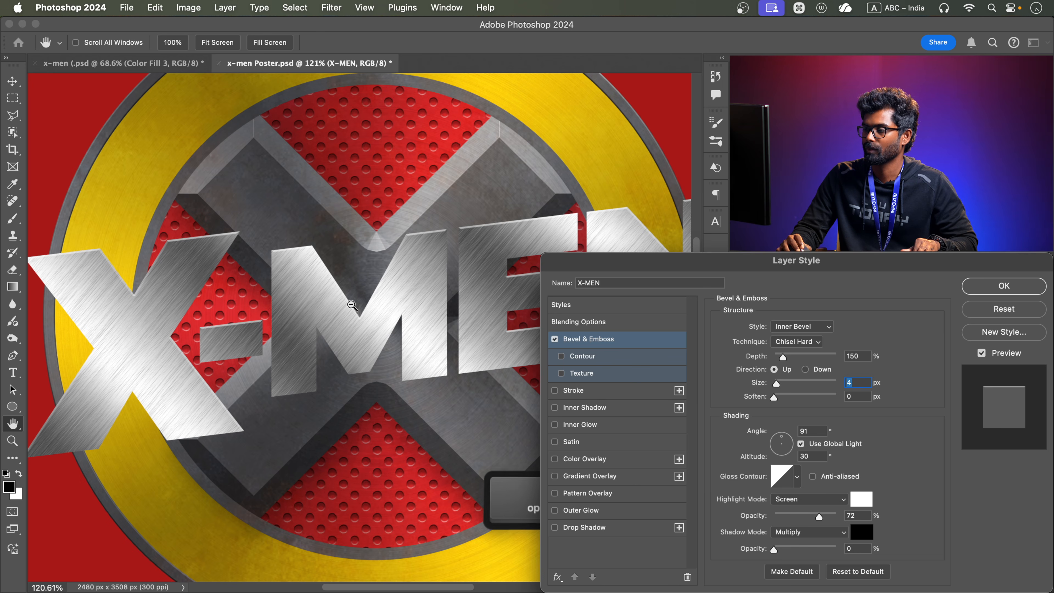
{"action": "scroll", "coordinate": [339, 297], "scroll_direction": "down", "scroll_amount": 4}
{"action": "left_click_drag", "start_coordinate": [415, 288], "coordinate": [382, 287]}
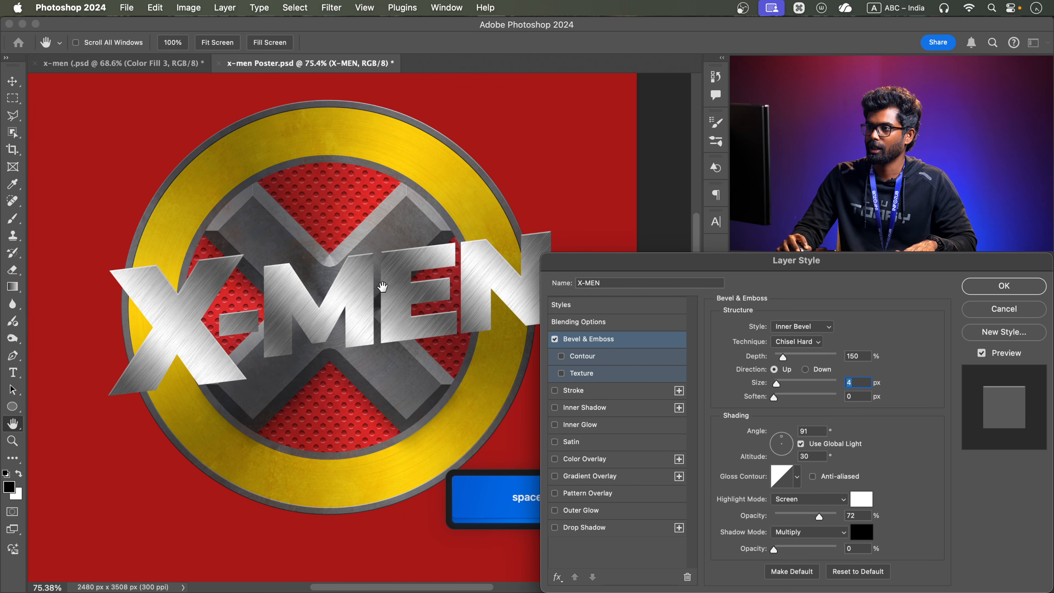
{"action": "left_click", "coordinate": [553, 338]}
{"action": "left_click", "coordinate": [553, 338]}
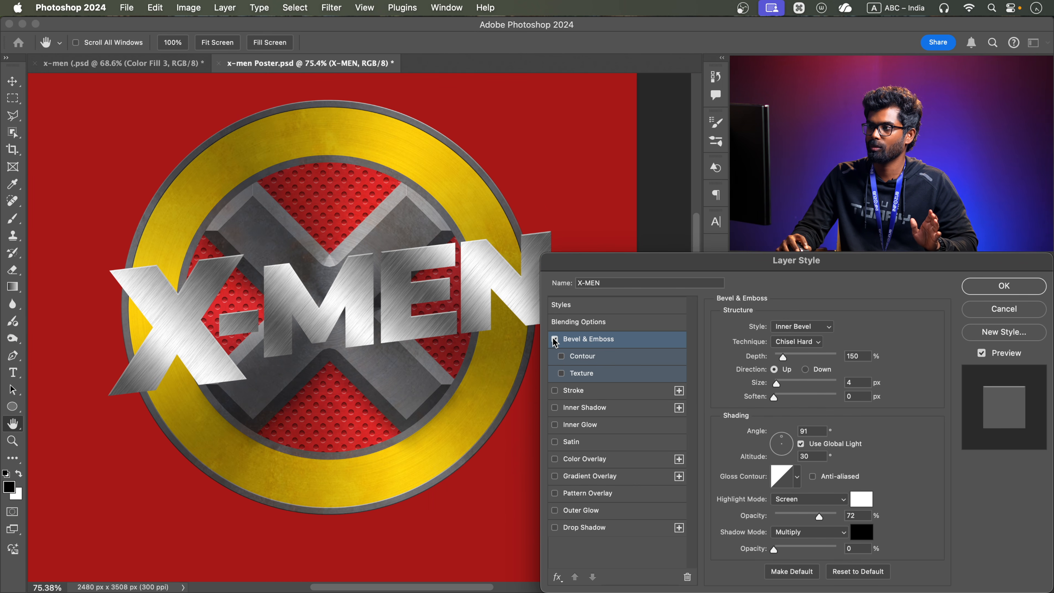
{"action": "scroll", "coordinate": [433, 291], "scroll_direction": "down", "scroll_amount": 4}
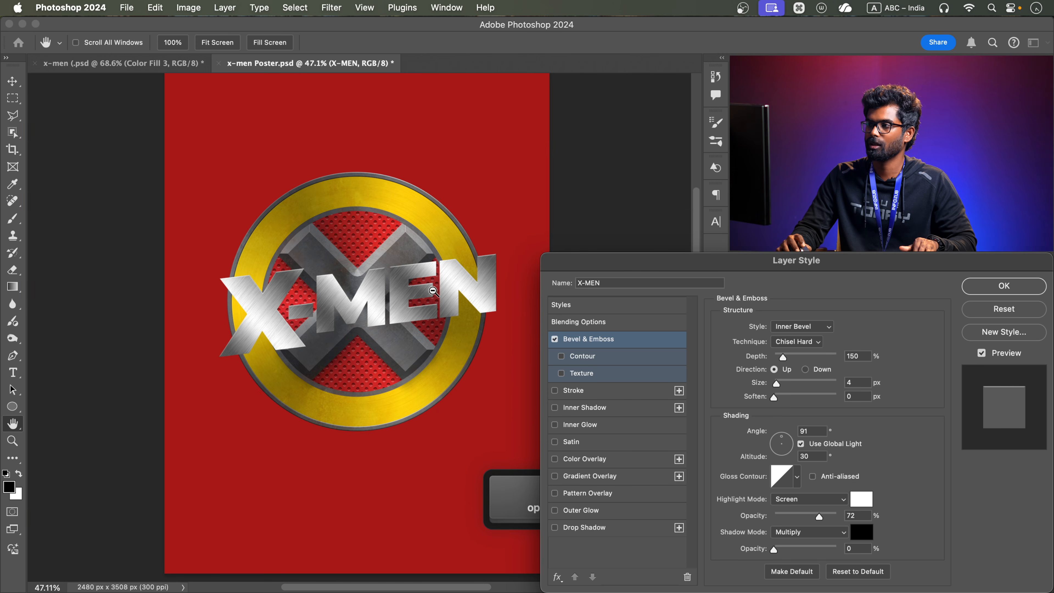
{"action": "left_click", "coordinate": [1041, 286]}
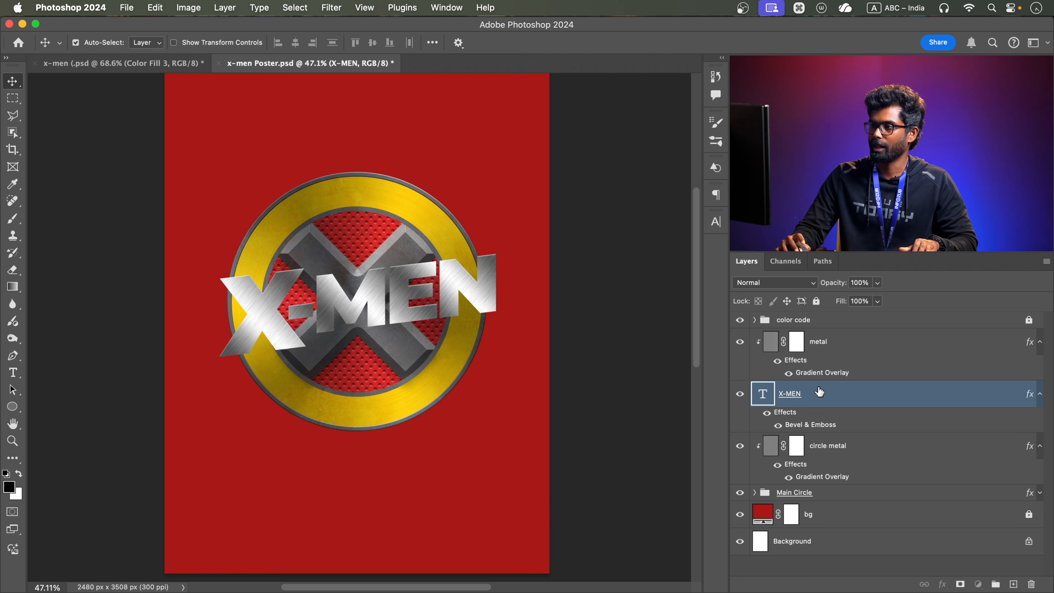
Move the X-MEN text slightly left with Free Transform to about X 1212.61 px, centering it on the emblem
{"action": "key", "text": "super+t"}
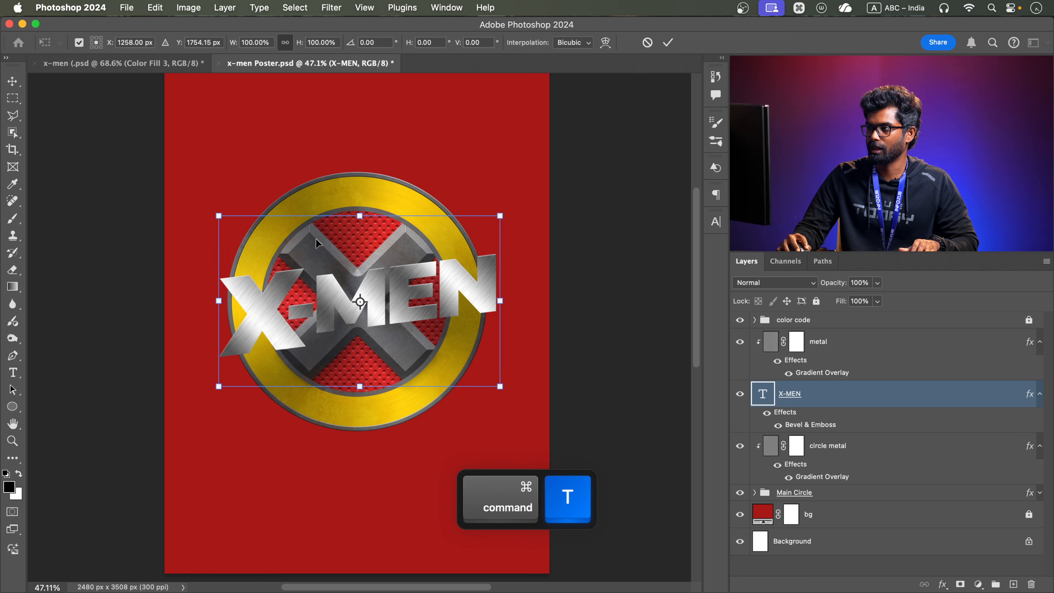
{"action": "left_click_drag", "start_coordinate": [427, 267], "coordinate": [420, 267]}
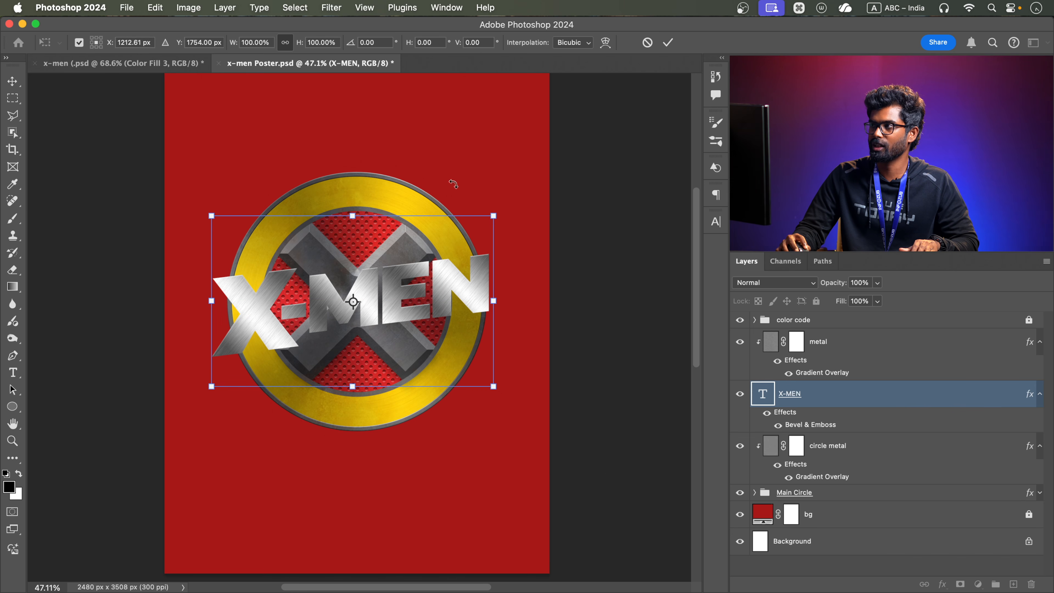
{"action": "left_click", "coordinate": [667, 42]}
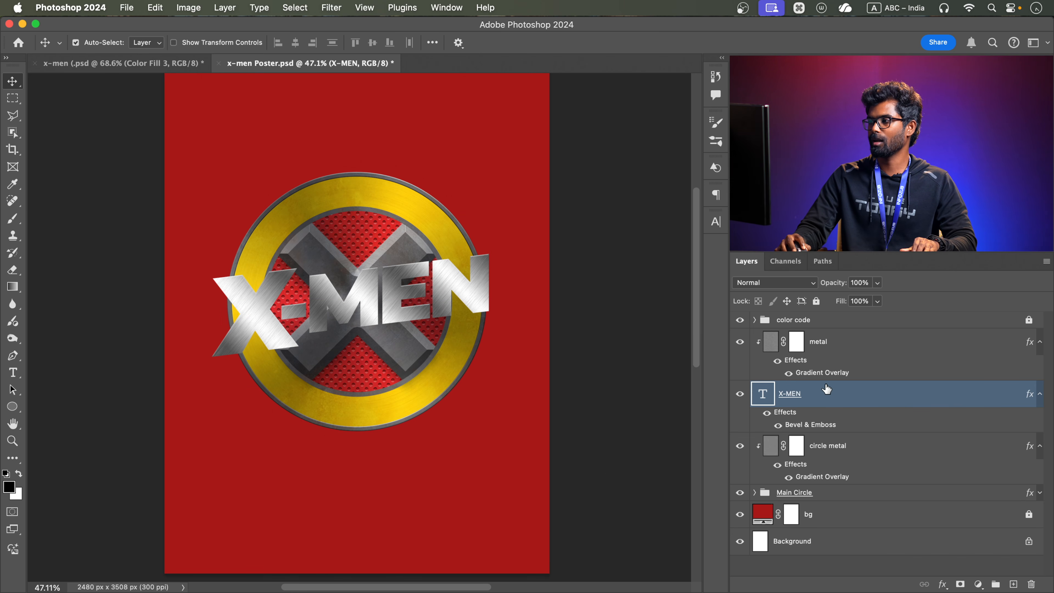
Duplicate the X-MEN text layer, hide the upper copy, and select the original X-MEN layer beneath it
{"action": "left_click", "coordinate": [1040, 395]}
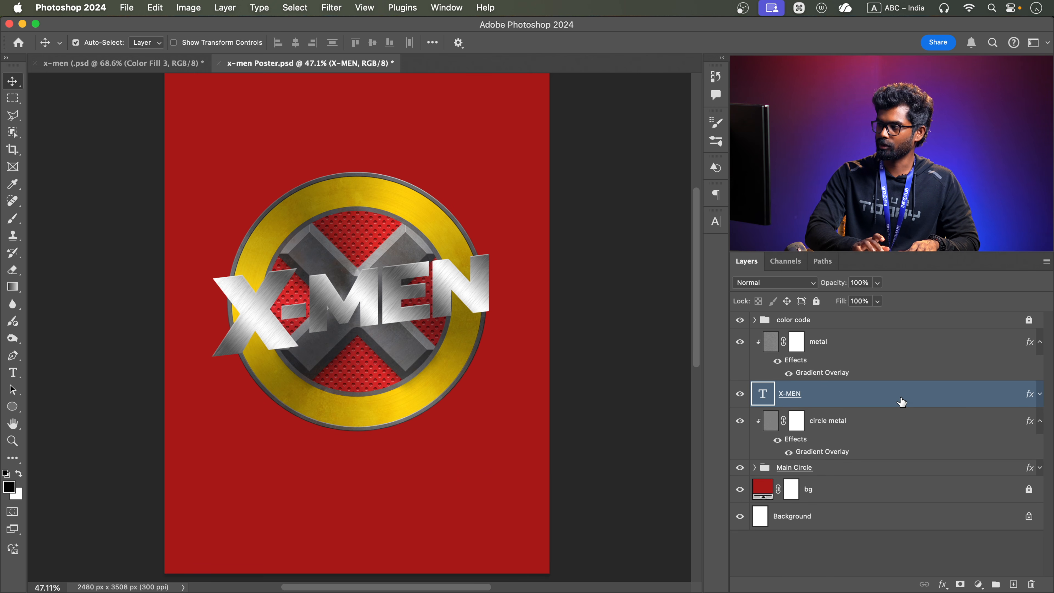
{"action": "key", "text": "super+j"}
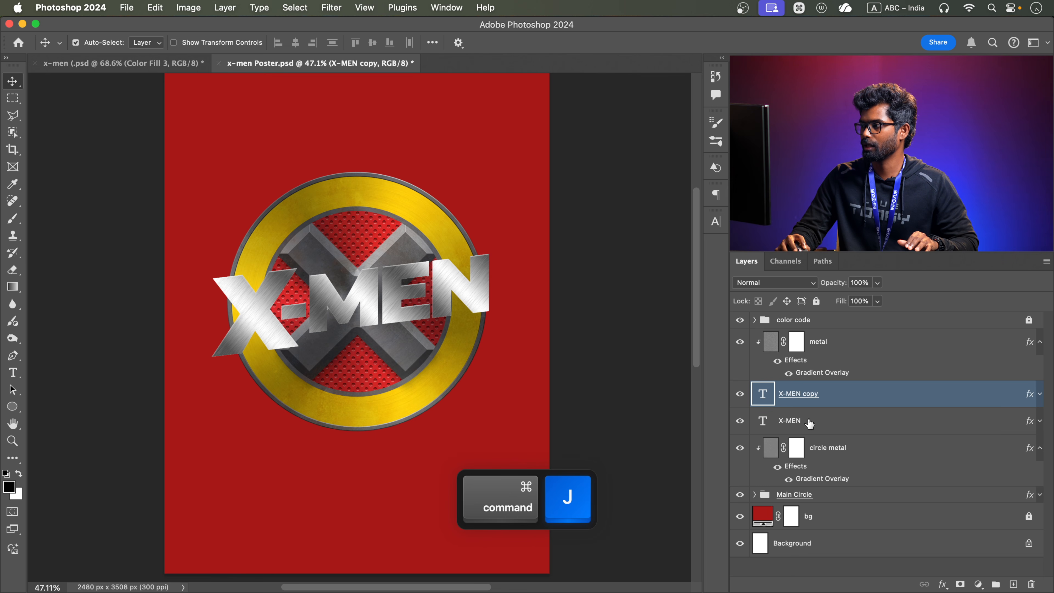
{"action": "left_click", "coordinate": [739, 394]}
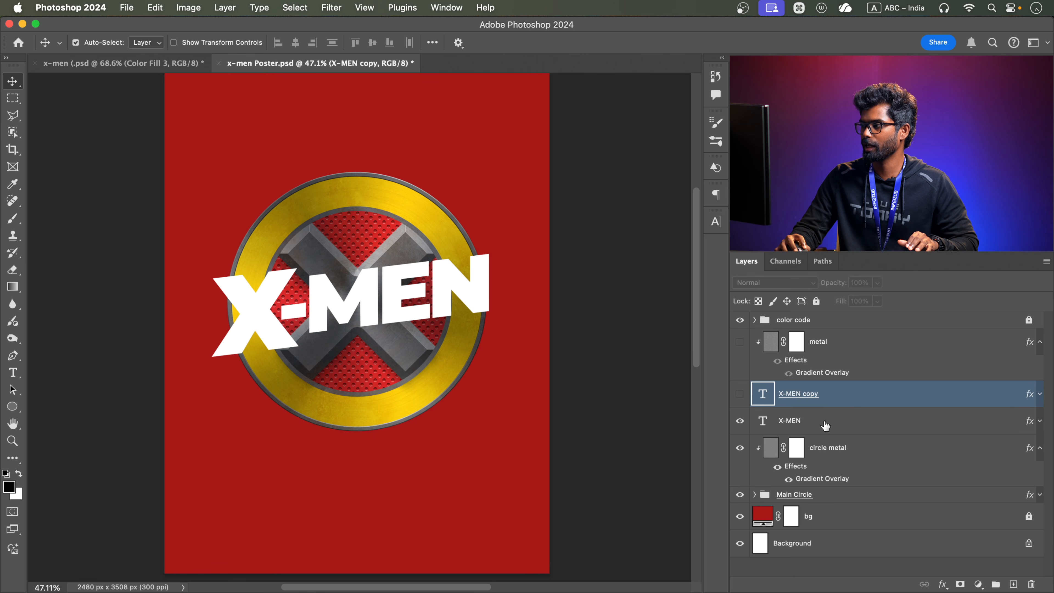
{"action": "left_click", "coordinate": [805, 415]}
{"action": "left_click", "coordinate": [816, 401]}
{"action": "left_click", "coordinate": [812, 423]}
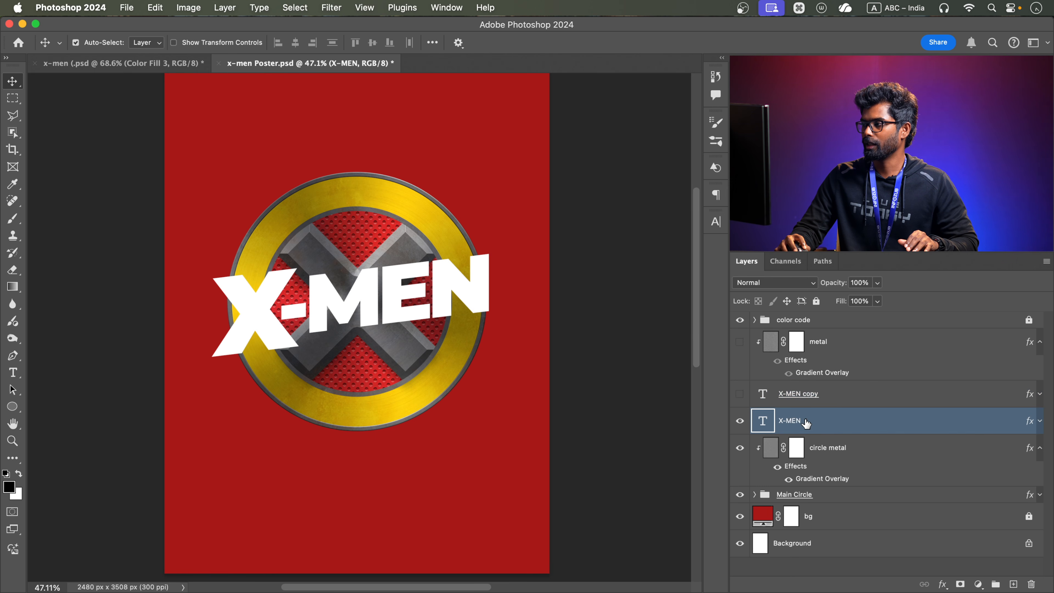
{"action": "left_click", "coordinate": [805, 392]}
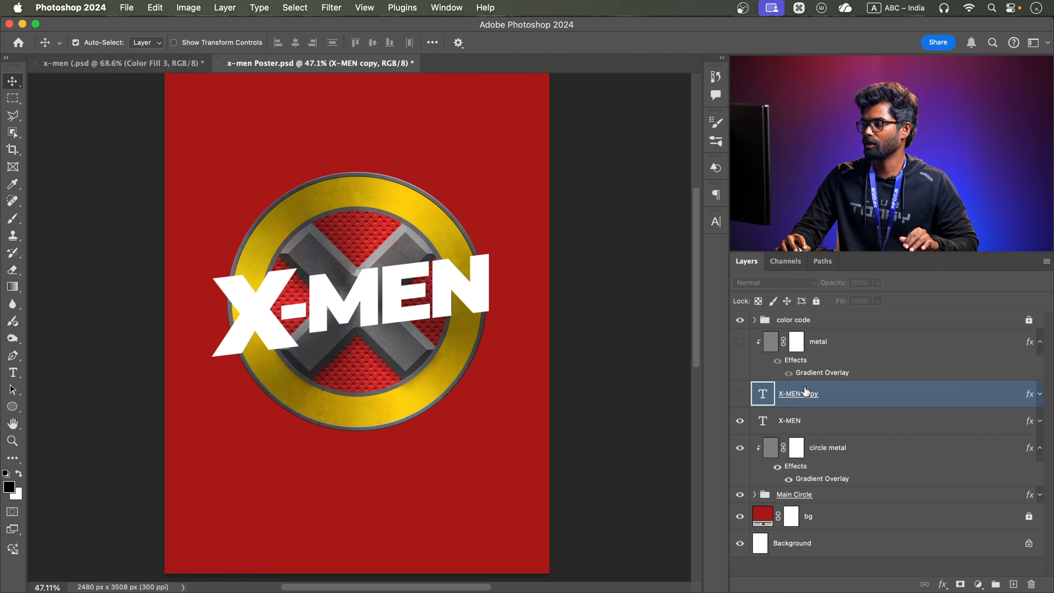
{"action": "left_click", "coordinate": [805, 420]}
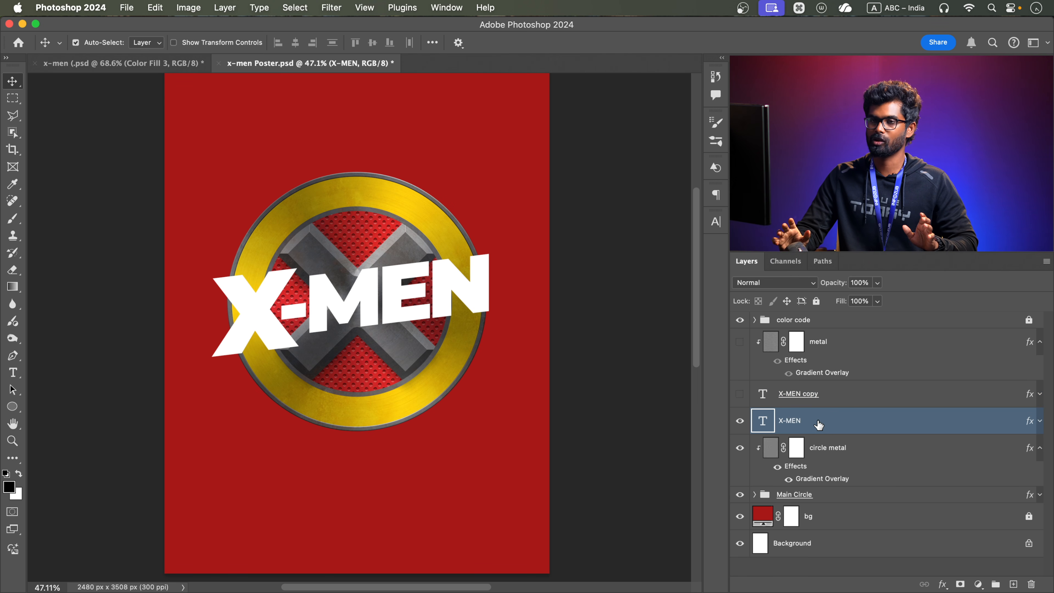
Recolor the lower X-MEN text layer from white to a very dark gray and expand its list of layer effects
{"action": "left_click", "coordinate": [716, 222]}
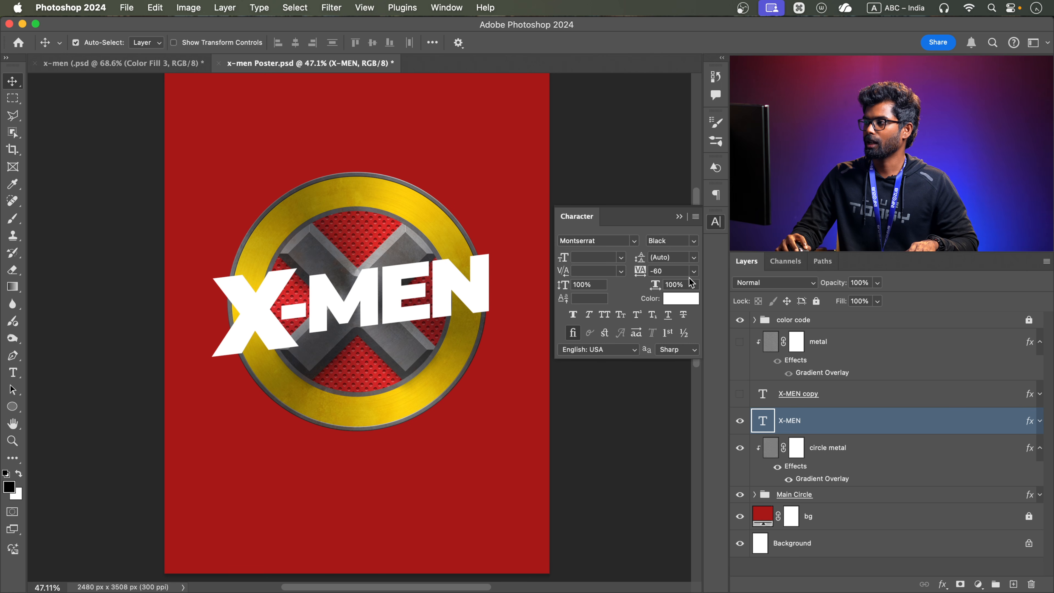
{"action": "left_click", "coordinate": [681, 298]}
{"action": "left_click_drag", "start_coordinate": [285, 486], "coordinate": [211, 499]}
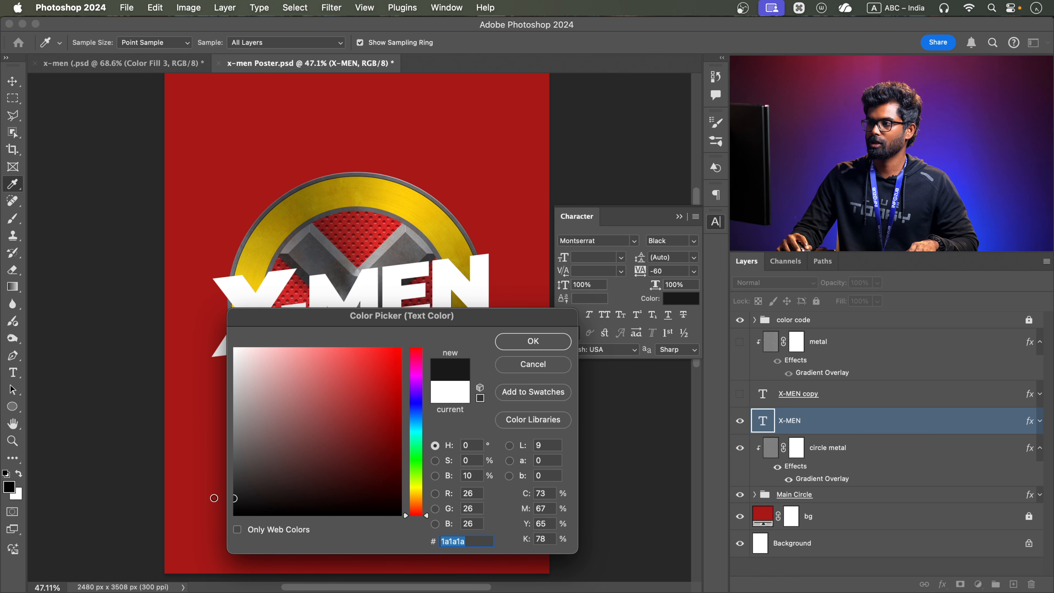
{"action": "left_click_drag", "start_coordinate": [398, 319], "coordinate": [543, 318]}
{"action": "left_click_drag", "start_coordinate": [384, 494], "coordinate": [364, 491]}
{"action": "left_click", "coordinate": [676, 340]}
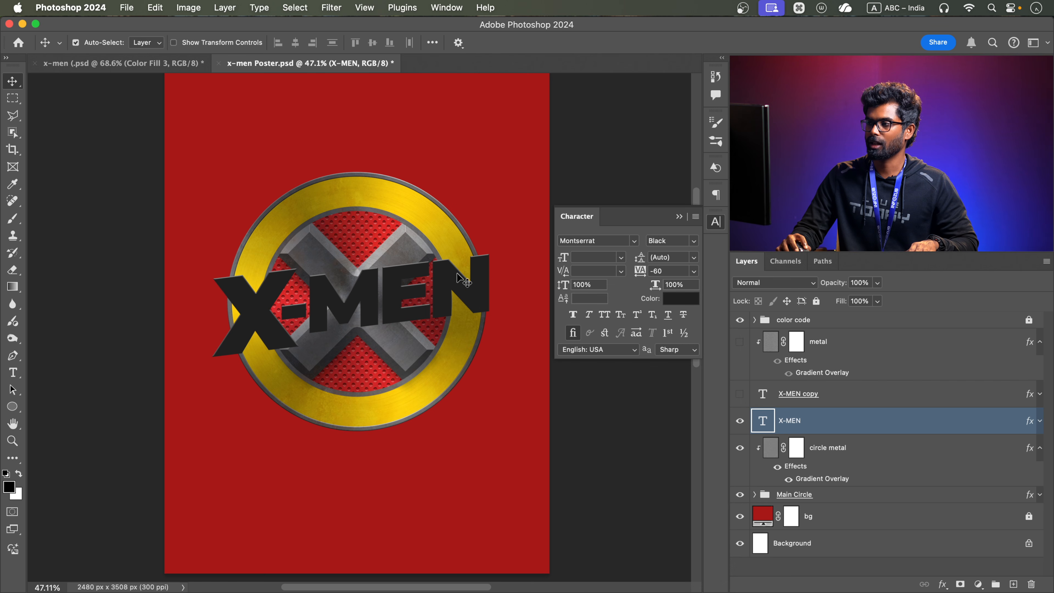
{"action": "left_click", "coordinate": [1040, 421]}
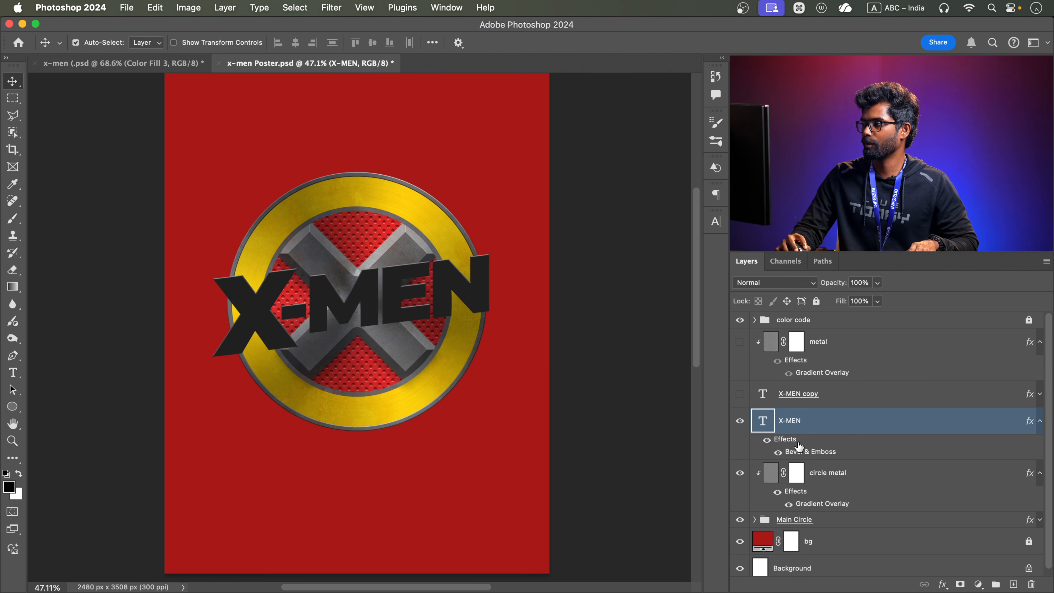
Delete all layer effects from the dark lower X-MEN text layer and keep that layer selected
{"action": "left_click_drag", "start_coordinate": [784, 443], "coordinate": [1031, 584]}
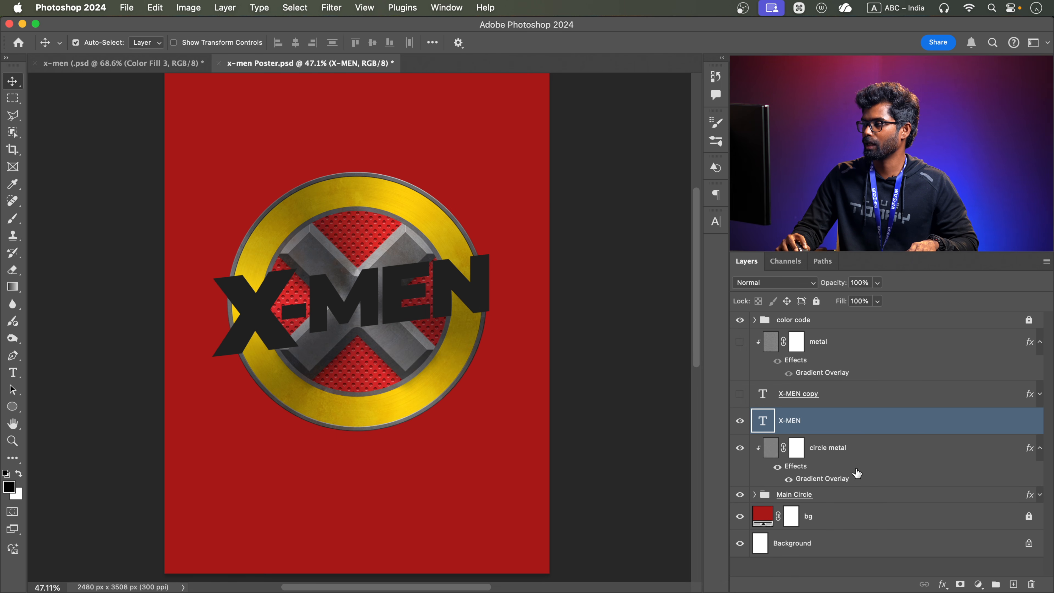
{"action": "left_click", "coordinate": [825, 394]}
{"action": "left_click", "coordinate": [849, 431]}
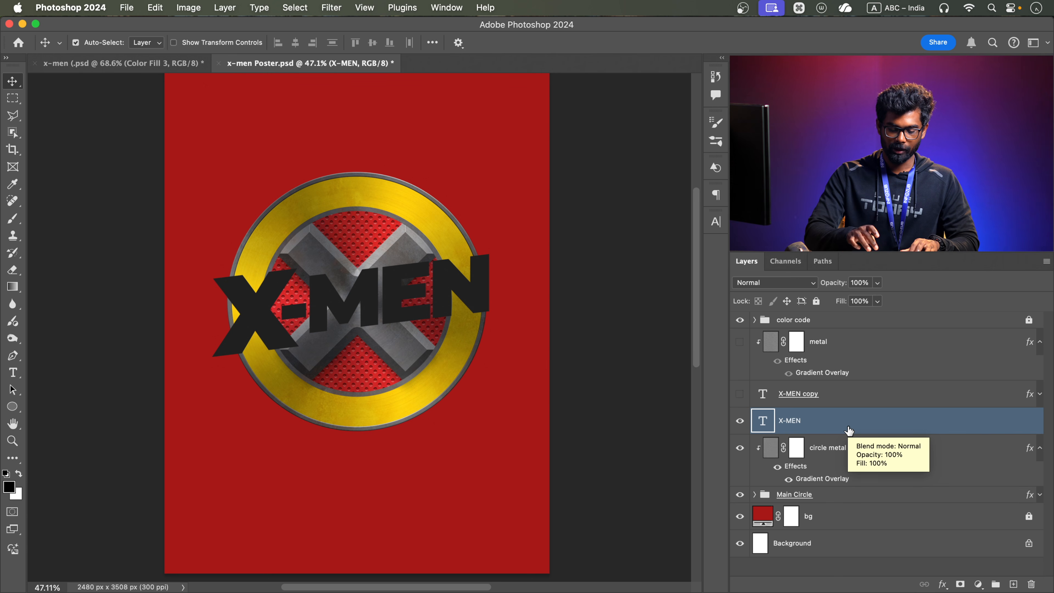
Duplicate the dark X-MEN text layer and scale the copy to 99.7% in width and height with Free Transform
{"action": "key", "text": "super+j"}
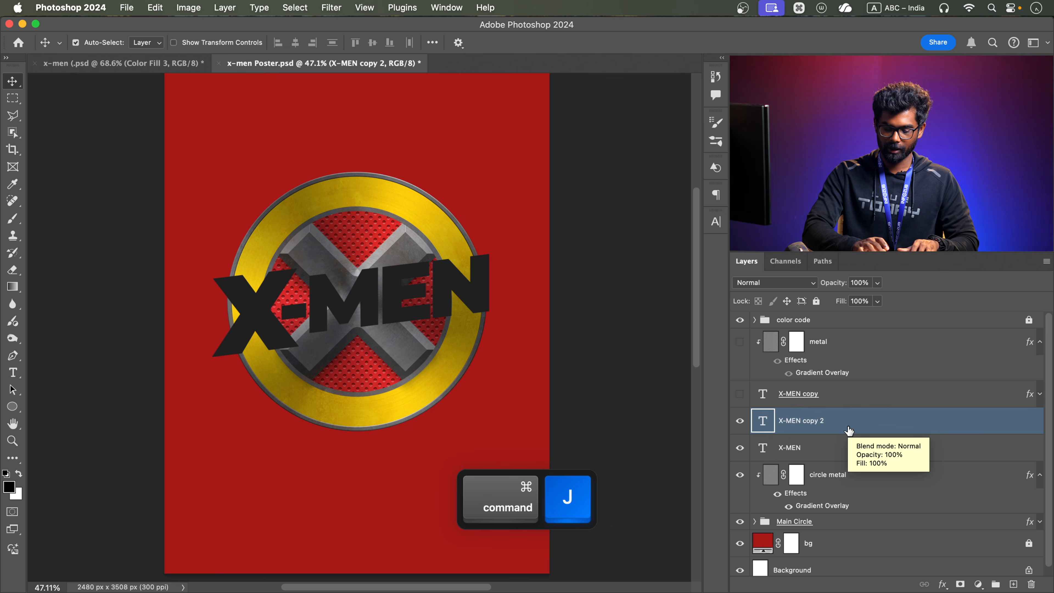
{"action": "key", "text": "super+t"}
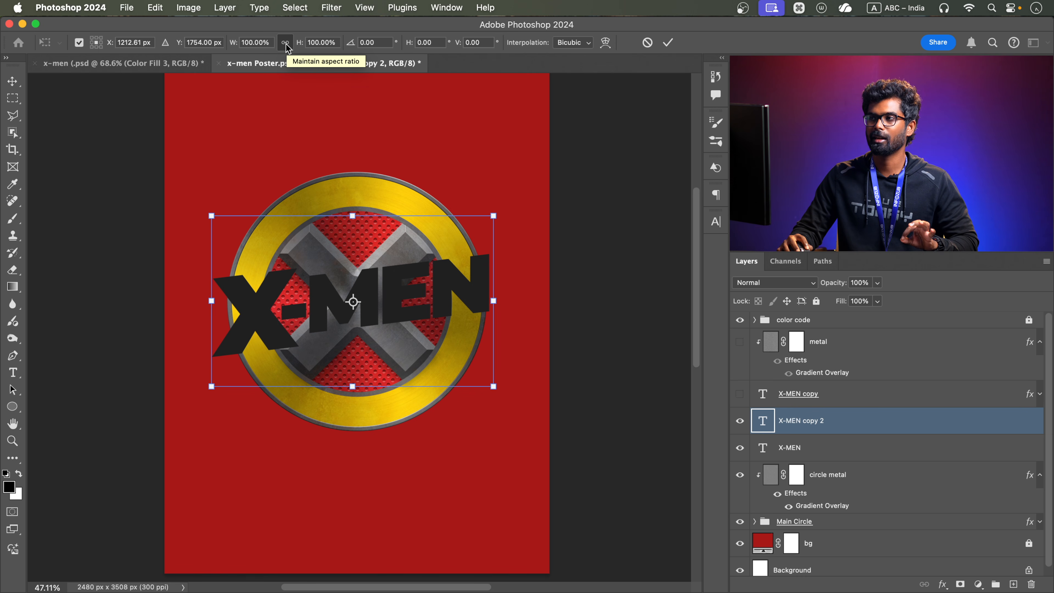
{"action": "left_click", "coordinate": [326, 43]}
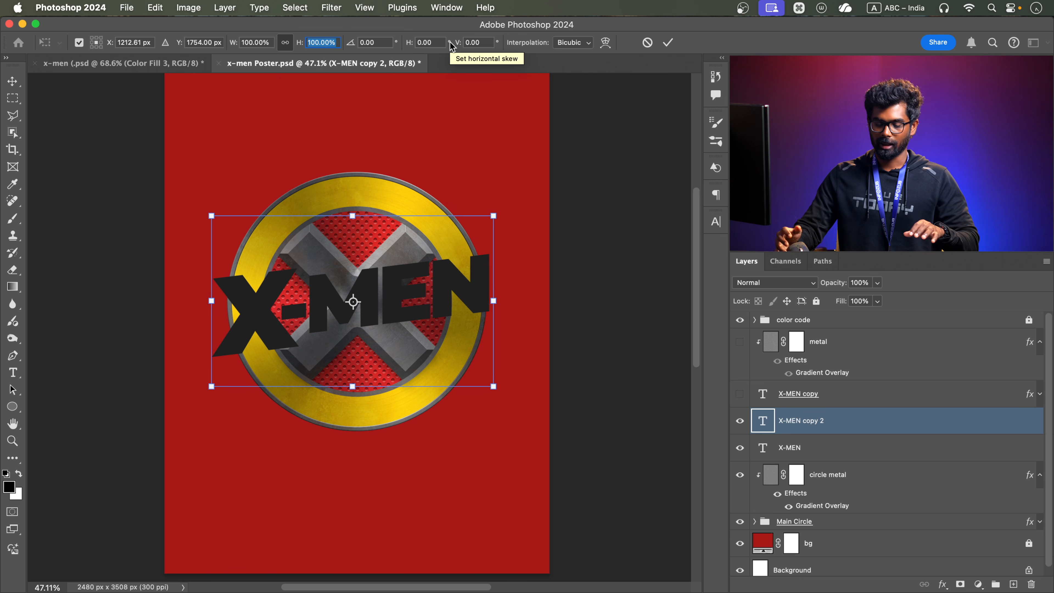
{"action": "type", "text": "99"}
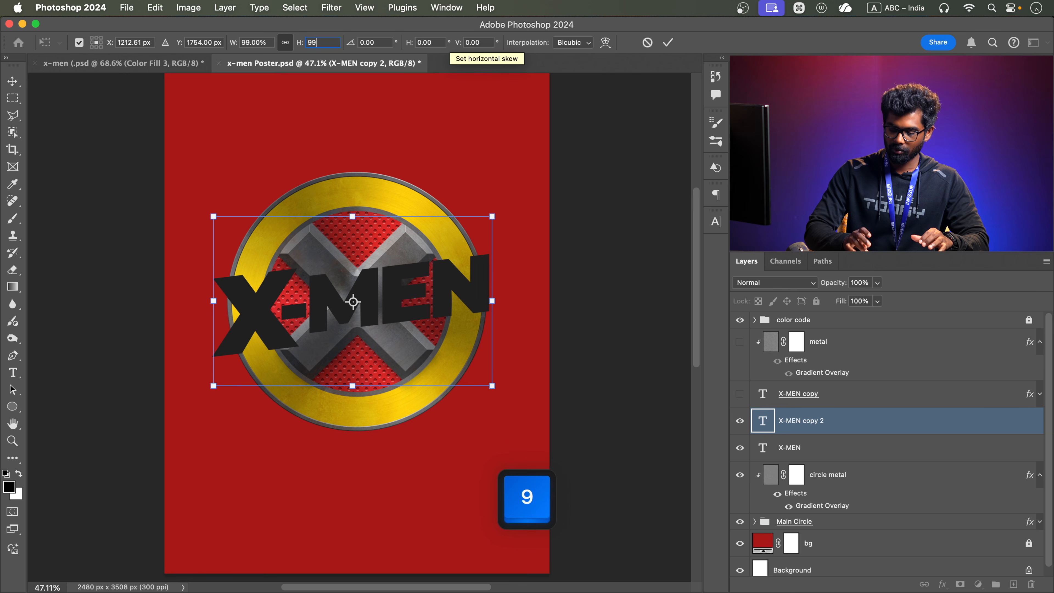
{"action": "type", "text": ".7"}
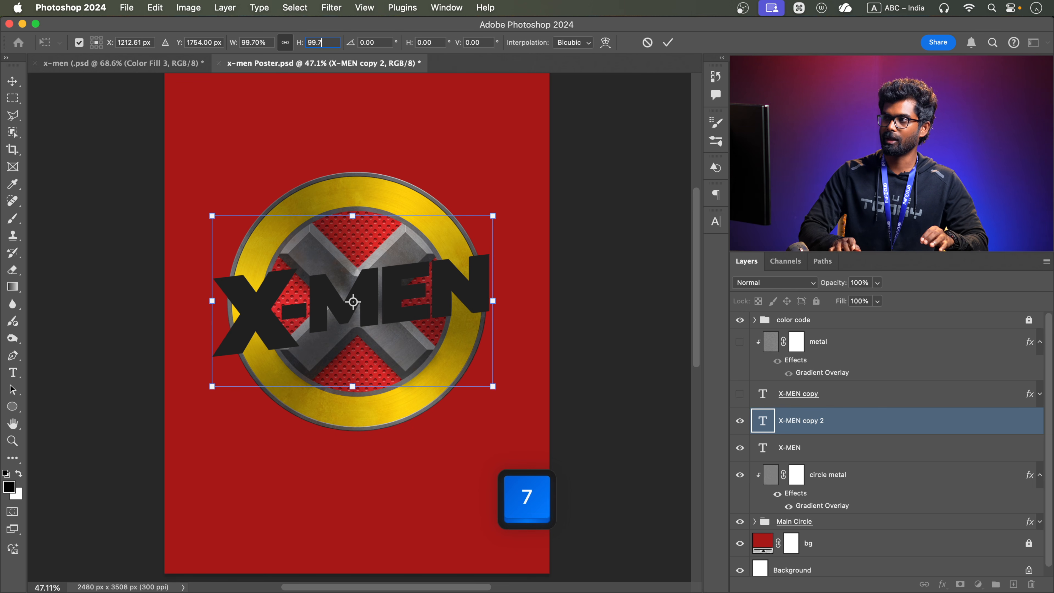
{"action": "key", "text": "Return"}
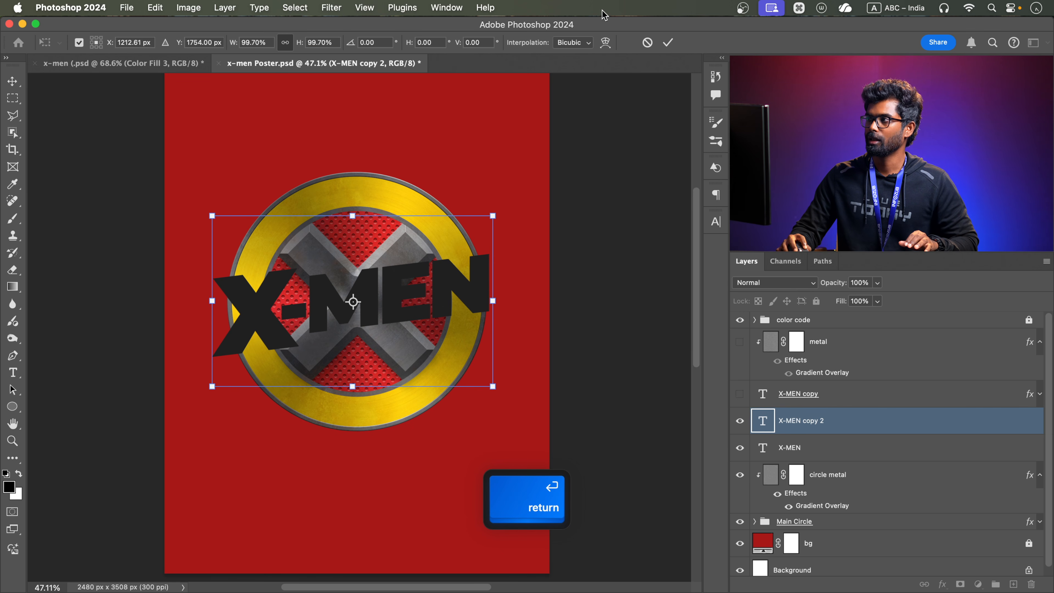
{"action": "left_click", "coordinate": [668, 42]}
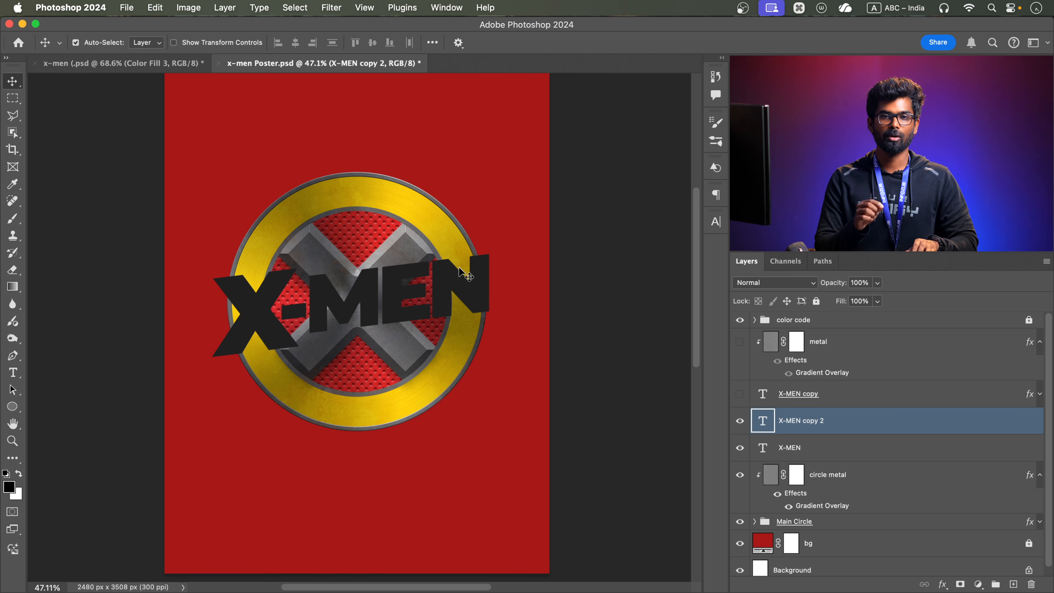
Repeat the duplicate-and-scale transform up to X-MEN copy 22 to build a dark 3D extrusion behind the title
{"action": "key", "text": "super"}
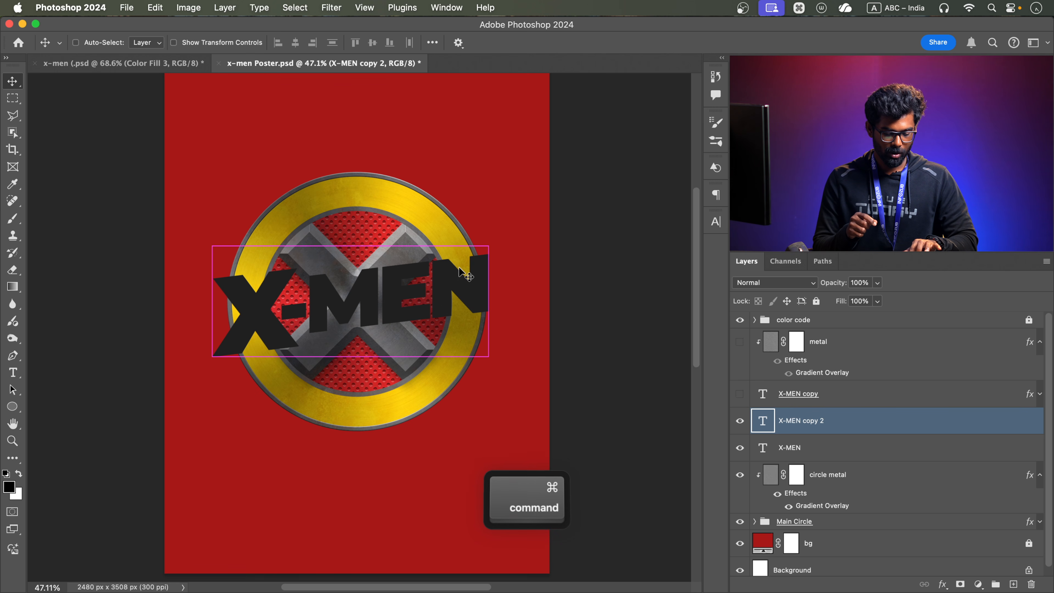
{"action": "key", "text": "alt"}
{"action": "key", "text": "shift"}
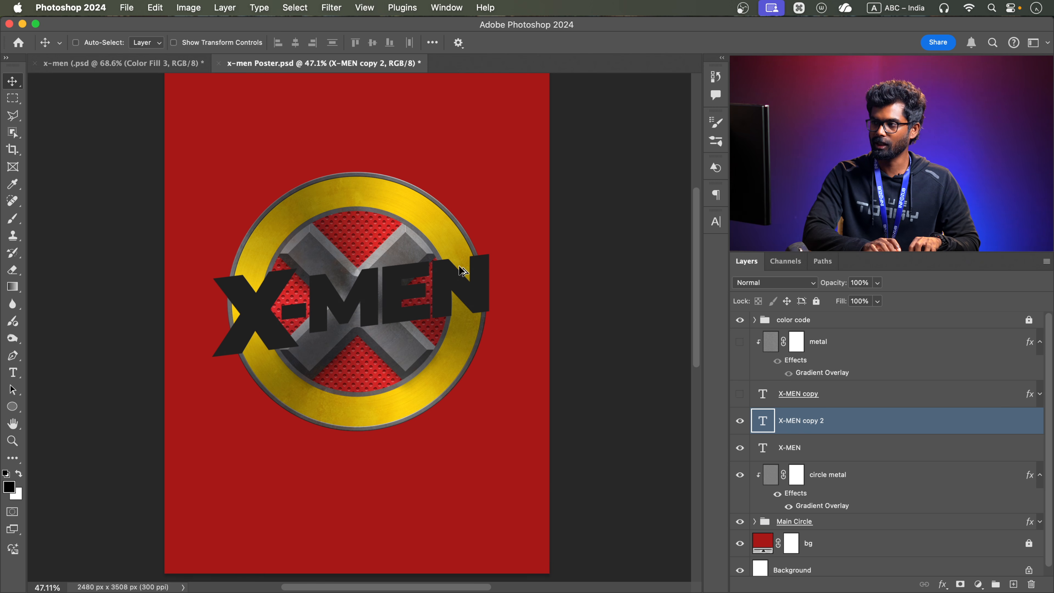
{"action": "key", "text": "shift+alt+super+t"}
{"action": "key", "text": "shift+alt+super+t"}
{"action": "key", "text": "shift+alt+super+t"}
{"action": "key", "text": "shift+alt+super+t"}
{"action": "key", "text": "shift+alt+super+t"}
{"action": "key", "text": "shift+alt+super+t"}
{"action": "key", "text": "shift+alt+super+t"}
{"action": "key", "text": "shift+alt+super+t"}
{"action": "key", "text": "shift+alt+super+t"}
{"action": "key", "text": "shift+alt+super+t"}
{"action": "key", "text": "shift+alt+super+t"}
{"action": "key", "text": "shift+alt+super+t"}
{"action": "key", "text": "shift+alt+super+t"}
{"action": "key", "text": "shift+alt+super+t"}
{"action": "key", "text": "shift+alt+super+t"}
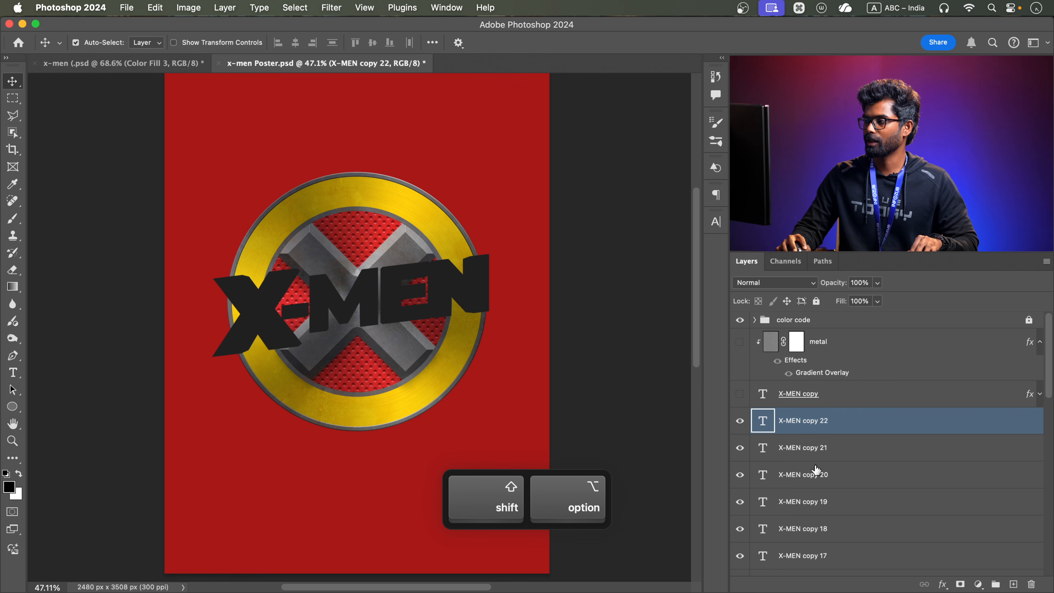
Make the white X-MEN copy title and its clipped metal layer visible again above the stack of dark copies
{"action": "left_click", "coordinate": [739, 393]}
{"action": "scroll", "coordinate": [478, 290], "scroll_direction": "up", "scroll_amount": 3}
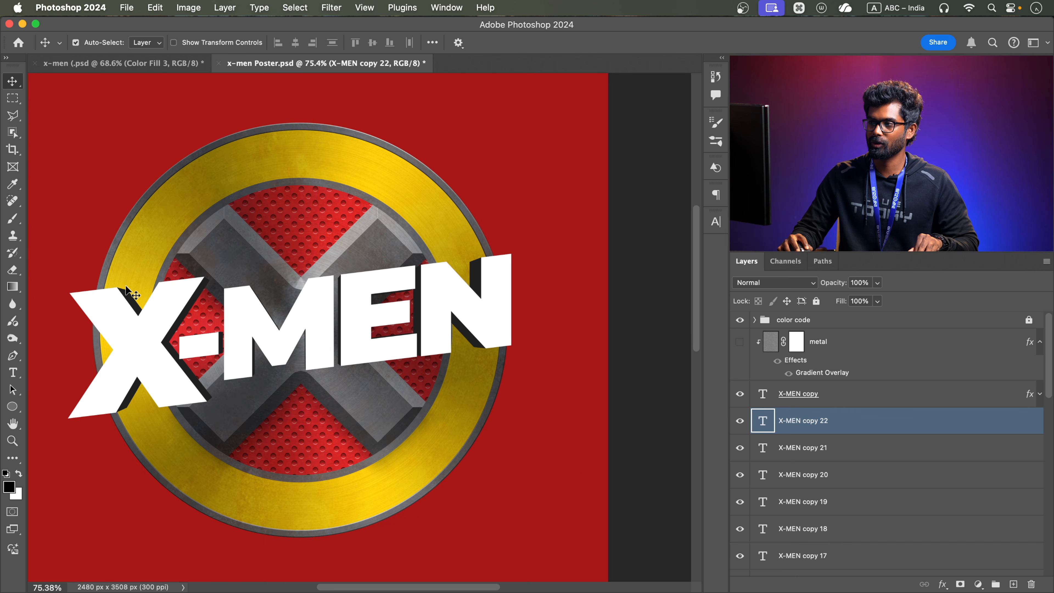
{"action": "scroll", "coordinate": [884, 447], "scroll_direction": "down", "scroll_amount": 5}
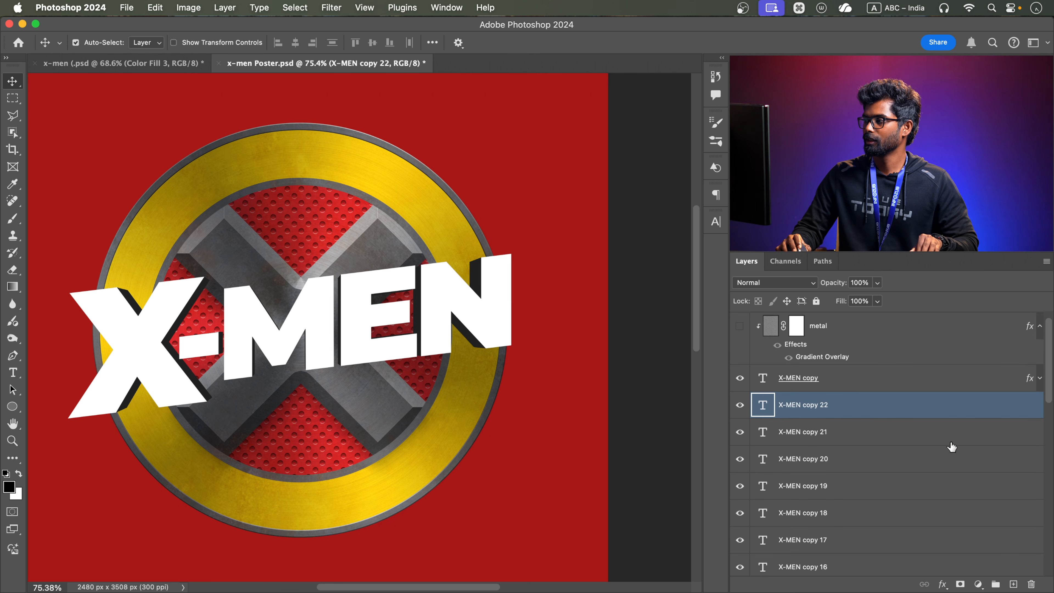
{"action": "scroll", "coordinate": [850, 511], "scroll_direction": "down", "scroll_amount": 10}
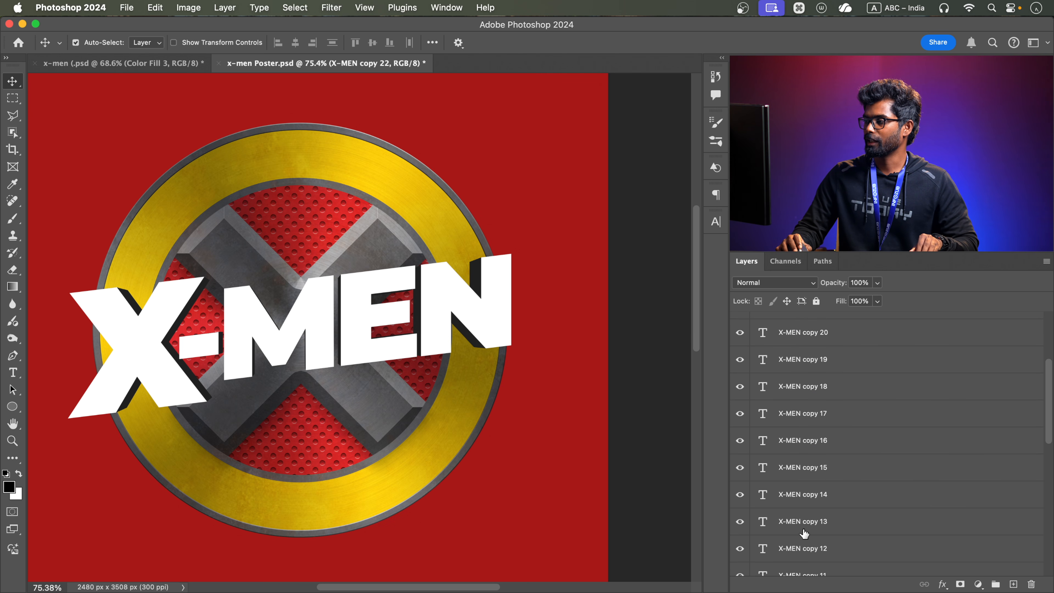
{"action": "scroll", "coordinate": [832, 532], "scroll_direction": "down", "scroll_amount": 4}
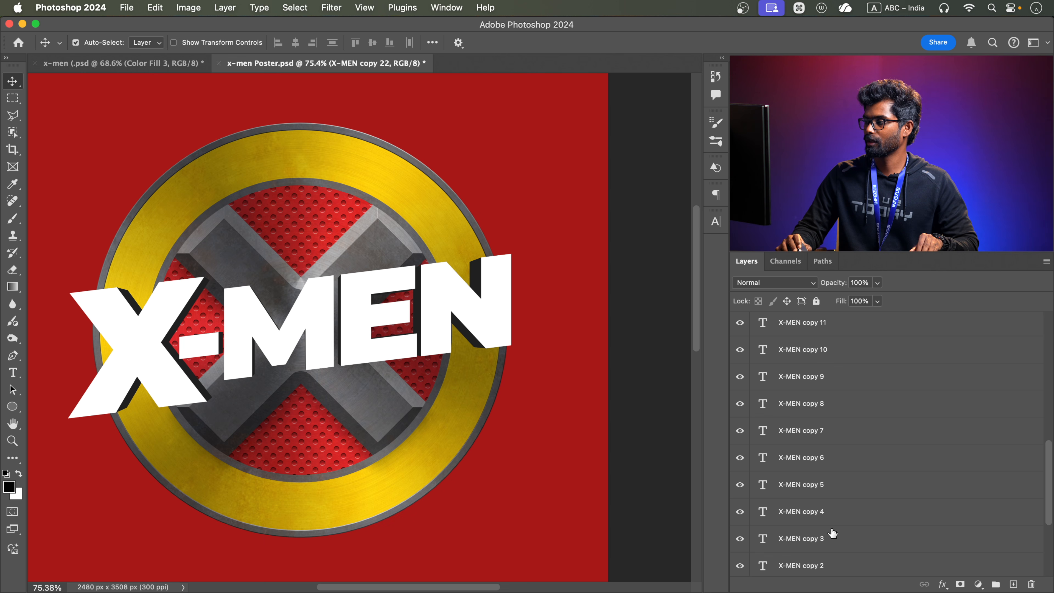
{"action": "left_click", "coordinate": [825, 542]}
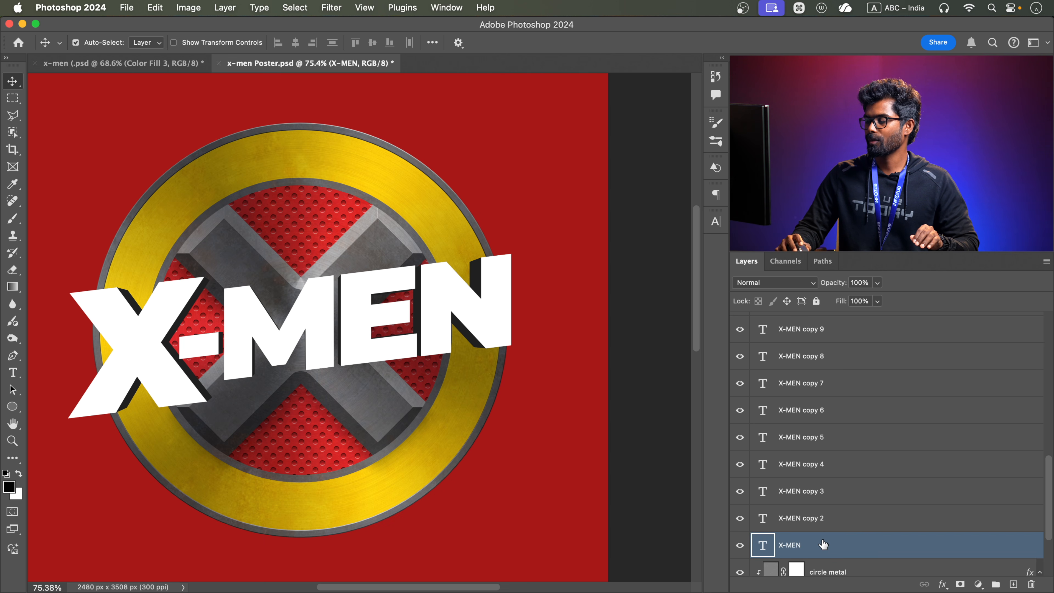
{"action": "scroll", "coordinate": [823, 545], "scroll_direction": "up", "scroll_amount": 20}
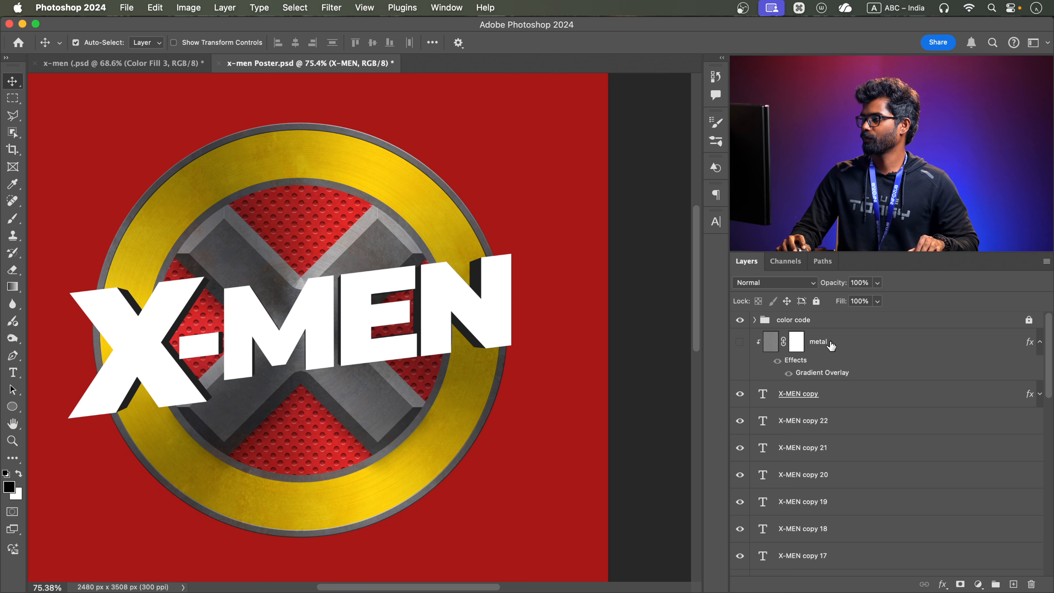
{"action": "left_click", "coordinate": [739, 341]}
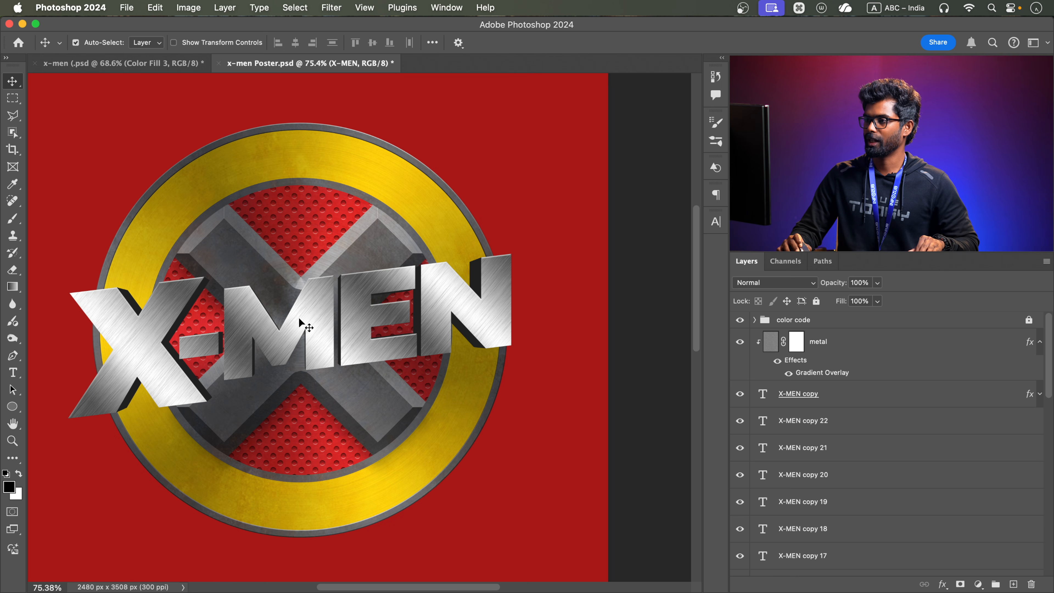
Group the dark text layers from X-MEN copy 22 down to X-MEN and name the group "text 3d"
{"action": "left_click", "coordinate": [831, 347]}
{"action": "scroll", "coordinate": [831, 347], "scroll_direction": "down", "scroll_amount": 5}
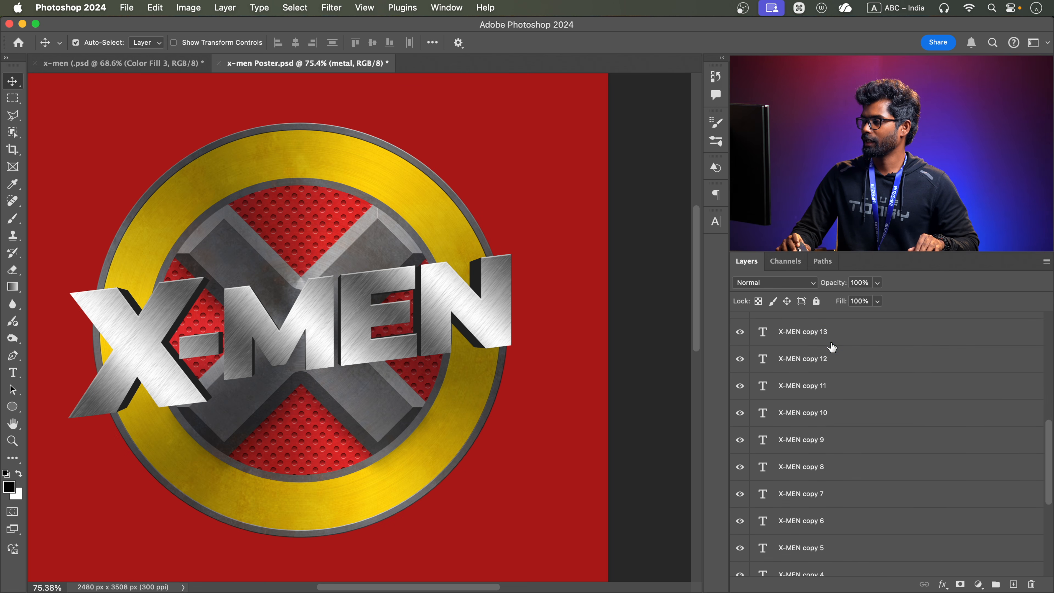
{"action": "scroll", "coordinate": [846, 416], "scroll_direction": "up", "scroll_amount": 5}
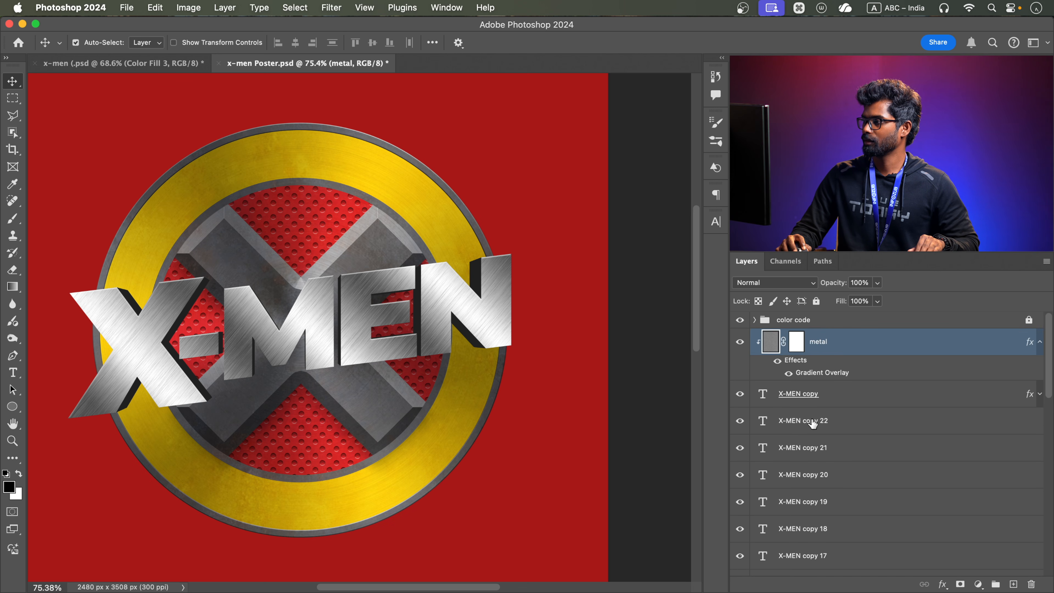
{"action": "scroll", "coordinate": [867, 432], "scroll_direction": "down", "scroll_amount": 10}
{"action": "left_click", "coordinate": [867, 431], "text": "shift"}
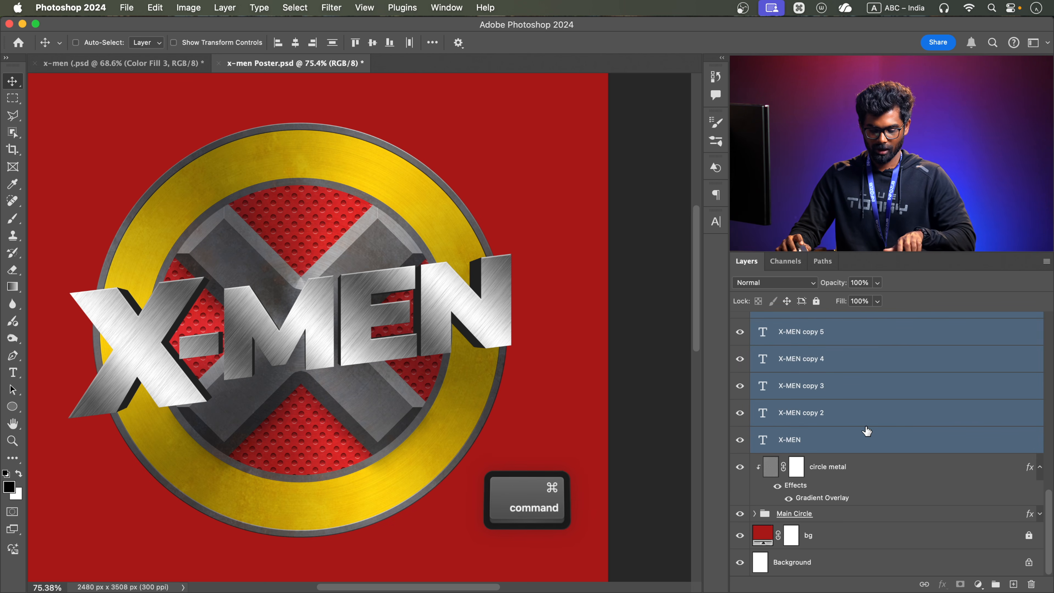
{"action": "key", "text": "cmd+g"}
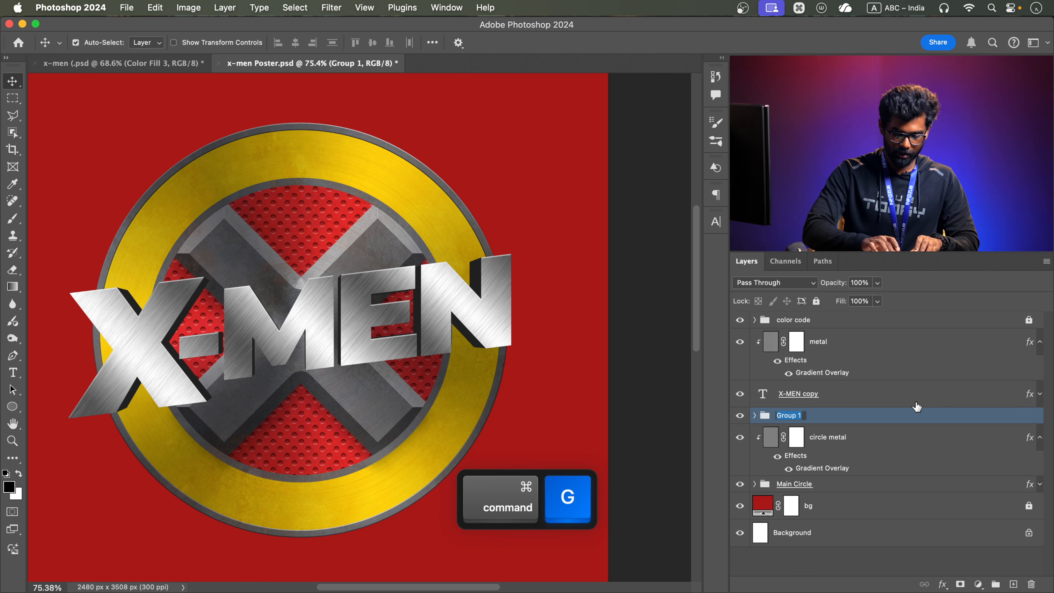
{"action": "type", "text": "text 3d"}
{"action": "key", "text": "Return"}
Group the metal layer, the X-MEN copy layer and the text 3d group together under the name "text"
{"action": "left_click", "coordinate": [846, 354]}
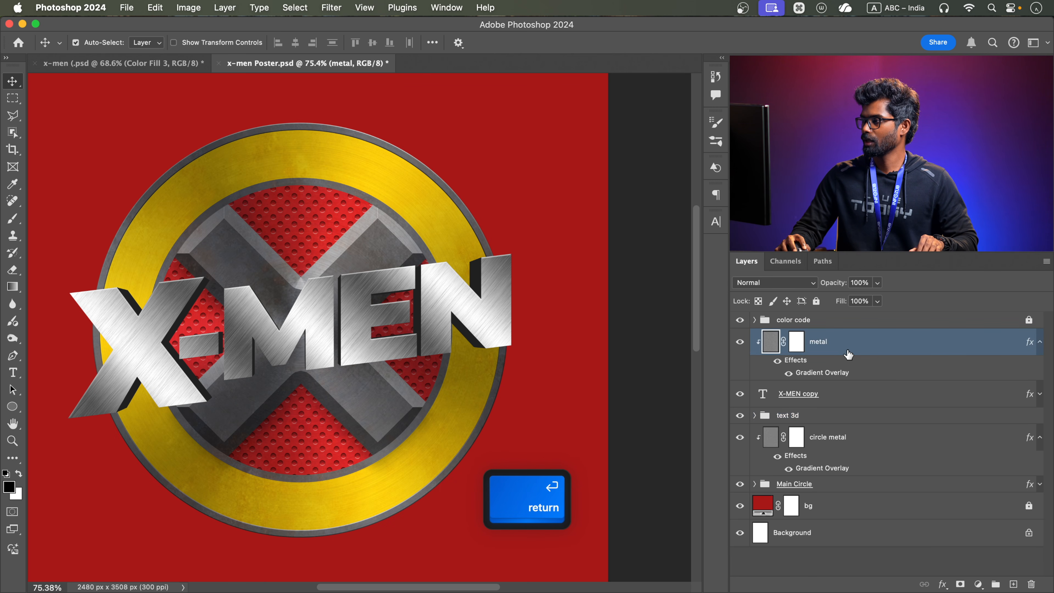
{"action": "left_click", "coordinate": [823, 420], "text": "shift"}
{"action": "key", "text": "super+g"}
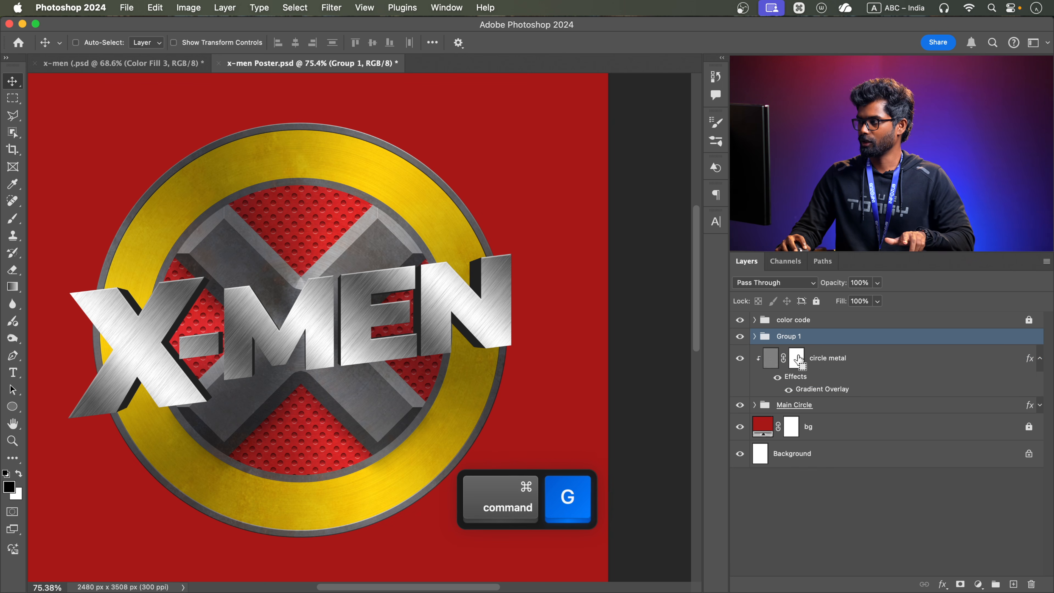
{"action": "double_click", "coordinate": [785, 337]}
{"action": "type", "text": "text"}
{"action": "key", "text": "Return"}
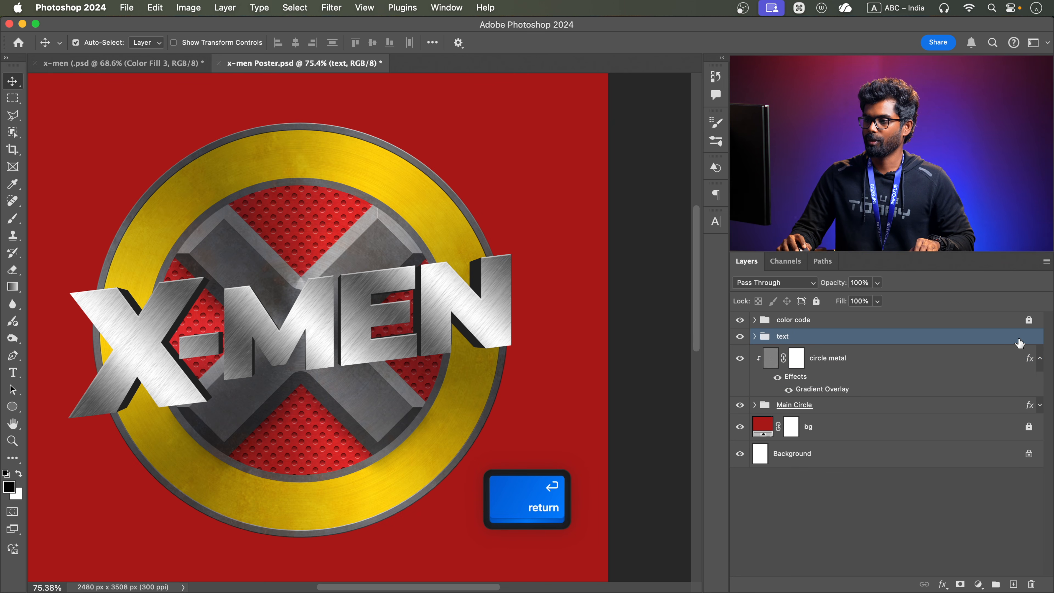
Enable a Pattern Overlay in the layer style of the X-MEN copy text layer
{"action": "scroll", "coordinate": [337, 343], "scroll_direction": "down", "scroll_amount": 2, "text": "alt"}
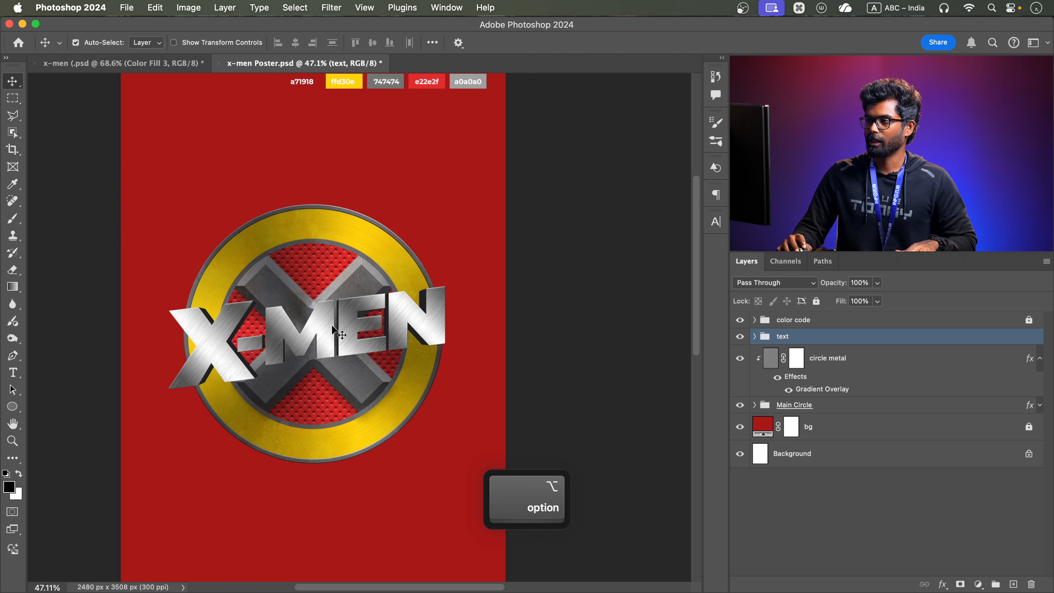
{"action": "left_click_drag", "start_coordinate": [313, 327], "coordinate": [340, 320]}
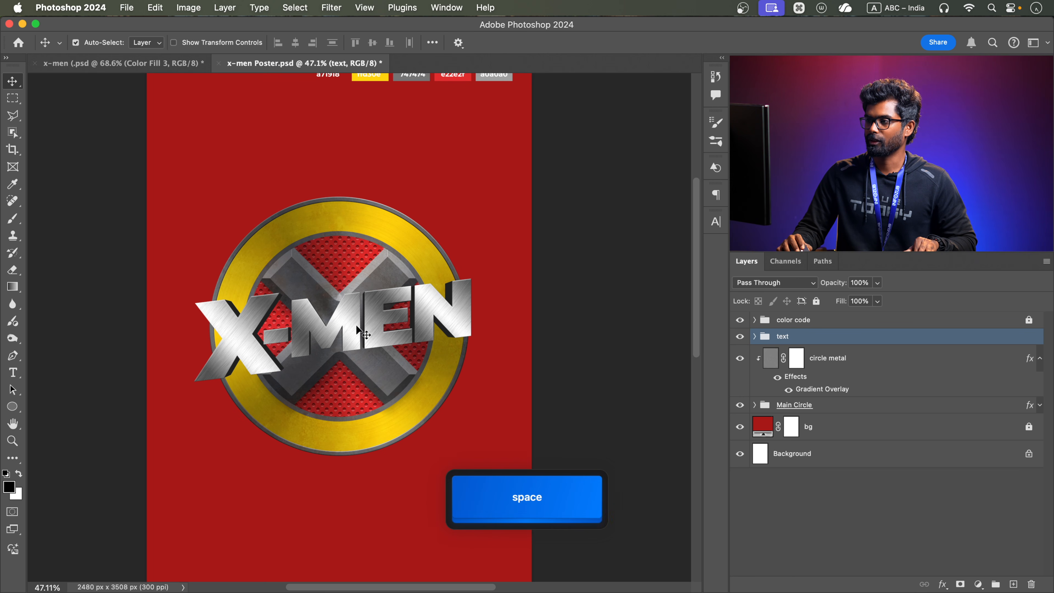
{"action": "scroll", "coordinate": [339, 322], "scroll_direction": "up", "scroll_amount": 2, "text": "alt"}
{"action": "left_click", "coordinate": [377, 311]}
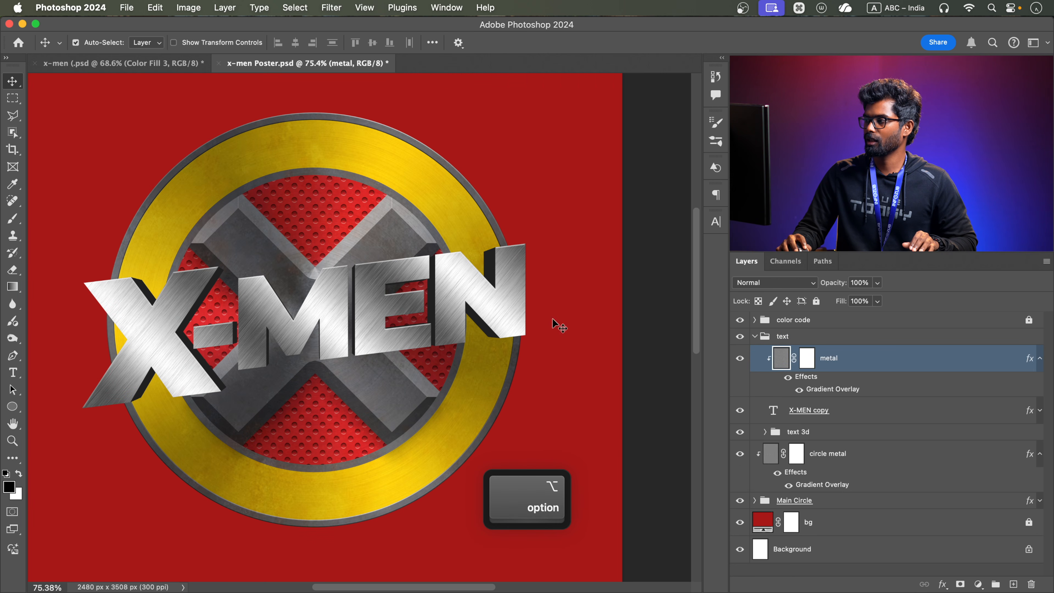
{"action": "left_click", "coordinate": [818, 410]}
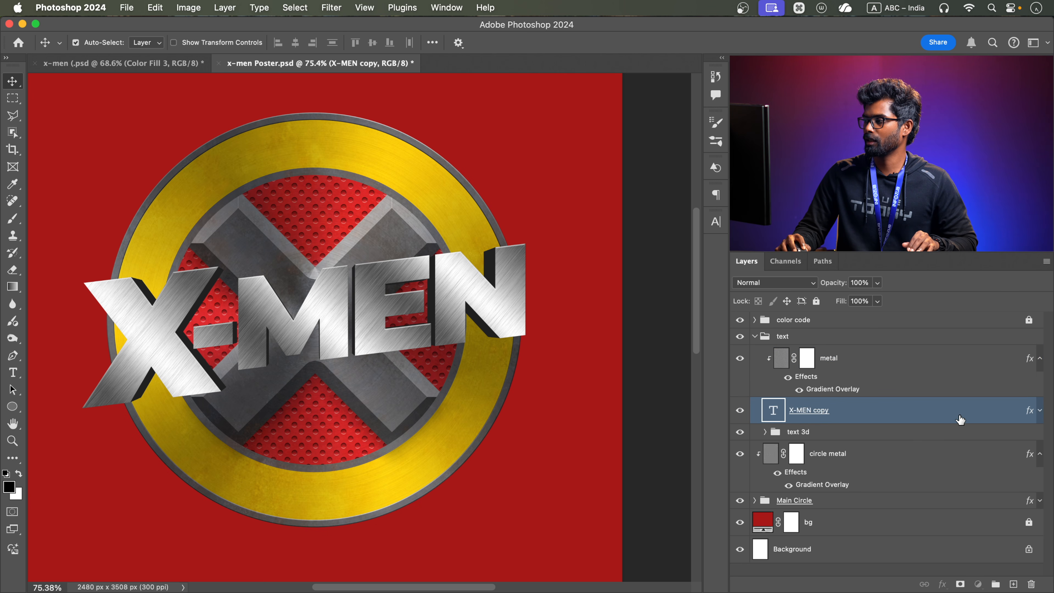
{"action": "double_click", "coordinate": [960, 420]}
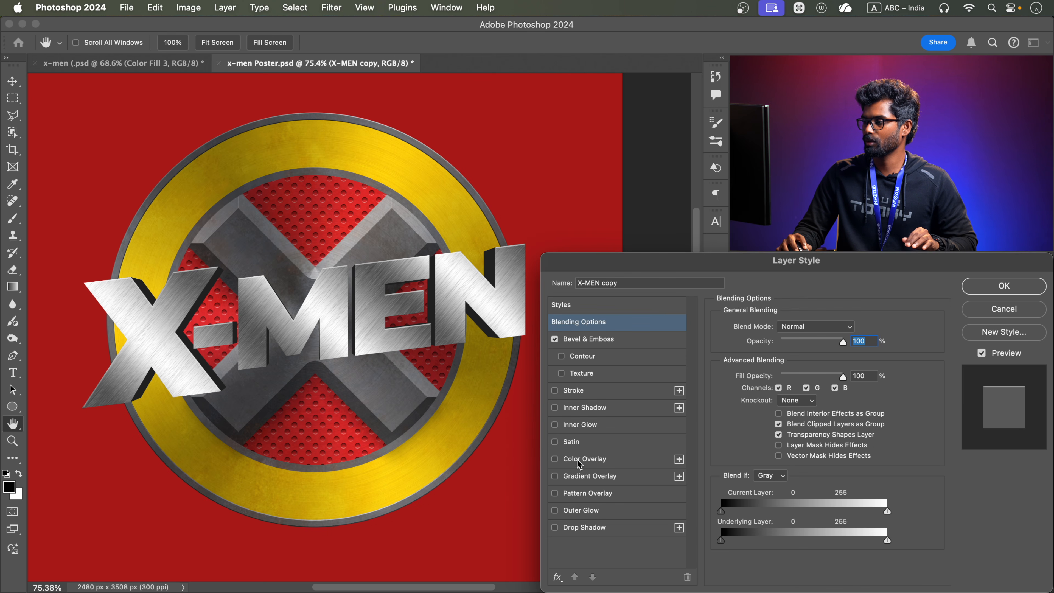
{"action": "left_click", "coordinate": [589, 494]}
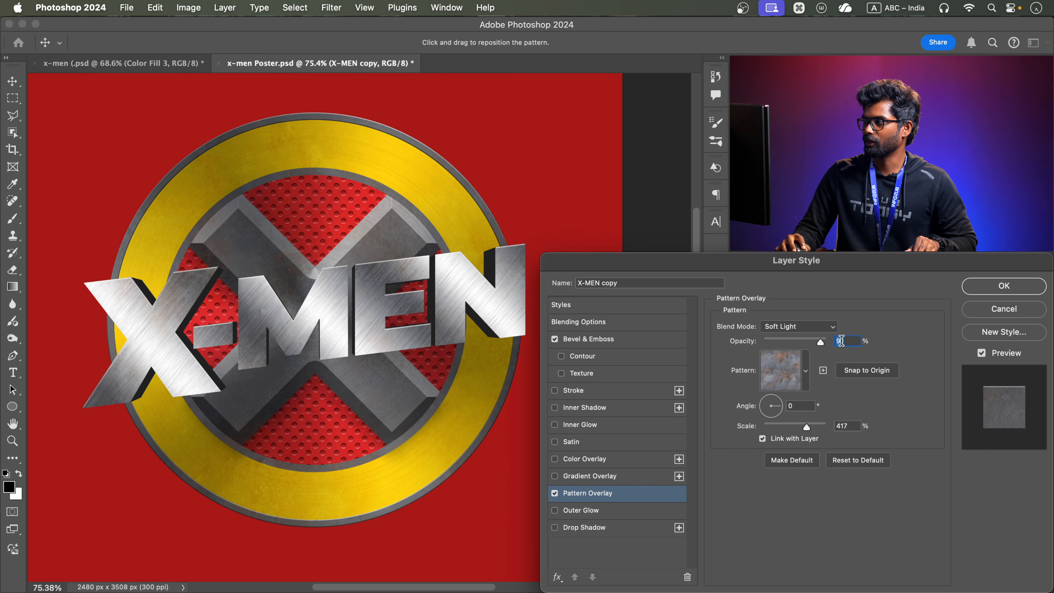
Apply the X-MEN copy Pattern Overlay with the rusty metal pattern in Soft Light mode at 91% opacity, comparing it off and on
{"action": "left_click", "coordinate": [816, 326]}
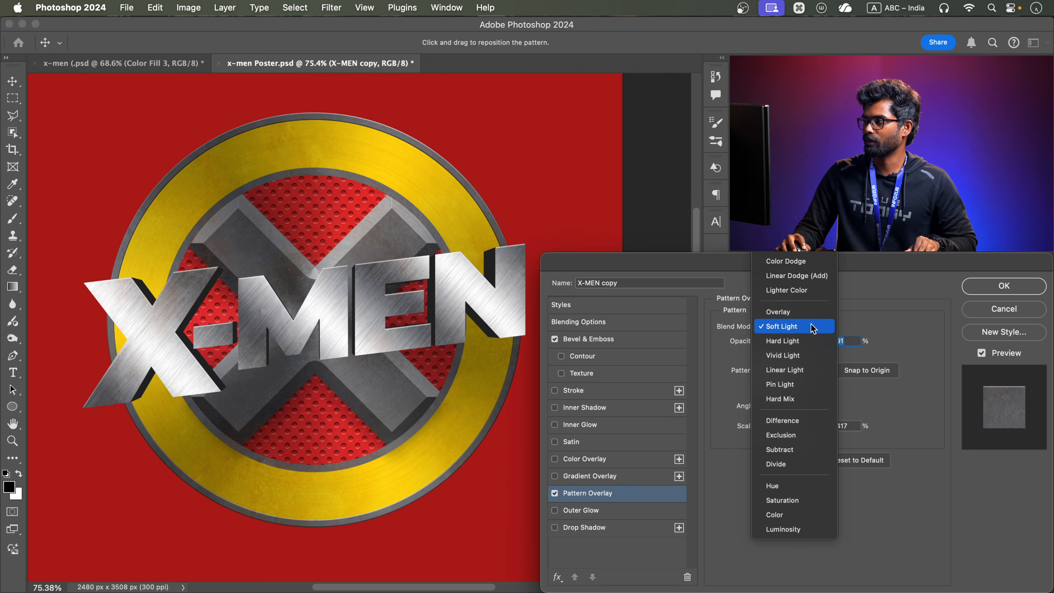
{"action": "left_click", "coordinate": [781, 331]}
{"action": "left_click", "coordinate": [781, 385]}
{"action": "left_click", "coordinate": [722, 482]}
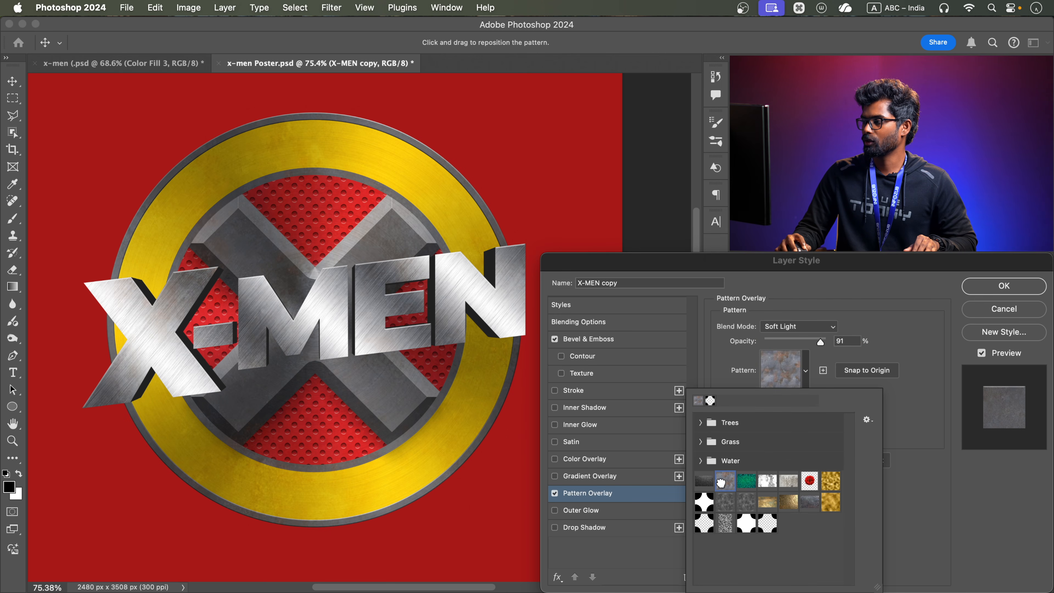
{"action": "left_click", "coordinate": [882, 310]}
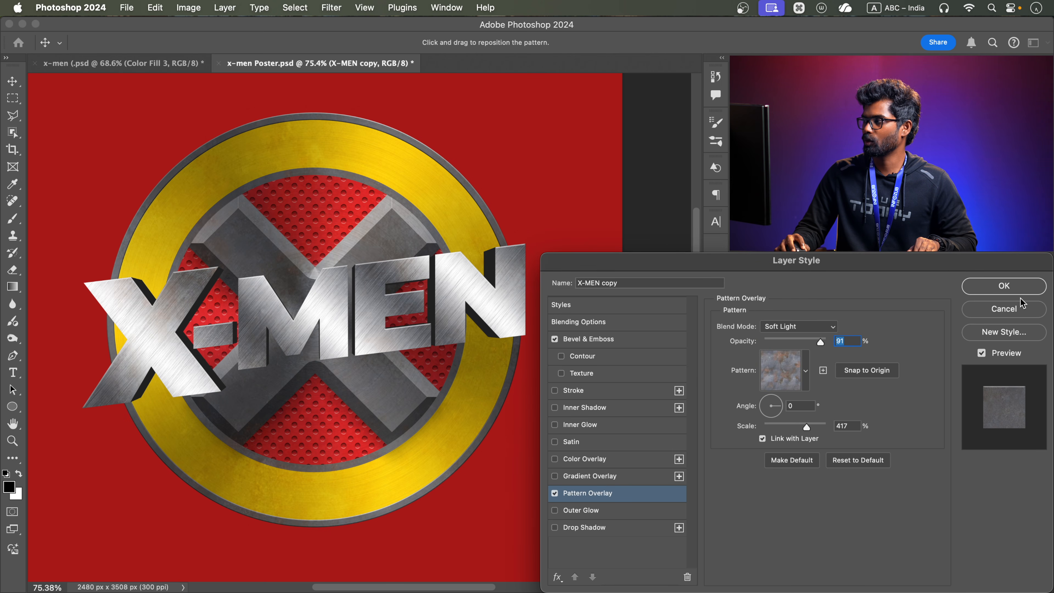
{"action": "left_click", "coordinate": [554, 493]}
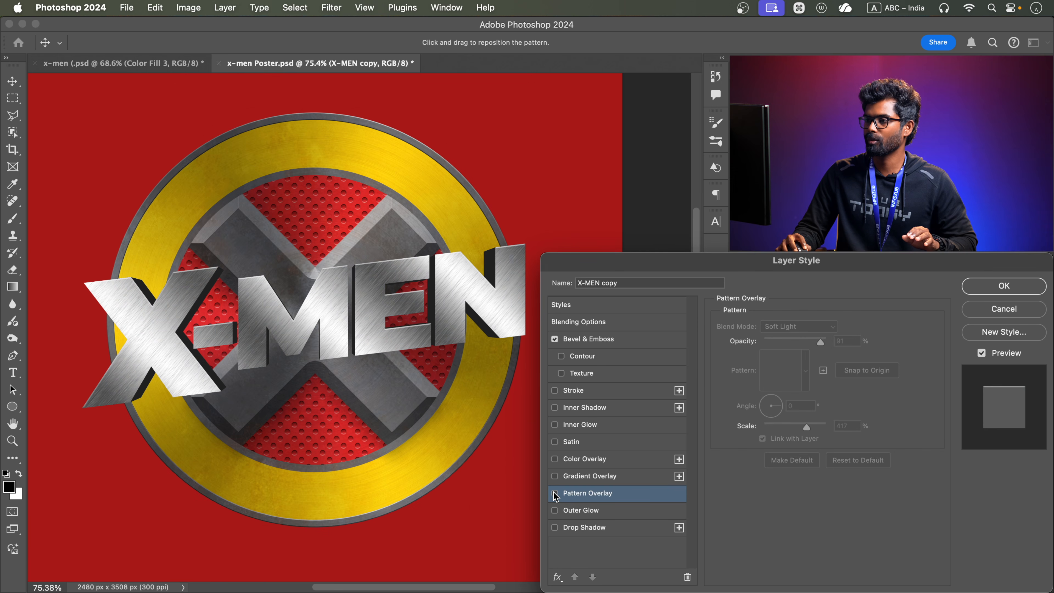
{"action": "left_click", "coordinate": [555, 493]}
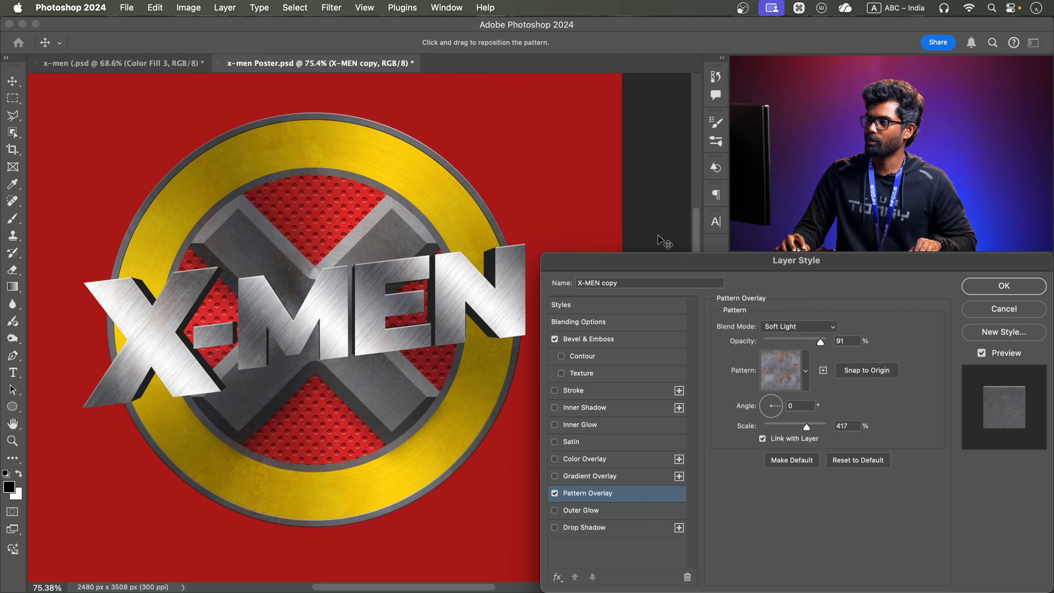
{"action": "left_click", "coordinate": [1001, 294]}
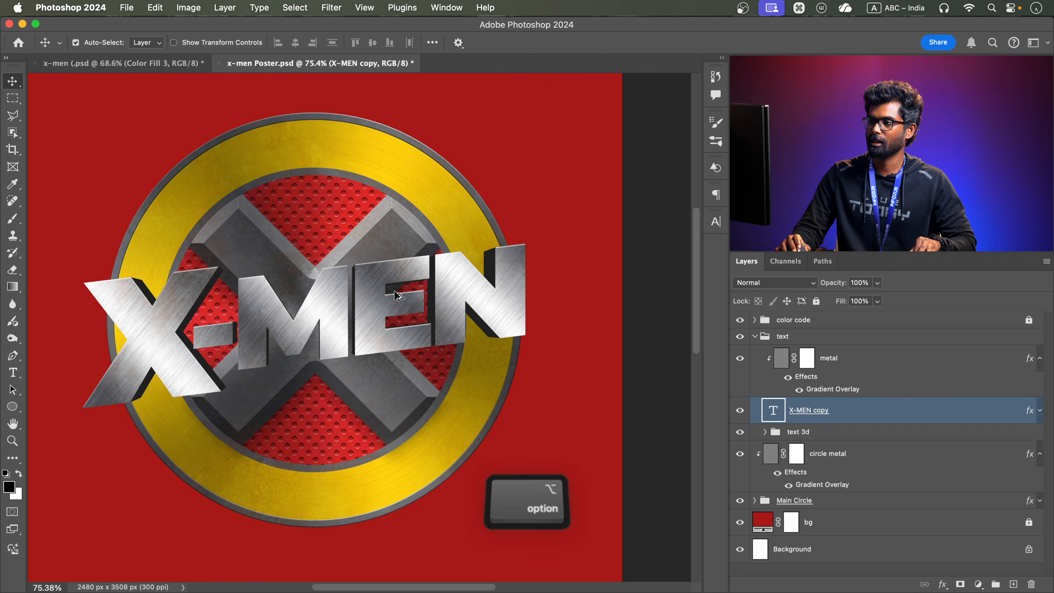
Enable a Drop Shadow in the layer style of the lowest X-MEN text layer inside the text 3d group
{"action": "scroll", "coordinate": [307, 334], "scroll_direction": "down", "scroll_amount": 3}
{"action": "scroll", "coordinate": [307, 334], "scroll_direction": "up", "scroll_amount": 4}
{"action": "scroll", "coordinate": [307, 334], "scroll_direction": "up", "scroll_amount": 3}
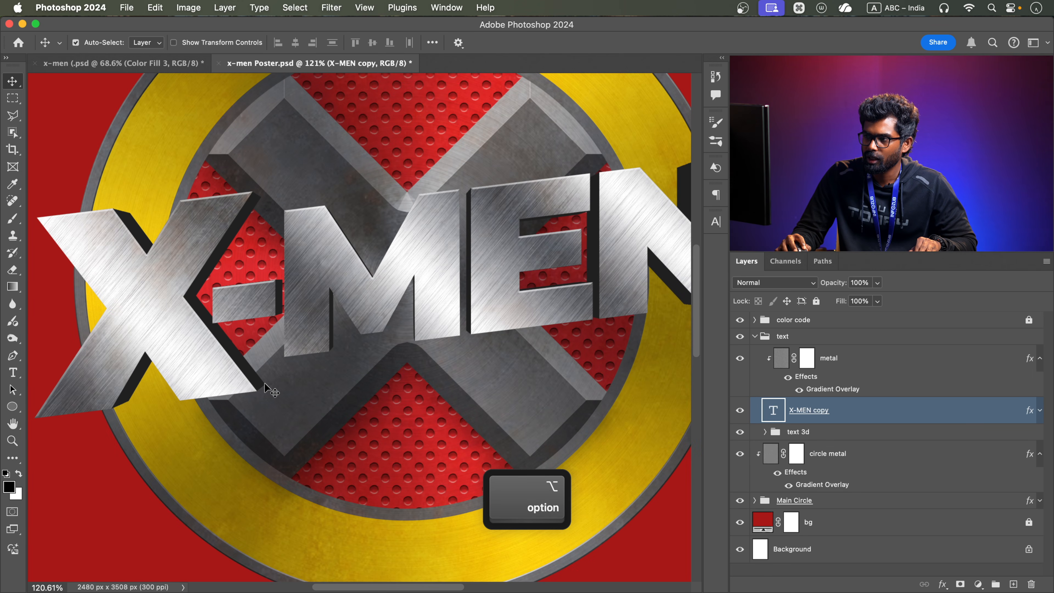
{"action": "left_click", "coordinate": [765, 432]}
{"action": "scroll", "coordinate": [825, 428], "scroll_direction": "down", "scroll_amount": 15}
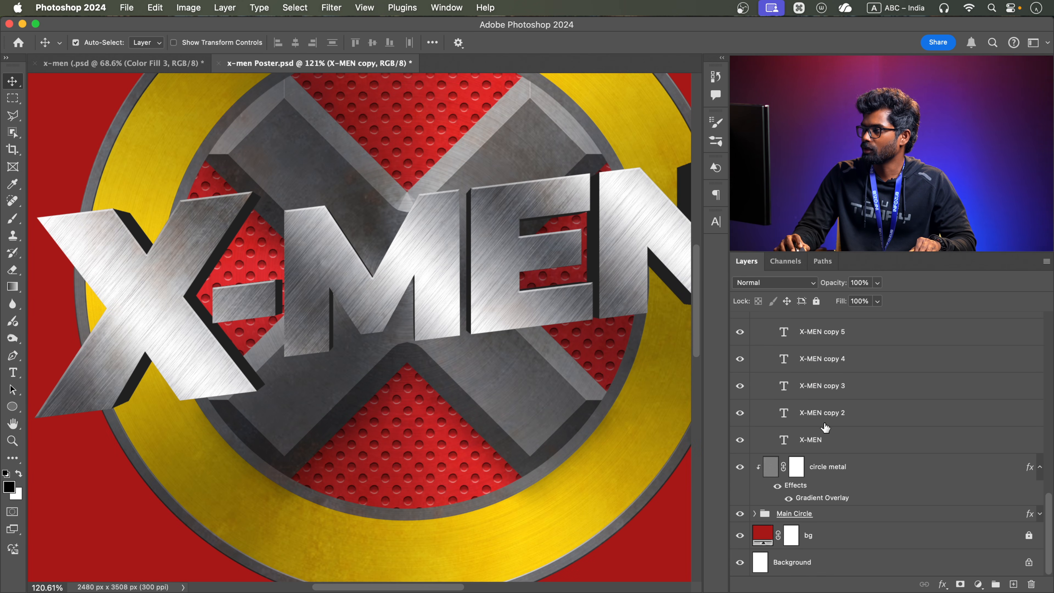
{"action": "scroll", "coordinate": [831, 438], "scroll_direction": "up", "scroll_amount": 1}
{"action": "left_click", "coordinate": [831, 459]}
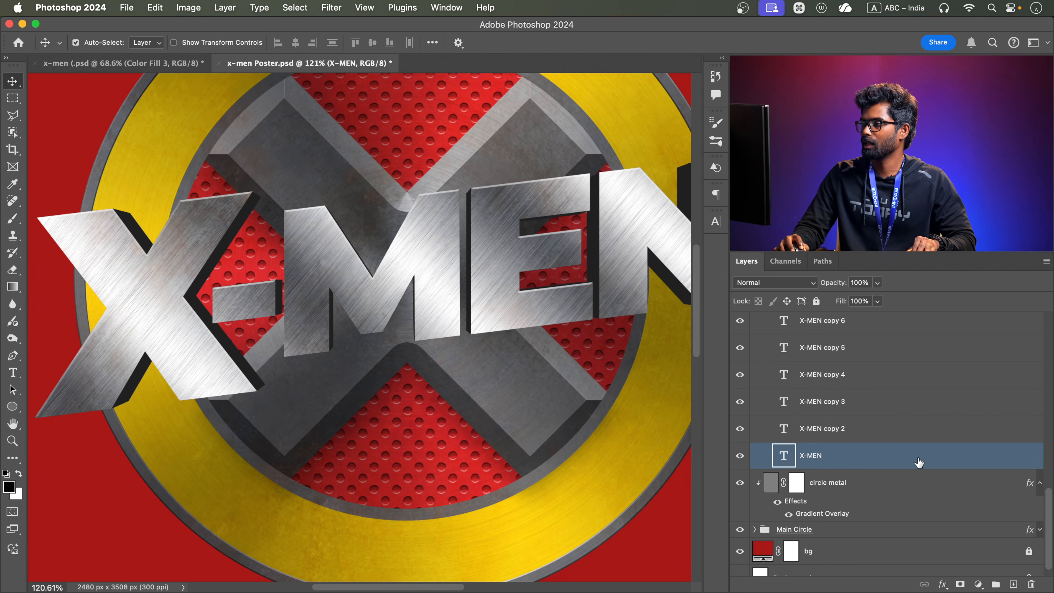
{"action": "double_click", "coordinate": [919, 461]}
{"action": "left_click", "coordinate": [604, 526]}
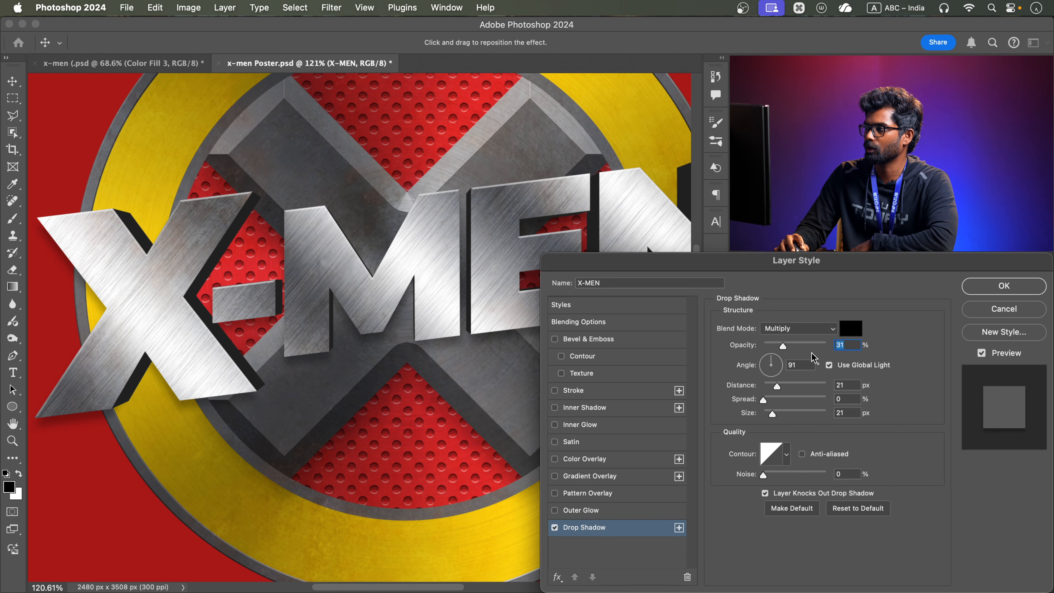
Turn off global light for the shadow and set its angle to 95°, distance to 8 px, opacity to 52% and size to 24 px
{"action": "left_click", "coordinate": [829, 364]}
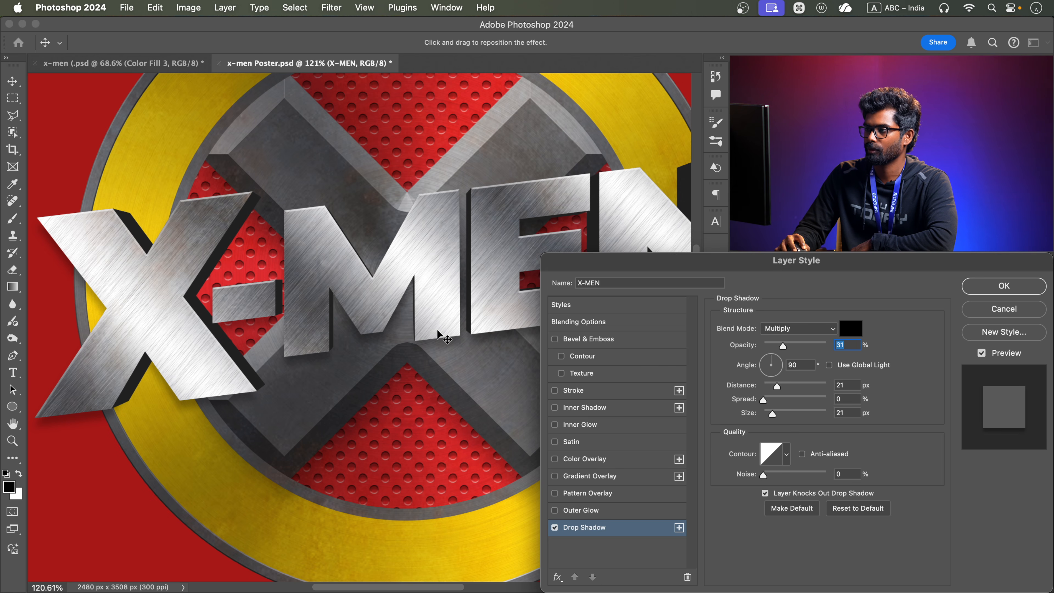
{"action": "left_click_drag", "start_coordinate": [439, 335], "coordinate": [440, 330]}
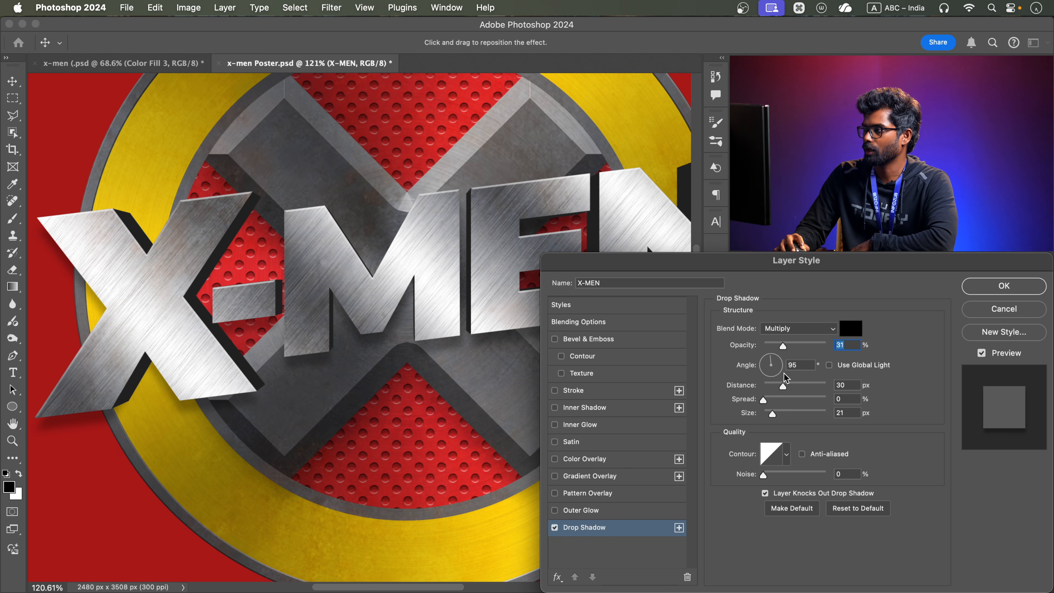
{"action": "left_click_drag", "start_coordinate": [780, 387], "coordinate": [770, 387]}
{"action": "left_click_drag", "start_coordinate": [793, 344], "coordinate": [796, 342]}
{"action": "left_click_drag", "start_coordinate": [773, 413], "coordinate": [773, 414]}
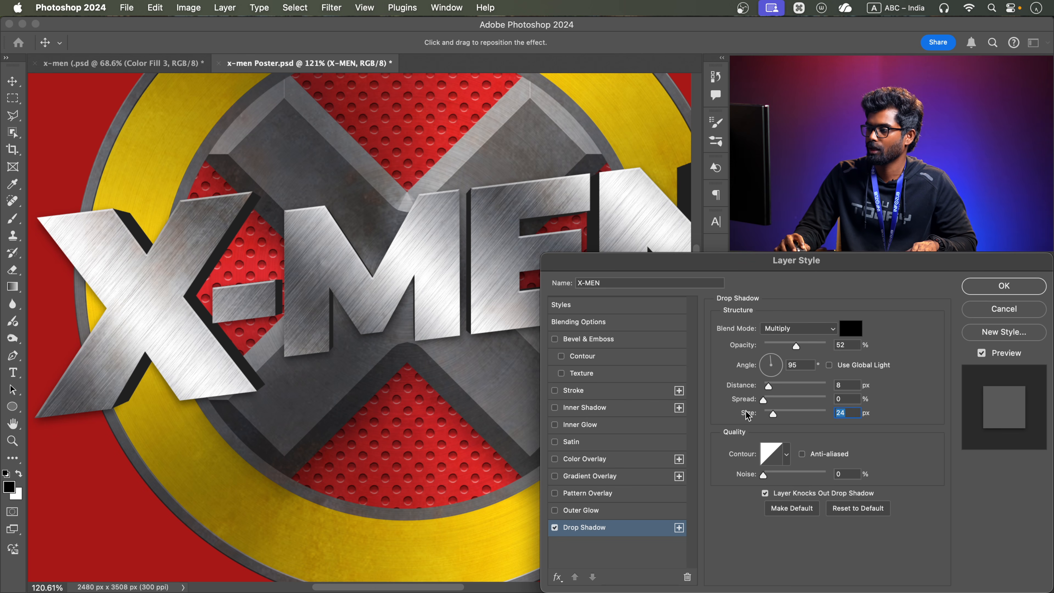
Add a second Drop Shadow with 78% opacity, 43 px distance and 57 px size, and apply the style
{"action": "left_click", "coordinate": [679, 527]}
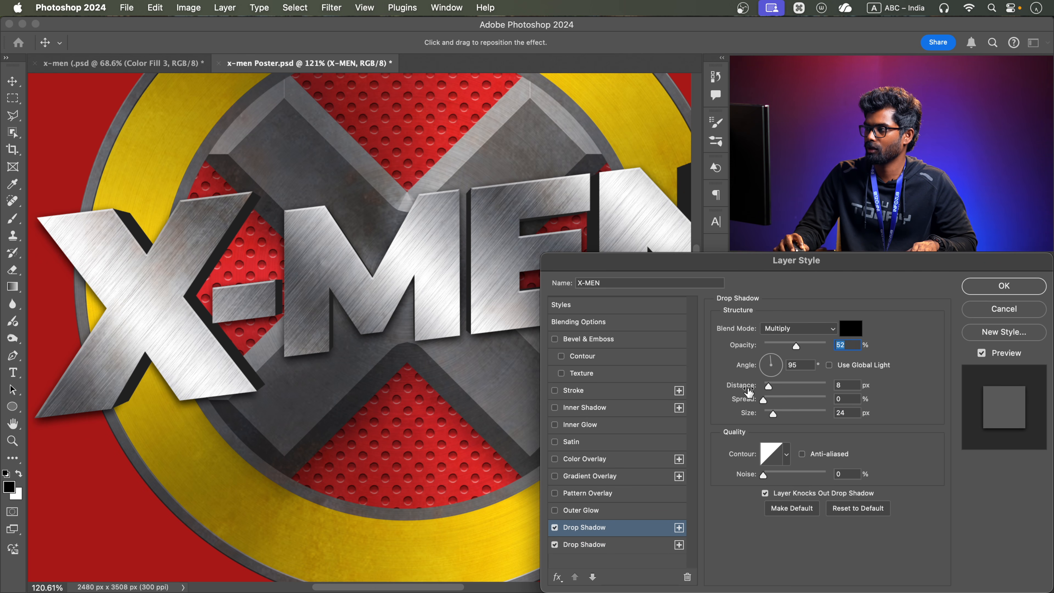
{"action": "left_click_drag", "start_coordinate": [769, 386], "coordinate": [781, 413]}
{"action": "left_click_drag", "start_coordinate": [796, 345], "coordinate": [811, 345]}
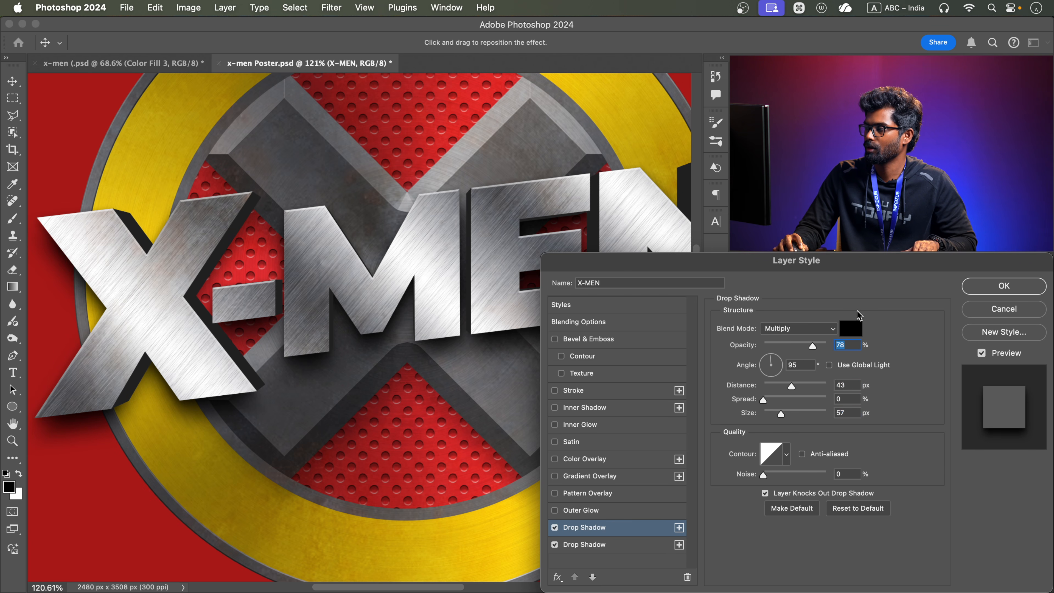
{"action": "key", "text": "Return"}
Compare the title with its shadows hidden and shown, and examine the emblem up close and as a whole
{"action": "key", "text": "alt"}
{"action": "scroll", "coordinate": [437, 296], "scroll_direction": "down", "scroll_amount": 5}
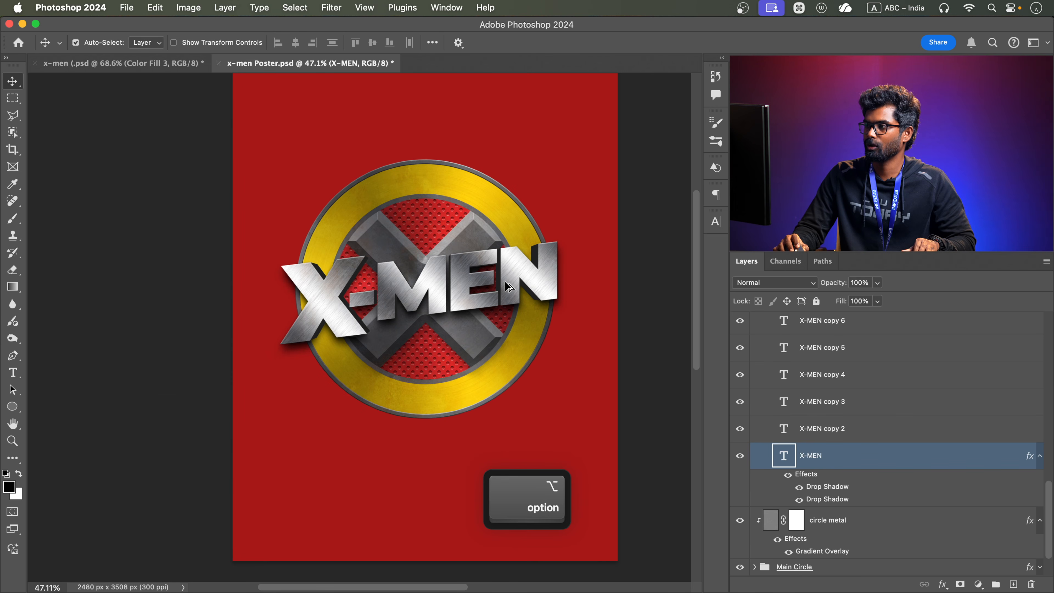
{"action": "scroll", "coordinate": [504, 281], "scroll_direction": "up", "scroll_amount": 3}
{"action": "left_click", "coordinate": [788, 474]}
{"action": "left_click", "coordinate": [787, 473]}
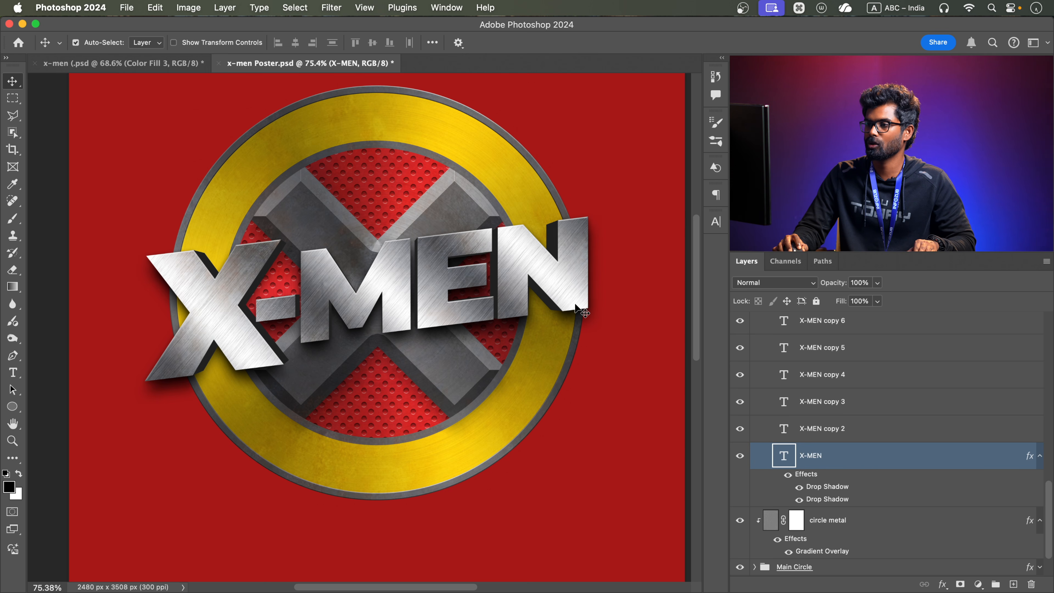
{"action": "scroll", "coordinate": [365, 297], "scroll_direction": "down", "scroll_amount": 3}
{"action": "scroll", "coordinate": [365, 297], "scroll_direction": "up", "scroll_amount": 3}
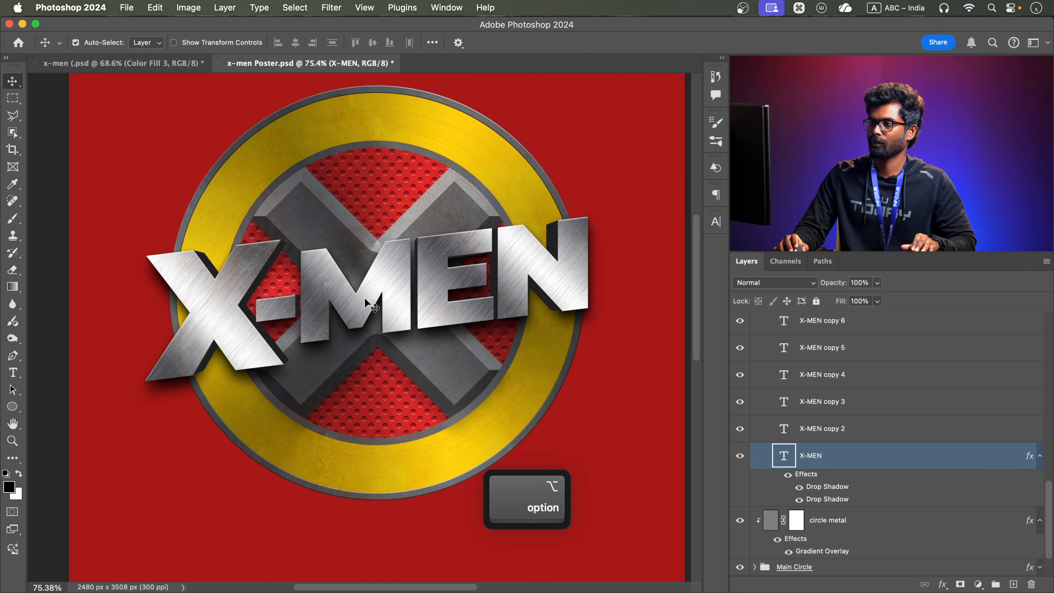
{"action": "scroll", "coordinate": [446, 305], "scroll_direction": "down", "scroll_amount": 3}
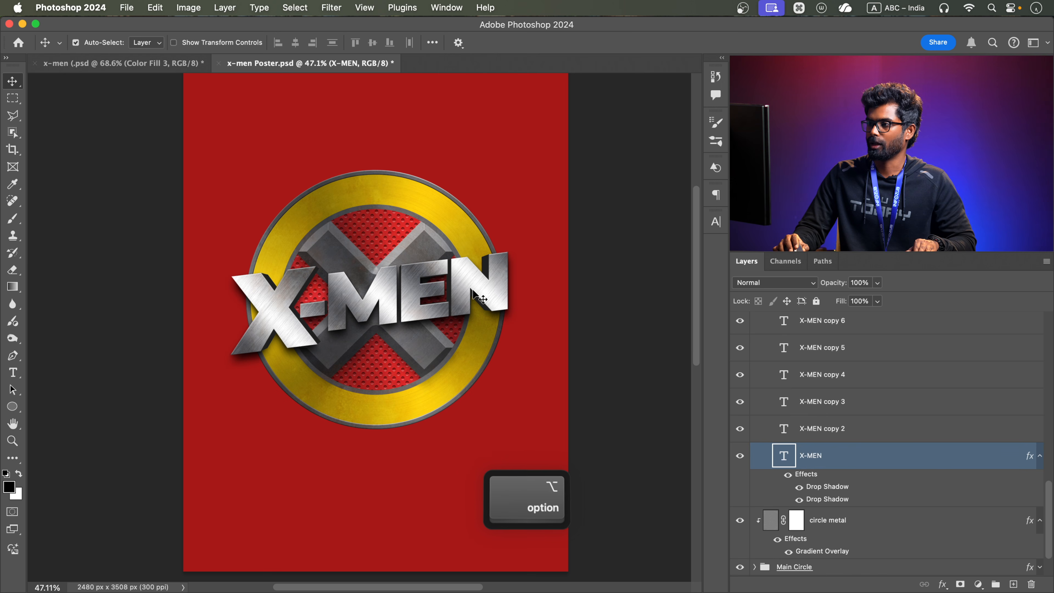
{"action": "scroll", "coordinate": [381, 269], "scroll_direction": "up", "scroll_amount": 3}
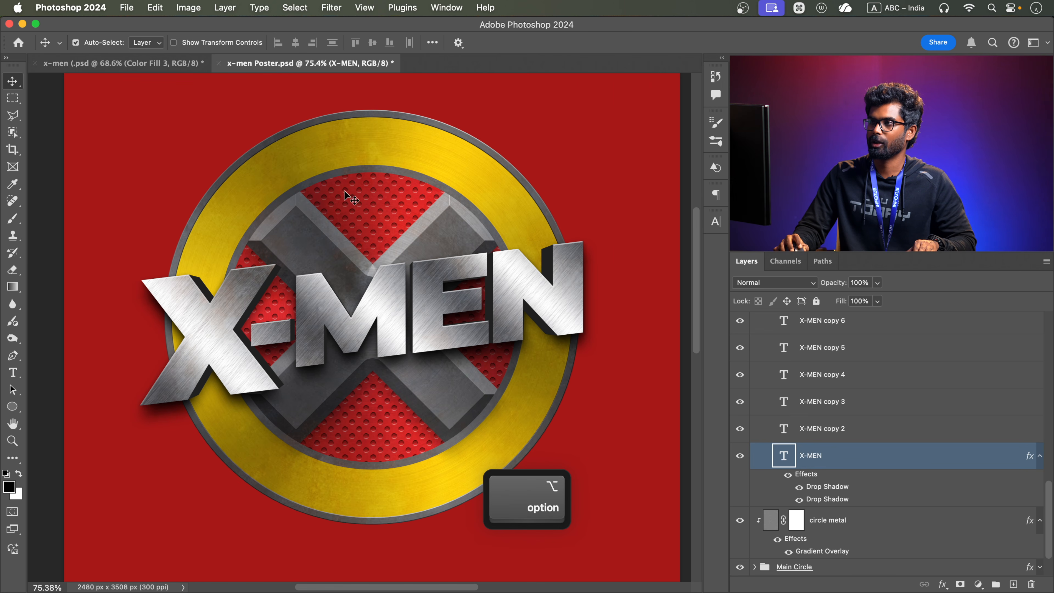
Compare the poster's emblem and title with the finished reference in the x-men (.psd document
{"action": "left_click", "coordinate": [120, 63]}
{"action": "scroll", "coordinate": [299, 292], "scroll_direction": "up", "scroll_amount": 3}
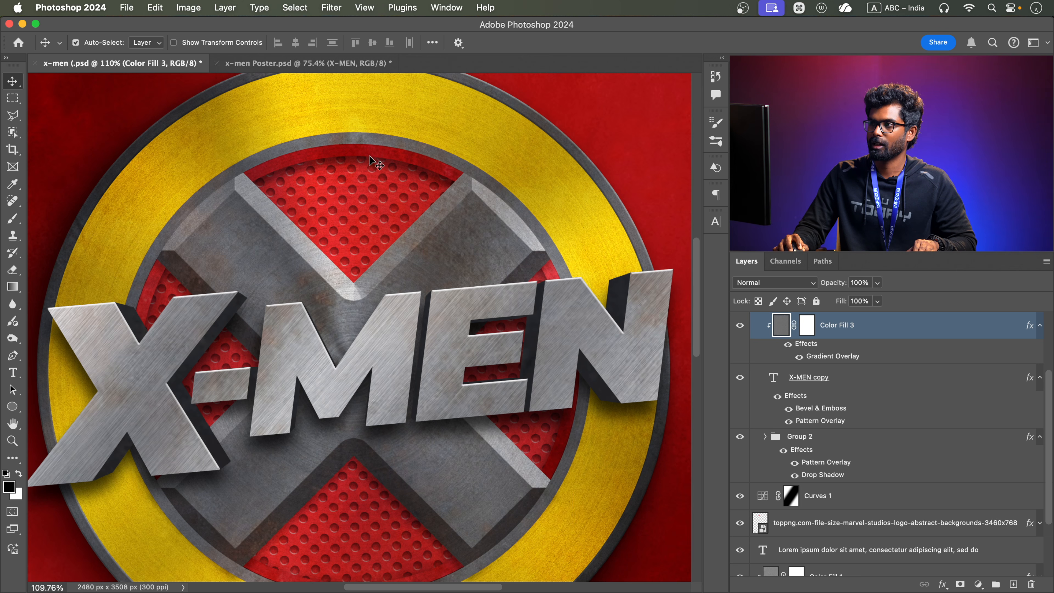
{"action": "left_click", "coordinate": [280, 65]}
{"action": "scroll", "coordinate": [392, 177], "scroll_direction": "up", "scroll_amount": 3}
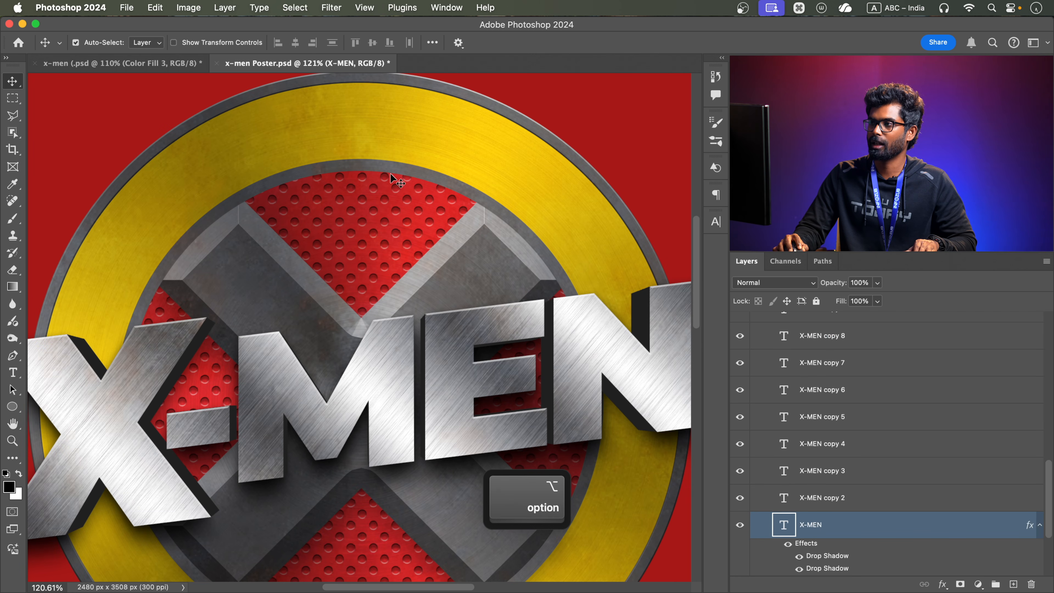
Collapse the text groups, expand the Main Circle group and duplicate its 2-circle layer
{"action": "left_click", "coordinate": [408, 177]}
{"action": "scroll", "coordinate": [742, 384], "scroll_direction": "up", "scroll_amount": 2}
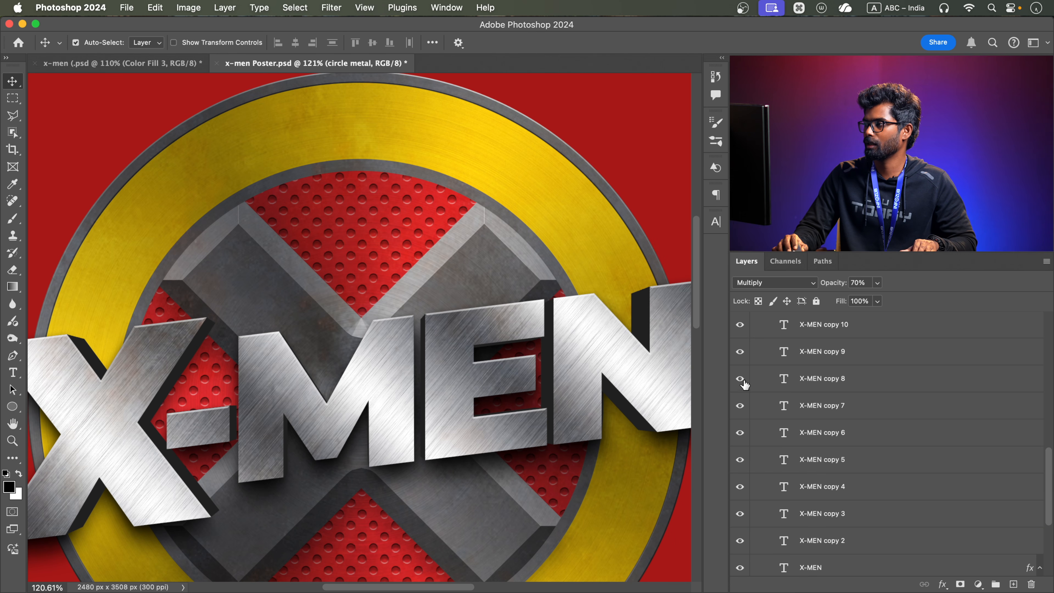
{"action": "scroll", "coordinate": [744, 386], "scroll_direction": "up", "scroll_amount": 5}
{"action": "left_click", "coordinate": [764, 432]}
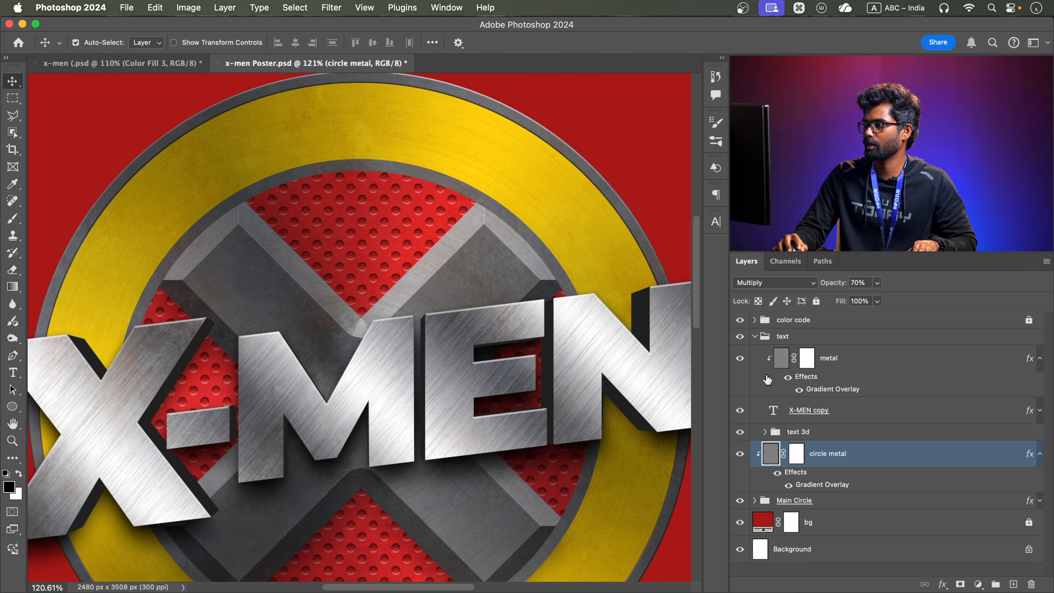
{"action": "left_click", "coordinate": [755, 336]}
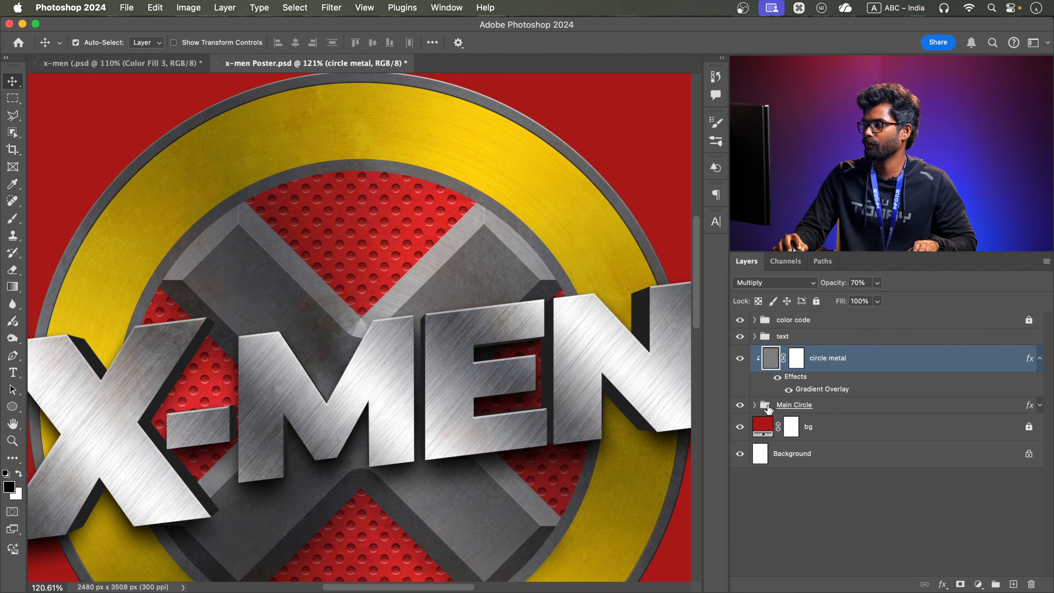
{"action": "left_click", "coordinate": [754, 405]}
{"action": "scroll", "coordinate": [817, 464], "scroll_direction": "down", "scroll_amount": 2}
{"action": "left_click", "coordinate": [823, 404]}
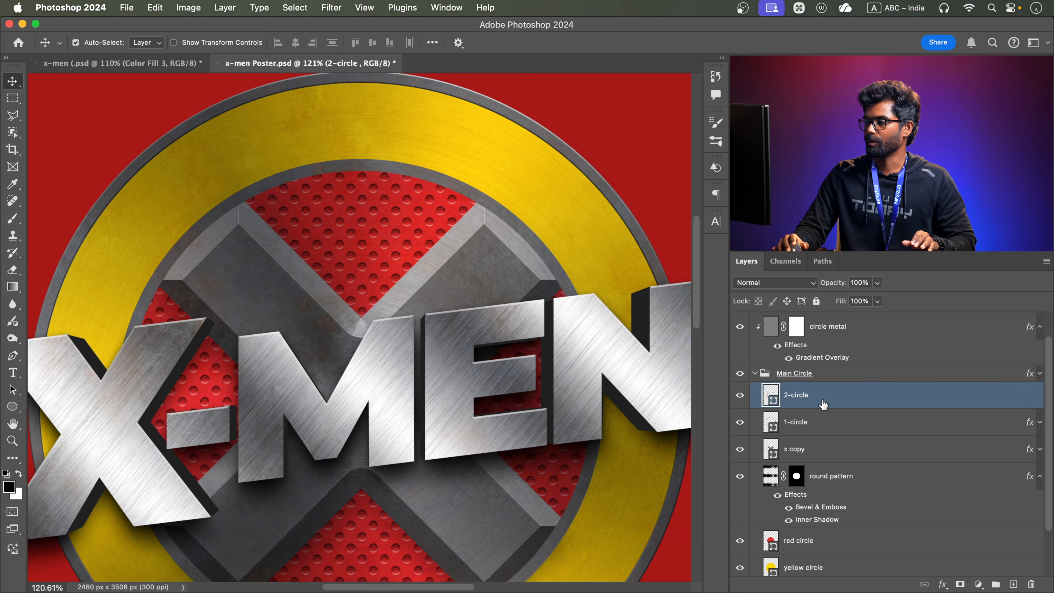
{"action": "key", "text": "ctrl+j"}
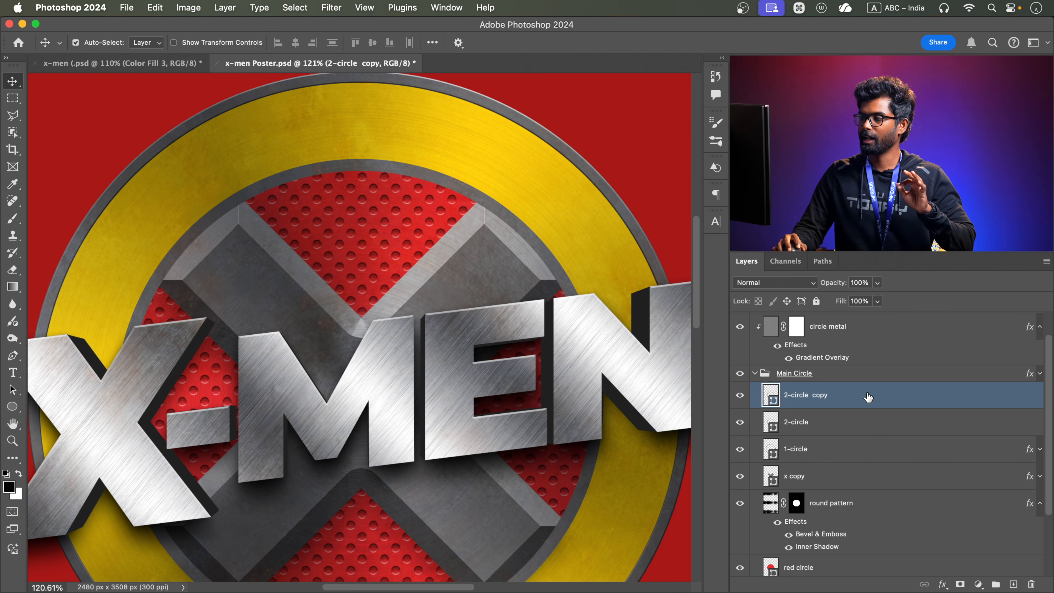
Enable a Gradient Overlay in the layer style of the 2-circle copy layer
{"action": "double_click", "coordinate": [868, 397]}
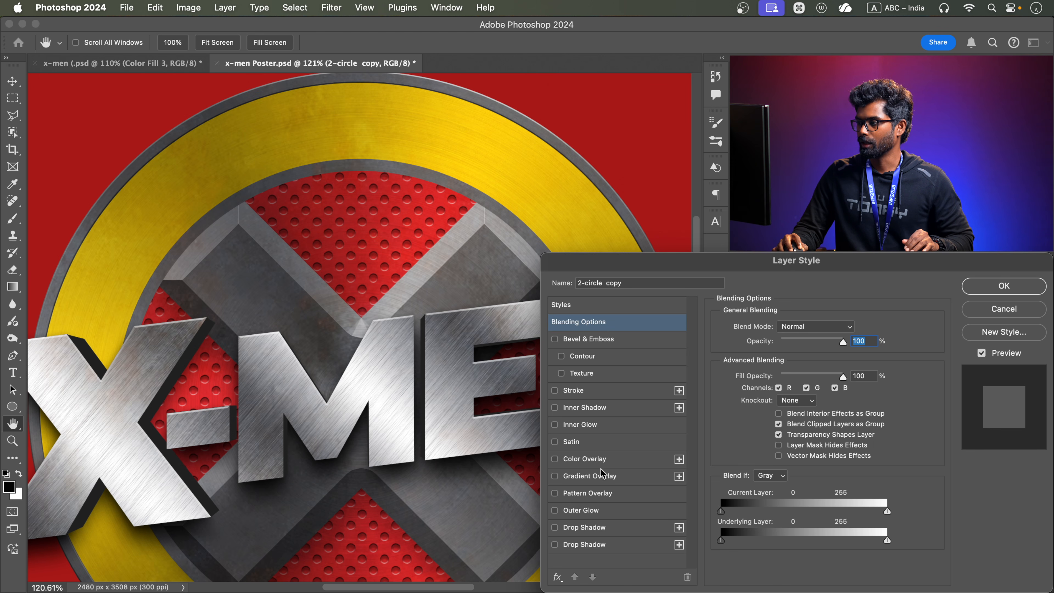
{"action": "left_click", "coordinate": [590, 476]}
{"action": "scroll", "coordinate": [386, 336], "scroll_direction": "down", "scroll_amount": 5}
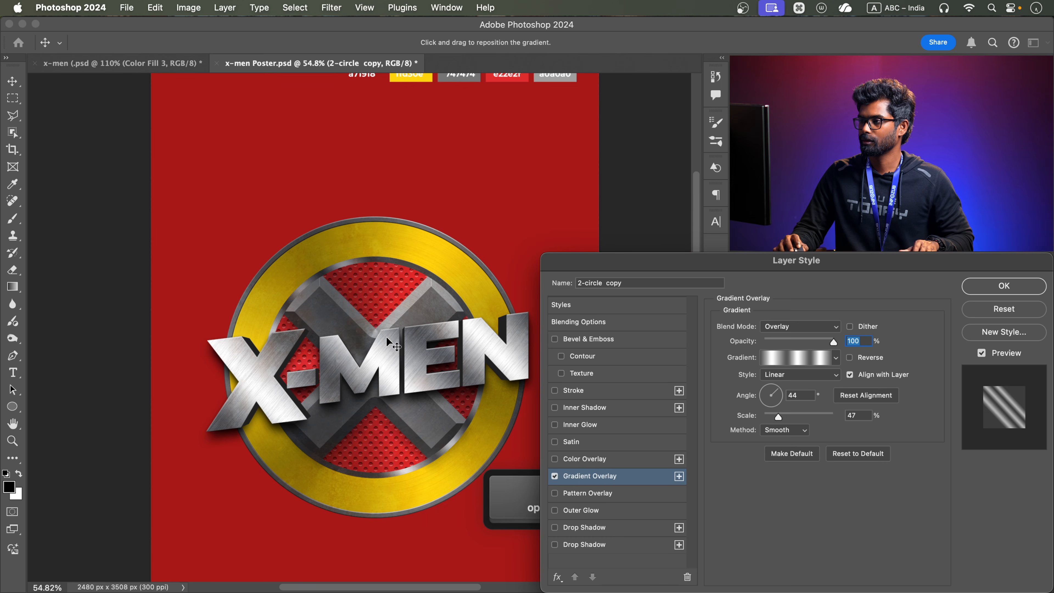
{"action": "scroll", "coordinate": [388, 337], "scroll_direction": "up", "scroll_amount": 3}
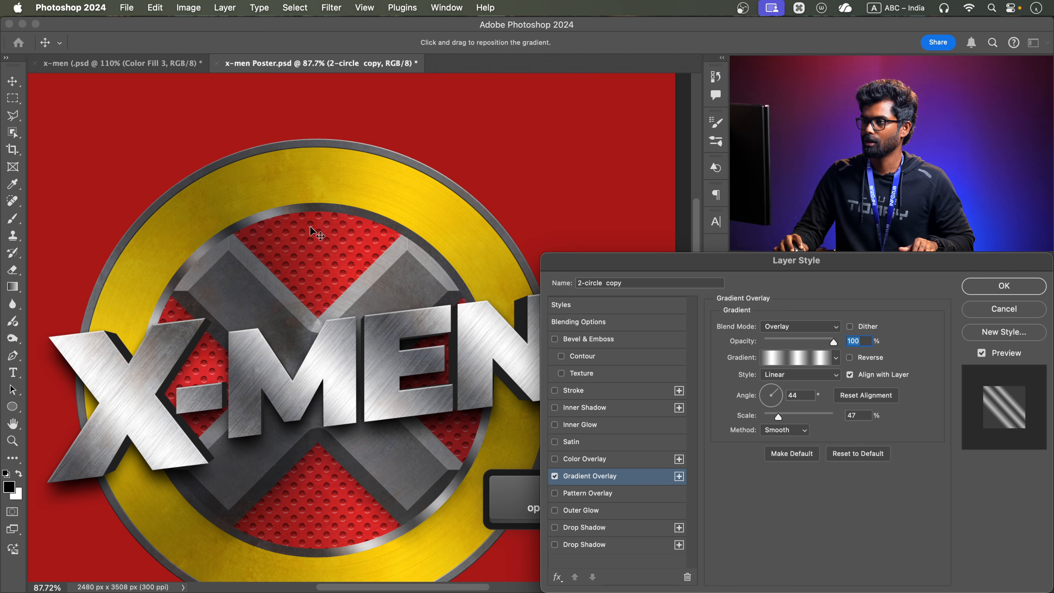
Set the first color stop of the ring's overlay gradient to the background red a71918, sampled from the poster
{"action": "left_click", "coordinate": [789, 358]}
{"action": "scroll", "coordinate": [308, 372], "scroll_direction": "down", "scroll_amount": 3}
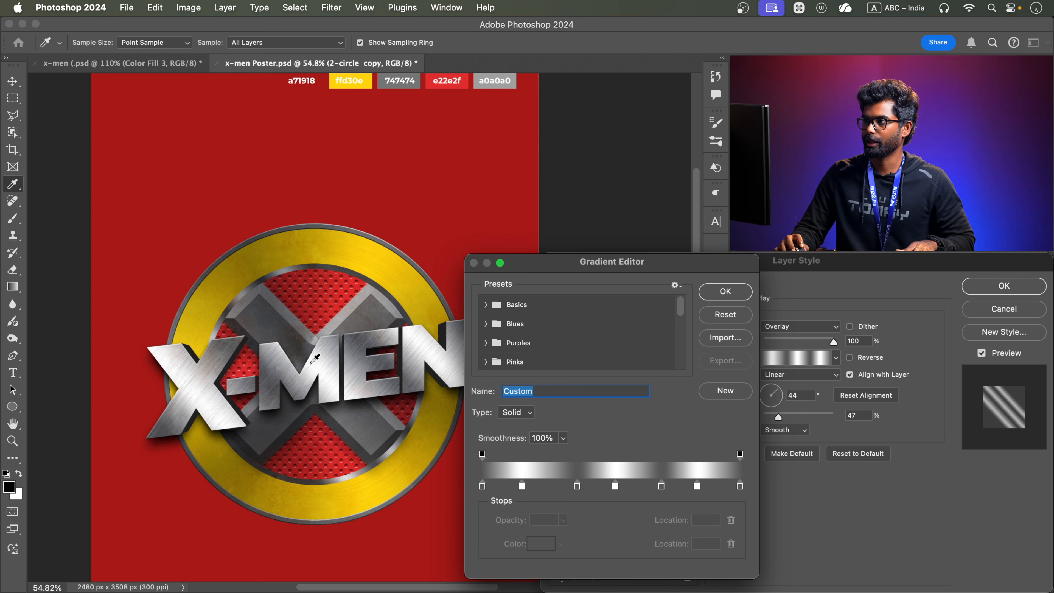
{"action": "key", "text": "space"}
{"action": "left_click_drag", "start_coordinate": [326, 315], "coordinate": [310, 337]}
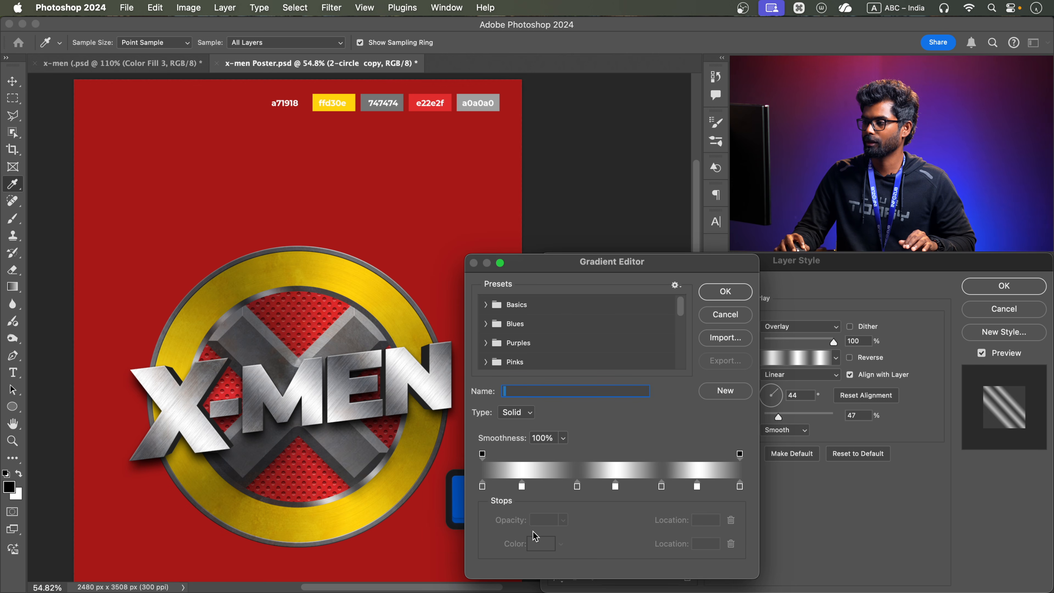
{"action": "left_click", "coordinate": [482, 486]}
{"action": "left_click", "coordinate": [538, 541]}
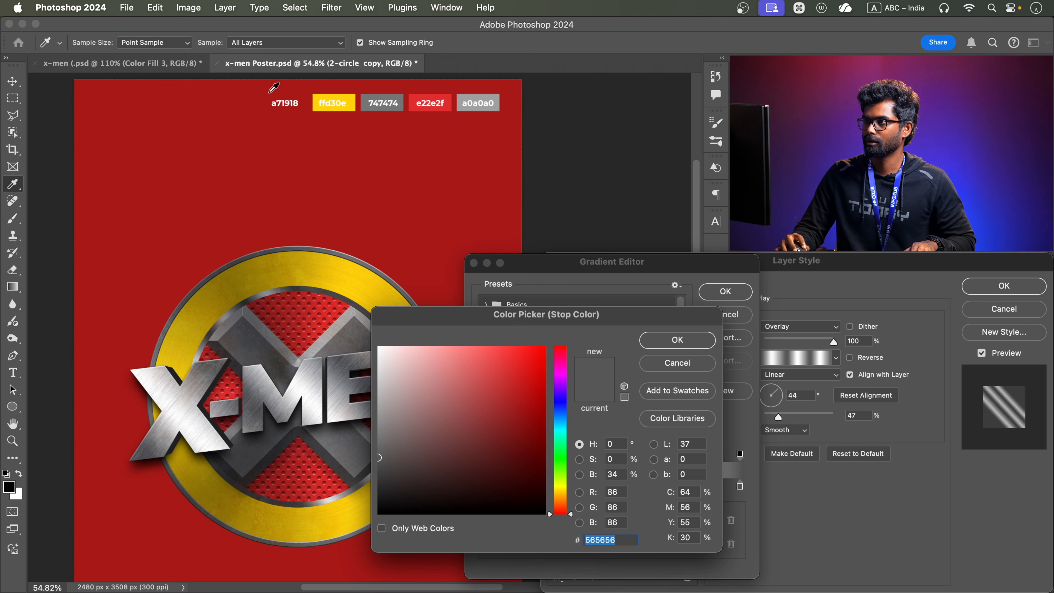
{"action": "left_click", "coordinate": [284, 92]}
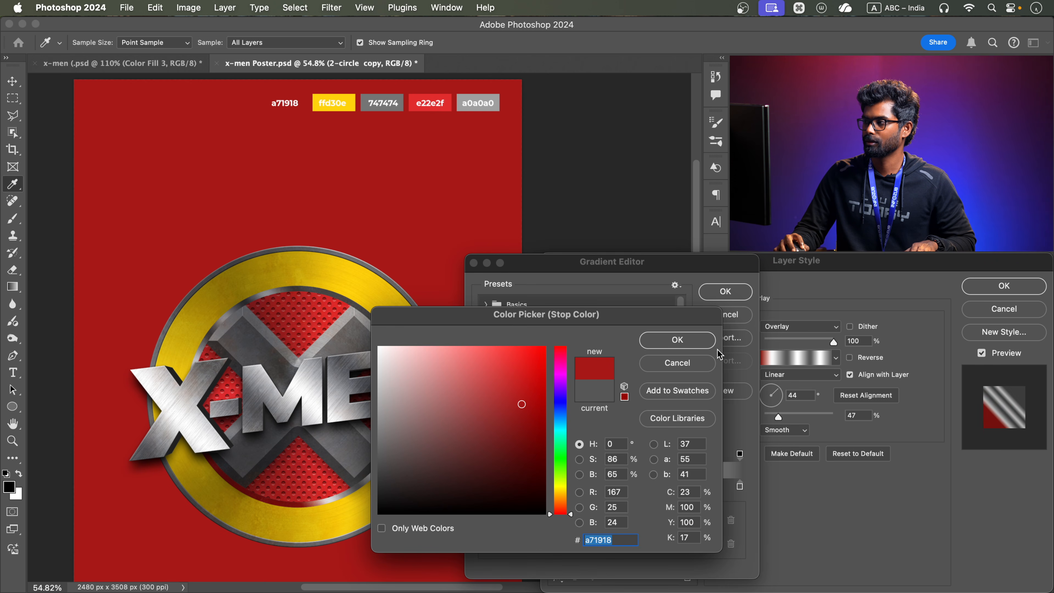
{"action": "left_click", "coordinate": [701, 343]}
{"action": "scroll", "coordinate": [319, 405], "scroll_direction": "up", "scroll_amount": 3}
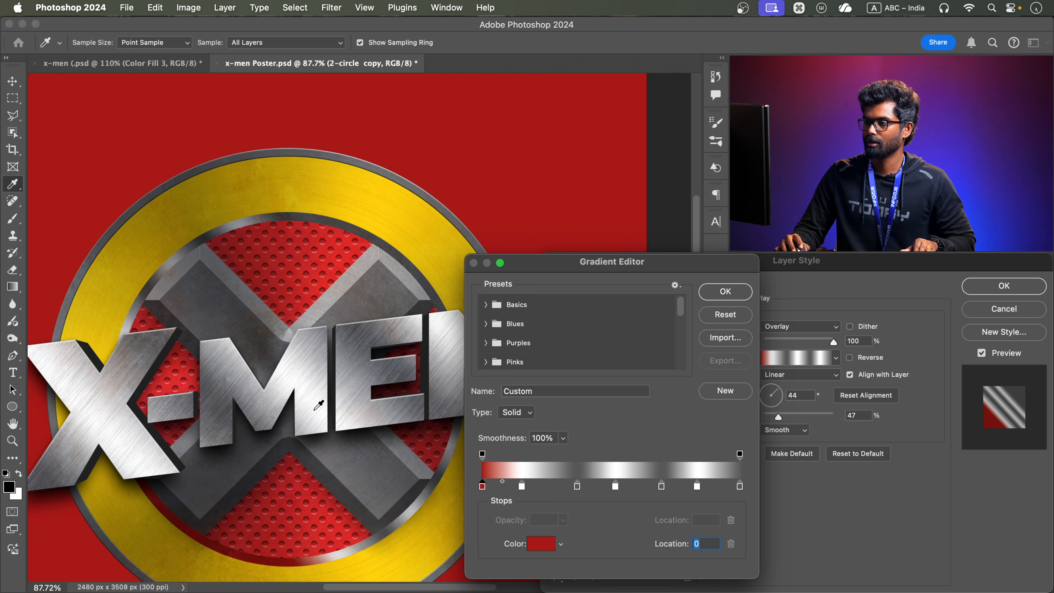
Recolor the overlay gradient's first stop and its nearest grey stop to the bright red e22e2f sampled from the poster's swatch
{"action": "scroll", "coordinate": [318, 405], "scroll_direction": "down", "scroll_amount": 3}
{"action": "scroll", "coordinate": [415, 436], "scroll_direction": "up", "scroll_amount": 1}
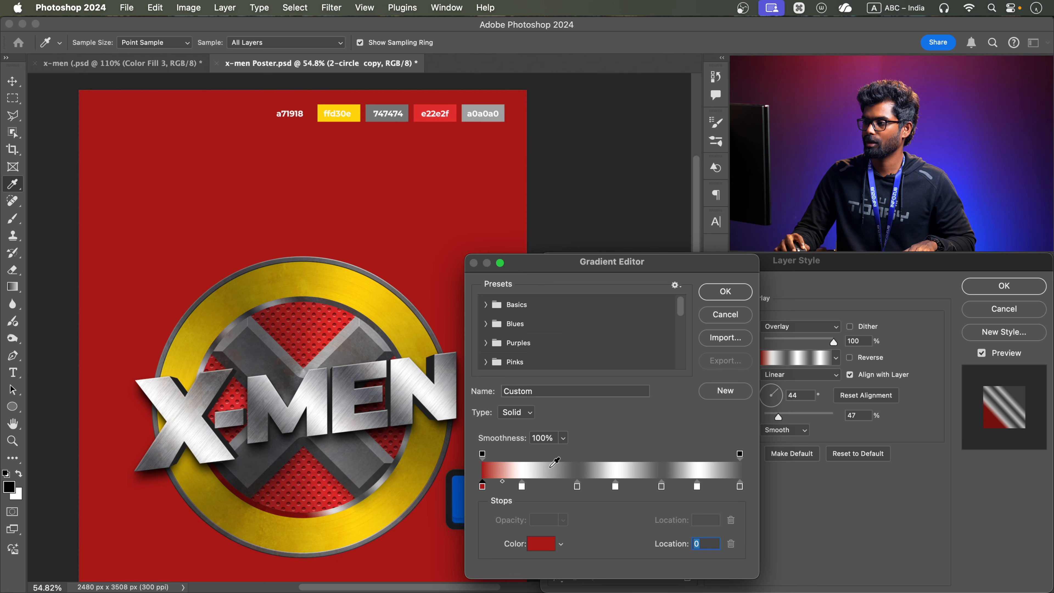
{"action": "left_click", "coordinate": [532, 538]}
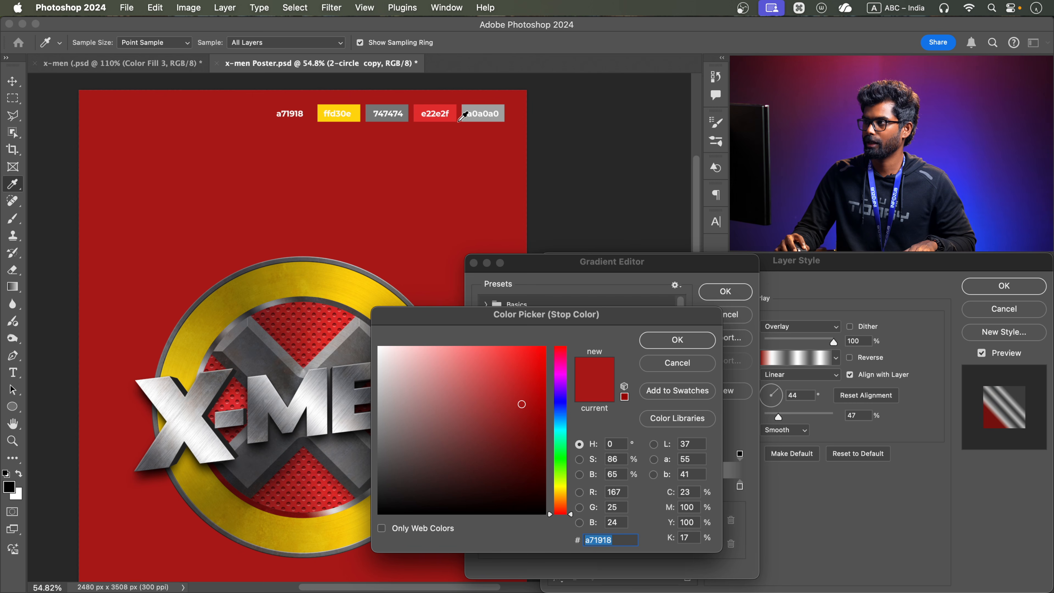
{"action": "left_click", "coordinate": [452, 107]}
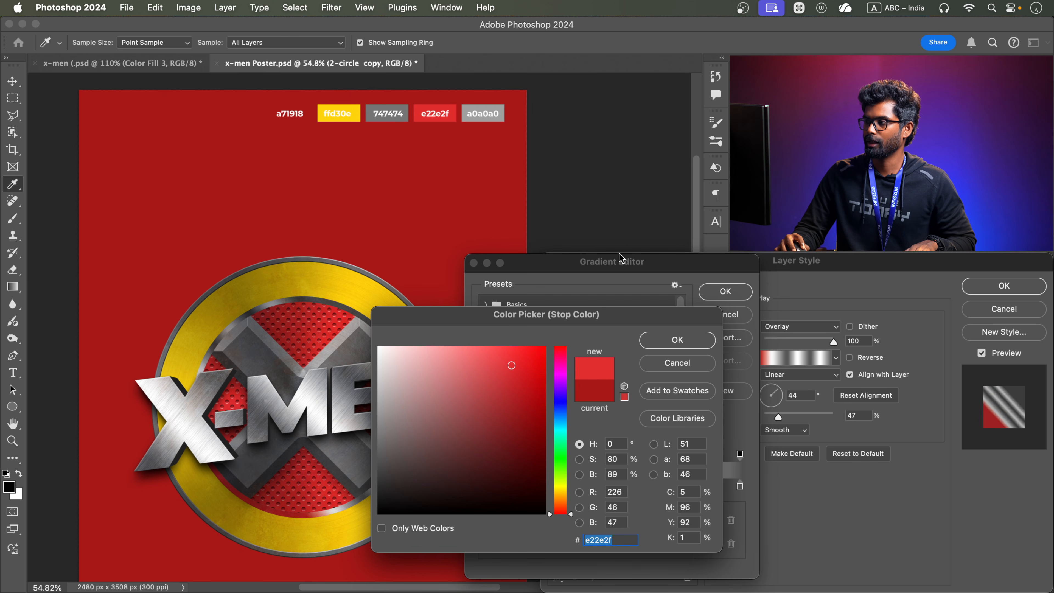
{"action": "left_click", "coordinate": [676, 341]}
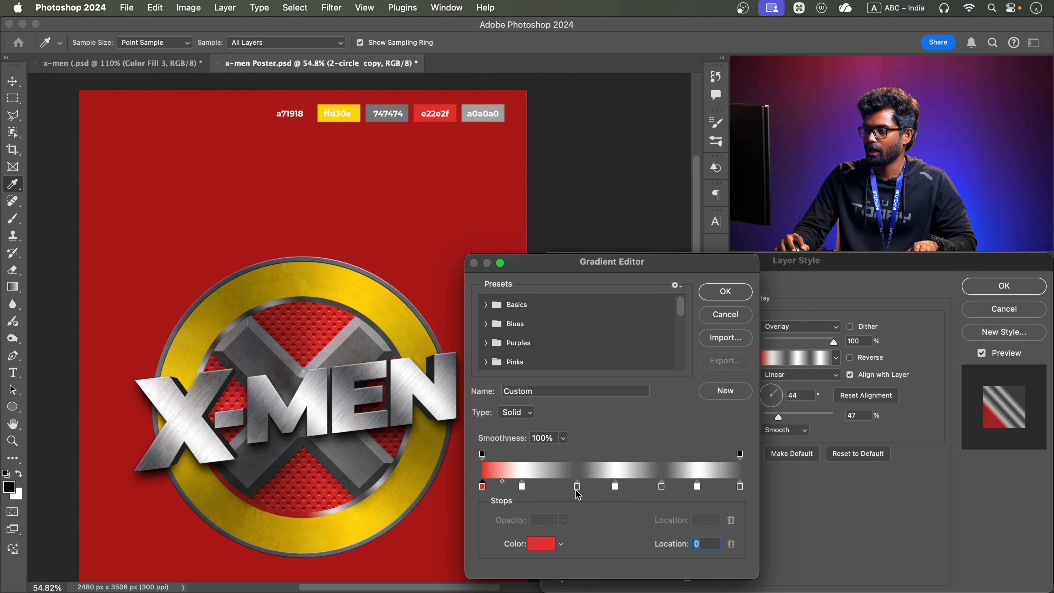
{"action": "left_click", "coordinate": [554, 541]}
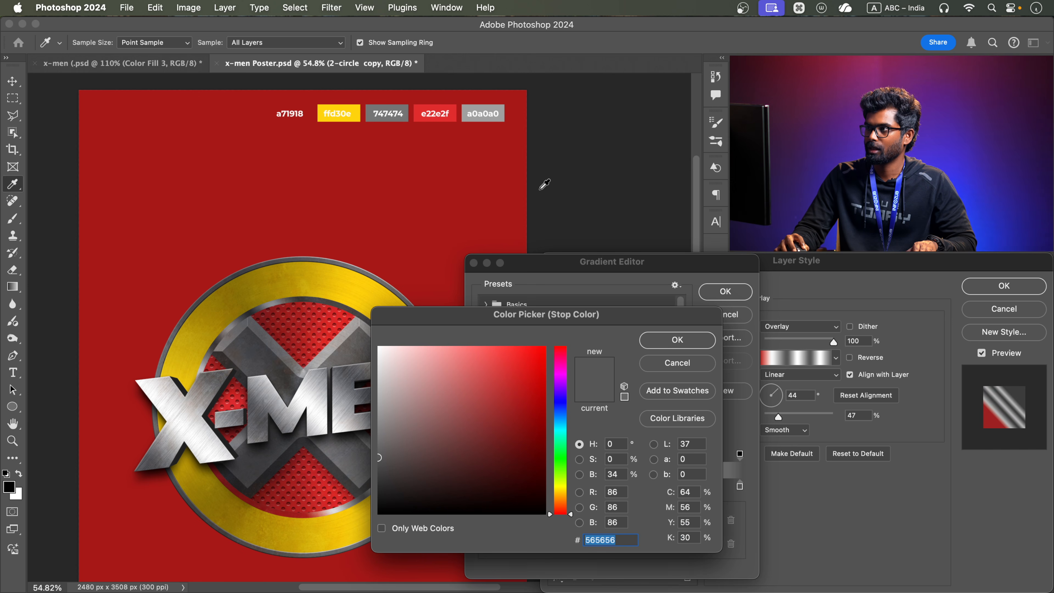
{"action": "left_click", "coordinate": [453, 104]}
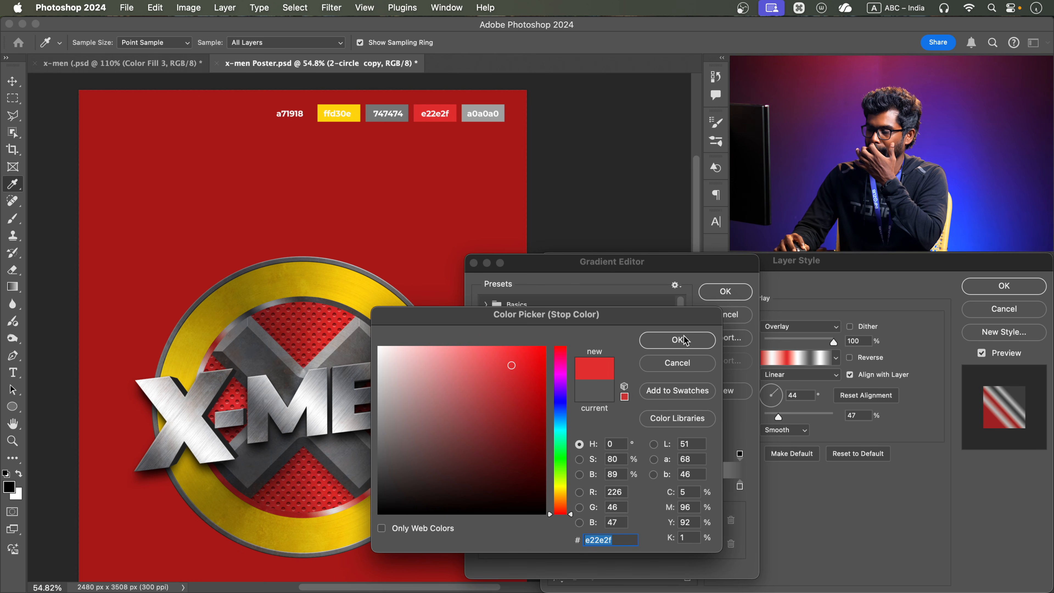
{"action": "left_click", "coordinate": [677, 340]}
Recolor the overlay gradient's remaining grey stops at 70% and 100% to the sampled bright red e22e2f
{"action": "left_click", "coordinate": [662, 486]}
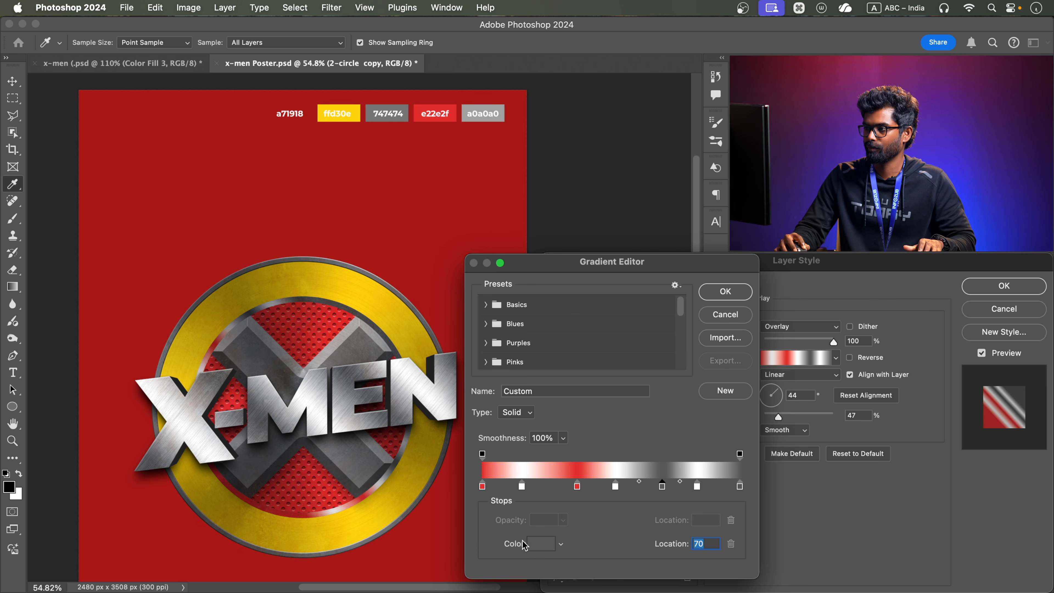
{"action": "left_click", "coordinate": [541, 543]}
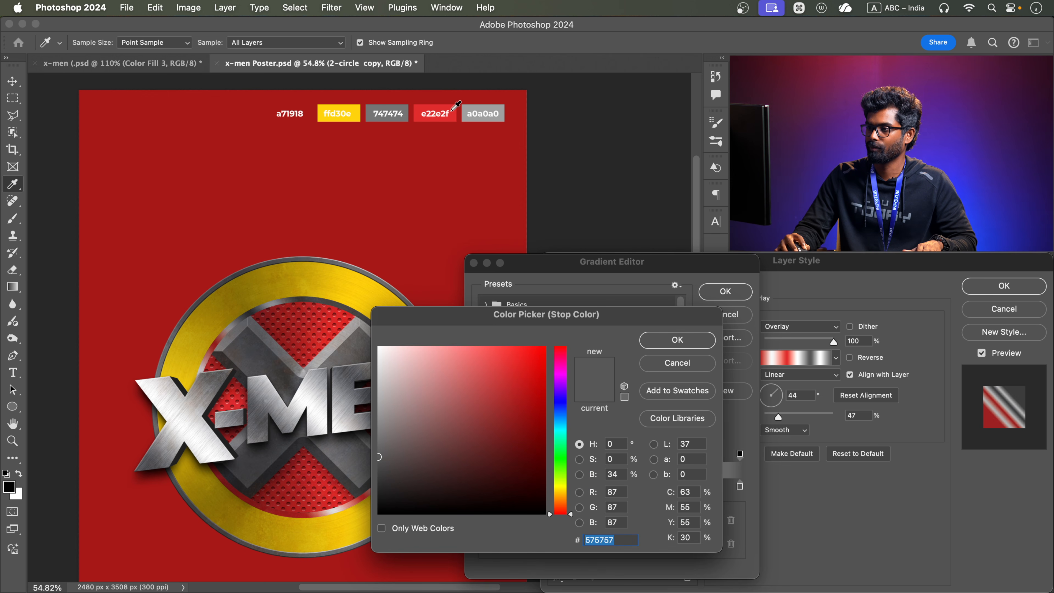
{"action": "left_click", "coordinate": [451, 111]}
{"action": "left_click", "coordinate": [686, 341]}
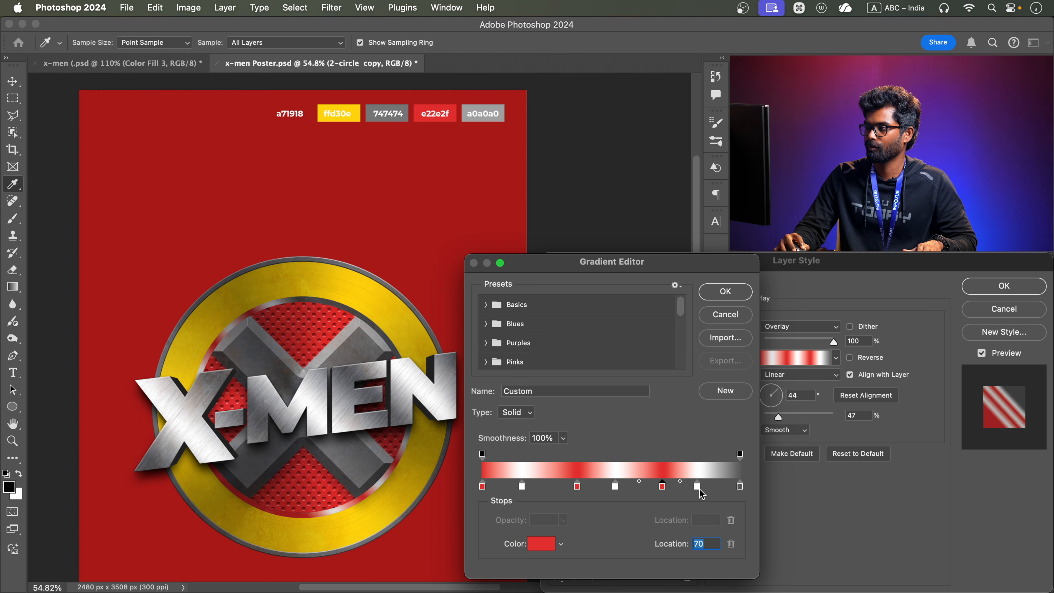
{"action": "left_click", "coordinate": [739, 487]}
{"action": "left_click", "coordinate": [541, 544]}
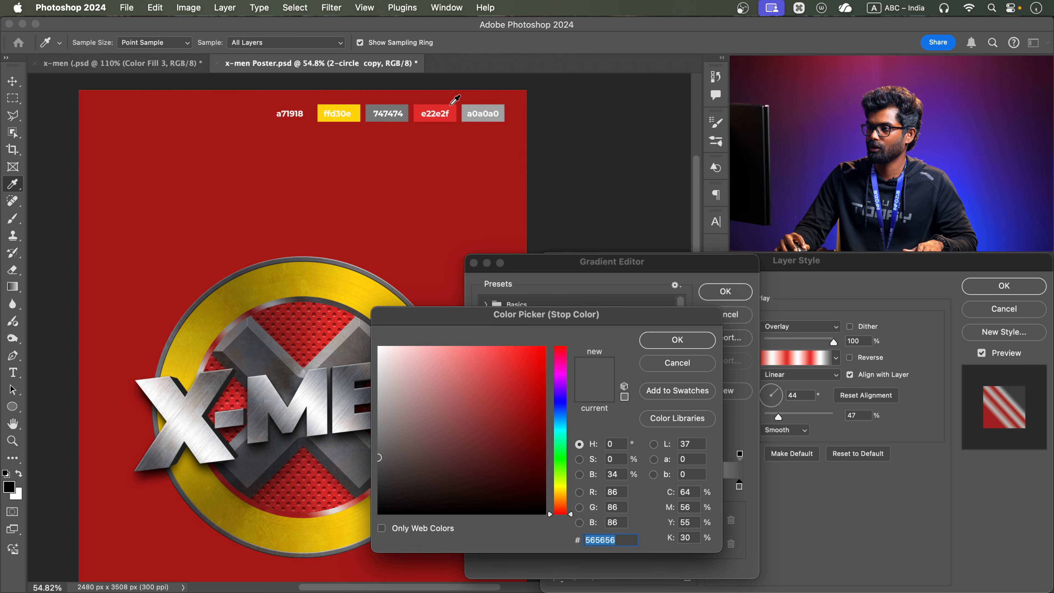
{"action": "left_click", "coordinate": [454, 117]}
{"action": "left_click", "coordinate": [697, 341]}
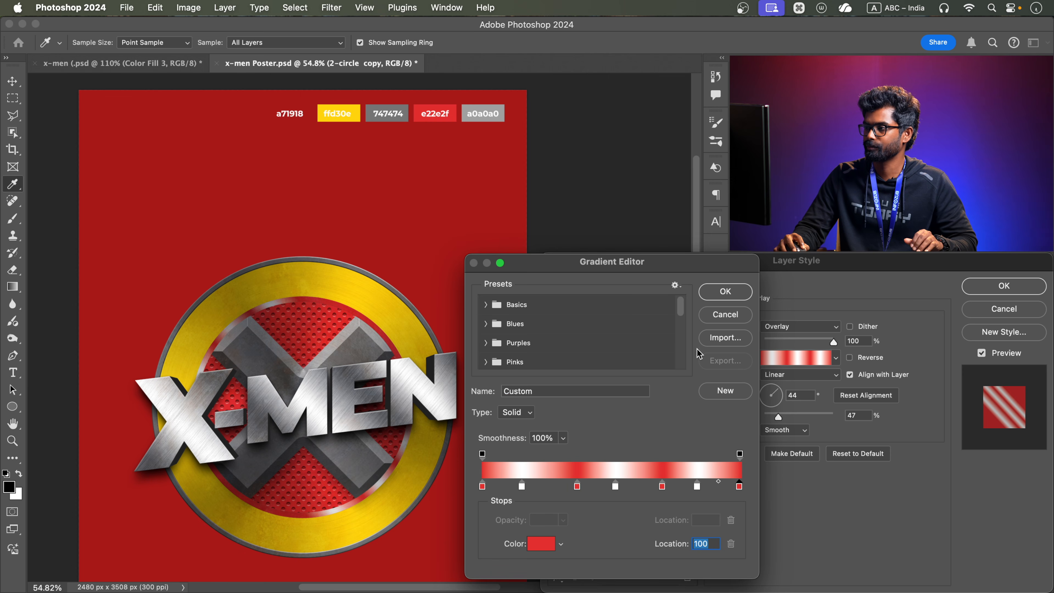
Change the gradient's white stops at 15% and near the middle to the background red a71918, sampled from the poster
{"action": "double_click", "coordinate": [522, 485]}
{"action": "left_click", "coordinate": [308, 110]}
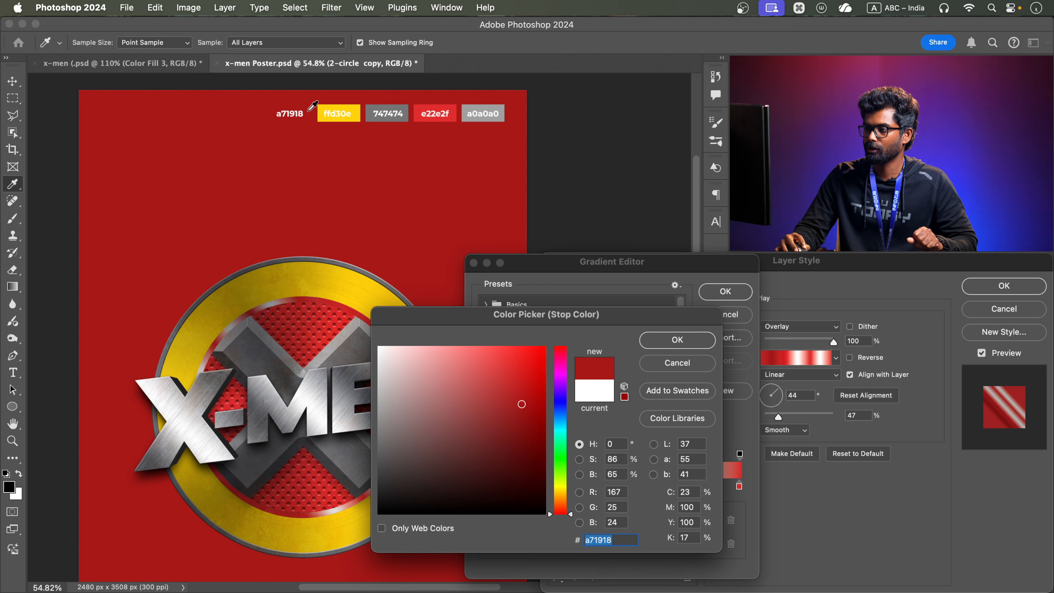
{"action": "left_click", "coordinate": [668, 345]}
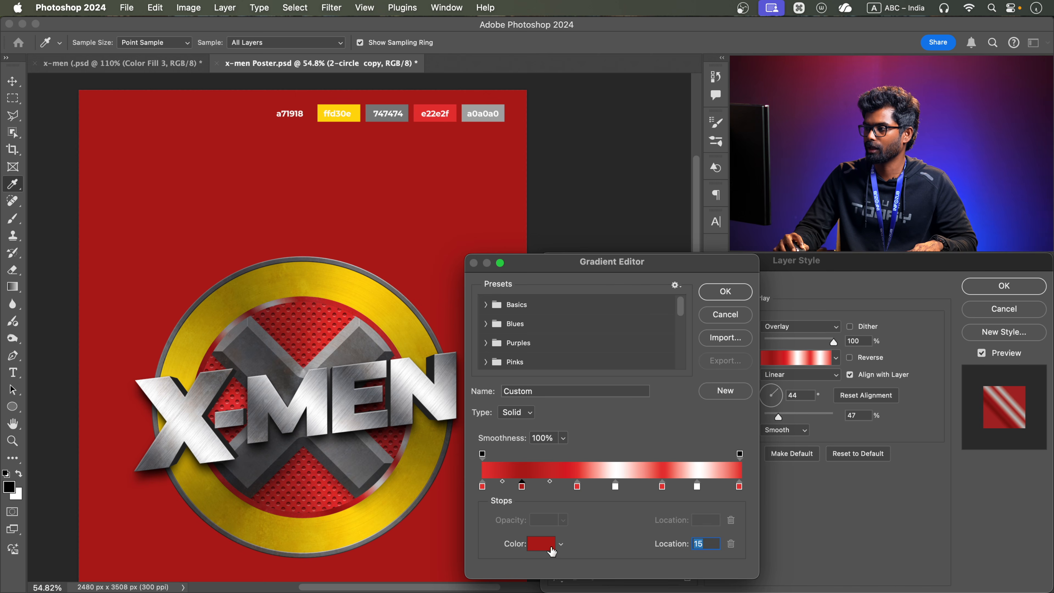
{"action": "left_click", "coordinate": [616, 486]}
{"action": "left_click", "coordinate": [542, 544]}
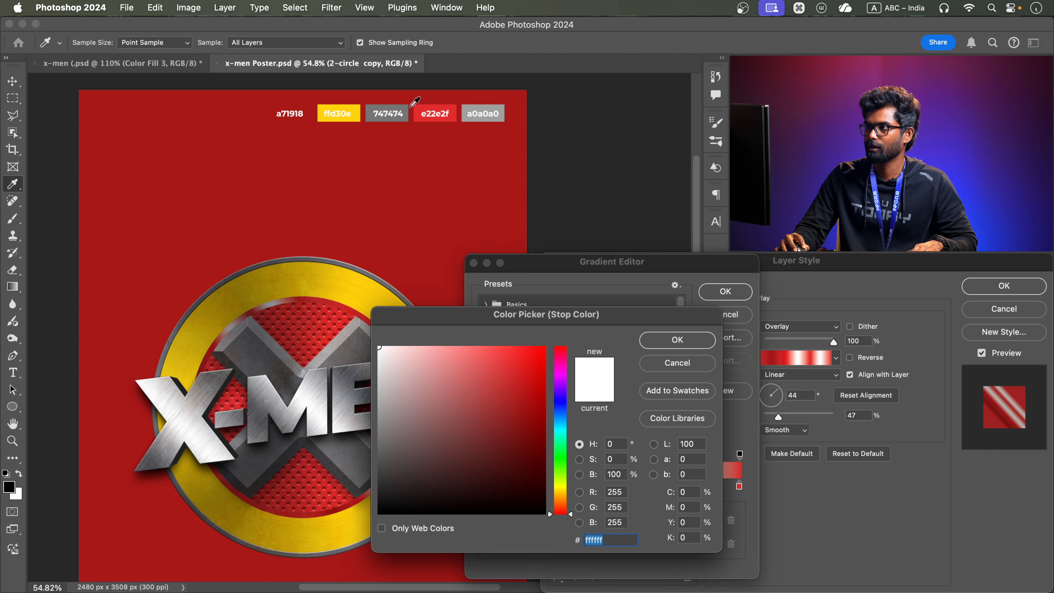
{"action": "left_click", "coordinate": [309, 107]}
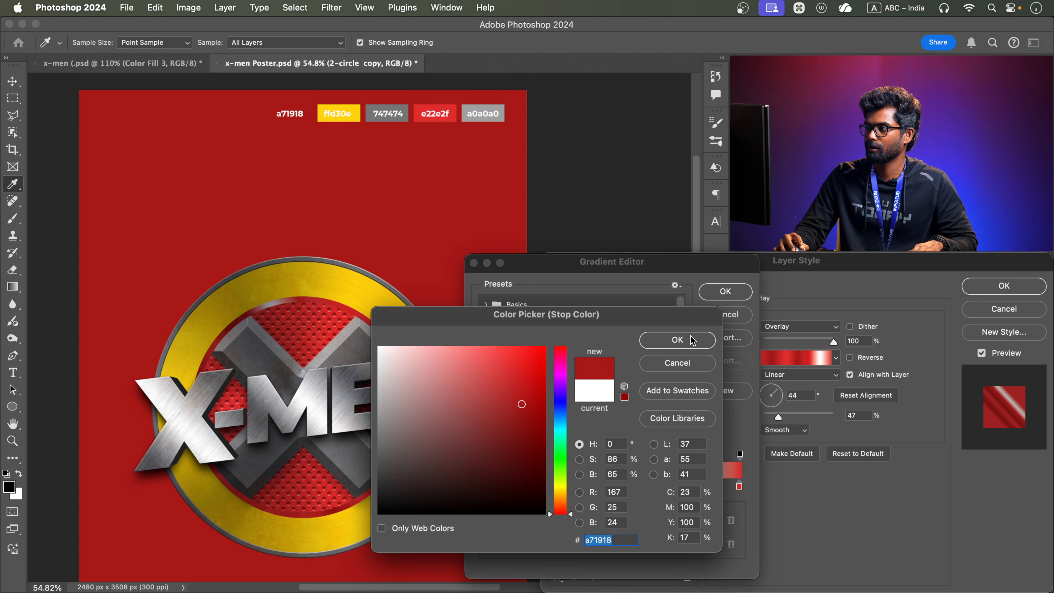
{"action": "left_click", "coordinate": [689, 343]}
Set the remaining white stop at 83% to the background red a71918 and apply the gradient overlay to the 2-circle copy layer
{"action": "left_click", "coordinate": [697, 487]}
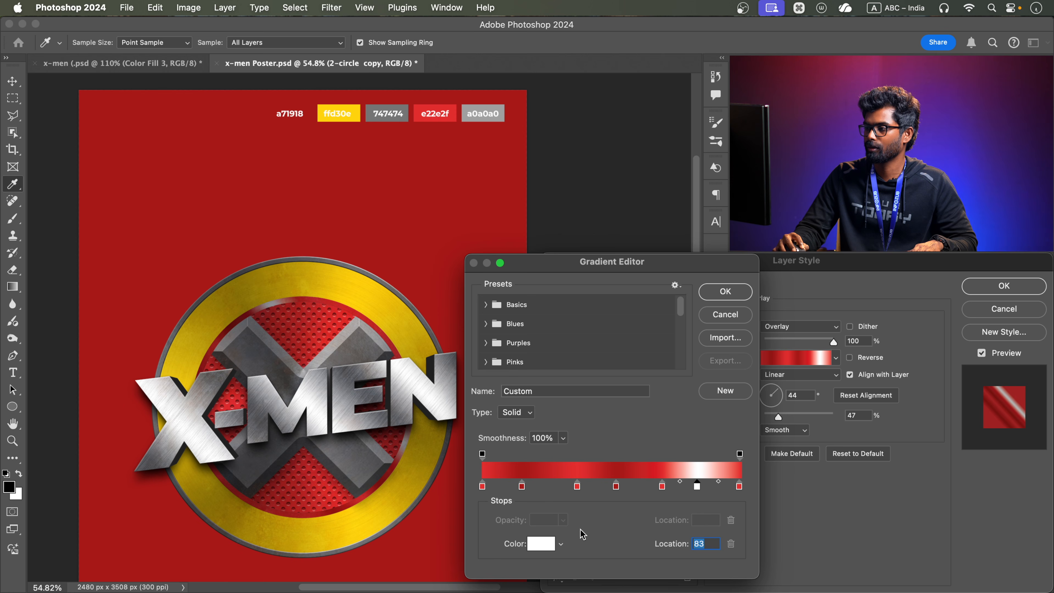
{"action": "left_click", "coordinate": [548, 543]}
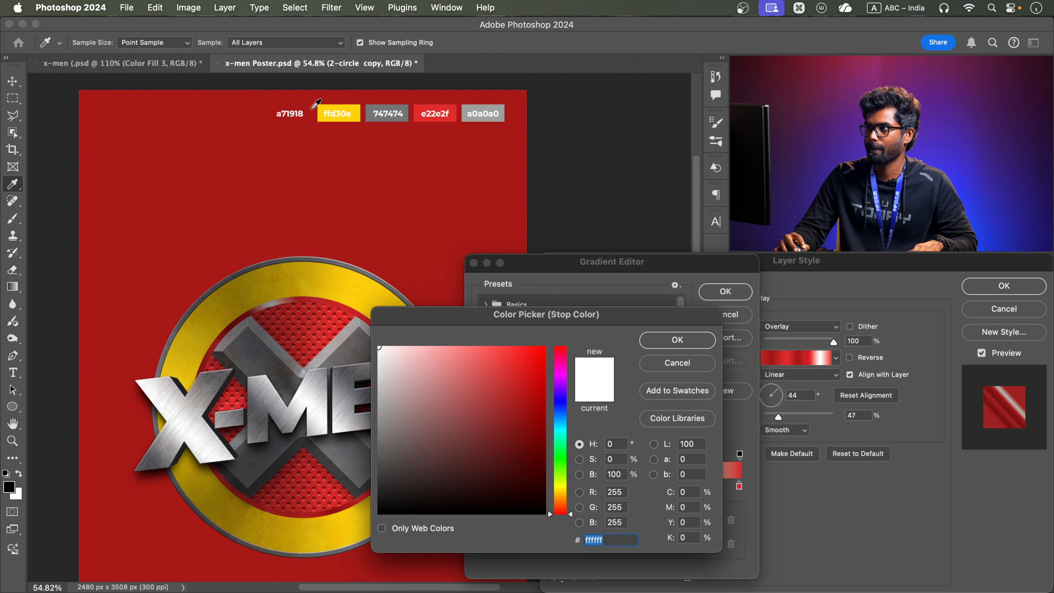
{"action": "left_click", "coordinate": [311, 108]}
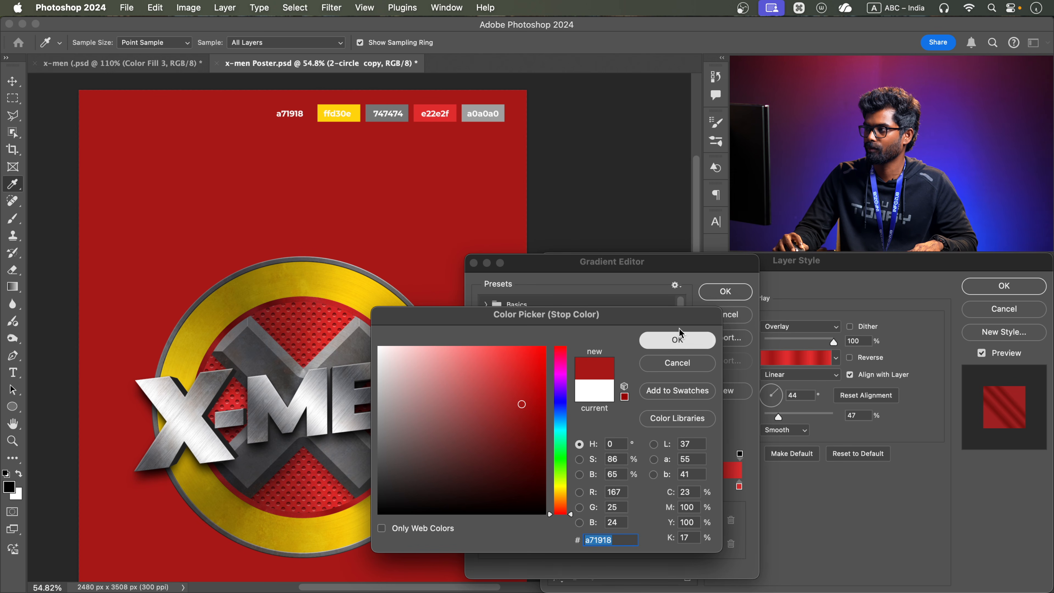
{"action": "left_click", "coordinate": [677, 339]}
{"action": "left_click", "coordinate": [725, 292]}
{"action": "scroll", "coordinate": [367, 321], "scroll_direction": "up", "scroll_amount": 3}
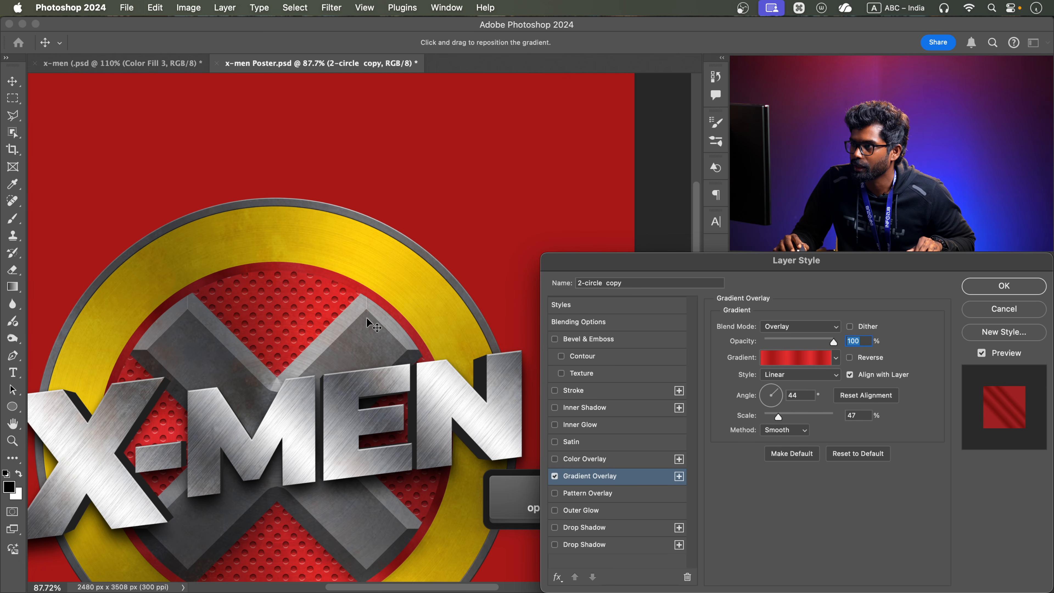
{"action": "left_click", "coordinate": [995, 287]}
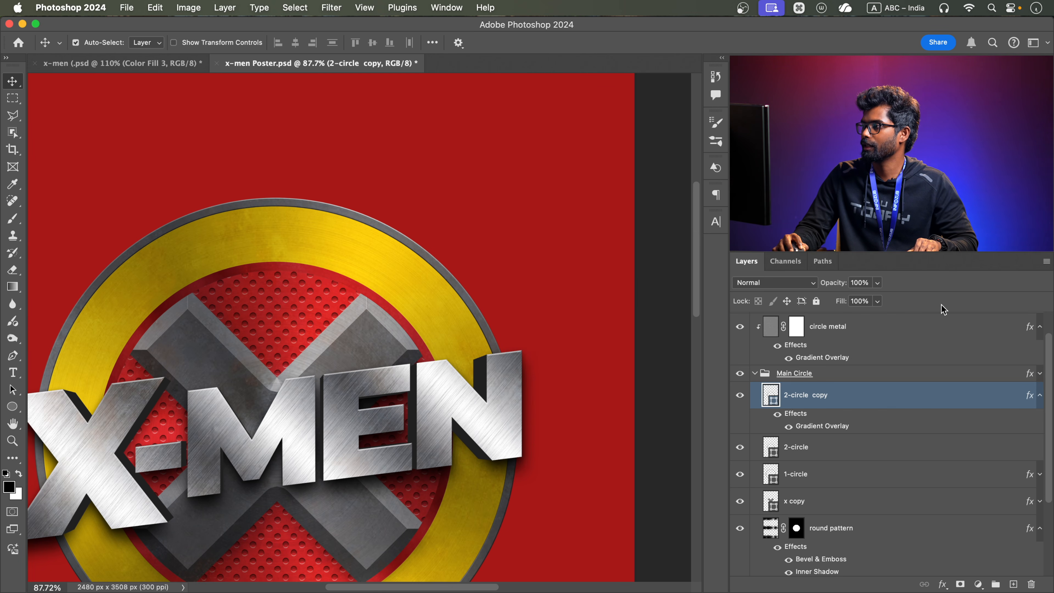
Place the 2-circle copy layer below 2-circle and scale it down about its center to about 95.6%
{"action": "left_click_drag", "start_coordinate": [862, 397], "coordinate": [850, 459]}
{"action": "key", "text": "super+t"}
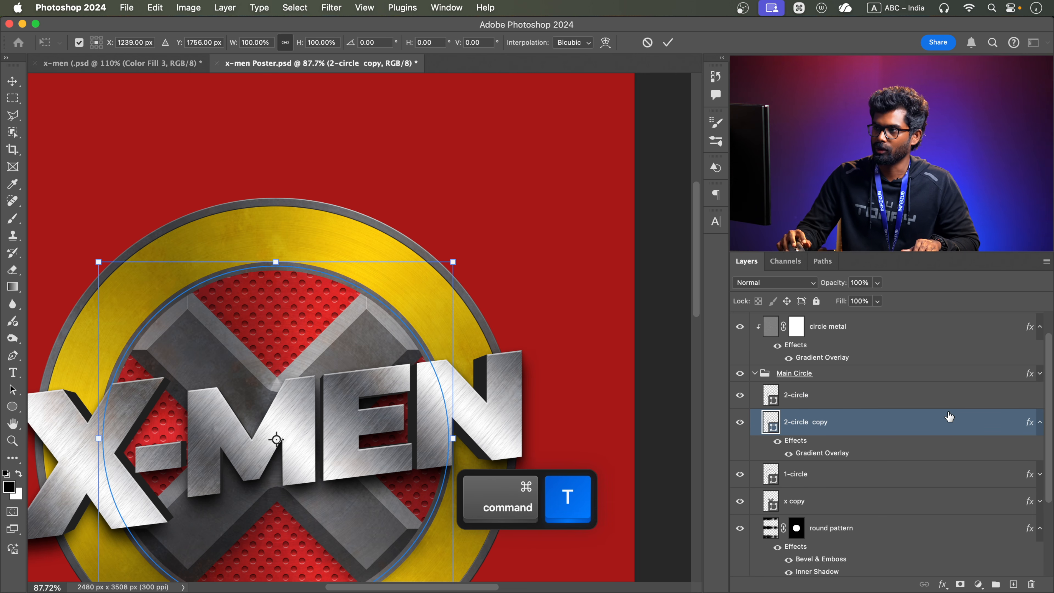
{"action": "left_click_drag", "start_coordinate": [452, 262], "coordinate": [444, 270]}
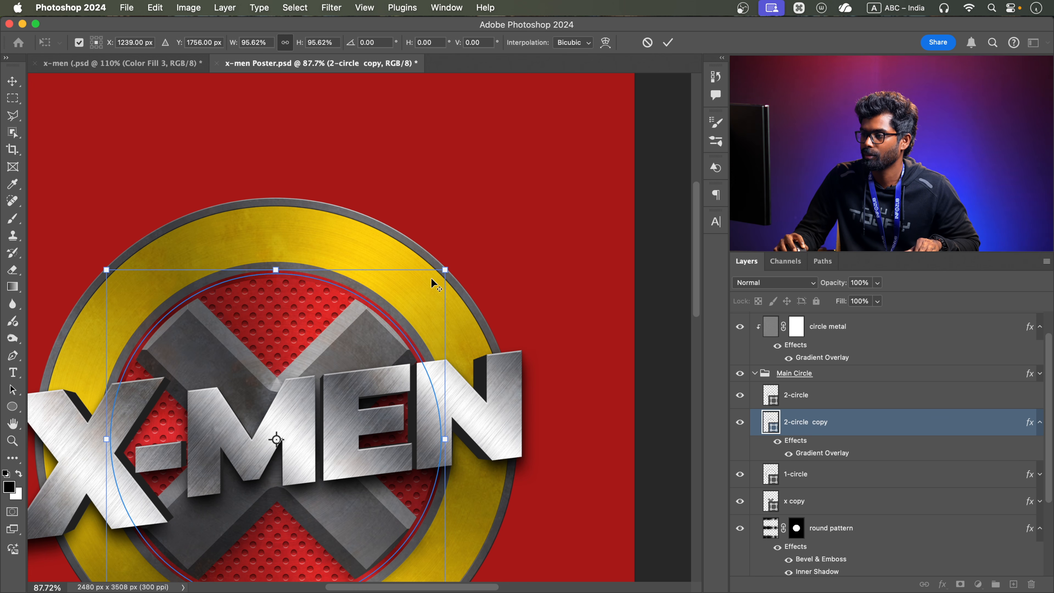
{"action": "left_click", "coordinate": [669, 42]}
Move the x copy layer directly above the 2-circle copy layer so the X covers the red ring
{"action": "key", "text": "space"}
{"action": "left_click_drag", "start_coordinate": [336, 458], "coordinate": [346, 345]}
{"action": "left_click", "coordinate": [816, 474]}
{"action": "left_click_drag", "start_coordinate": [816, 502], "coordinate": [834, 411]}
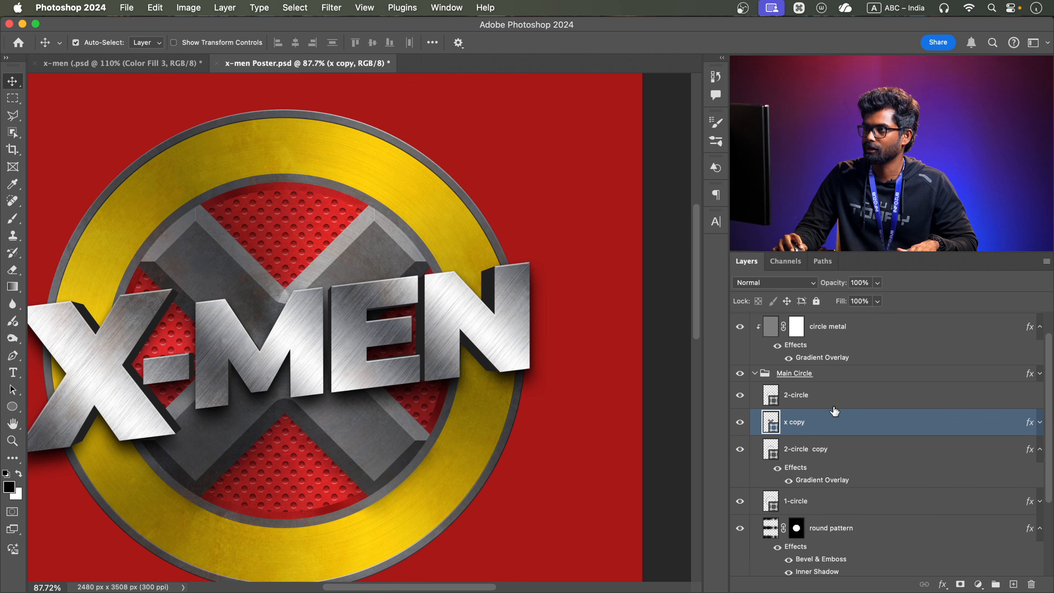
{"action": "scroll", "coordinate": [276, 182], "scroll_direction": "up", "scroll_amount": 3, "text": "alt"}
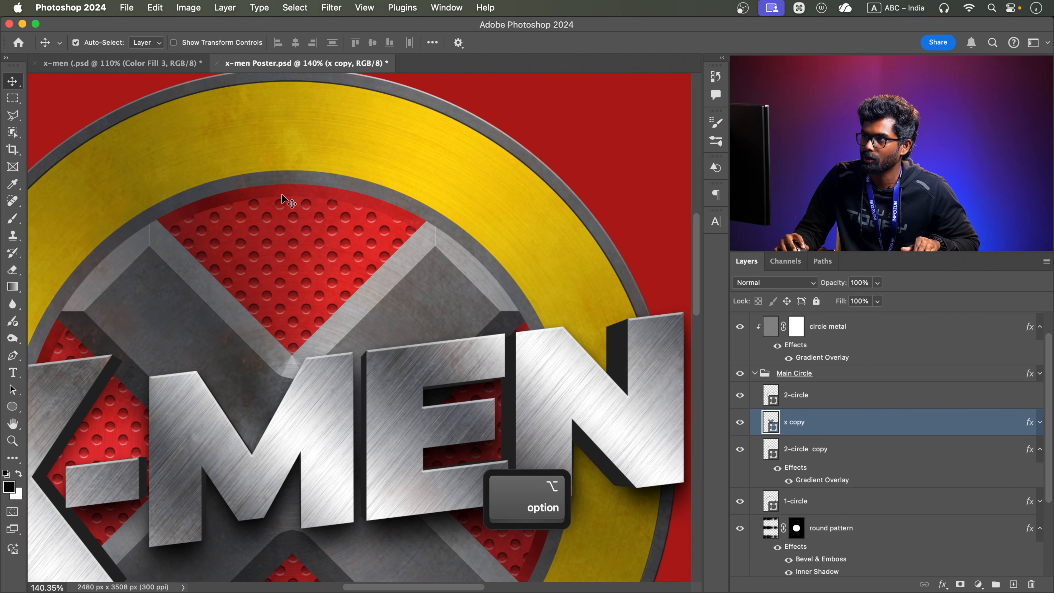
{"action": "scroll", "coordinate": [328, 197], "scroll_direction": "down", "scroll_amount": 3, "text": "alt"}
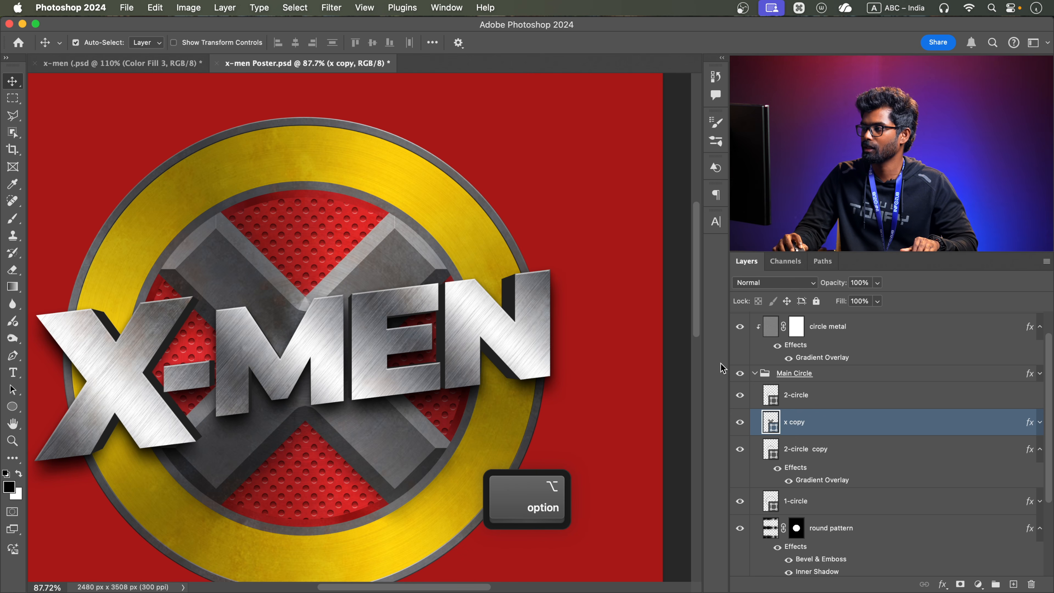
Rename the 2-circle copy layer as red inner circle
{"action": "left_click", "coordinate": [839, 458]}
{"action": "double_click", "coordinate": [797, 449]}
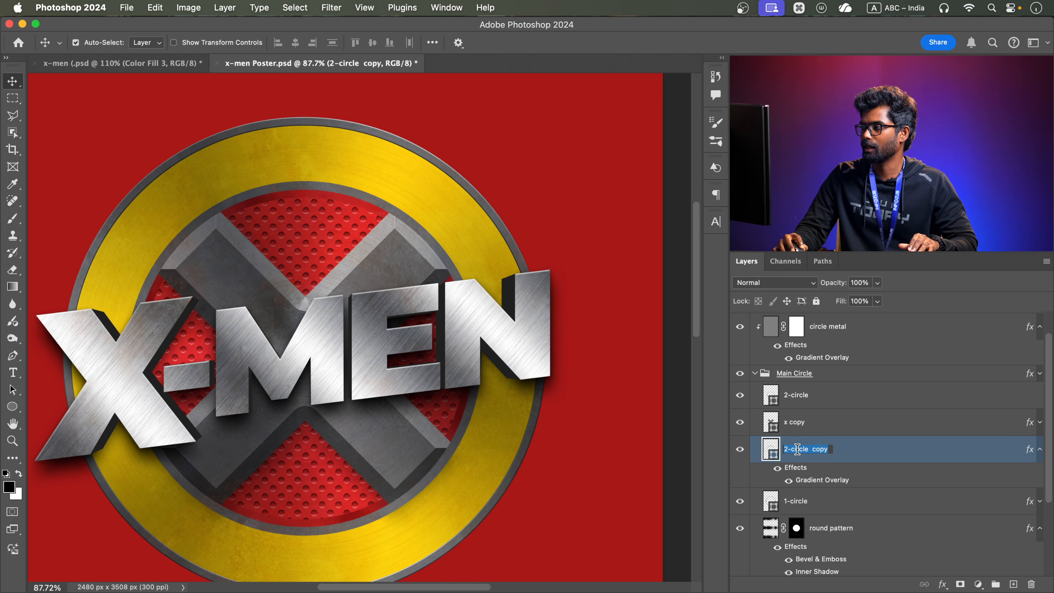
{"action": "type", "text": "red "}
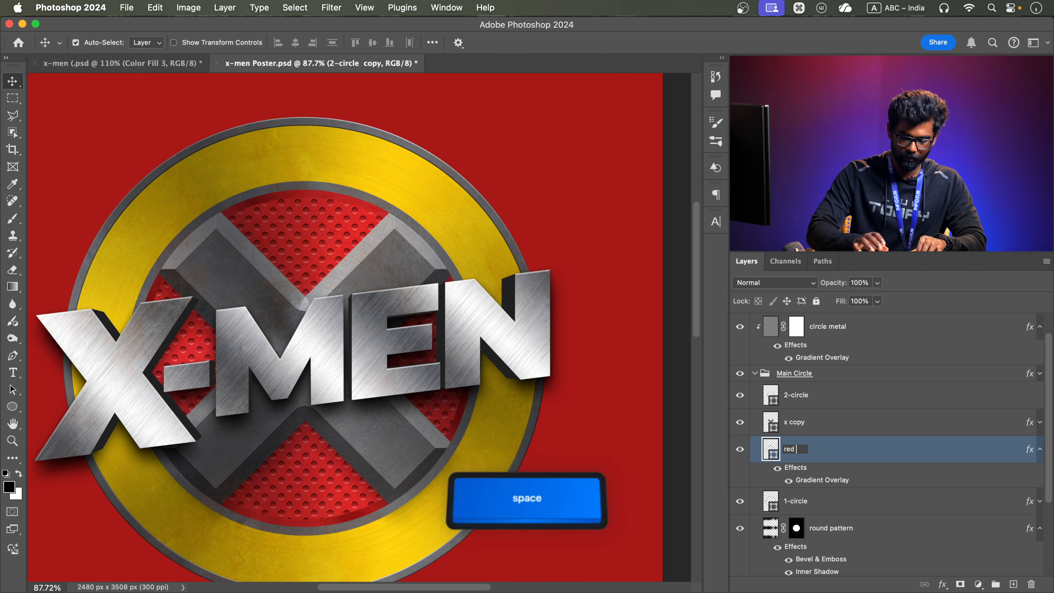
{"action": "type", "text": "inner c"}
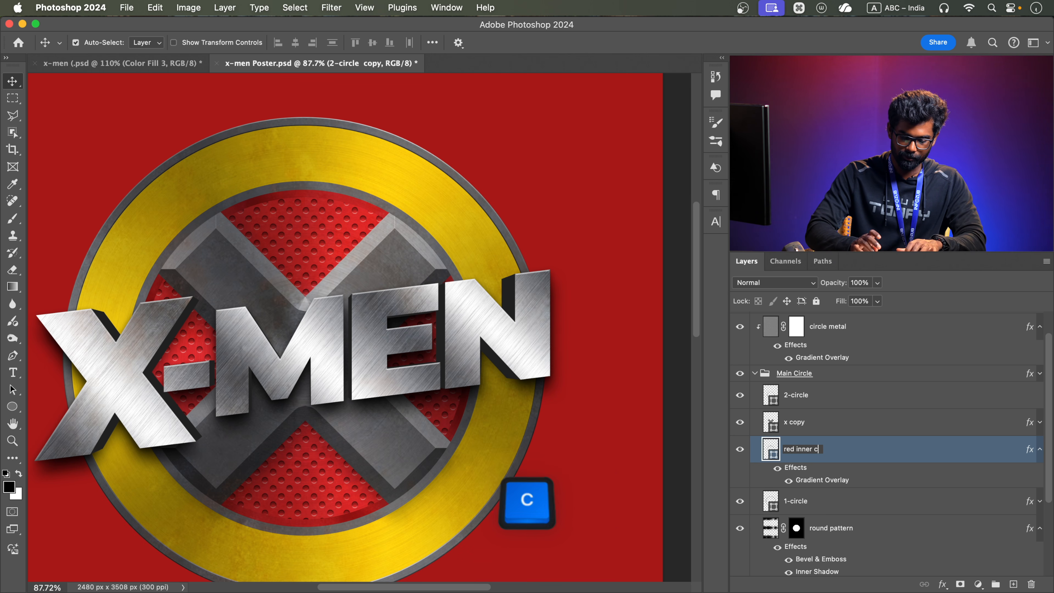
{"action": "type", "text": "ircle"}
{"action": "key", "text": "Return"}
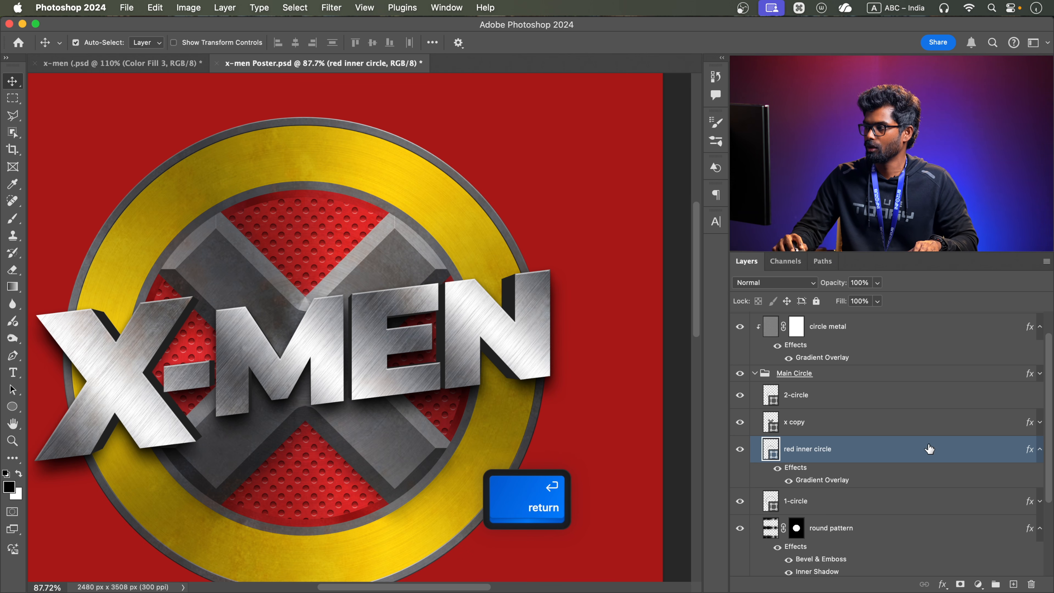
Add a default-based Multiply drop shadow to the red inner circle layer with 48% opacity, 5 px distance and 7 px size
{"action": "double_click", "coordinate": [870, 458]}
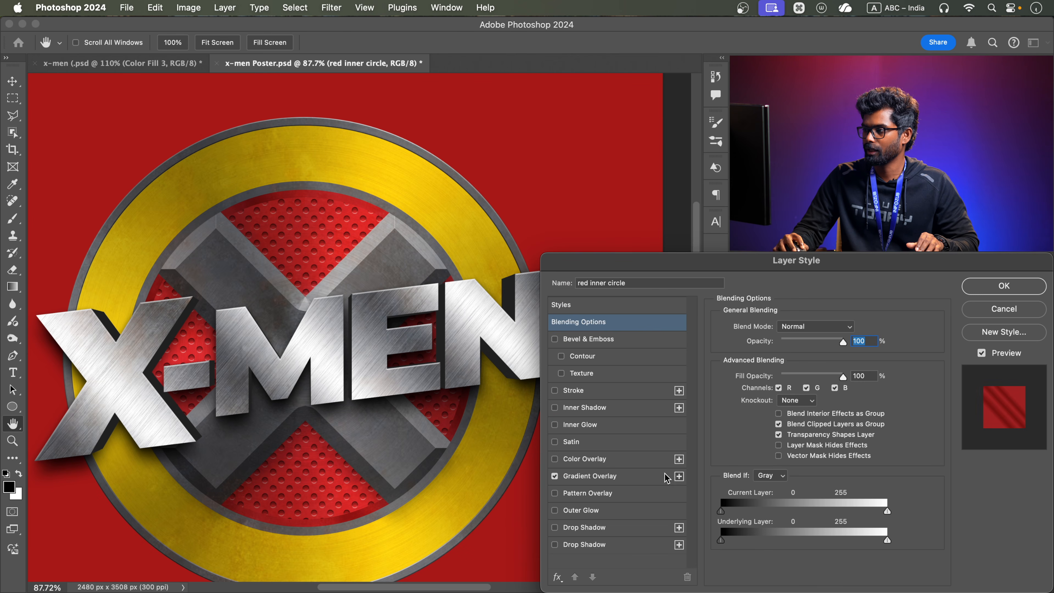
{"action": "left_click", "coordinate": [572, 529]}
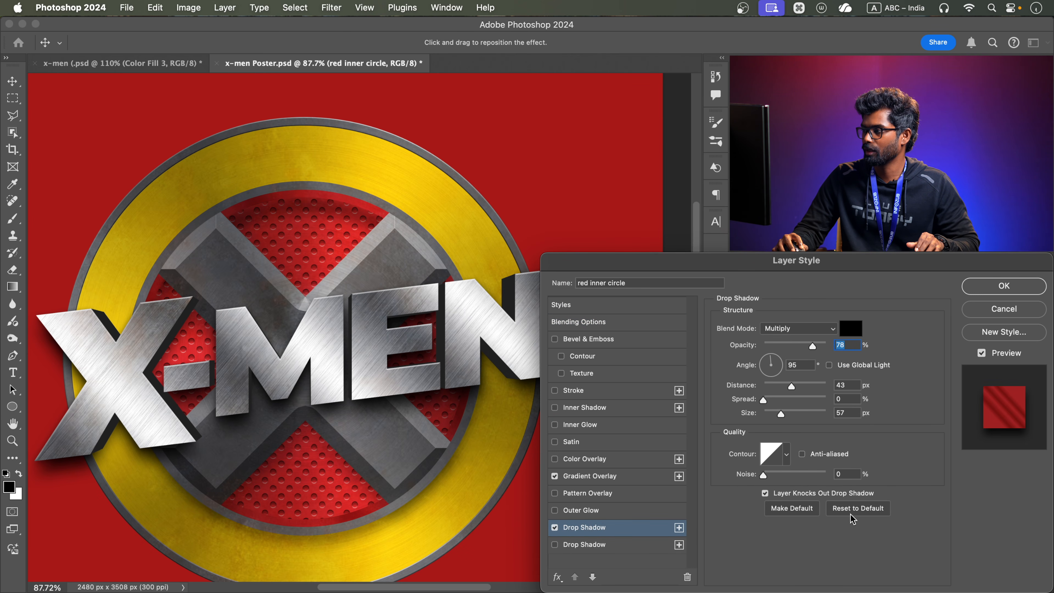
{"action": "left_click", "coordinate": [857, 508]}
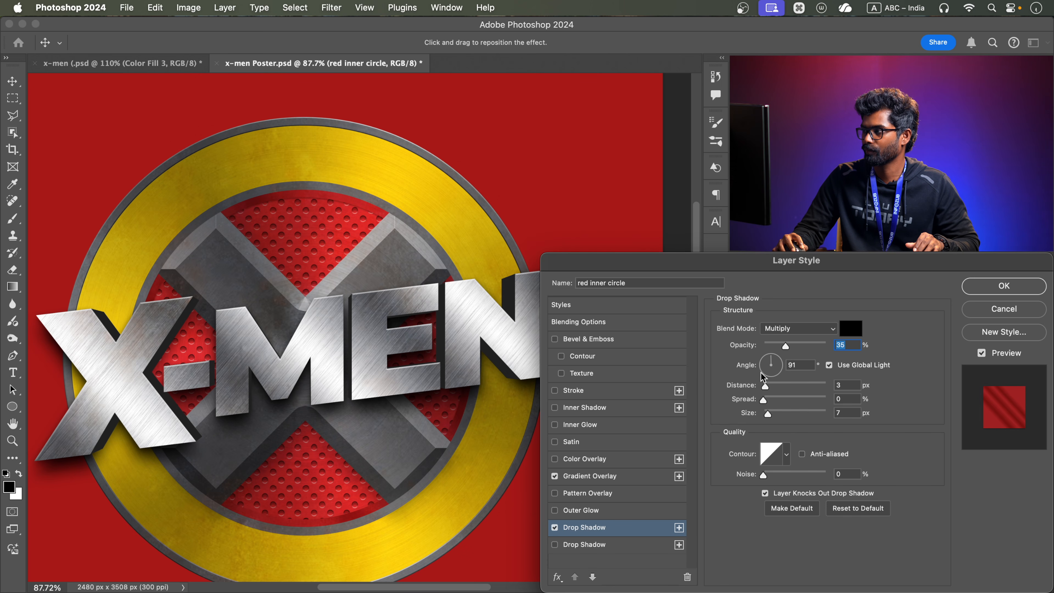
{"action": "left_click", "coordinate": [768, 387]}
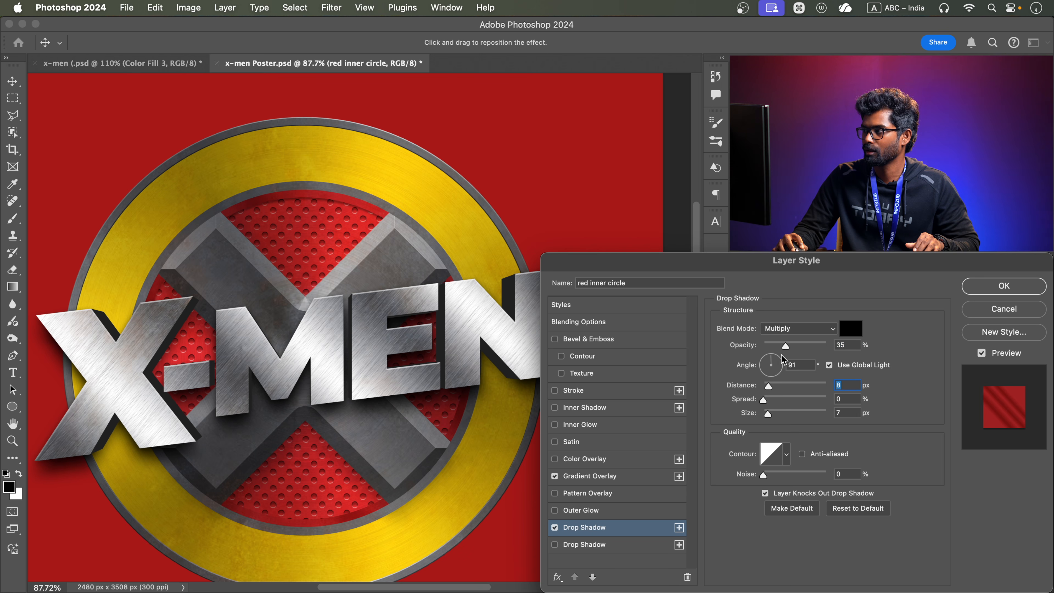
{"action": "left_click_drag", "start_coordinate": [784, 353], "coordinate": [802, 350]}
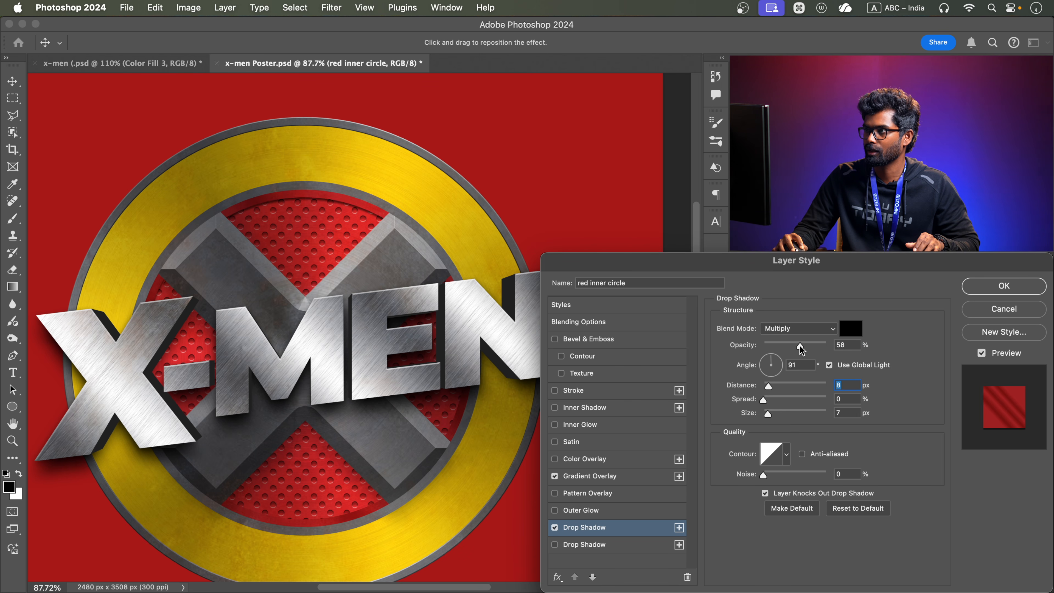
{"action": "left_click", "coordinate": [793, 348]}
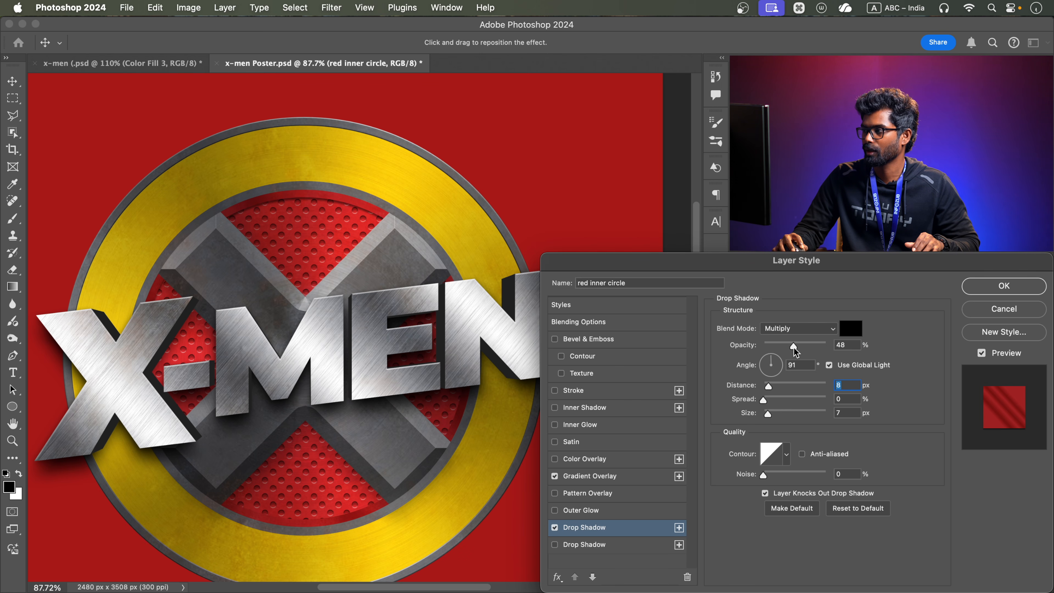
{"action": "left_click", "coordinate": [768, 387]}
{"action": "scroll", "coordinate": [363, 203], "scroll_direction": "up", "scroll_amount": 5}
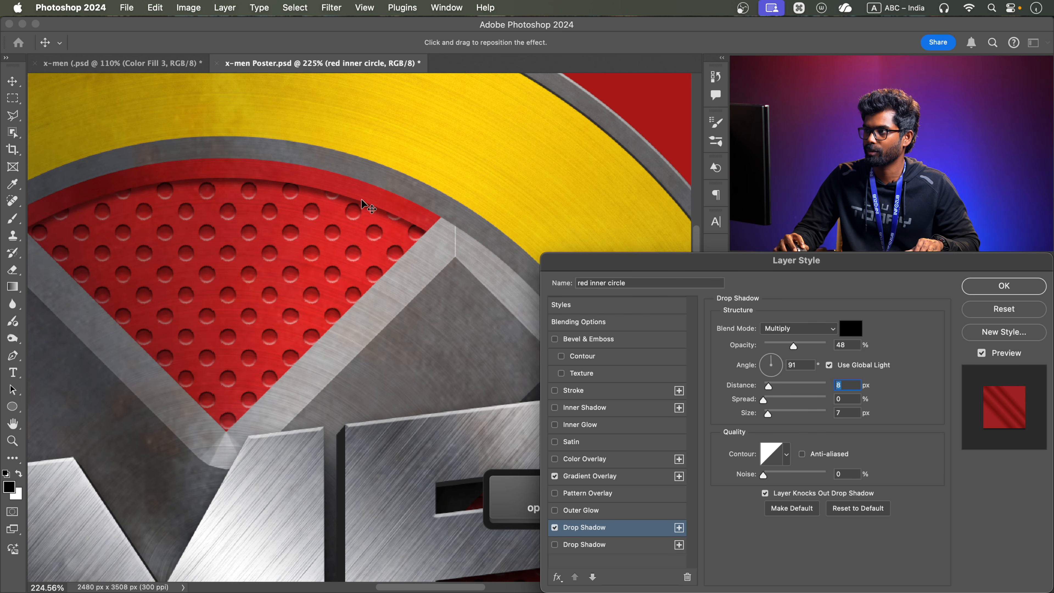
{"action": "left_click", "coordinate": [769, 387]}
{"action": "left_click_drag", "start_coordinate": [769, 384], "coordinate": [766, 386]}
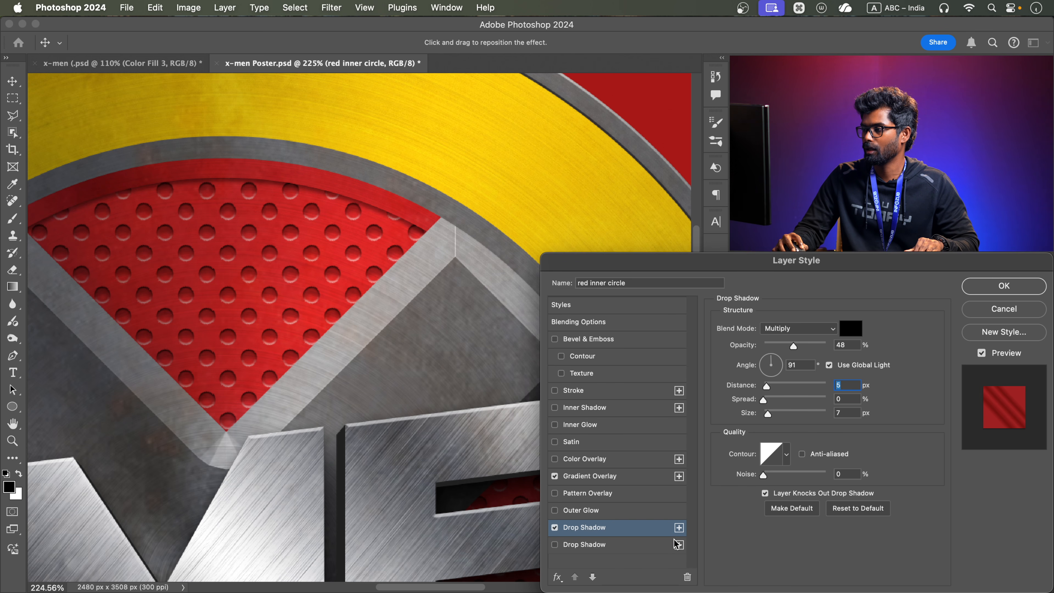
Replace the red inner circle's preset second drop shadow with a duplicate of the first, set to 17 px distance, 10% spread and 35 px size
{"action": "left_click", "coordinate": [664, 545]}
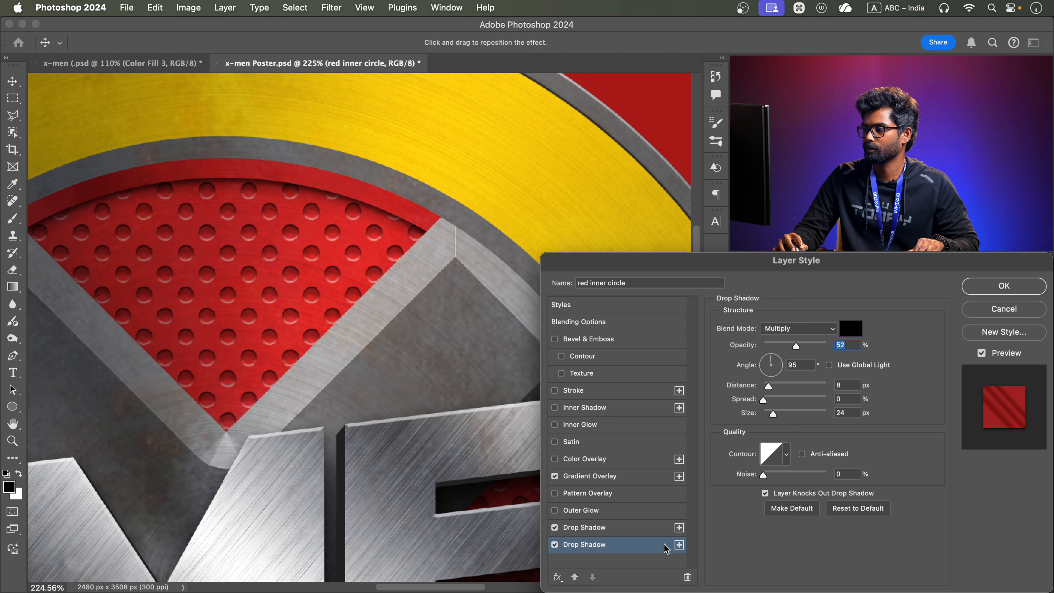
{"action": "left_click", "coordinate": [690, 580]}
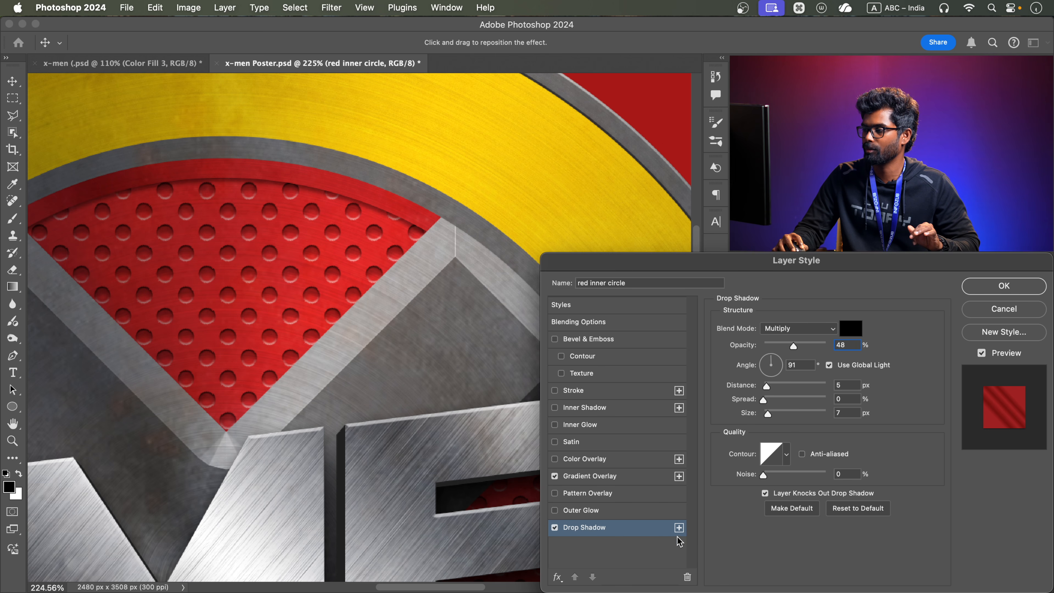
{"action": "left_click", "coordinate": [679, 528]}
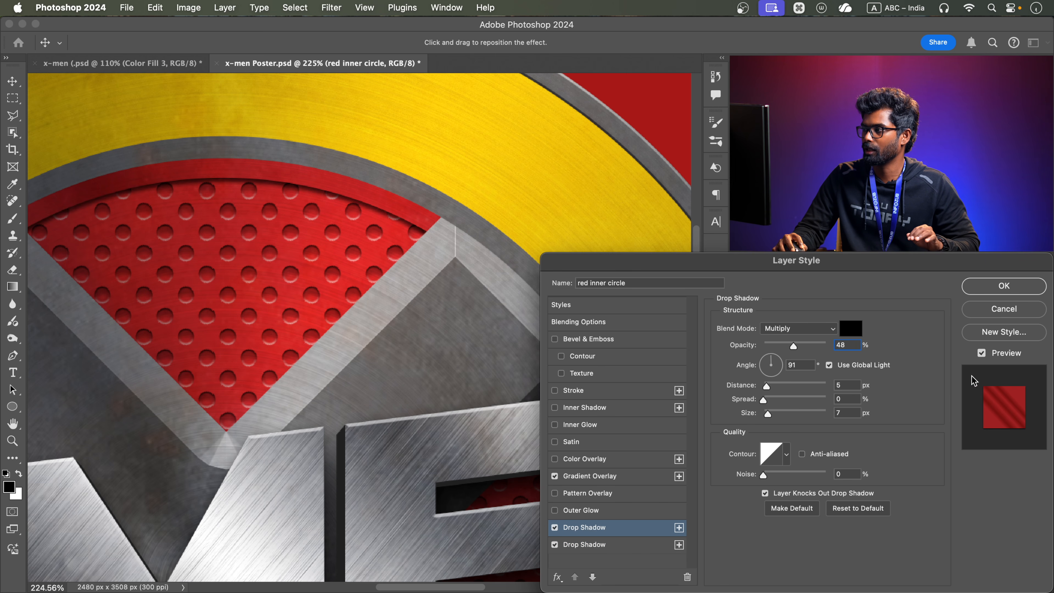
{"action": "mouse_move", "coordinate": [766, 386]}
{"action": "left_mouse_down"}
{"action": "mouse_move", "coordinate": [779, 414]}
{"action": "mouse_move", "coordinate": [772, 401]}
{"action": "left_mouse_up"}
{"action": "left_click_drag", "start_coordinate": [263, 254], "coordinate": [232, 274]}
{"action": "left_click_drag", "start_coordinate": [289, 324], "coordinate": [305, 295]}
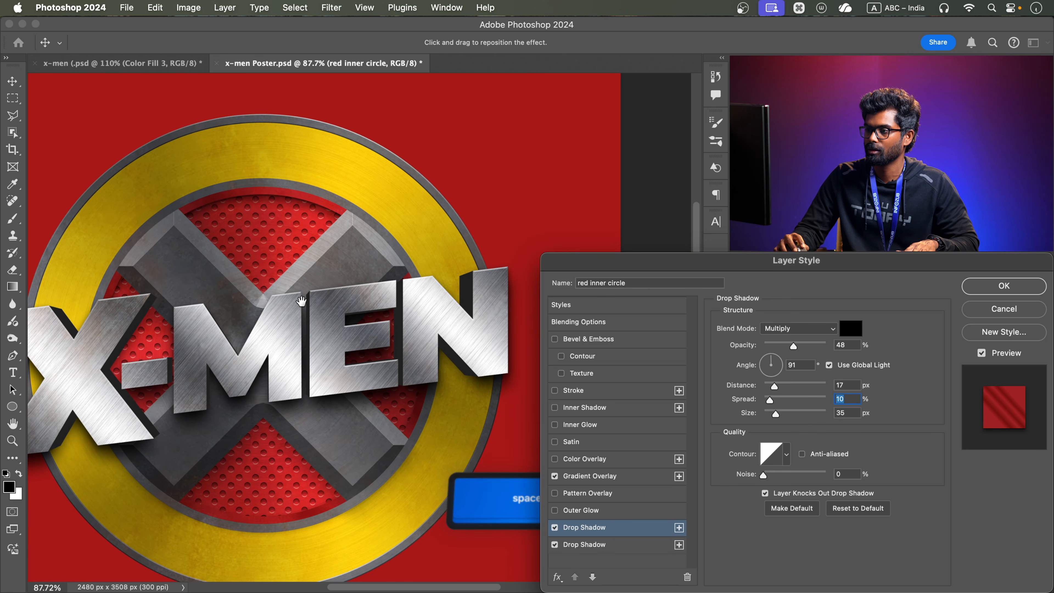
{"action": "scroll", "coordinate": [276, 217], "scroll_direction": "up", "scroll_amount": 3}
{"action": "scroll", "coordinate": [349, 220], "scroll_direction": "down", "scroll_amount": 3}
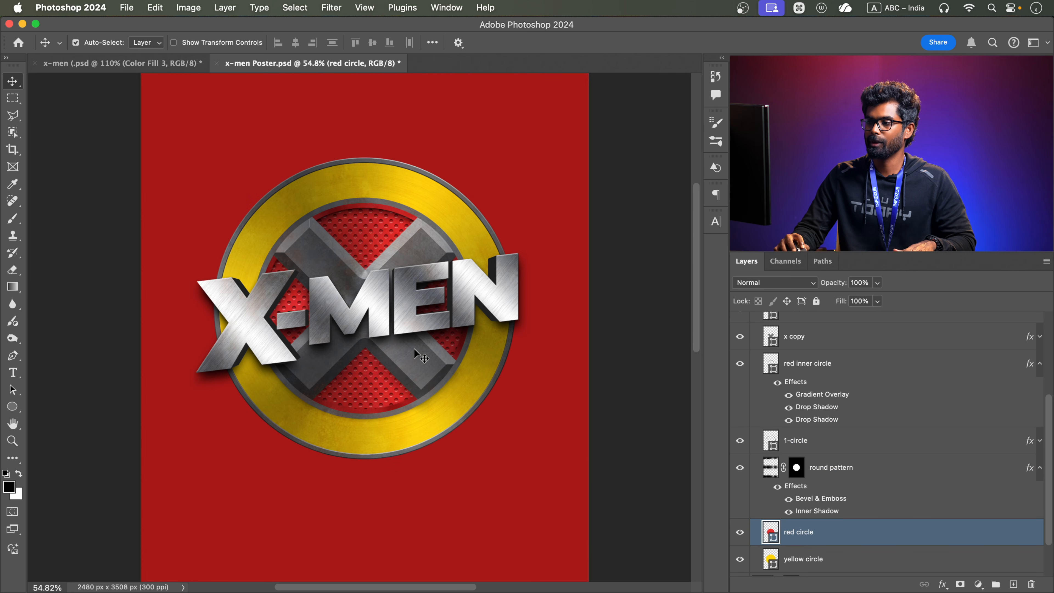
Add a Soft Light pattern overlay to the bg layer at 92% opacity and 417% scale
{"action": "scroll", "coordinate": [457, 175], "scroll_direction": "down", "scroll_amount": 3}
{"action": "left_click", "coordinate": [458, 172]}
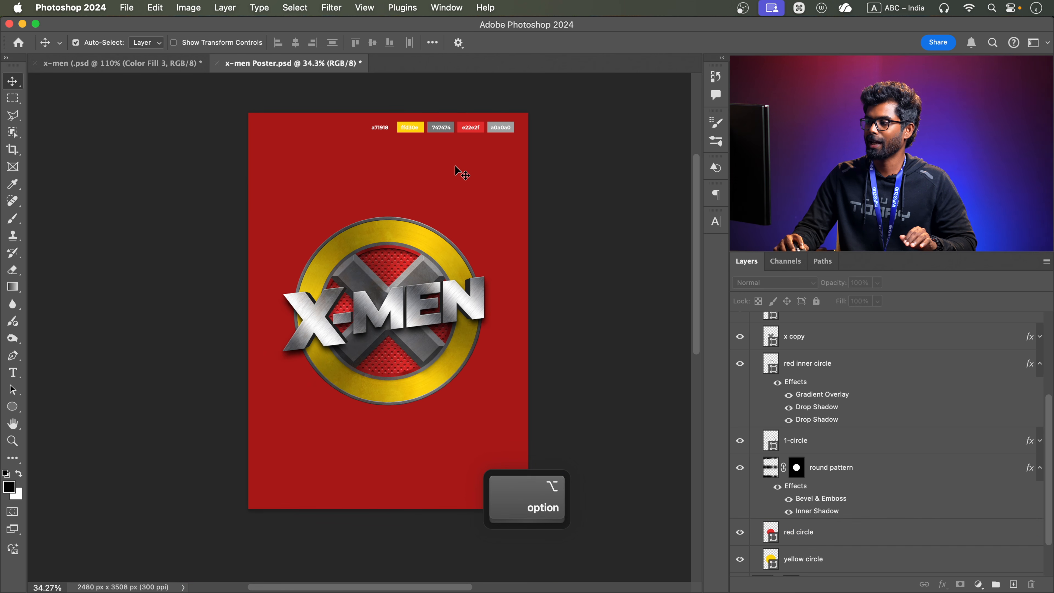
{"action": "scroll", "coordinate": [830, 510], "scroll_direction": "down", "scroll_amount": 2}
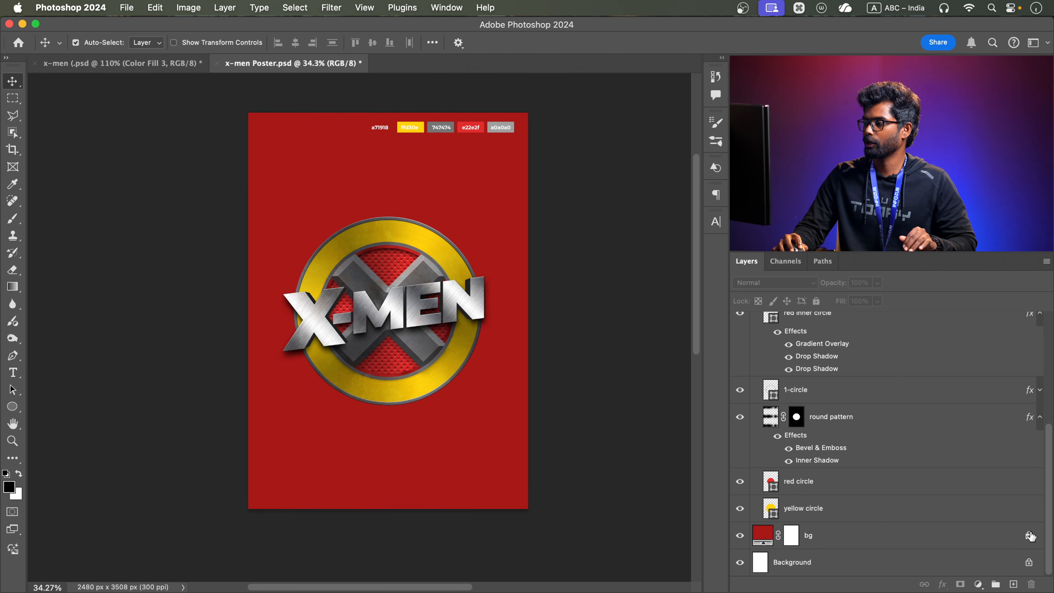
{"action": "double_click", "coordinate": [923, 539]}
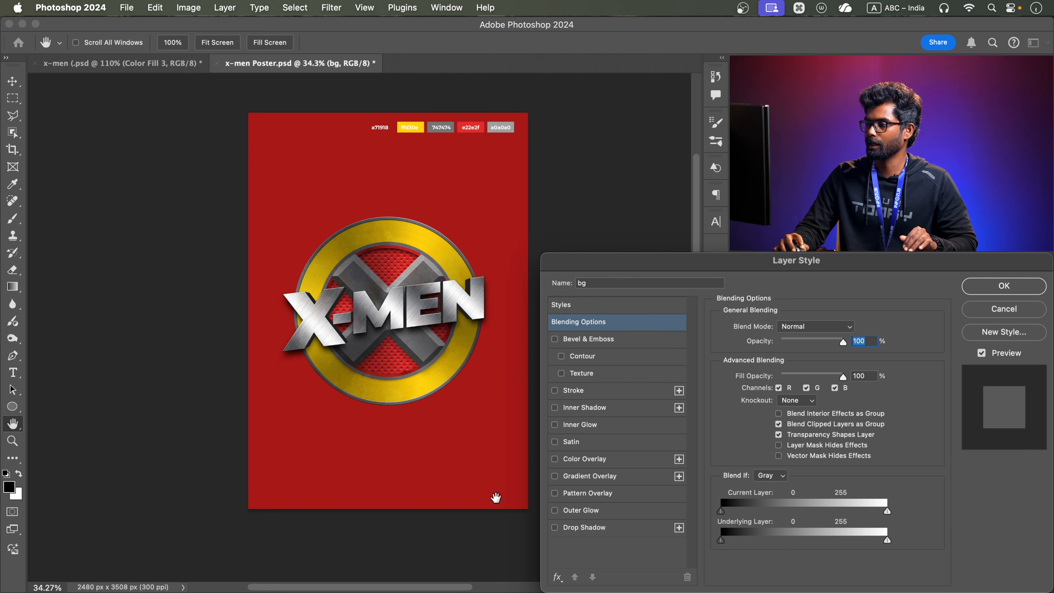
{"action": "left_click", "coordinate": [587, 496]}
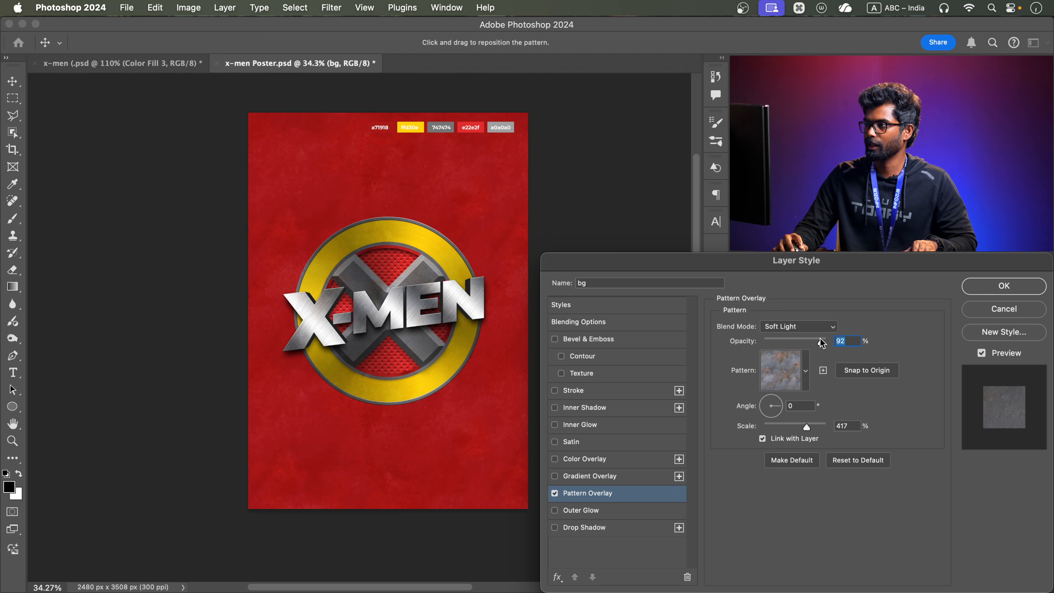
{"action": "left_click", "coordinate": [996, 290]}
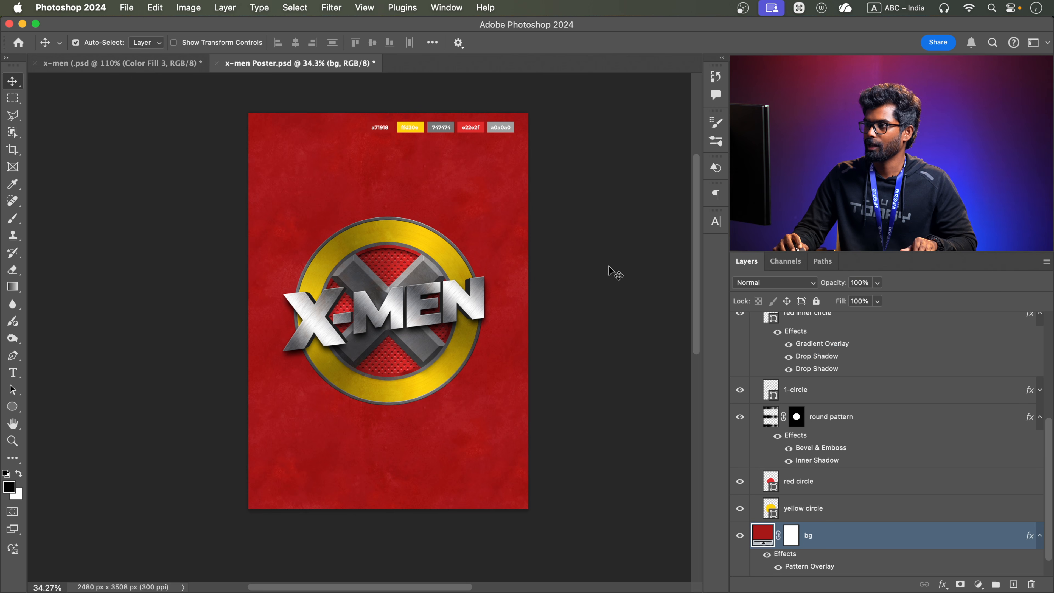
Collapse the Main Circle group and give it a Multiply drop shadow at 31% opacity with a shortened distance
{"action": "scroll", "coordinate": [398, 295], "scroll_direction": "up", "scroll_amount": 3}
{"action": "scroll", "coordinate": [428, 199], "scroll_direction": "down", "scroll_amount": 3}
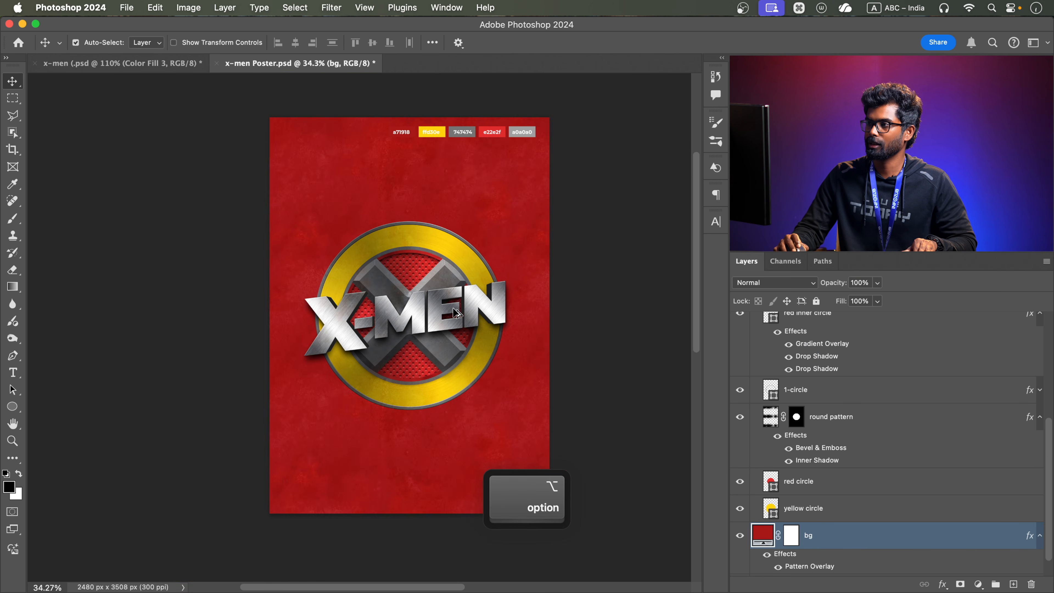
{"action": "scroll", "coordinate": [830, 394], "scroll_direction": "up", "scroll_amount": 3}
{"action": "scroll", "coordinate": [764, 365], "scroll_direction": "up", "scroll_amount": 3}
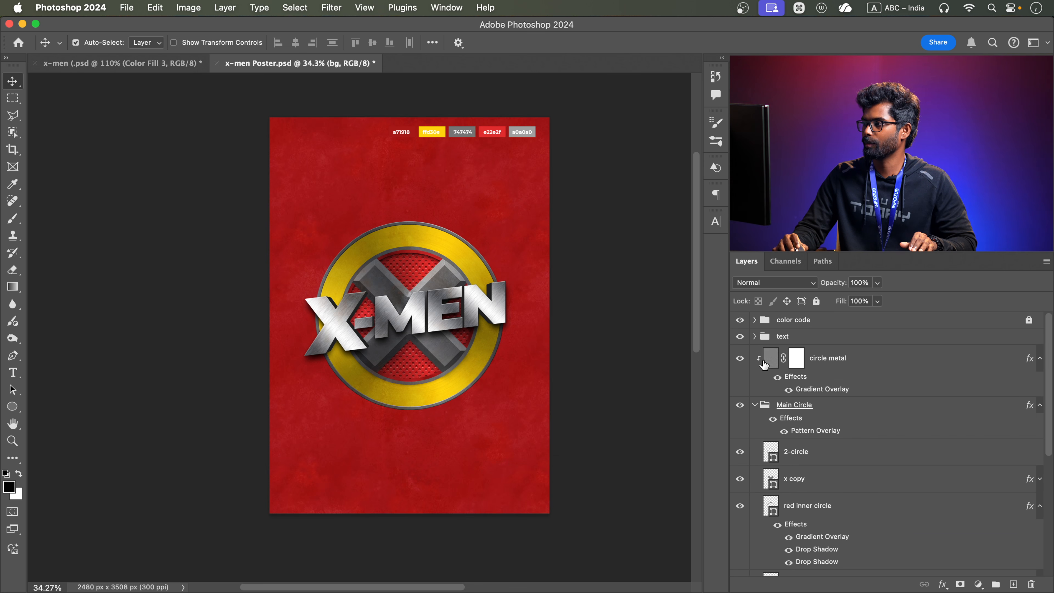
{"action": "left_click", "coordinate": [755, 405]}
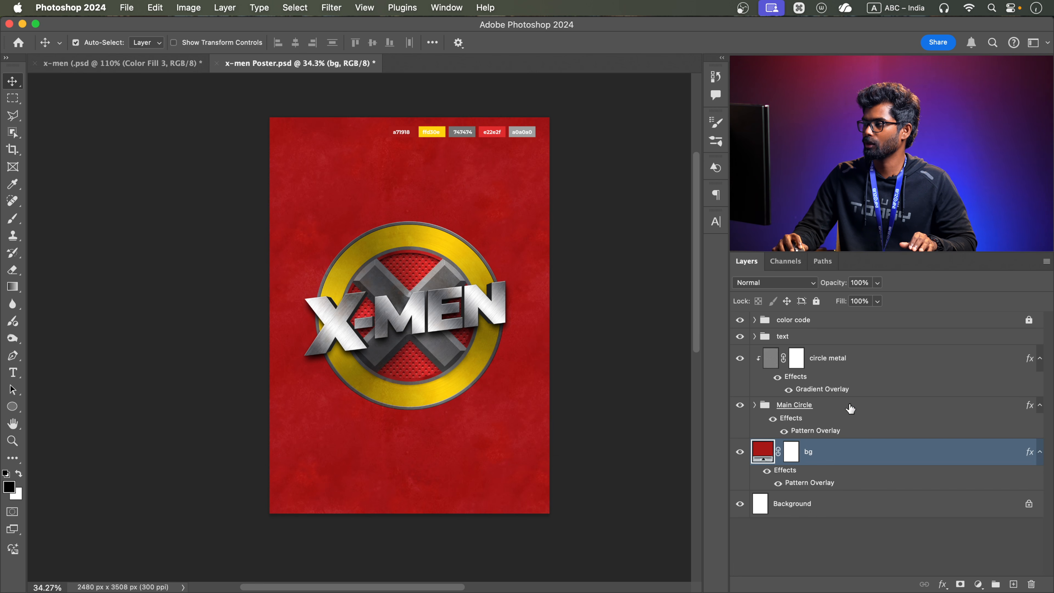
{"action": "left_click", "coordinate": [869, 408]}
{"action": "double_click", "coordinate": [875, 408]}
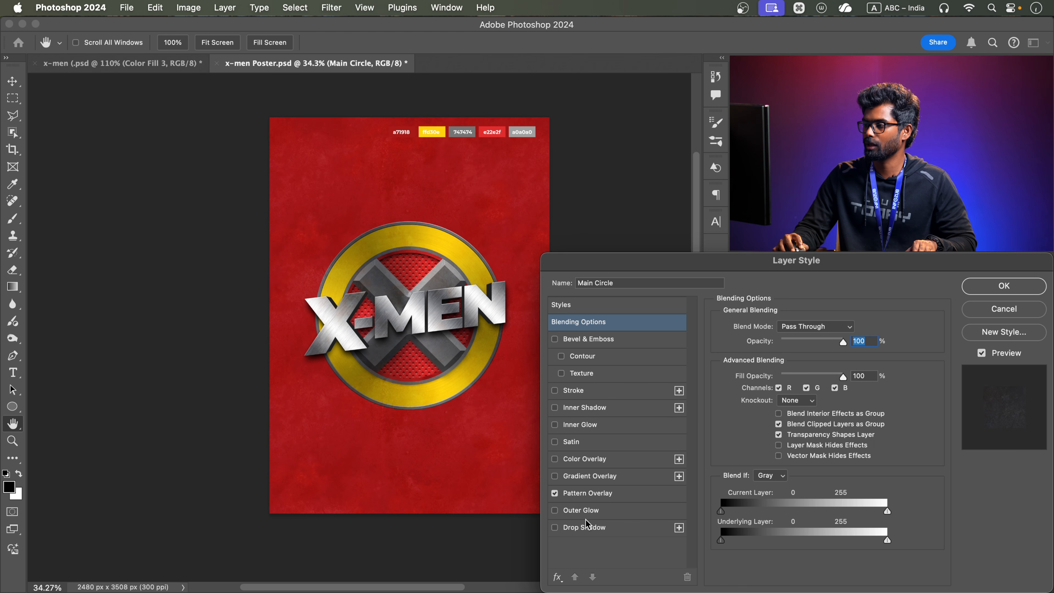
{"action": "left_click", "coordinate": [586, 528]}
{"action": "scroll", "coordinate": [423, 388], "scroll_direction": "up", "scroll_amount": 3}
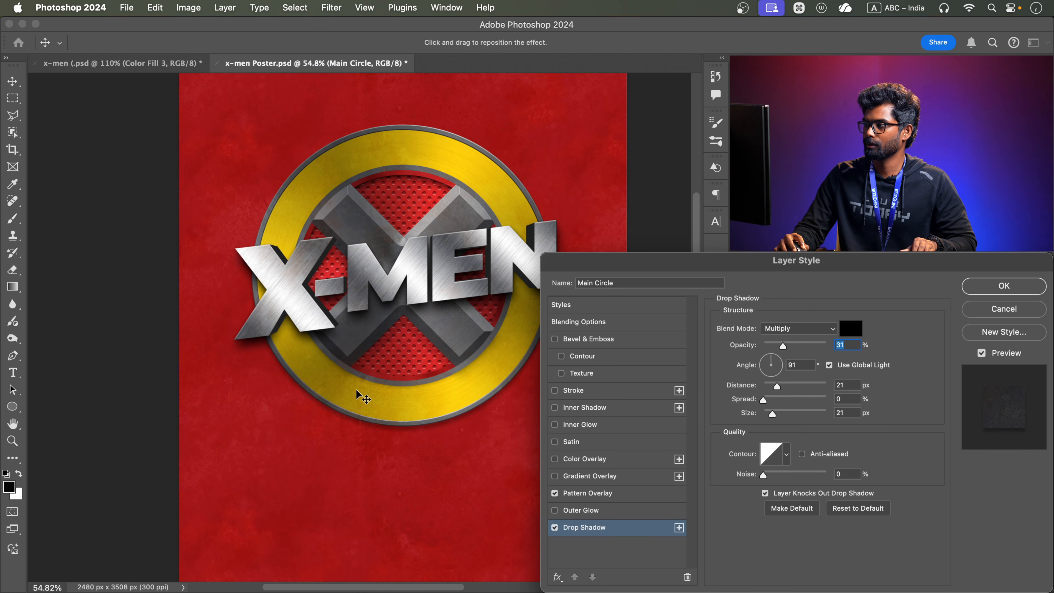
{"action": "left_click_drag", "start_coordinate": [780, 386], "coordinate": [769, 387]}
Add a second drop shadow to the Main Circle group with 25 px distance and 57 px size
{"action": "left_click", "coordinate": [679, 528]}
{"action": "left_click_drag", "start_coordinate": [770, 386], "coordinate": [780, 388]}
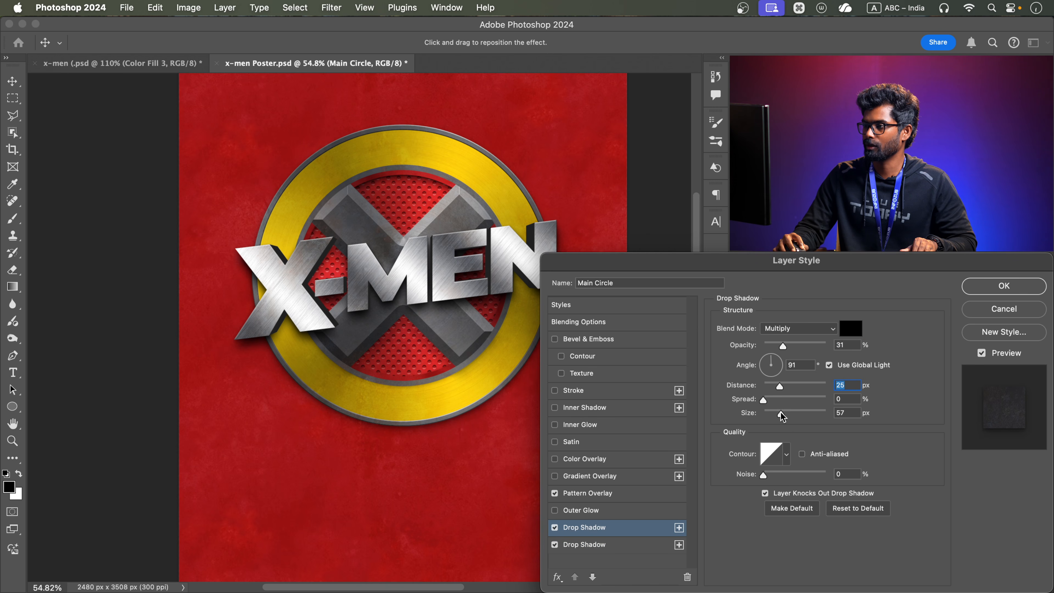
{"action": "left_click", "coordinate": [780, 413]}
Add a third drop shadow to the Main Circle group with greater distance, size and opacity than the second, and apply the layer style
{"action": "left_click", "coordinate": [678, 528]}
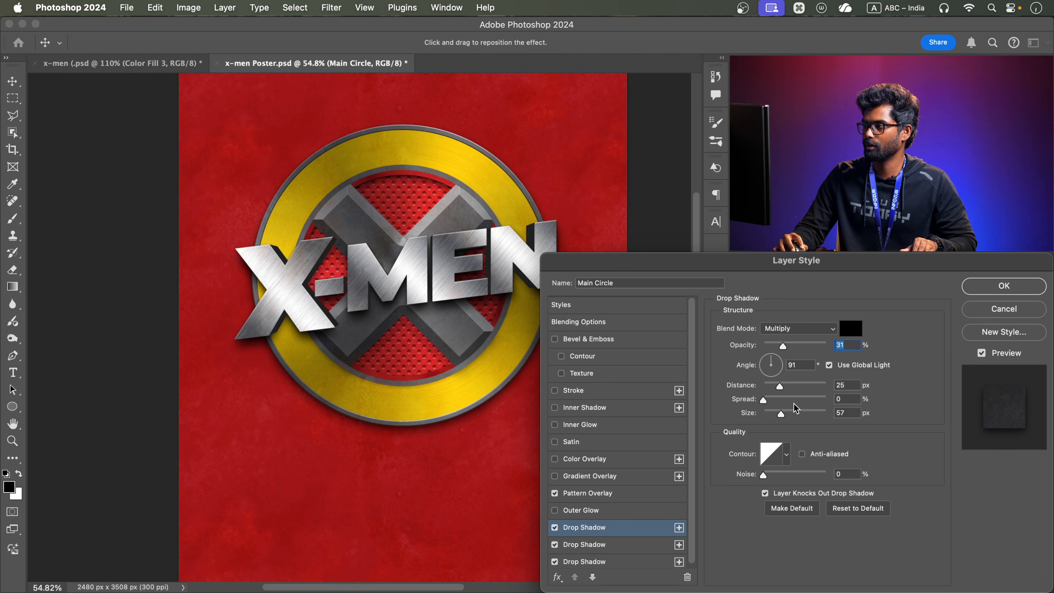
{"action": "left_click_drag", "start_coordinate": [780, 387], "coordinate": [795, 387]}
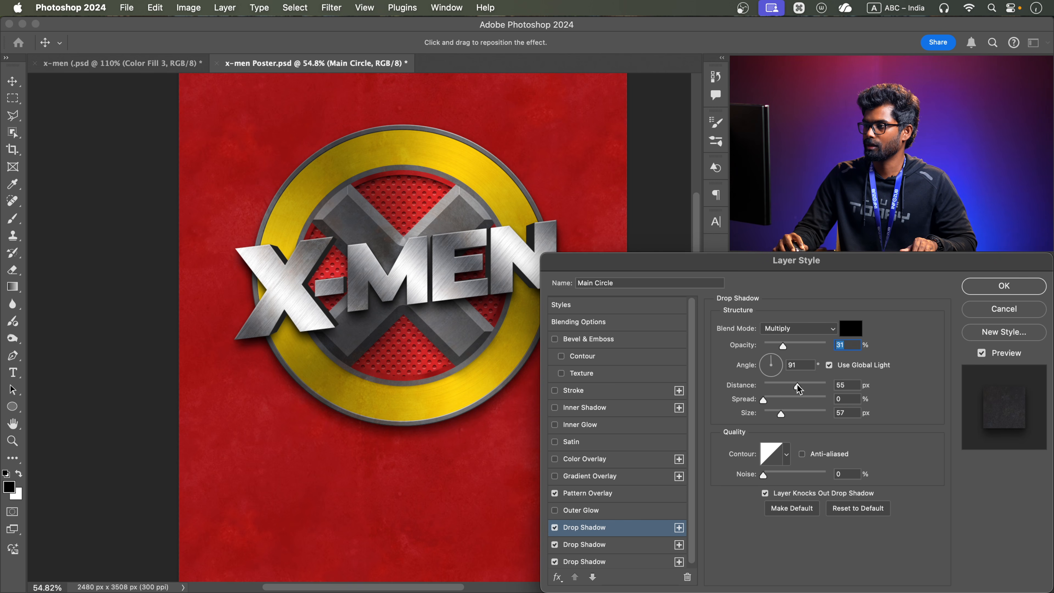
{"action": "left_click_drag", "start_coordinate": [802, 389], "coordinate": [801, 388]}
{"action": "left_click", "coordinate": [793, 410]}
{"action": "left_click_drag", "start_coordinate": [788, 344], "coordinate": [789, 344]}
{"action": "left_click", "coordinate": [1004, 286]}
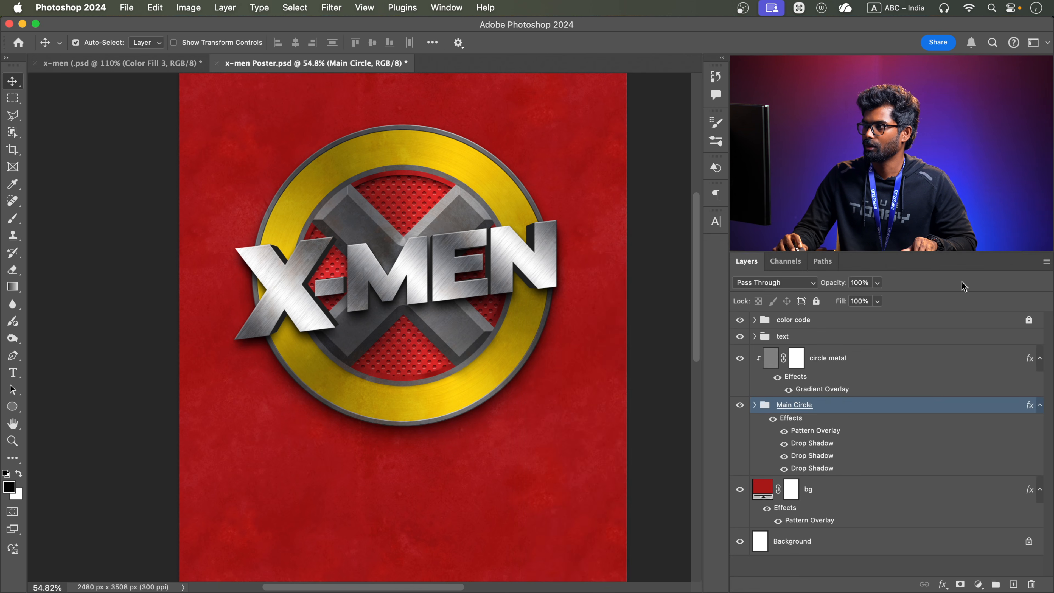
Collapse the effects lists of the circle metal, Main Circle and bg layers
{"action": "scroll", "coordinate": [478, 242], "scroll_direction": "down", "scroll_amount": 3, "text": "alt"}
{"action": "left_click_drag", "start_coordinate": [491, 245], "coordinate": [450, 284]}
{"action": "scroll", "coordinate": [433, 287], "scroll_direction": "up", "scroll_amount": 3}
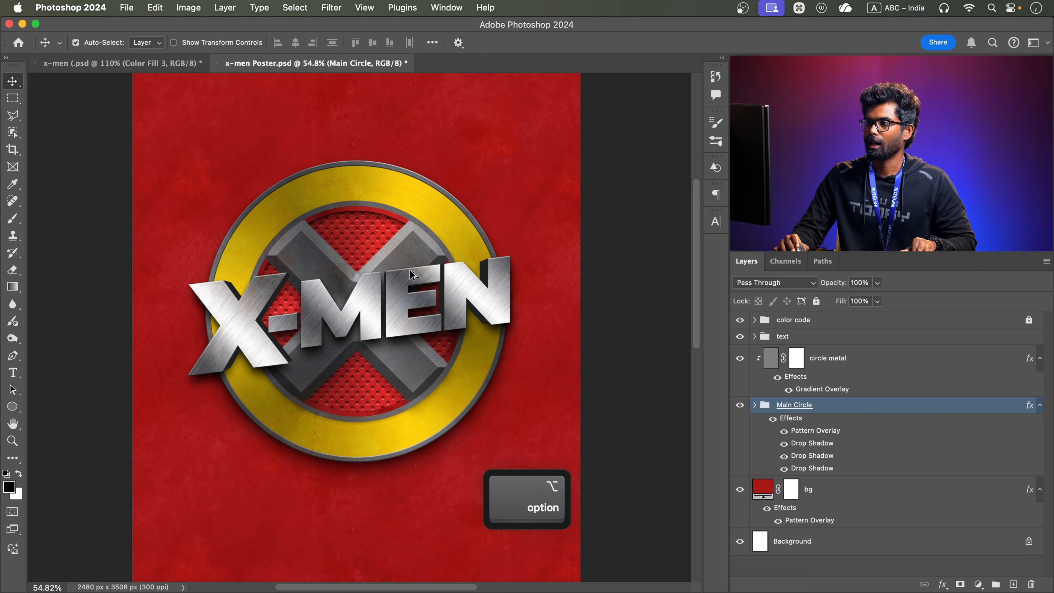
{"action": "scroll", "coordinate": [402, 252], "scroll_direction": "down", "scroll_amount": 3}
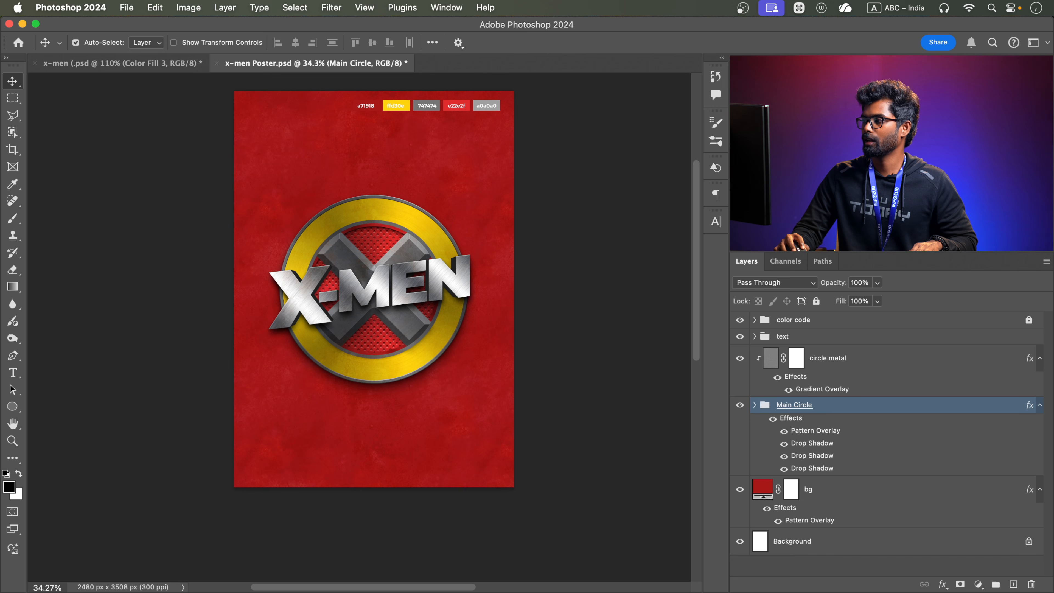
{"action": "left_click", "coordinate": [1040, 359]}
{"action": "left_click", "coordinate": [1039, 380]}
{"action": "left_click", "coordinate": [1040, 401]}
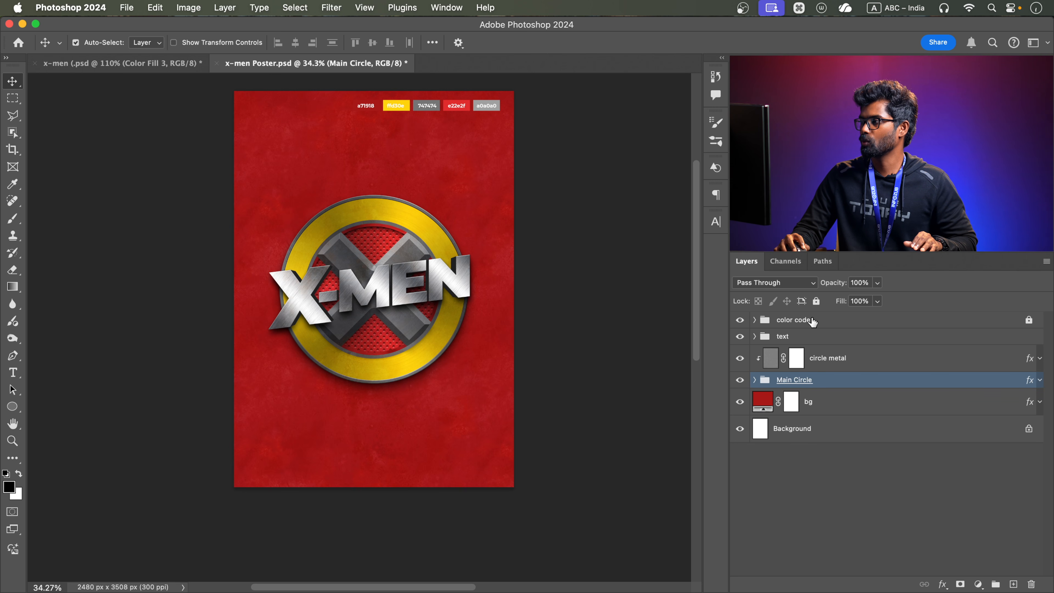
Add a Curves adjustment layer above the text group and lower the RGB midtones to darken the poster
{"action": "left_click", "coordinate": [834, 358]}
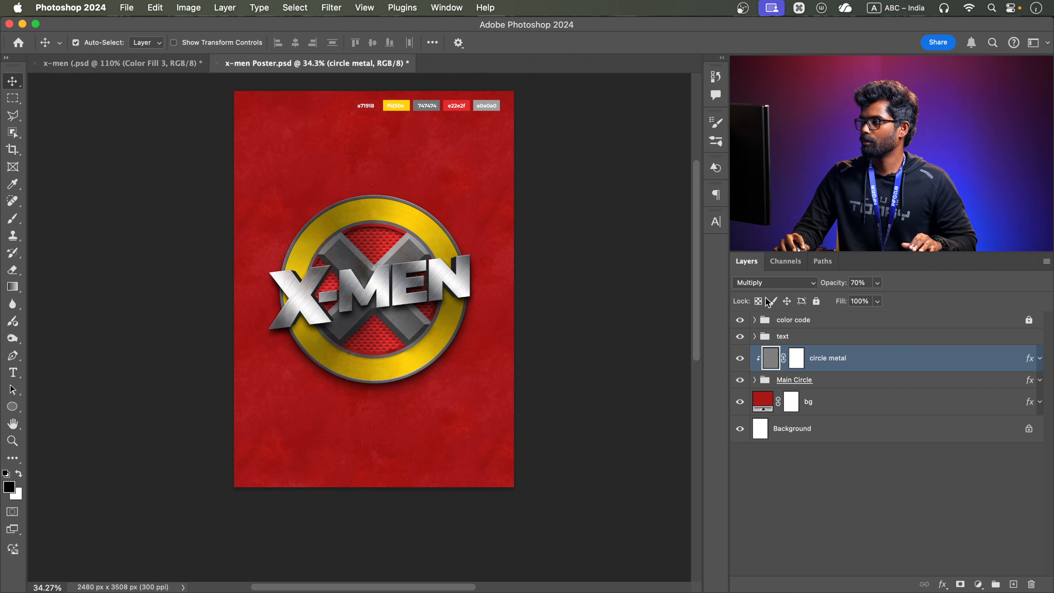
{"action": "left_click", "coordinate": [811, 338]}
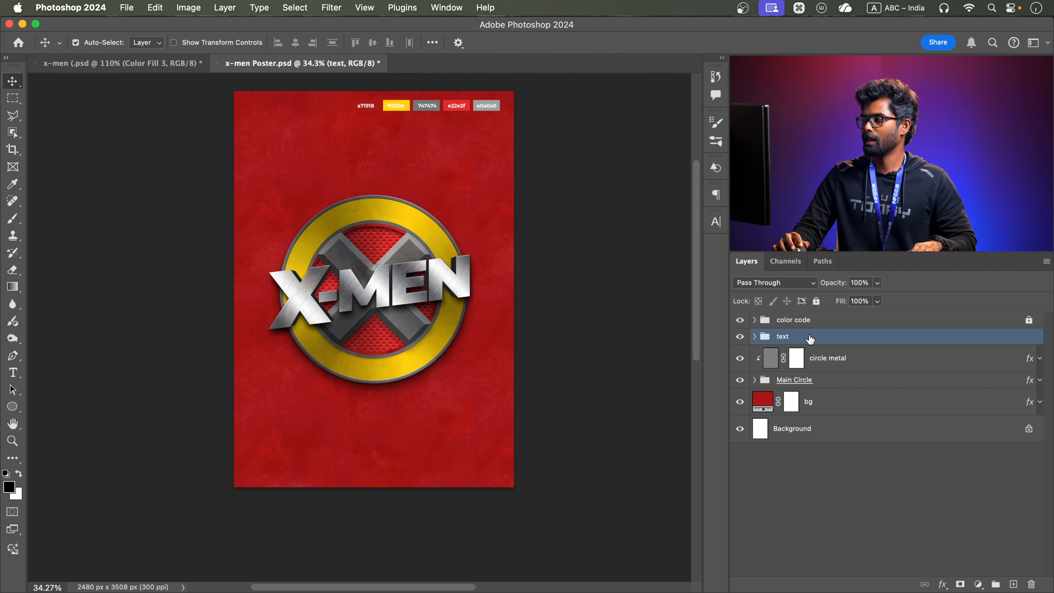
{"action": "left_click", "coordinate": [978, 584]}
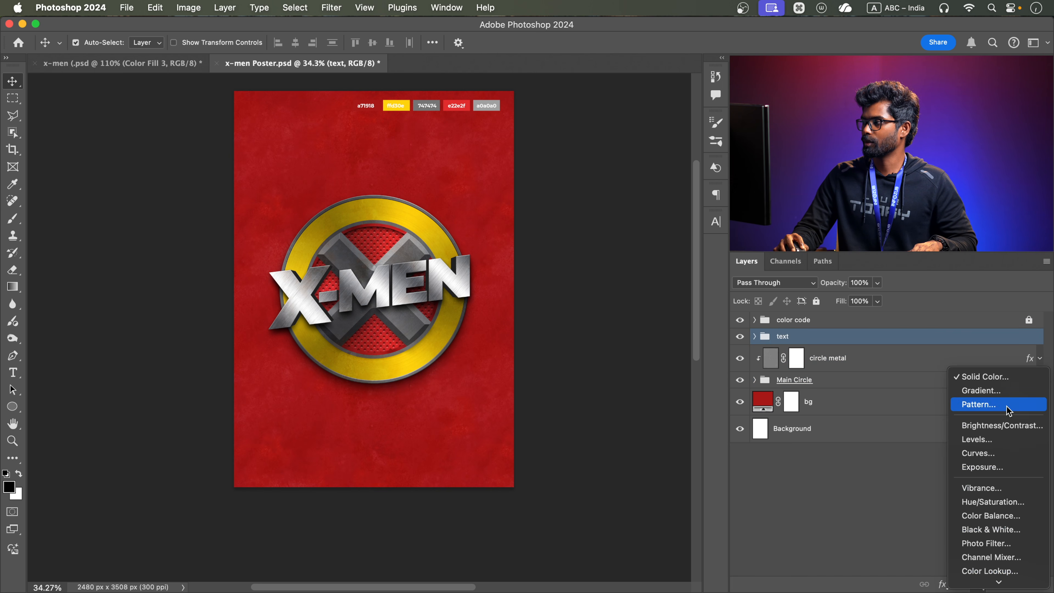
{"action": "left_click", "coordinate": [982, 455]}
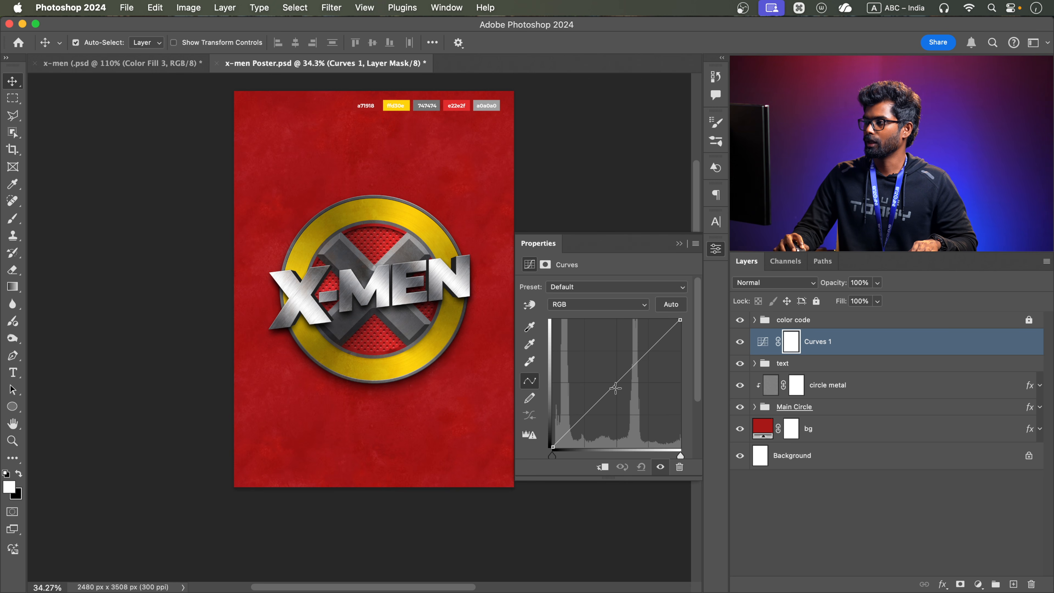
{"action": "left_click_drag", "start_coordinate": [614, 387], "coordinate": [630, 398]}
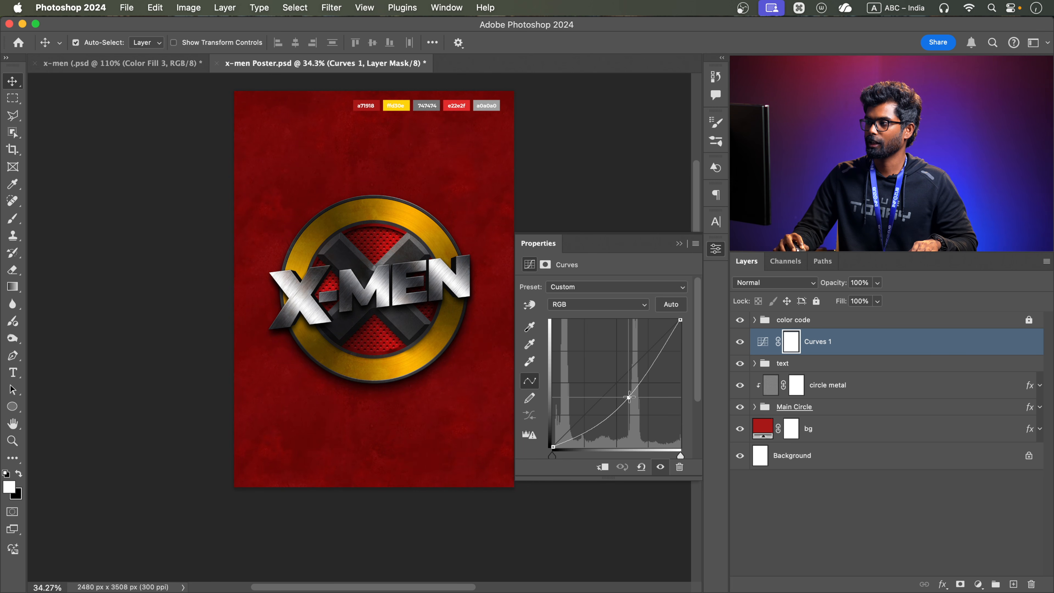
Fill a full-height vertical band across the middle of the Curves 1 mask with black (000000)
{"action": "left_click", "coordinate": [682, 242]}
{"action": "left_click", "coordinate": [12, 98]}
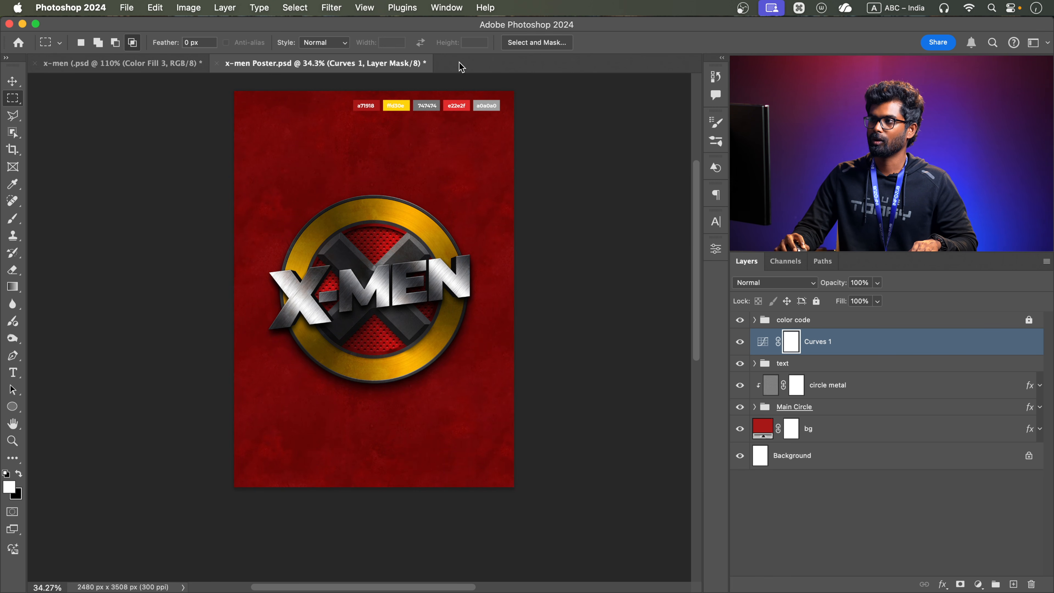
{"action": "left_click_drag", "start_coordinate": [286, 80], "coordinate": [457, 508]}
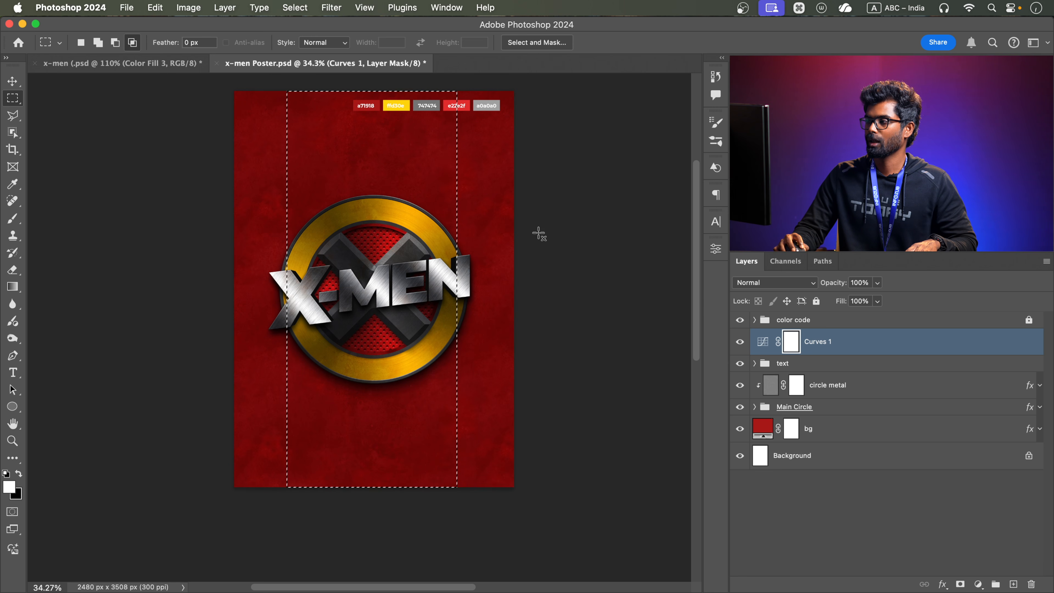
{"action": "left_click", "coordinate": [9, 486]}
{"action": "type", "text": "000000"}
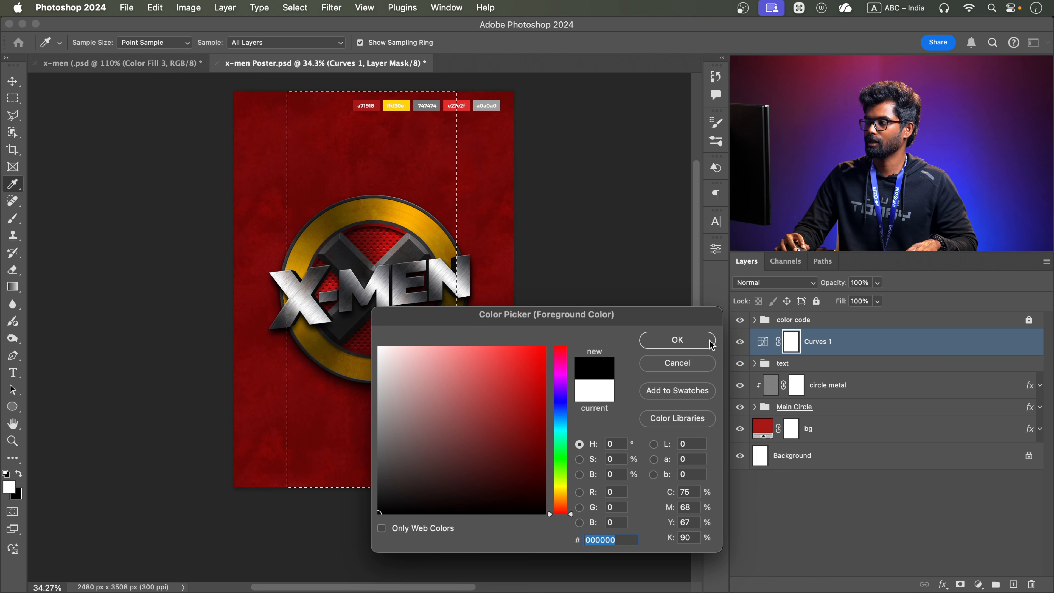
{"action": "left_click", "coordinate": [677, 340]}
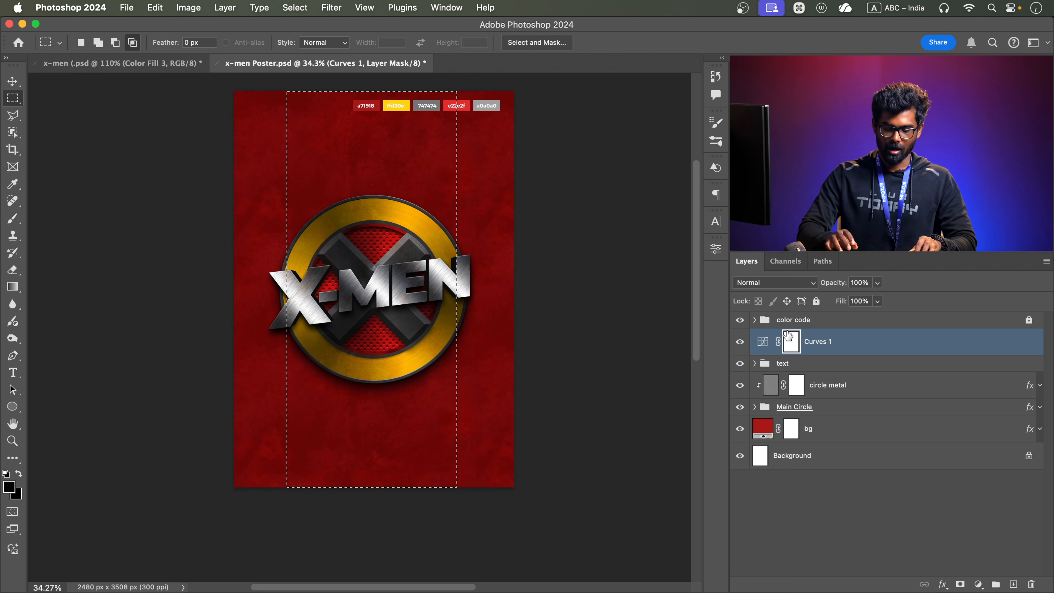
{"action": "key", "text": "alt+BackSpace"}
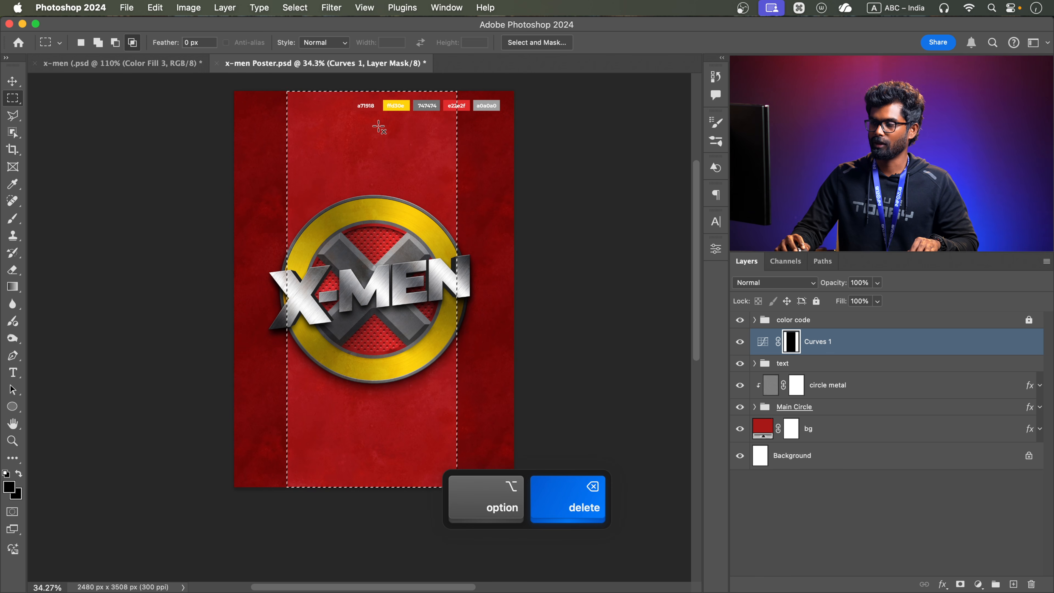
Rotate the black band in the Curves 1 mask diagonally and enlarge it until it runs past the poster's edges
{"action": "key", "text": "super+t"}
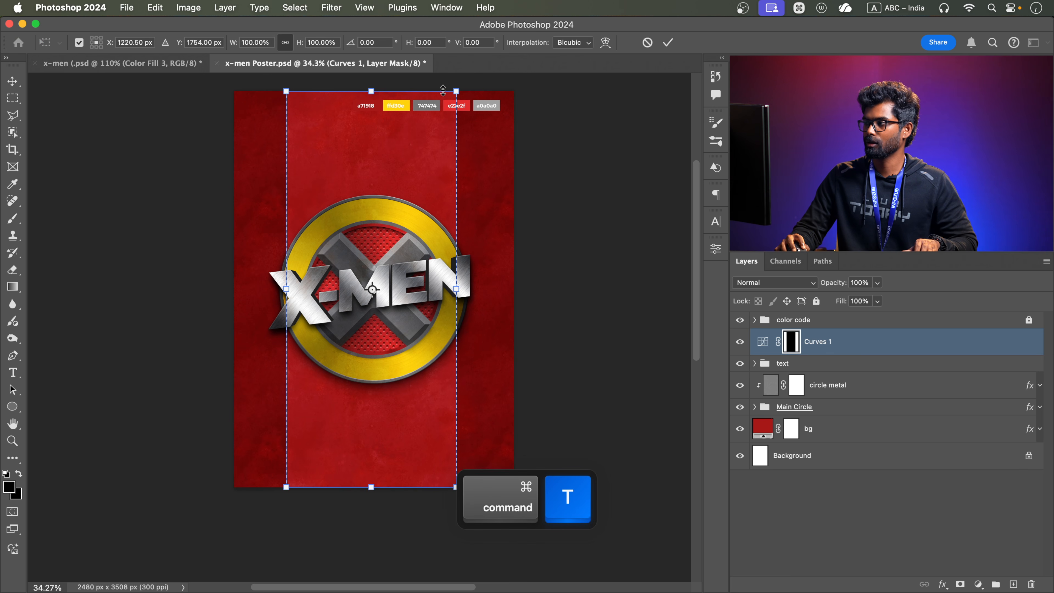
{"action": "left_click_drag", "start_coordinate": [464, 82], "coordinate": [563, 189]}
{"action": "left_click_drag", "start_coordinate": [480, 126], "coordinate": [523, 106]}
{"action": "left_click_drag", "start_coordinate": [262, 454], "coordinate": [234, 495]}
{"action": "left_click", "coordinate": [668, 42]}
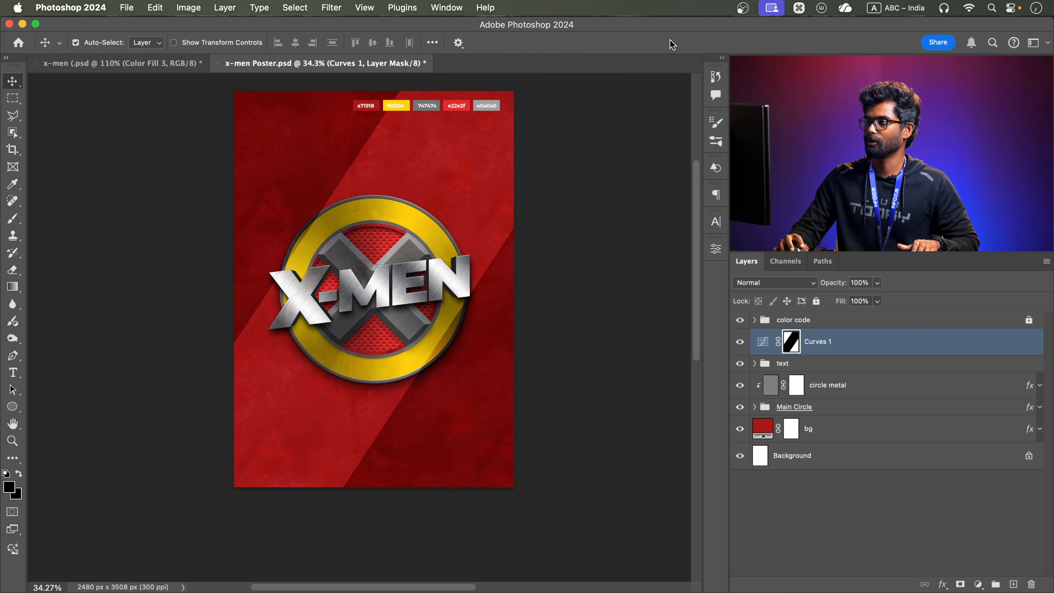
Feather the Curves 1 layer mask by 101.6 px
{"action": "double_click", "coordinate": [791, 342]}
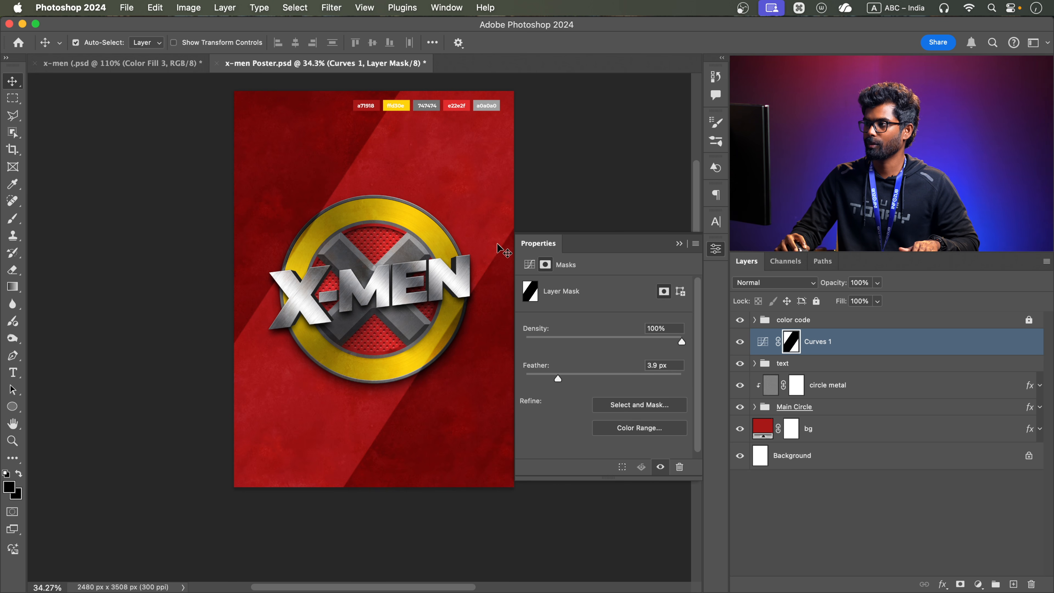
{"action": "left_click_drag", "start_coordinate": [558, 378], "coordinate": [626, 376]}
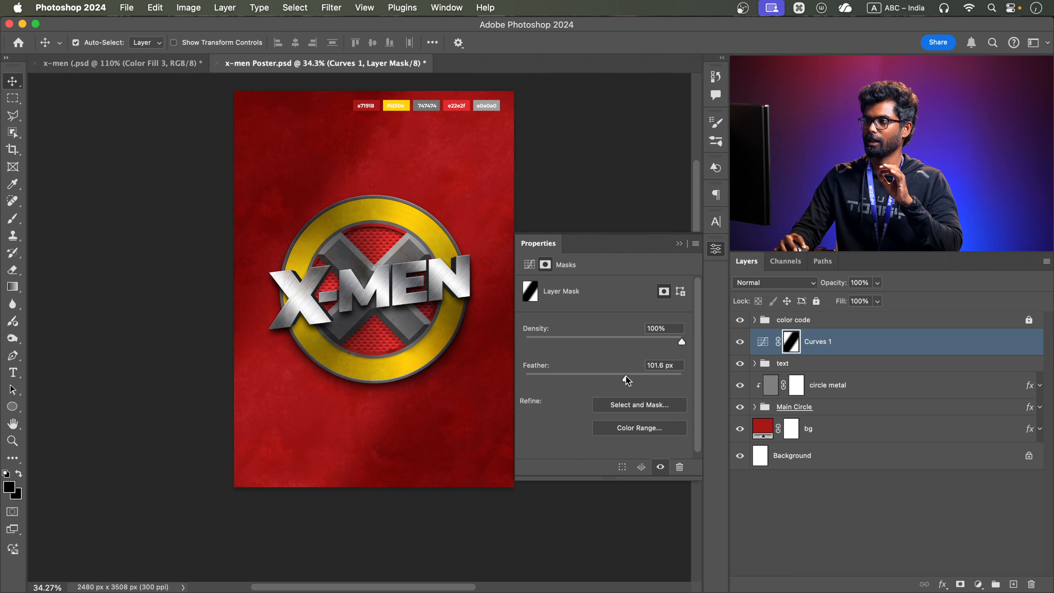
{"action": "left_click", "coordinate": [683, 243]}
Copy the Marvel Studios logo and the lorem ipsum paragraph from x-men (.psd into x-men Poster.psd and confirm their placement
{"action": "left_click", "coordinate": [157, 62]}
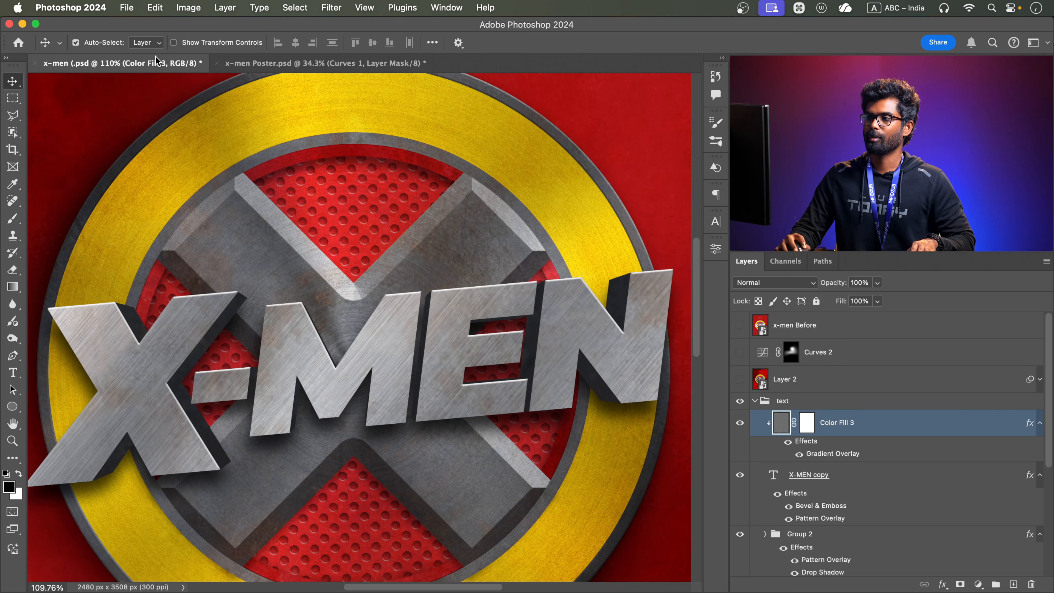
{"action": "scroll", "coordinate": [422, 203], "scroll_direction": "down", "scroll_amount": 5}
{"action": "scroll", "coordinate": [397, 156], "scroll_direction": "up", "scroll_amount": 3}
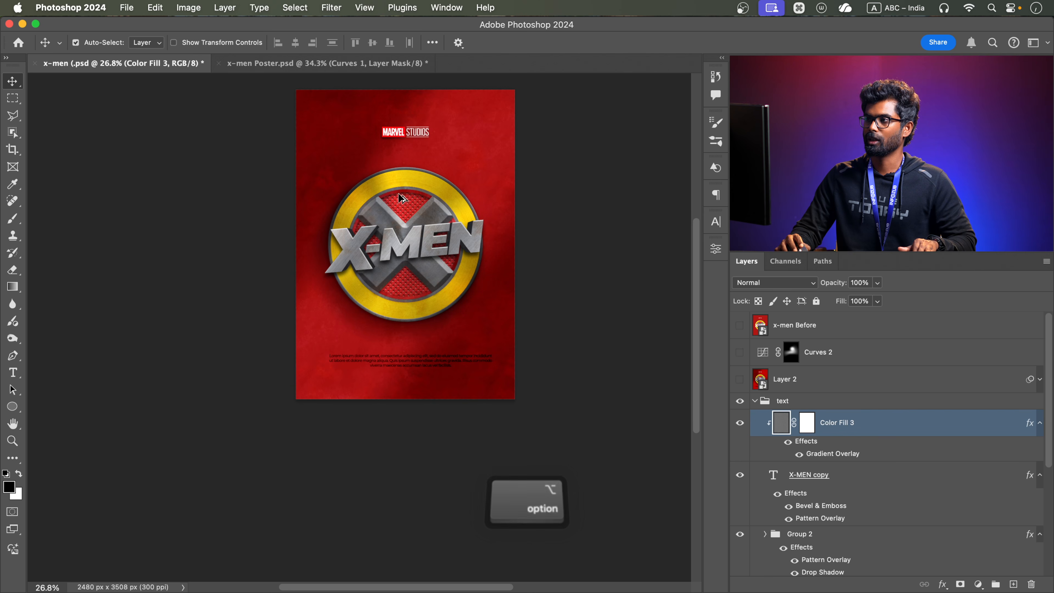
{"action": "left_click", "coordinate": [403, 118]}
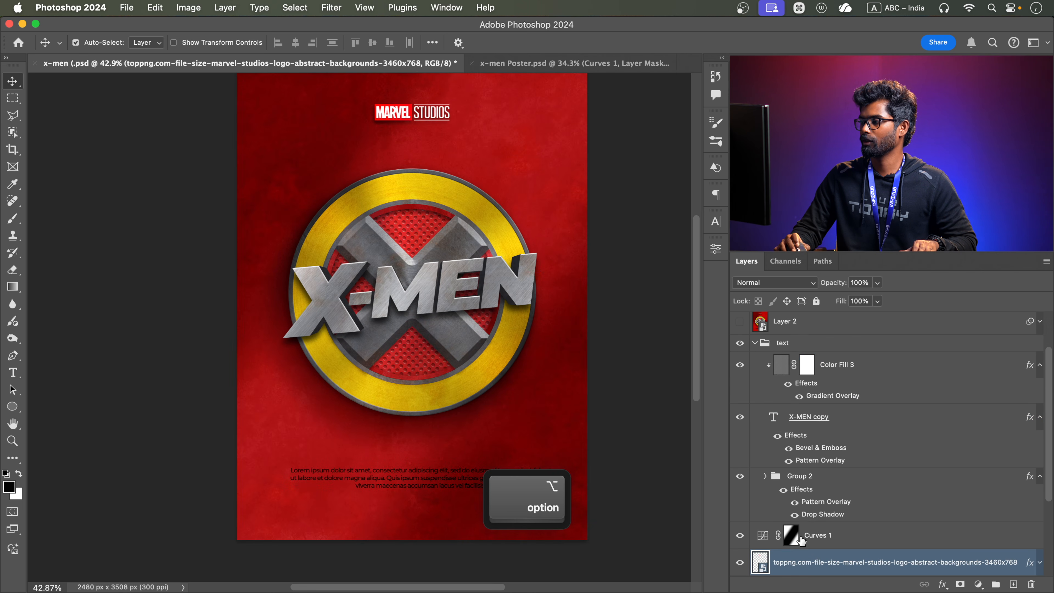
{"action": "scroll", "coordinate": [801, 540], "scroll_direction": "down", "scroll_amount": 3}
{"action": "scroll", "coordinate": [817, 494], "scroll_direction": "down", "scroll_amount": 1}
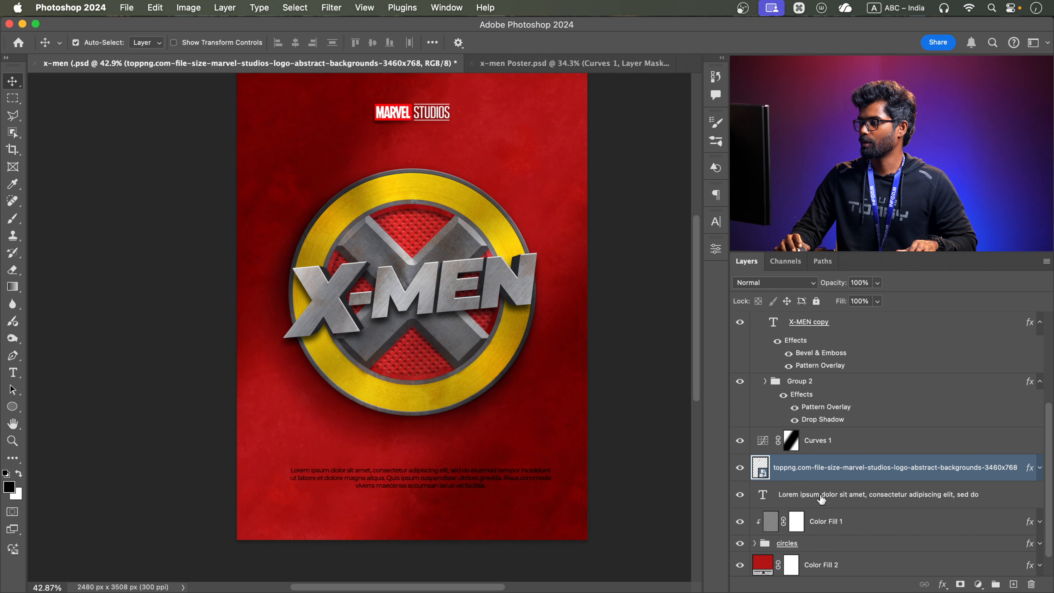
{"action": "left_click", "coordinate": [817, 494], "text": "super"}
{"action": "left_click_drag", "start_coordinate": [816, 494], "coordinate": [437, 328]}
{"action": "key", "text": "super+t"}
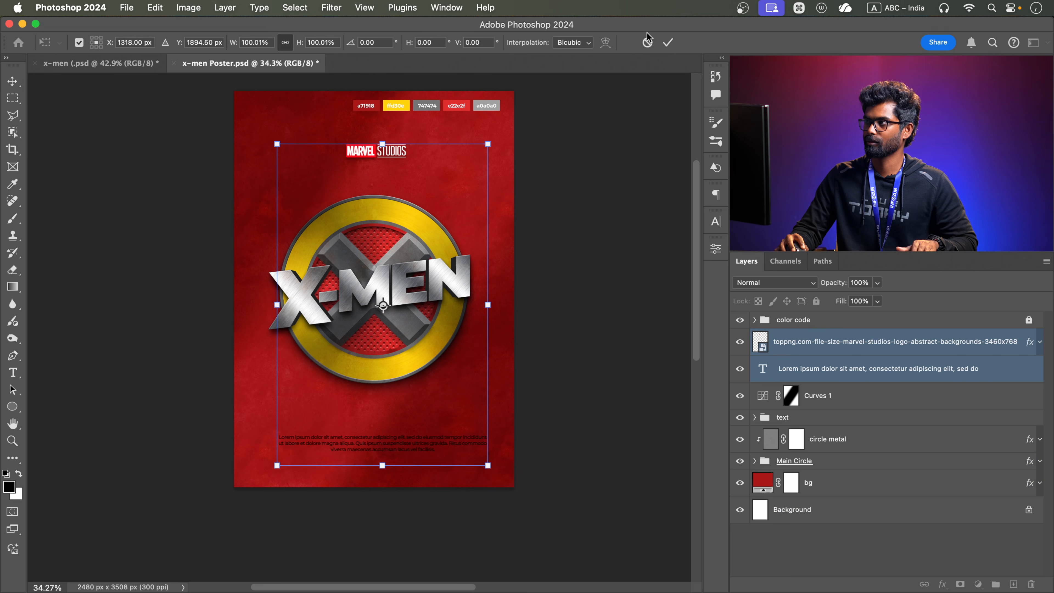
{"action": "left_click", "coordinate": [668, 43]}
Center the Marvel Studios logo and the lorem ipsum paragraph horizontally on the canvas
{"action": "key", "text": "super+a"}
{"action": "left_click", "coordinate": [295, 42]}
{"action": "key", "text": "super+d"}
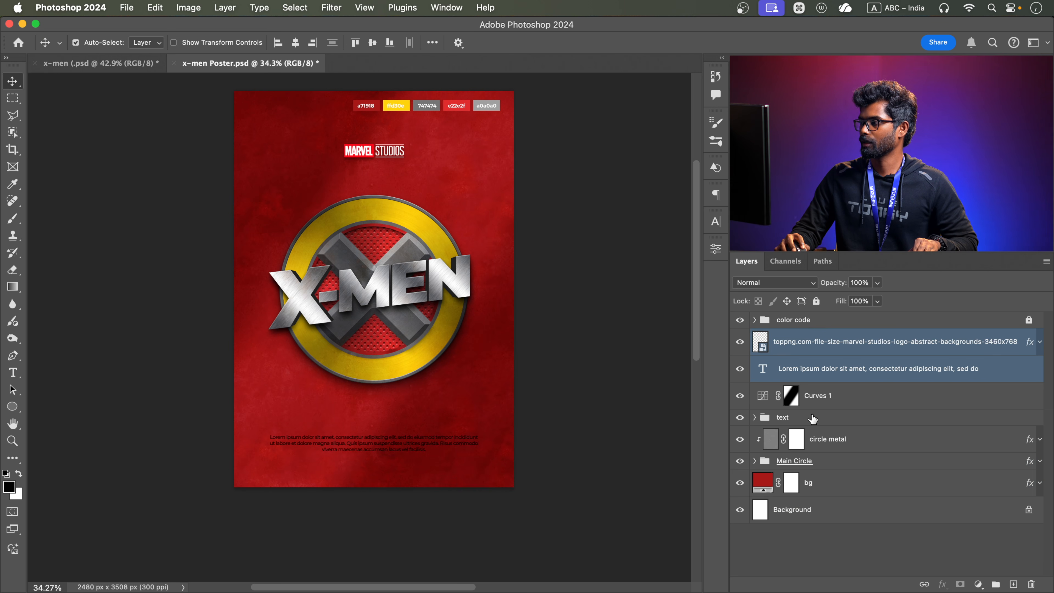
Hide the color code group and move the lorem ipsum paragraph slightly lower on the poster
{"action": "left_click", "coordinate": [740, 321]}
{"action": "left_click_drag", "start_coordinate": [424, 418], "coordinate": [424, 456]}
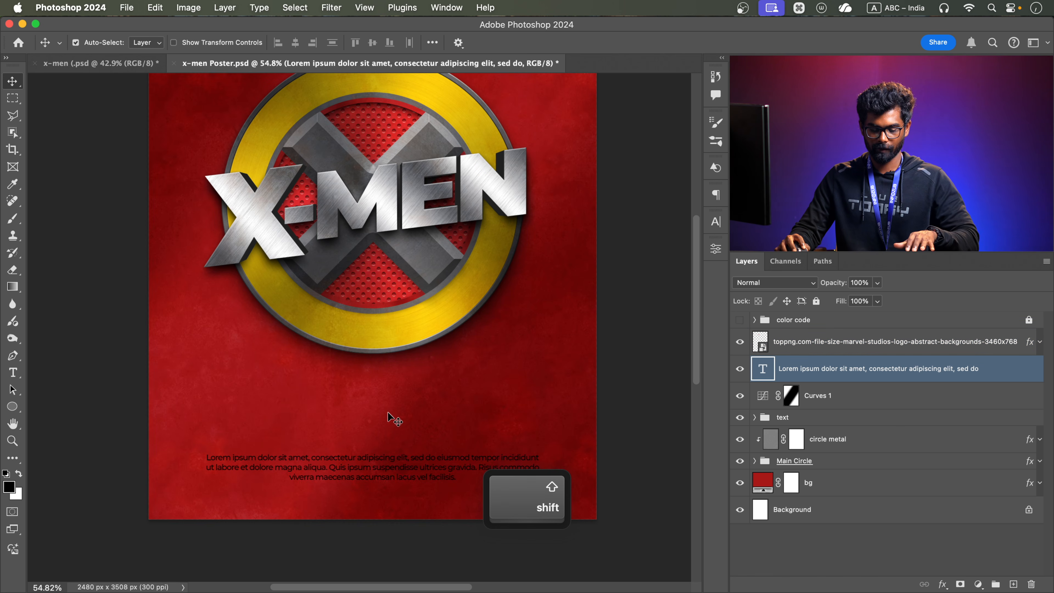
Add centered text "ONLY IN CINIMAS" and "JAN 30" below the emblem in yellow Eurostile Extended Bold, with the date at 109 px
{"action": "key", "text": "t"}
{"action": "left_click", "coordinate": [335, 382]}
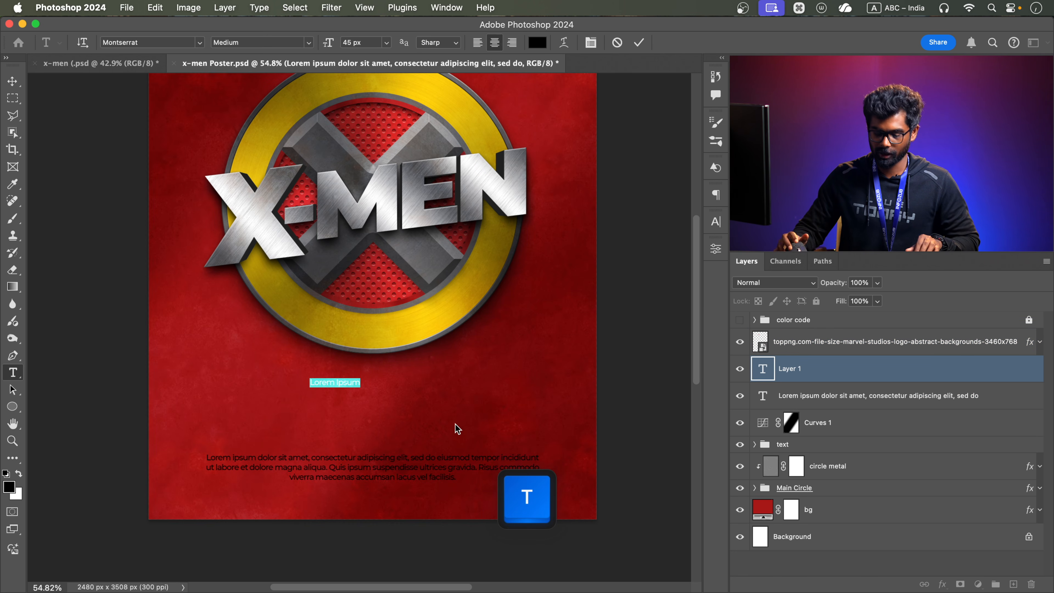
{"action": "type", "text": "ONLY U"}
{"action": "key", "text": "BackSpace"}
{"action": "type", "text": "IN CINIMAS"}
{"action": "key", "text": "Left"}
{"action": "key", "text": "Left"}
{"action": "key", "text": "Left"}
{"action": "key", "text": "Right"}
{"action": "key", "text": "Right"}
{"action": "key", "text": "Right"}
{"action": "key", "text": "Return"}
{"action": "type", "text": "JAN 30"}
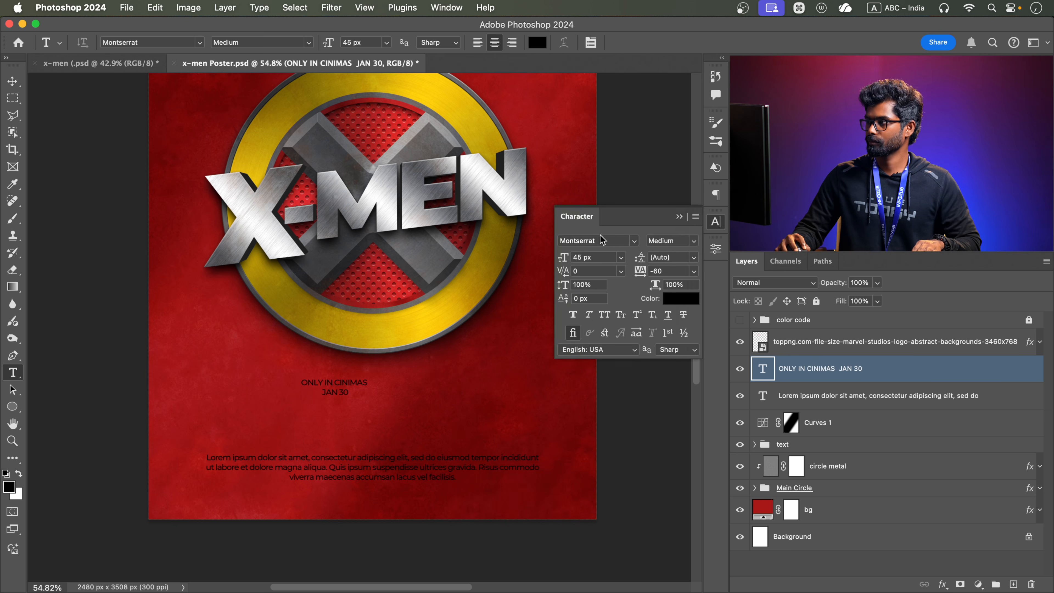
{"action": "left_click", "coordinate": [619, 239]}
{"action": "left_click", "coordinate": [361, 390]}
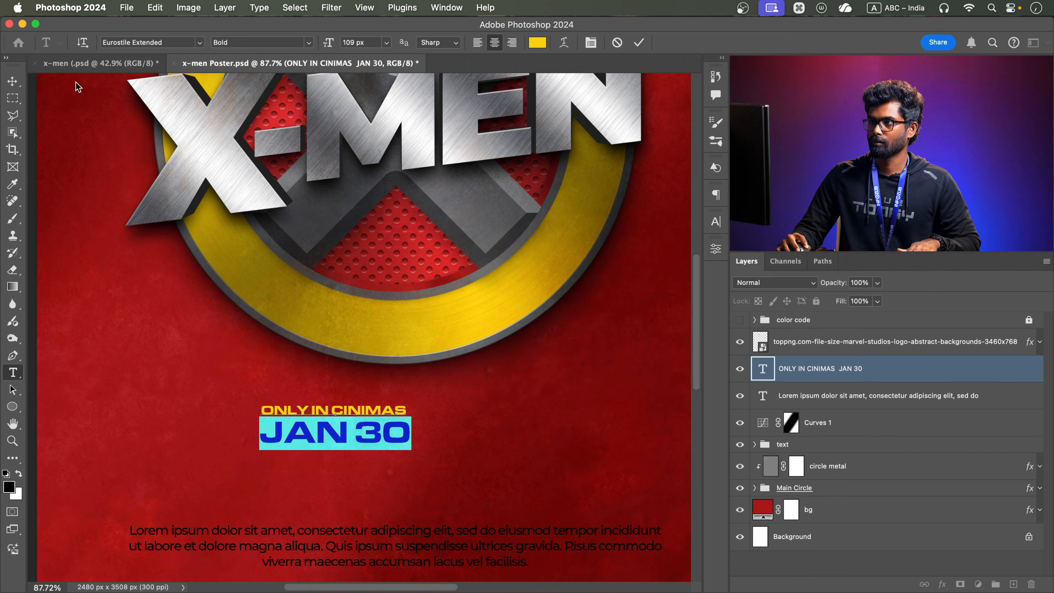
Add the credit line "Designed by Infozub Digital Academy" above the paragraph and scale it down
{"action": "key", "text": "super+d"}
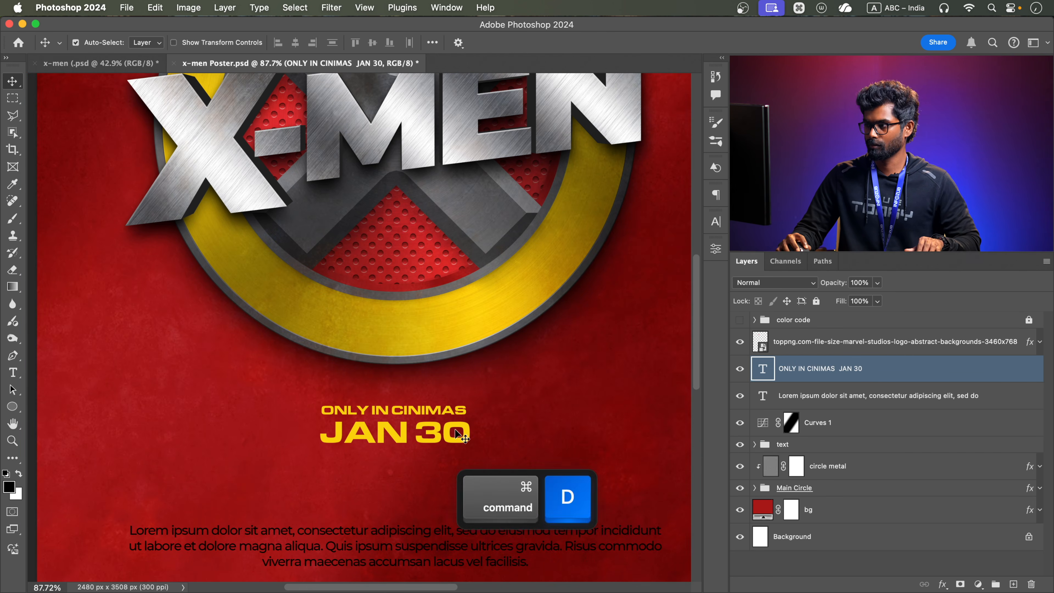
{"action": "scroll", "coordinate": [461, 434], "scroll_direction": "down", "scroll_amount": 5}
{"action": "scroll", "coordinate": [394, 399], "scroll_direction": "up", "scroll_amount": 3}
{"action": "type", "text": "Designed b"}
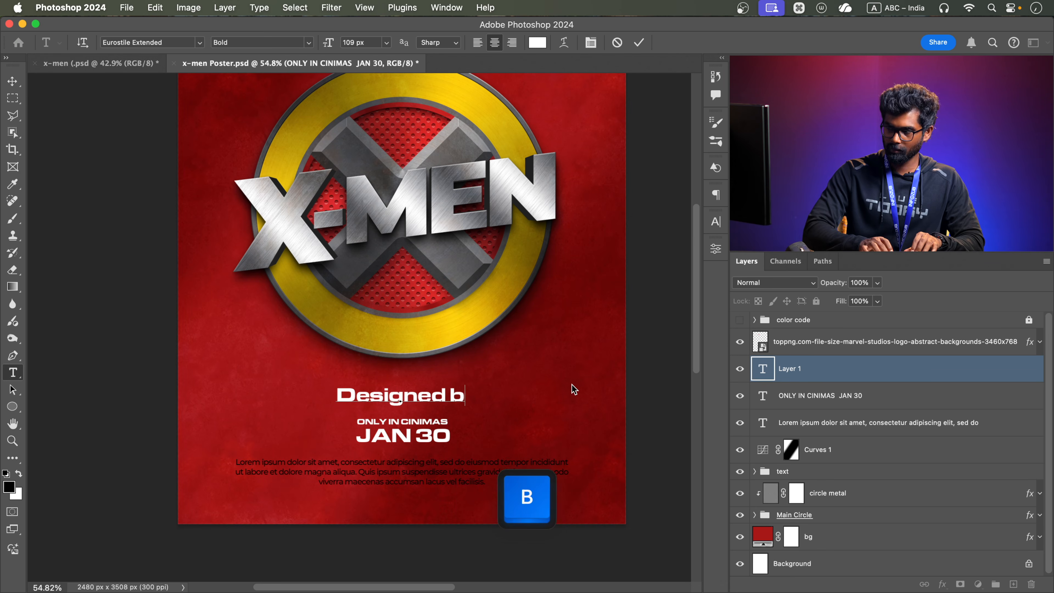
{"action": "type", "text": "y Infozub Digital Academy"}
{"action": "key", "text": "super+Return"}
{"action": "key", "text": "super+t"}
{"action": "left_click_drag", "start_coordinate": [613, 387], "coordinate": [522, 399]}
{"action": "key", "text": "Return"}
Widen the credit line's letter spacing and arrange the text lines between the emblem and the paragraph
{"action": "left_click", "coordinate": [716, 221]}
{"action": "left_click", "coordinate": [677, 300]}
{"action": "key", "text": "super+t"}
{"action": "key", "text": "Return"}
{"action": "key", "text": "v"}
{"action": "left_click_drag", "start_coordinate": [433, 435], "coordinate": [433, 414]}
{"action": "left_click_drag", "start_coordinate": [432, 395], "coordinate": [370, 464]}
{"action": "scroll", "coordinate": [433, 443], "scroll_direction": "down", "scroll_amount": 5}
Group the credit, release date and paragraph layers as "text" and move the group below the Curves 1 layer
{"action": "left_click", "coordinate": [803, 344]}
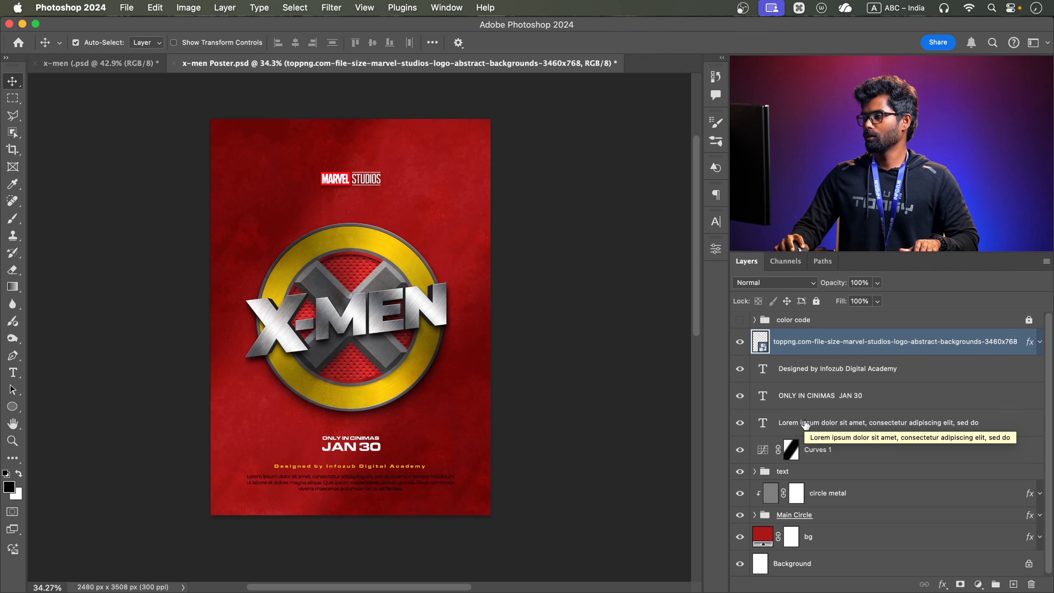
{"action": "left_click", "coordinate": [805, 424]}
{"action": "left_click", "coordinate": [827, 369], "text": "shift"}
{"action": "key", "text": "super+g"}
{"action": "double_click", "coordinate": [788, 363]}
{"action": "type", "text": "text"}
{"action": "key", "text": "Return"}
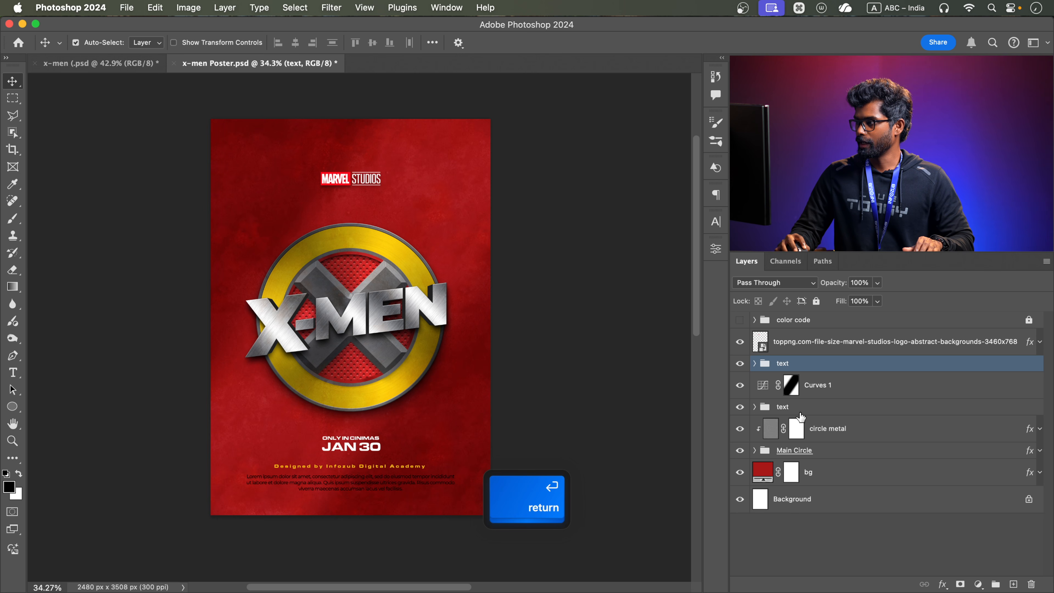
{"action": "left_click_drag", "start_coordinate": [832, 365], "coordinate": [825, 396]}
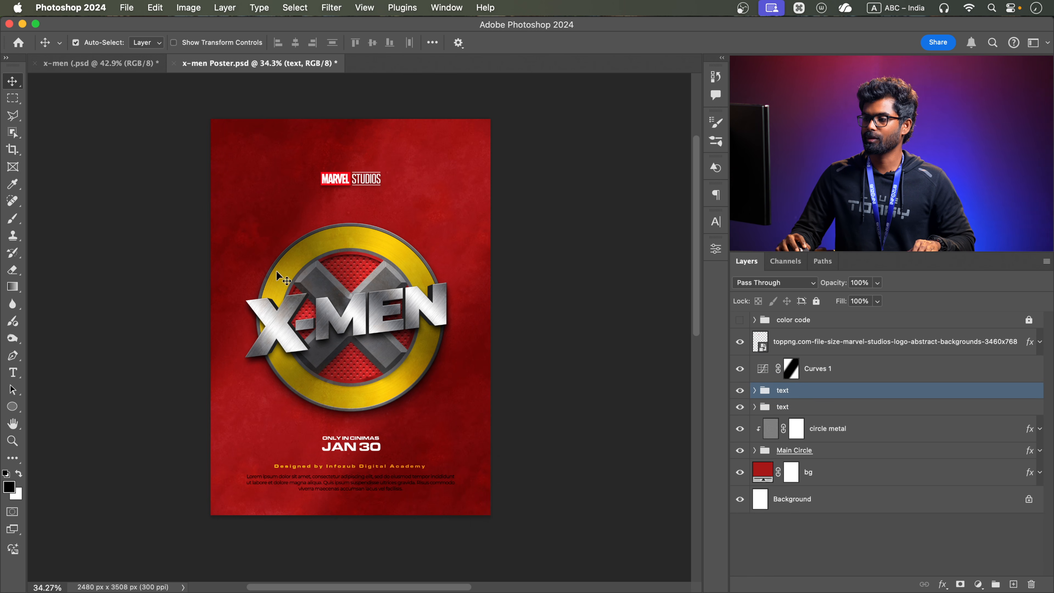
Stamp all visible layers into a new layer above the Marvel Studios logo and convert it to a smart object
{"action": "left_click", "coordinate": [811, 340]}
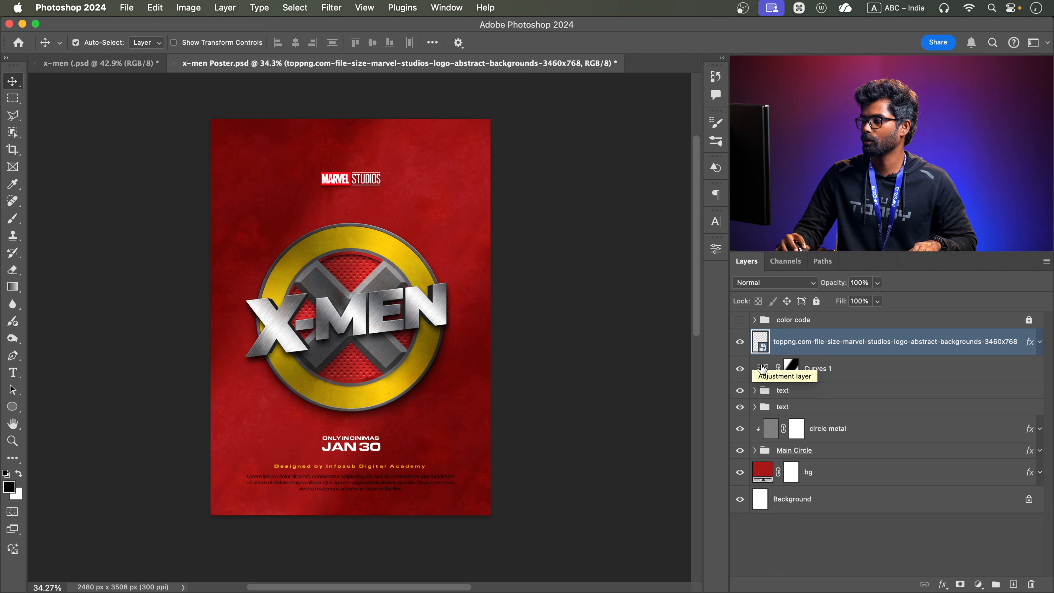
{"action": "left_click", "coordinate": [762, 367]}
{"action": "left_click", "coordinate": [867, 348]}
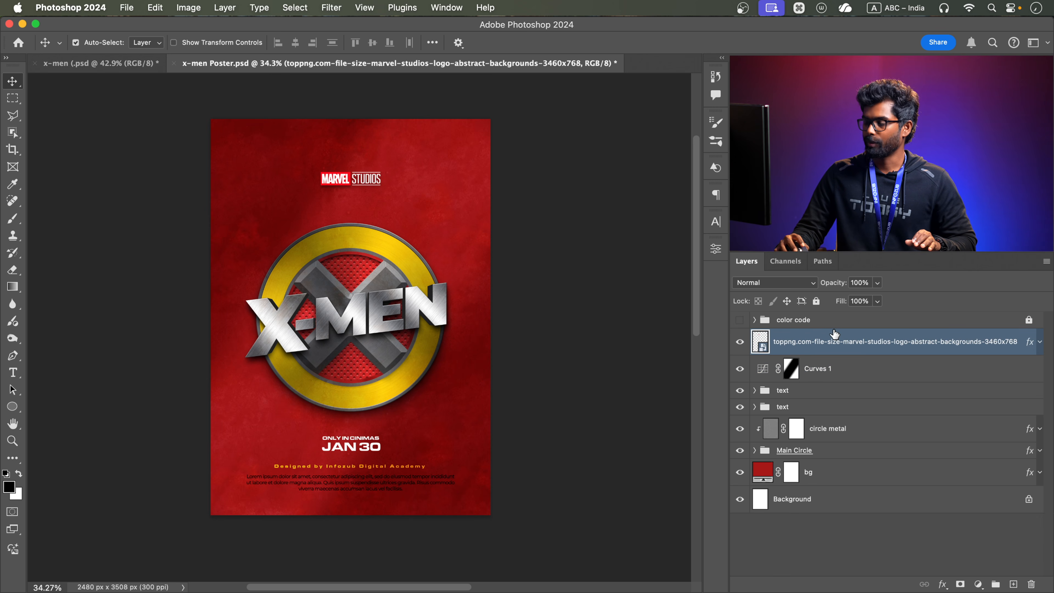
{"action": "key", "text": "shift+alt+super+e"}
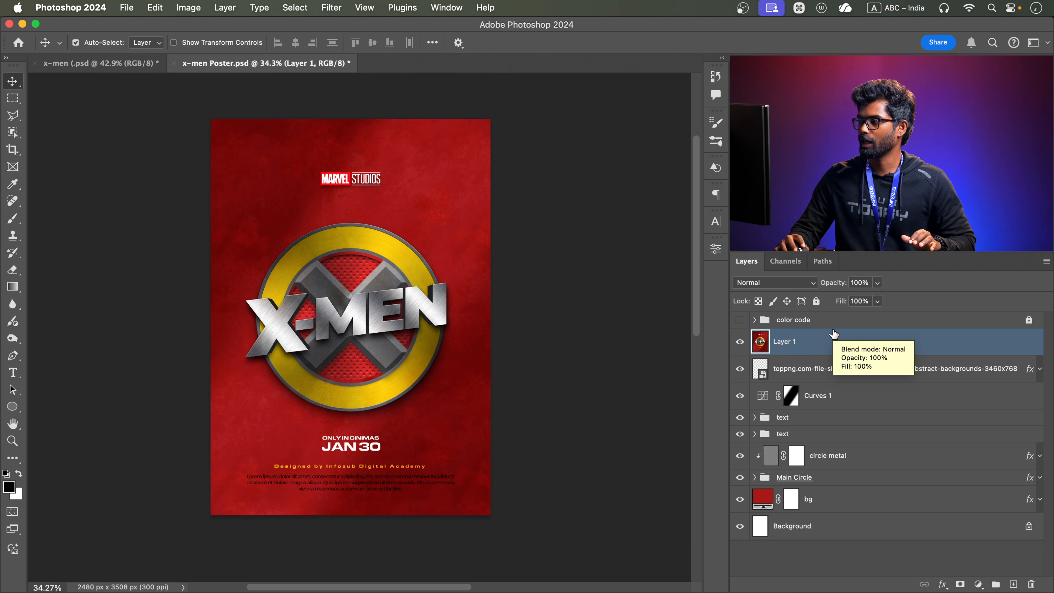
{"action": "right_click", "coordinate": [834, 333]}
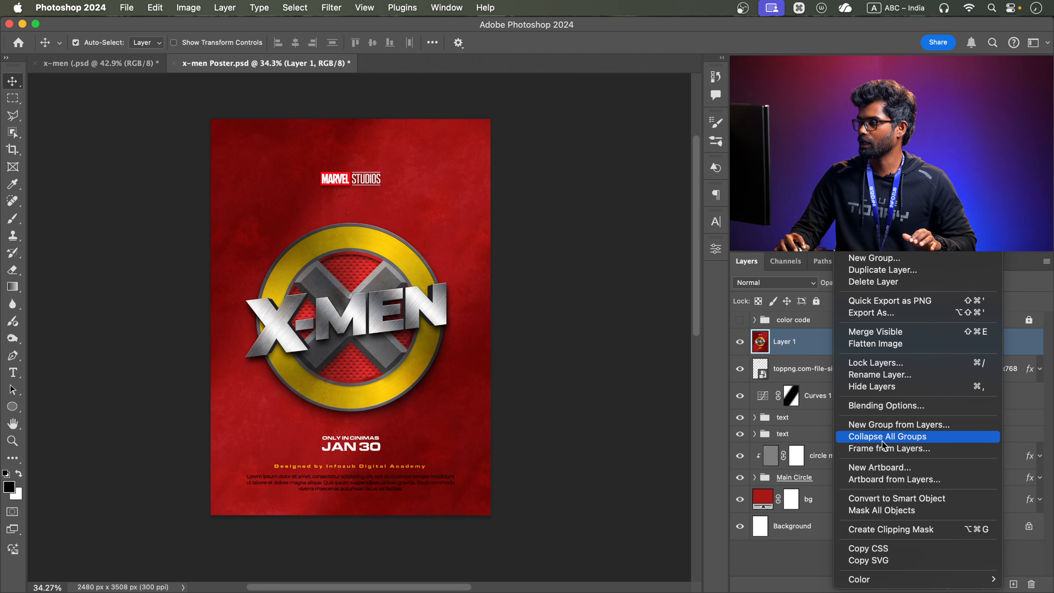
{"action": "left_click", "coordinate": [872, 502]}
Open the Camera Raw filter on the merged layer and set Exposure +0.45, Contrast +8, Highlights +20, Shadows -26 and Blacks -31
{"action": "left_click", "coordinate": [326, 7]}
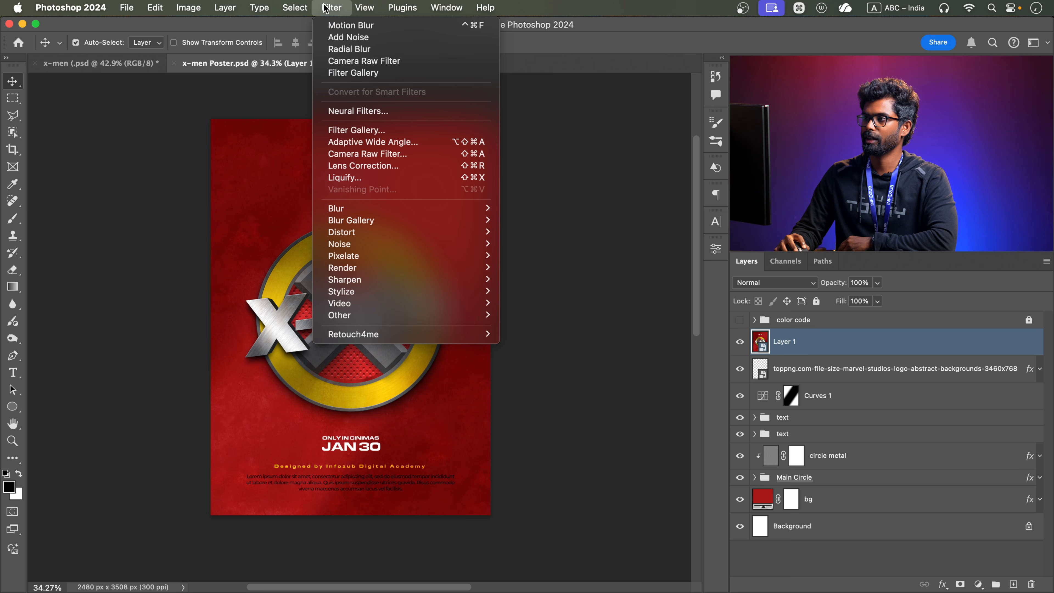
{"action": "left_click", "coordinate": [363, 61]}
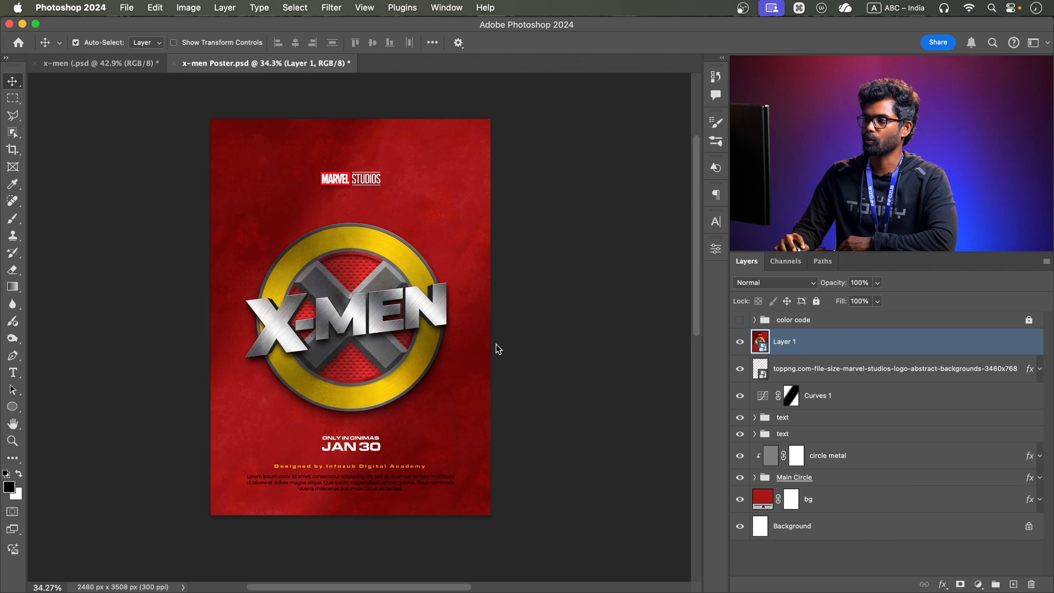
{"action": "left_click", "coordinate": [686, 226]}
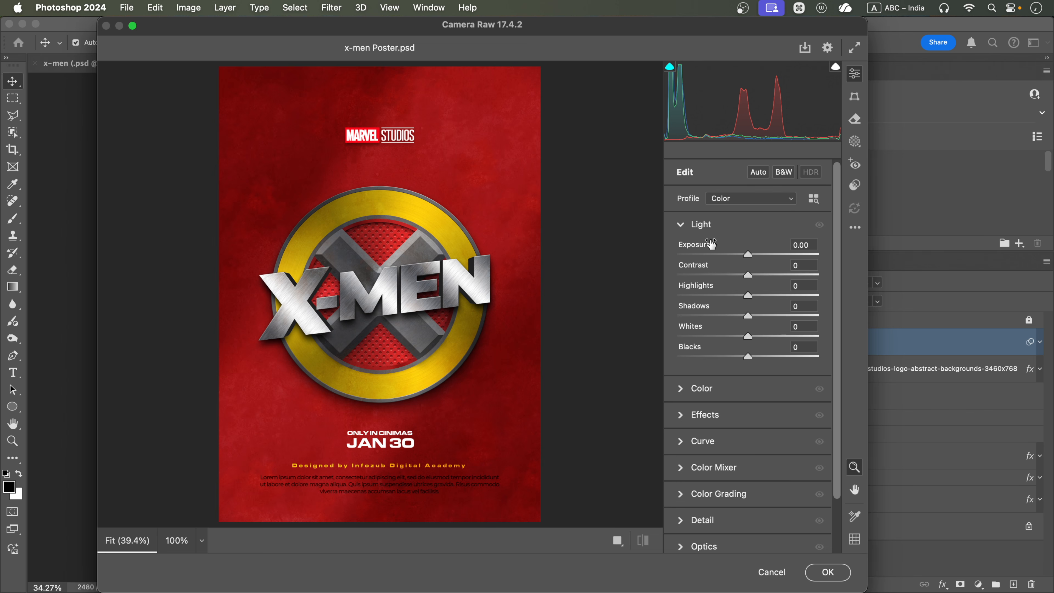
{"action": "left_click_drag", "start_coordinate": [751, 253], "coordinate": [755, 253]}
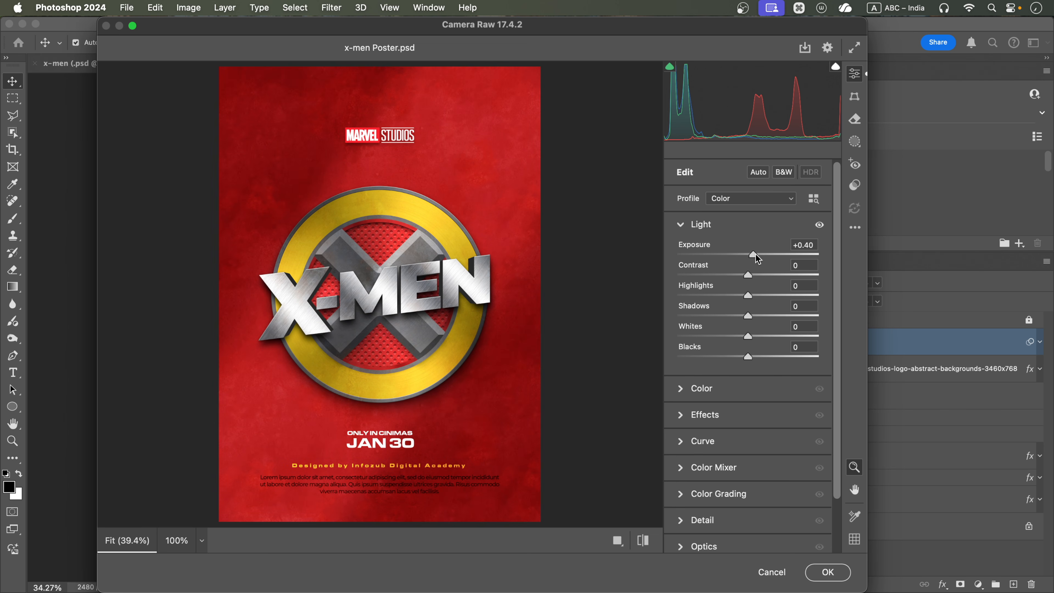
{"action": "left_click_drag", "start_coordinate": [755, 253], "coordinate": [757, 254]}
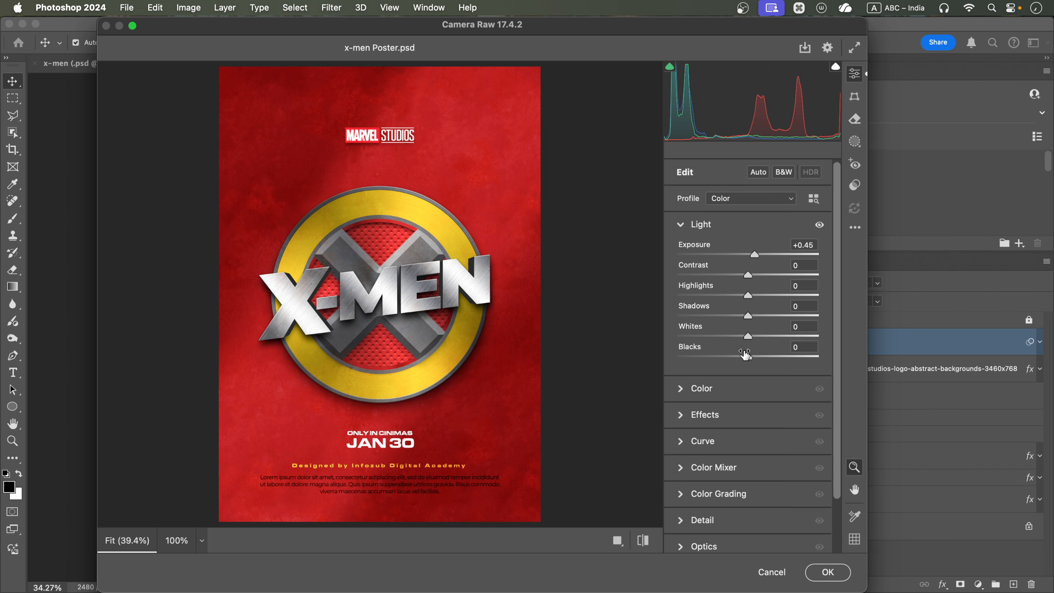
{"action": "left_click_drag", "start_coordinate": [747, 357], "coordinate": [725, 356]}
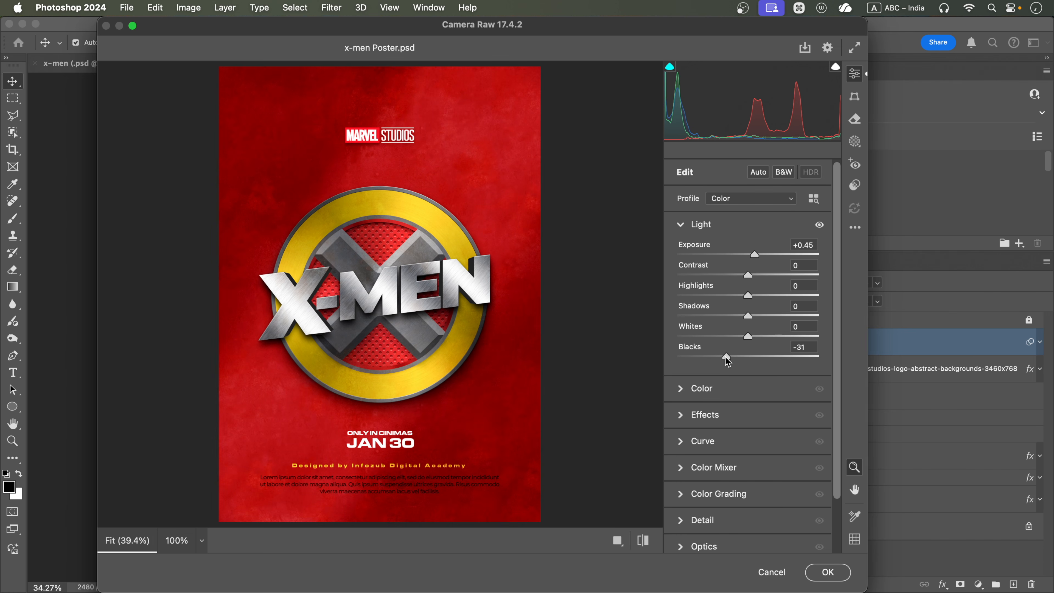
{"action": "left_click_drag", "start_coordinate": [753, 280], "coordinate": [733, 318]}
{"action": "scroll", "coordinate": [718, 394], "scroll_direction": "down", "scroll_amount": 1}
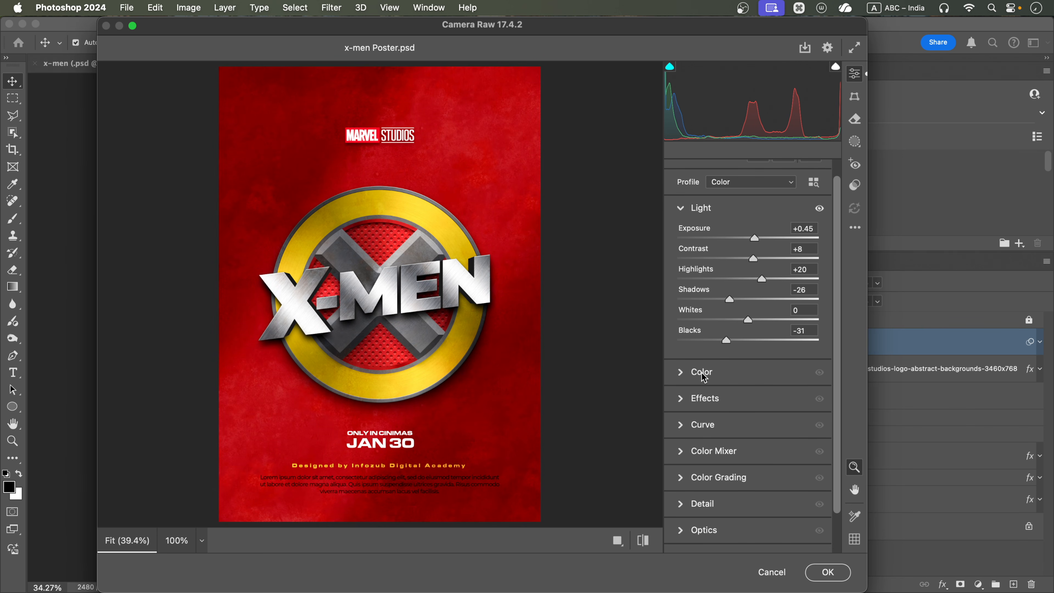
Set the Camera Raw effects to Texture +8, Dehaze +2, Vignette -1 and Grain 14, and apply the filter
{"action": "left_click", "coordinate": [684, 399]}
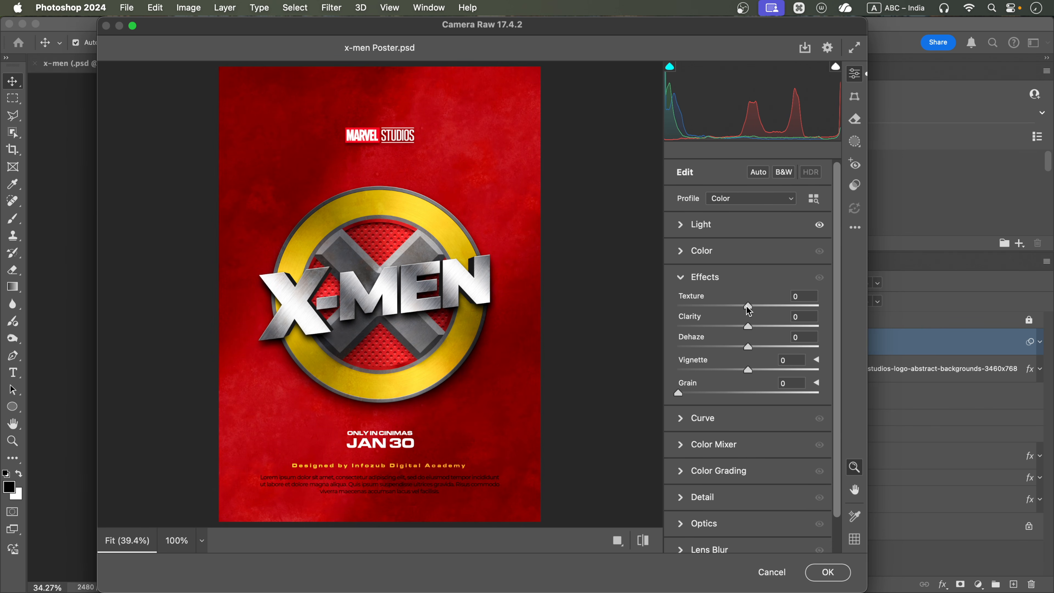
{"action": "left_click_drag", "start_coordinate": [746, 307], "coordinate": [764, 305]}
{"action": "left_click_drag", "start_coordinate": [681, 395], "coordinate": [705, 393]}
{"action": "left_click_drag", "start_coordinate": [751, 347], "coordinate": [757, 345]}
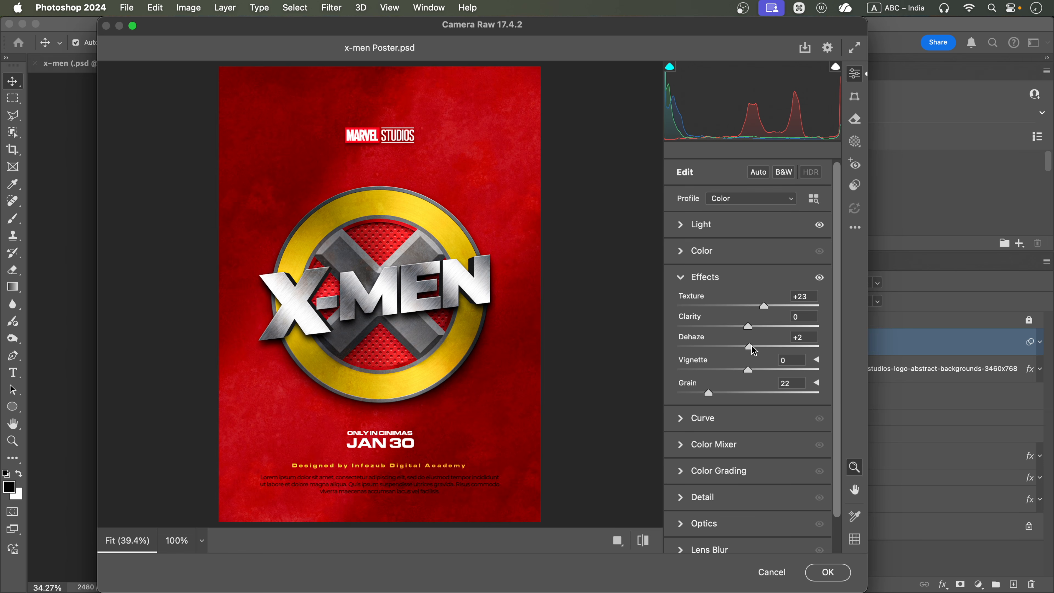
{"action": "left_click_drag", "start_coordinate": [765, 312], "coordinate": [751, 314]}
{"action": "left_click_drag", "start_coordinate": [709, 391], "coordinate": [699, 391]}
{"action": "mouse_move", "coordinate": [750, 369]}
{"action": "left_mouse_down"}
{"action": "mouse_move", "coordinate": [759, 367]}
{"action": "mouse_move", "coordinate": [741, 375]}
{"action": "mouse_move", "coordinate": [749, 370]}
{"action": "left_mouse_up"}
{"action": "scroll", "coordinate": [691, 467], "scroll_direction": "down", "scroll_amount": 2}
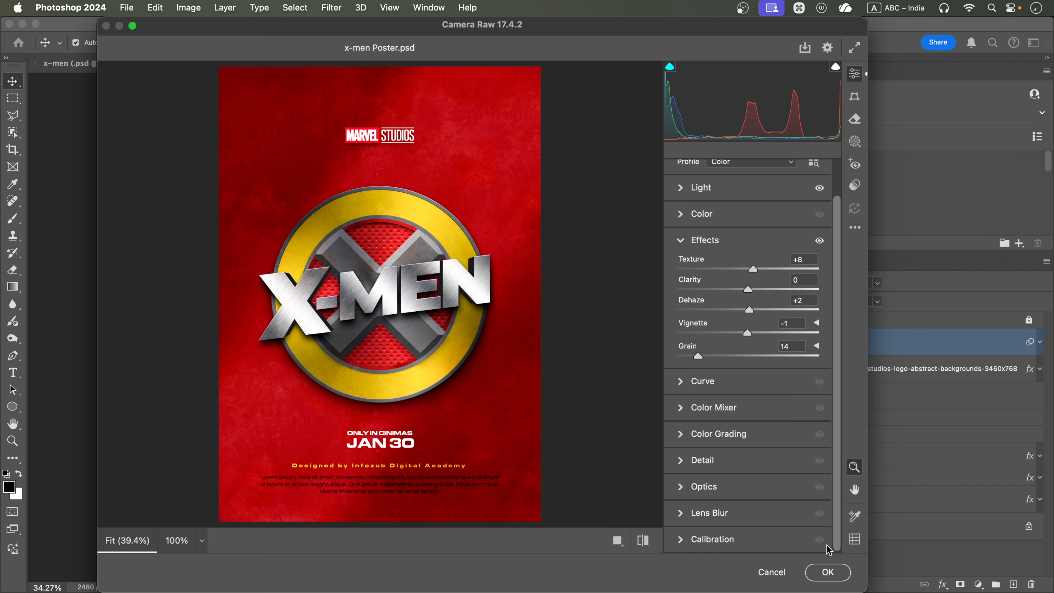
{"action": "left_click", "coordinate": [691, 470]}
{"action": "left_click", "coordinate": [828, 572]}
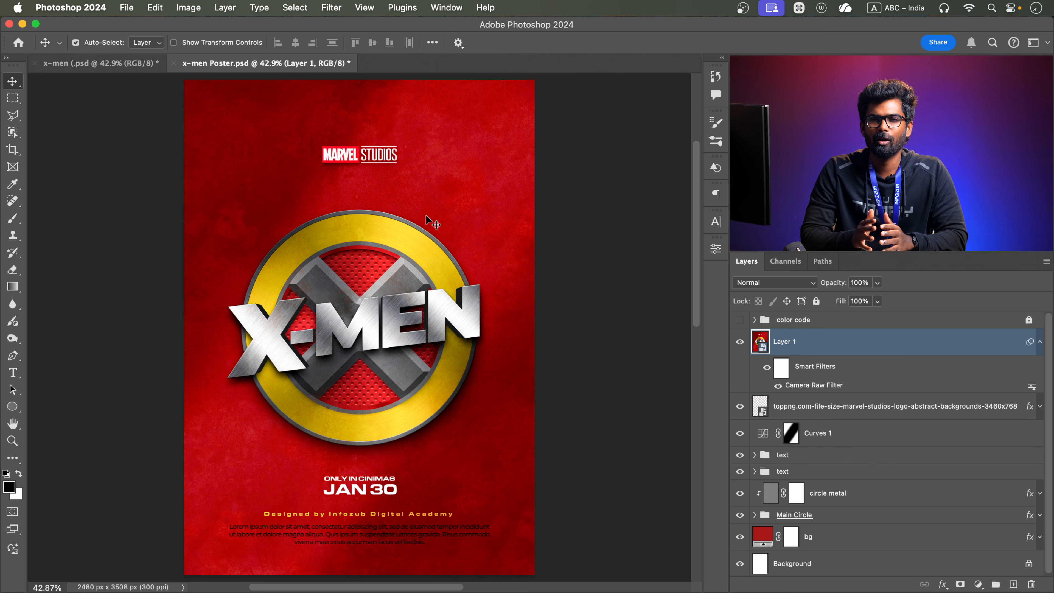